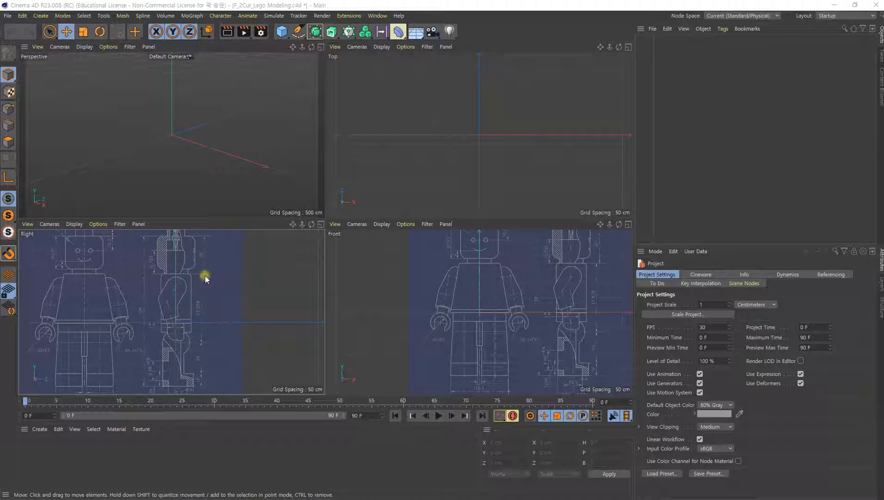
# Step: Maximize the Front view and examine the head and its stud in the minifigure blueprint
pyautogui.scroll(1, 206, 275)
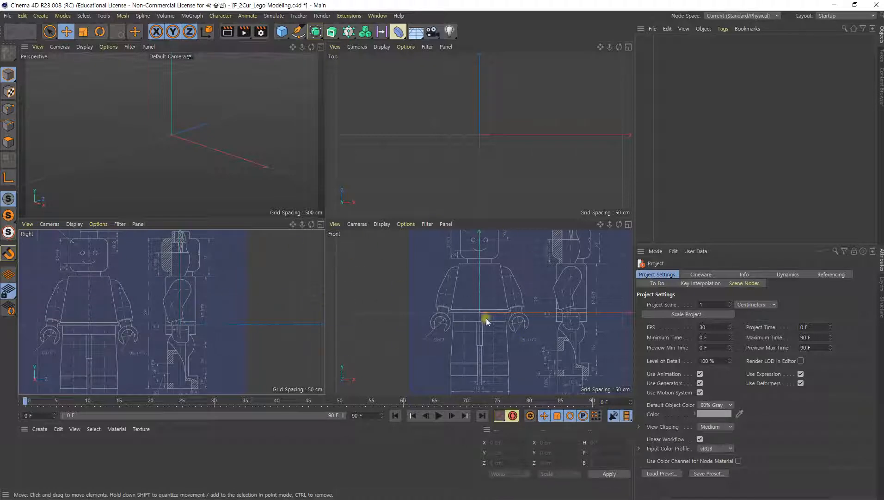
pyautogui.click(499, 299)
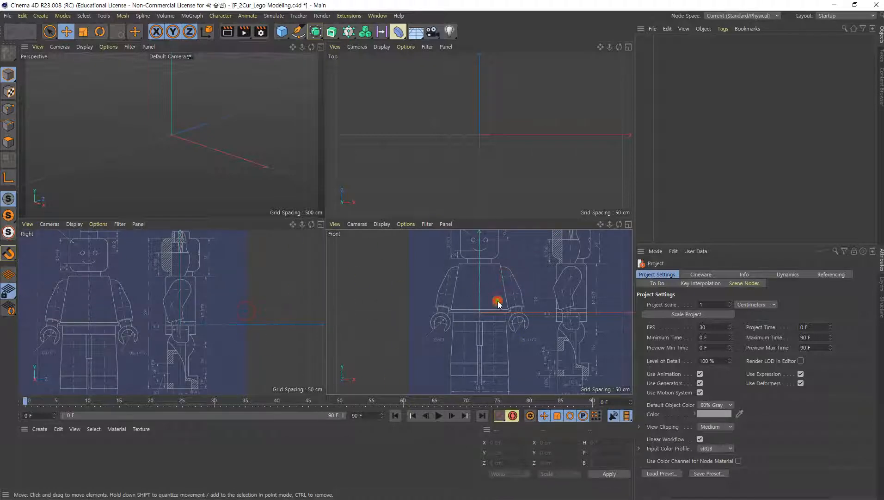
pyautogui.click(192, 339)
pyautogui.click(526, 295)
pyautogui.moveTo(518, 260); pyautogui.dragTo(514, 274, button='middle')
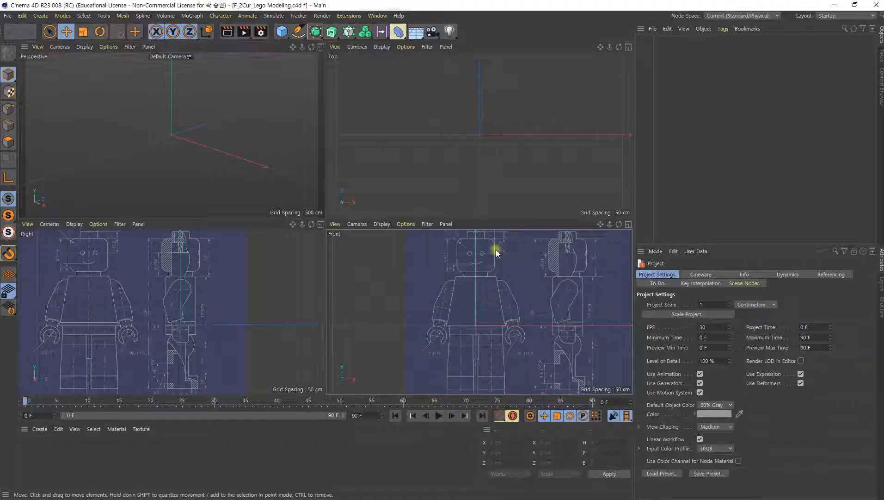
pyautogui.middleClick(514, 264)
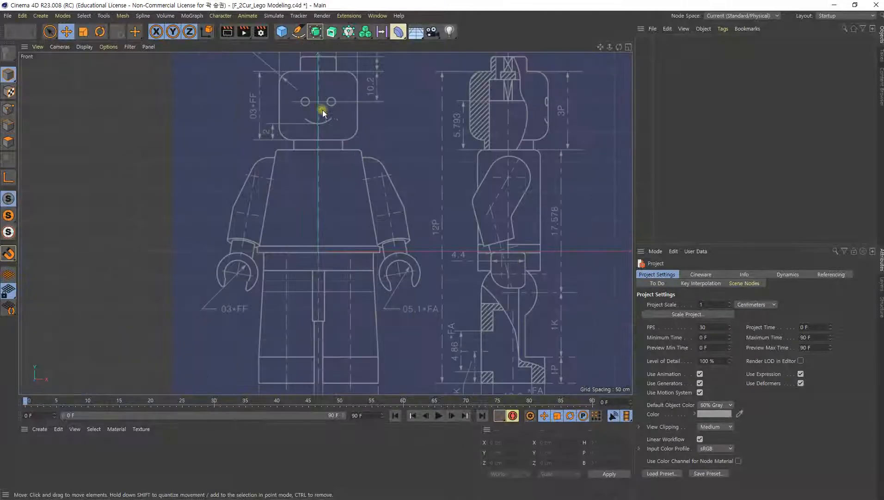
pyautogui.scroll(5, 322, 113)
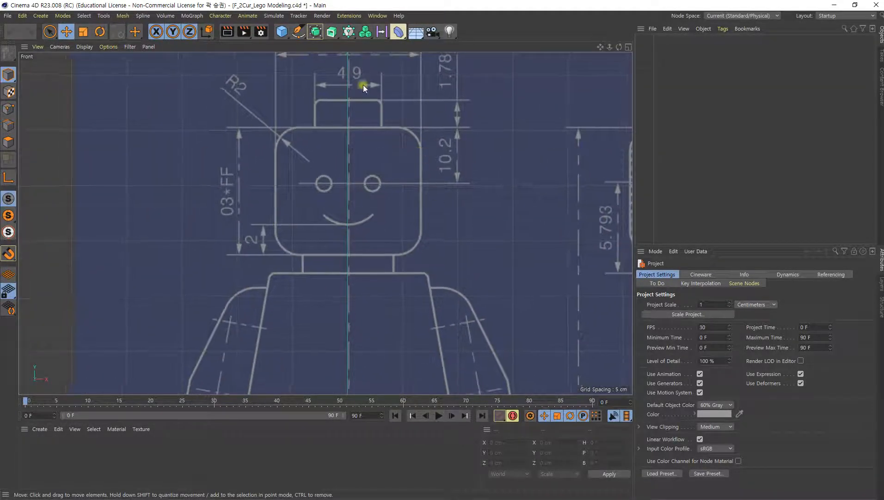
pyautogui.scroll(3, 398, 115)
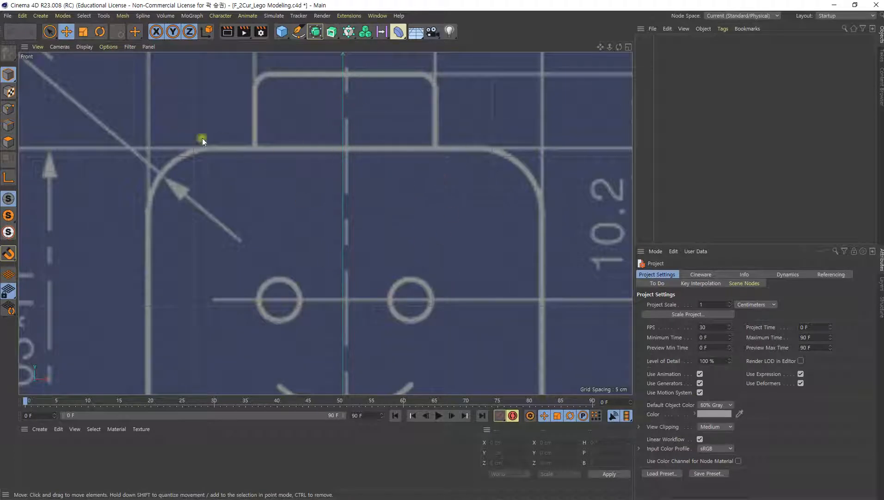
pyautogui.scroll(-6, 467, 253)
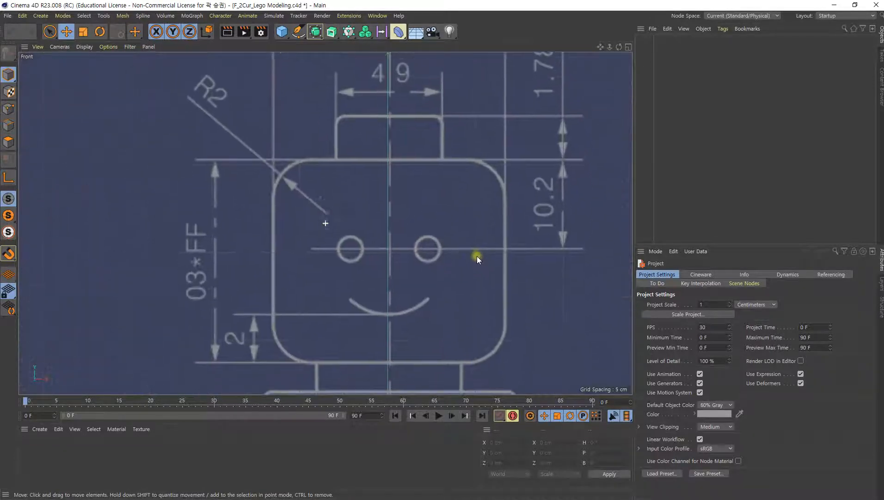
# Step: Add a cylinder primitive and raise it over the blueprint's head, to a Y position of about 248 cm
pyautogui.click(282, 31)
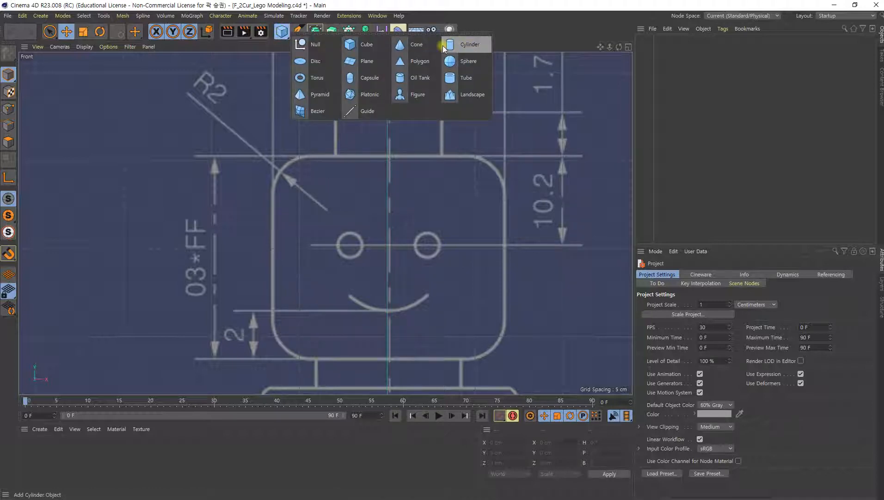
pyautogui.scroll(-8, 448, 262)
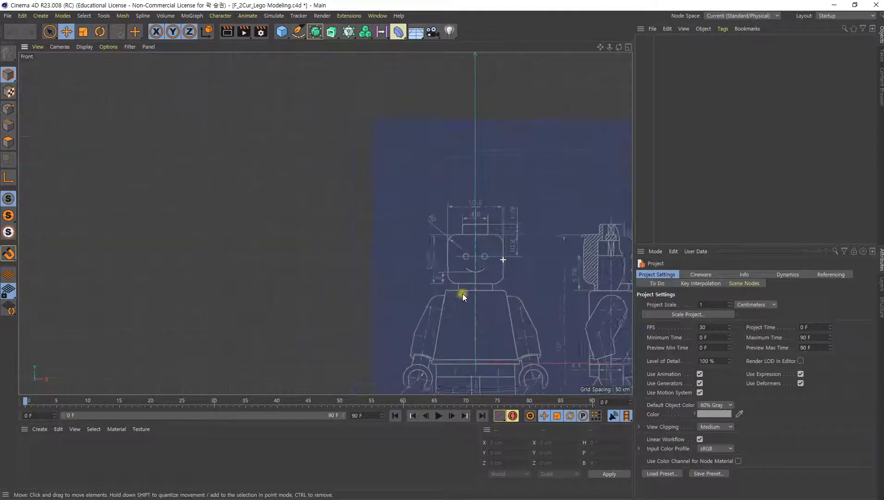
pyautogui.scroll(-6, 420, 191)
pyautogui.scroll(3, 449, 244)
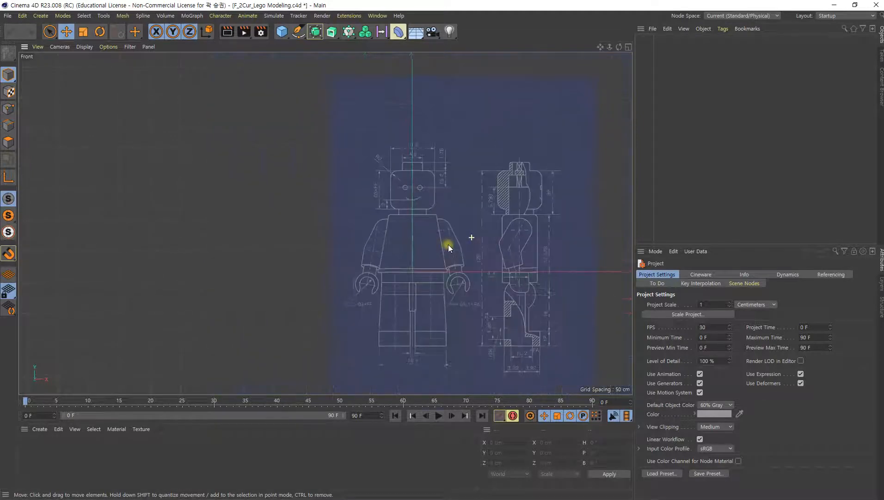
pyautogui.click(282, 31)
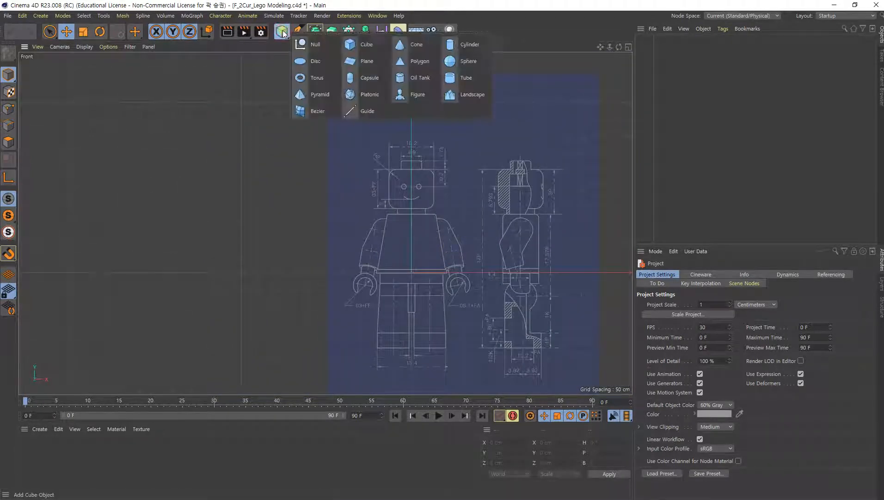
pyautogui.click(466, 44)
pyautogui.scroll(5, 454, 226)
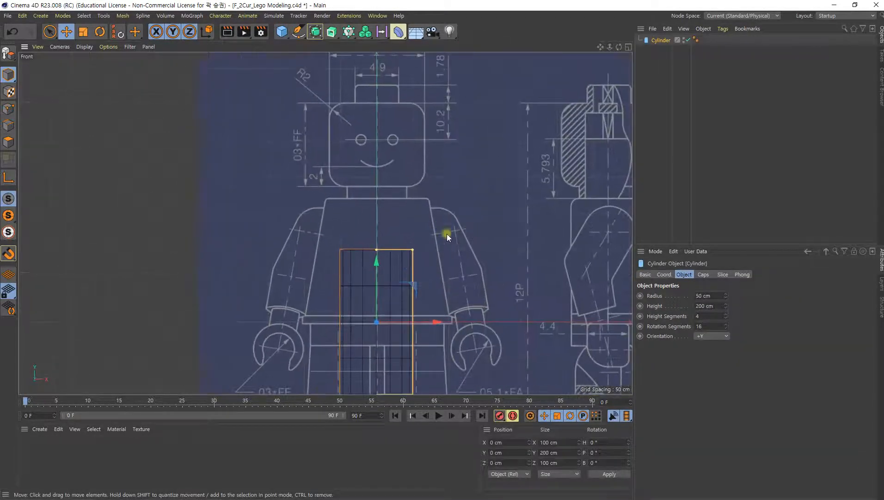
pyautogui.moveTo(376, 260); pyautogui.dragTo(376, 80)
pyautogui.scroll(5, 393, 123)
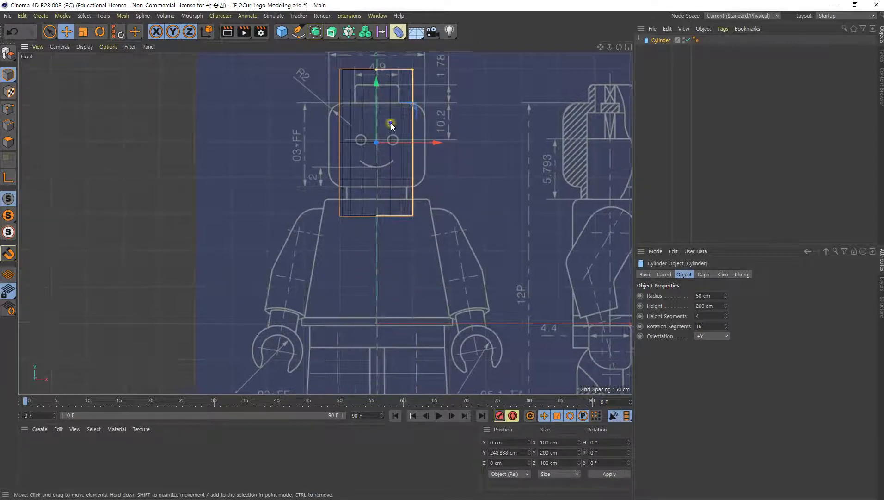
pyautogui.scroll(-4, 439, 120)
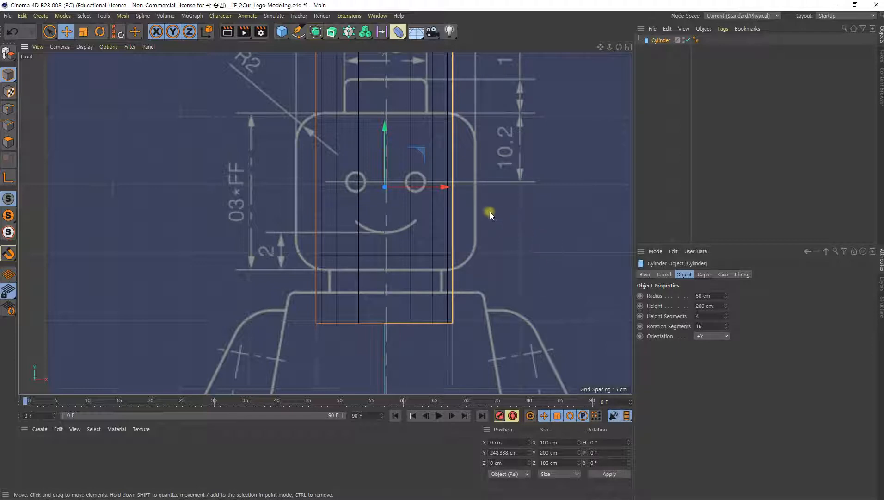
pyautogui.moveTo(490, 212); pyautogui.dragTo(458, 246, button='middle')
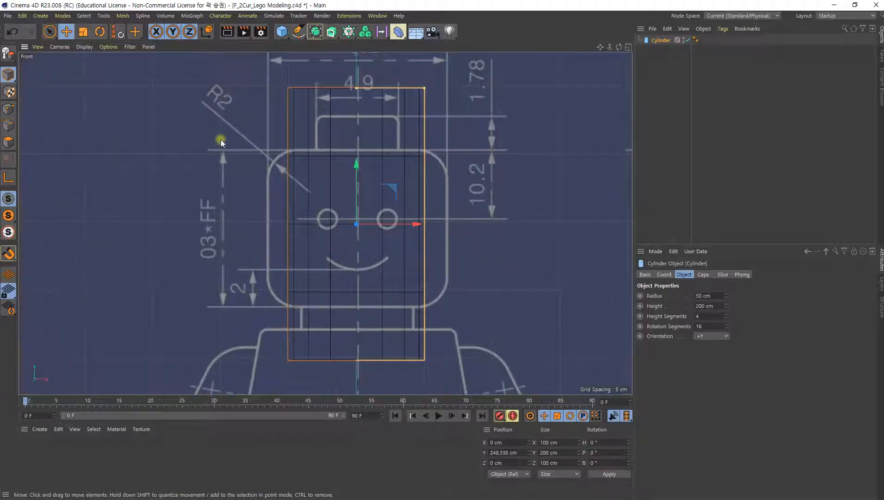
# Step: Set the Front view background image's horizontal offset to 151.5 to centre the blueprint on the vertical axis
pyautogui.click(108, 47)
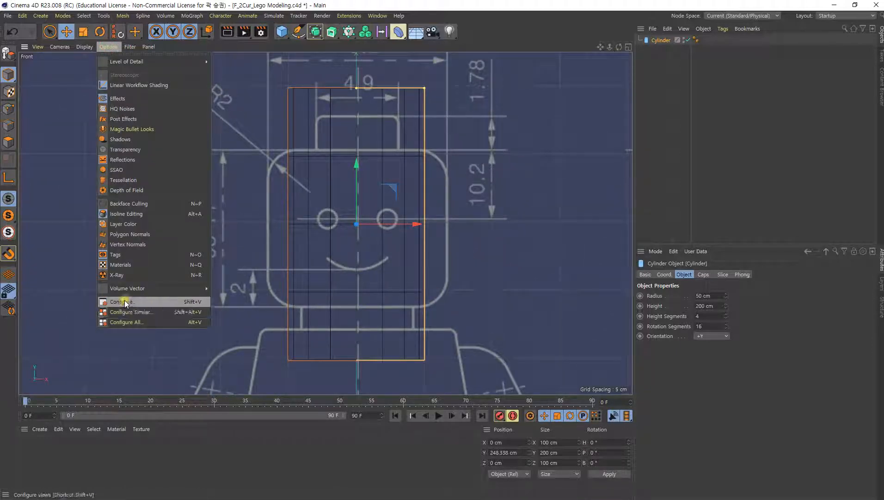
pyautogui.click(160, 301)
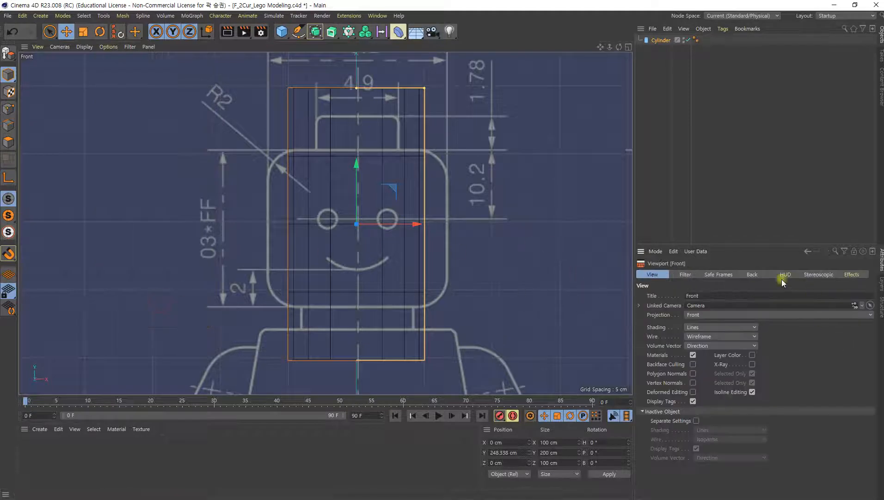
pyautogui.click(751, 275)
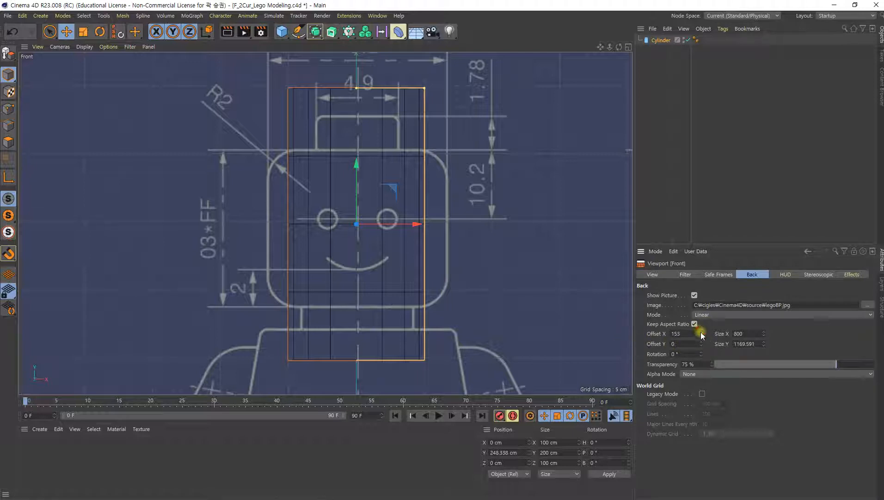
pyautogui.moveTo(701, 334); pyautogui.dragTo(701, 336)
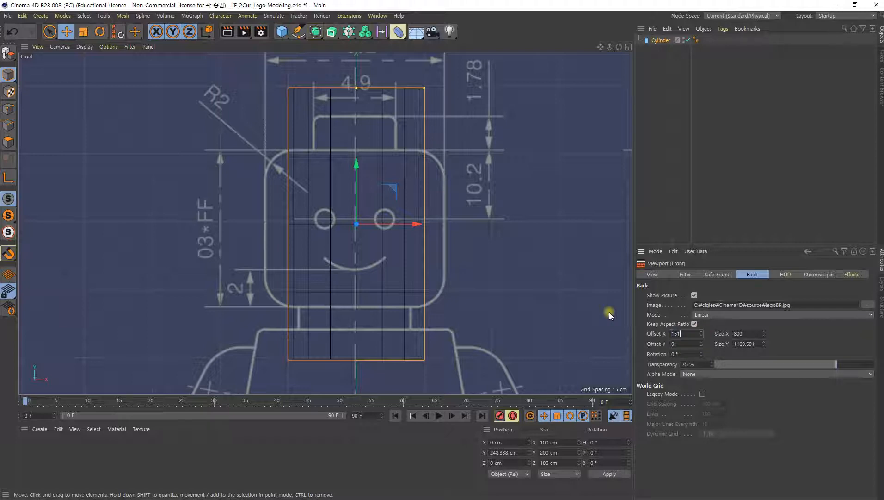
pyautogui.write('.5')
pyautogui.press('Return')
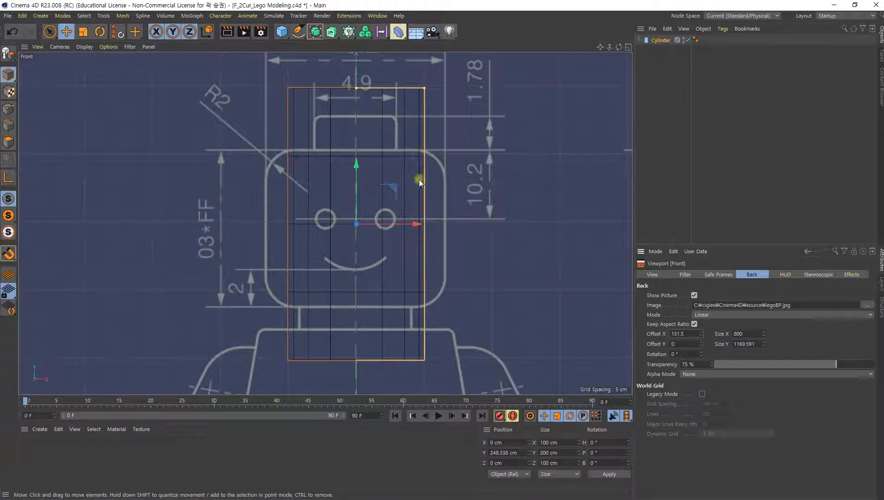
# Step: Fit the cylinder to the head outline, about 131.6 cm in diameter and 114.5 cm high, at Y about 245 cm
pyautogui.scroll(2, 421, 180)
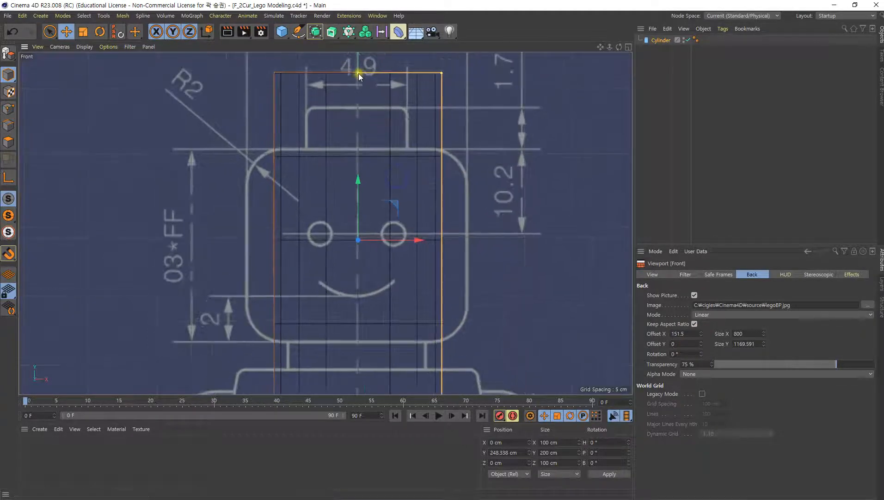
pyautogui.moveTo(359, 72); pyautogui.dragTo(358, 147)
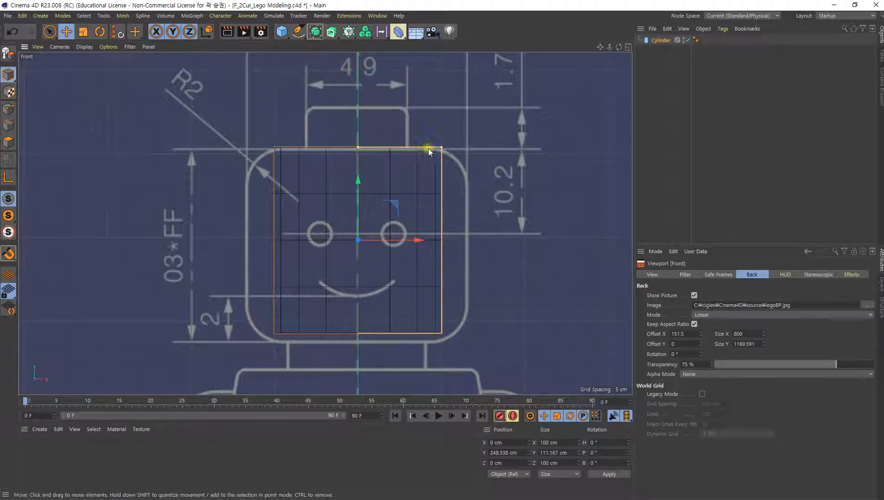
pyautogui.moveTo(443, 147); pyautogui.dragTo(468, 146)
pyautogui.moveTo(419, 239); pyautogui.dragTo(418, 239)
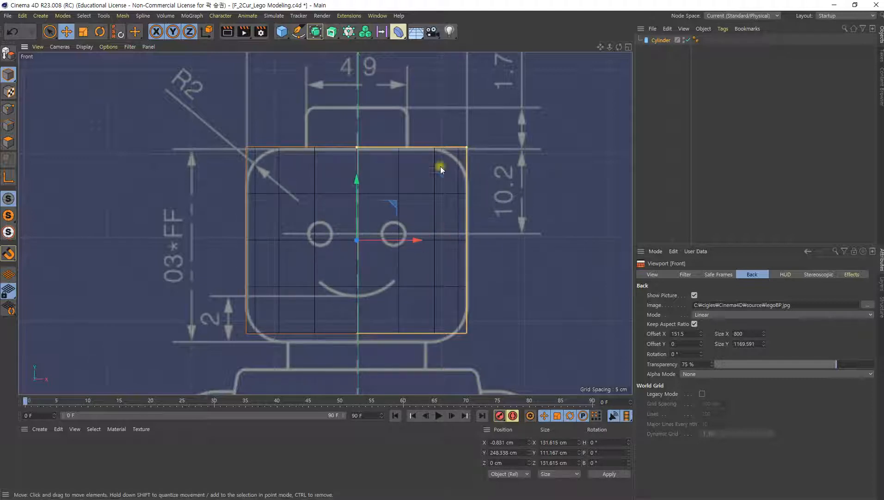
pyautogui.moveTo(356, 183); pyautogui.dragTo(358, 188)
pyautogui.moveTo(357, 152); pyautogui.dragTo(357, 150)
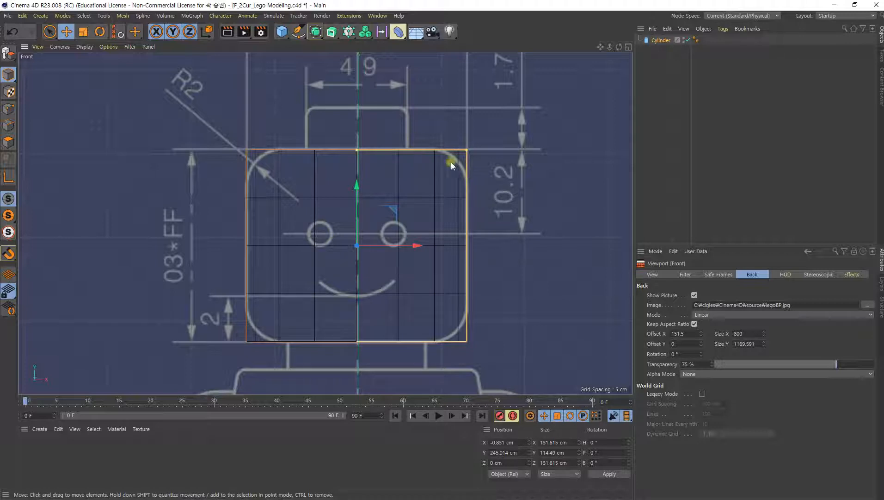
# Step: Enable the fillet on the head cylinder's caps, with a radius of about 20.2 cm and 5 segments
pyautogui.click(660, 40)
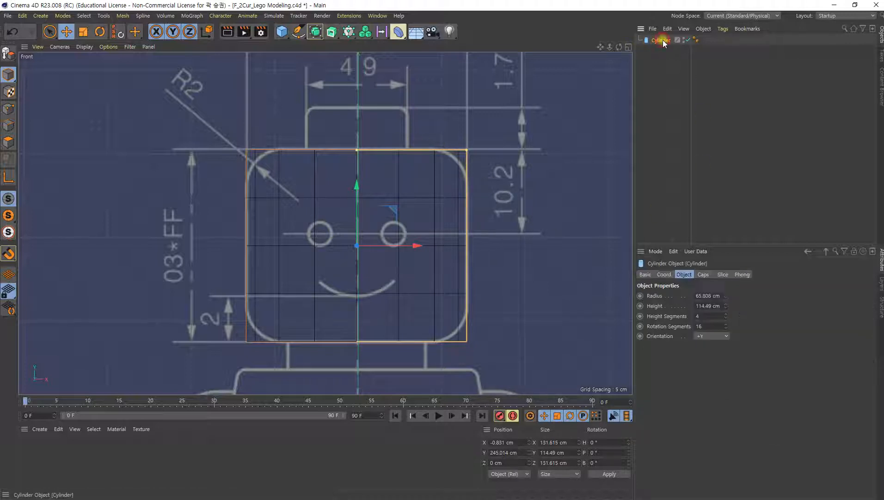
pyautogui.click(702, 275)
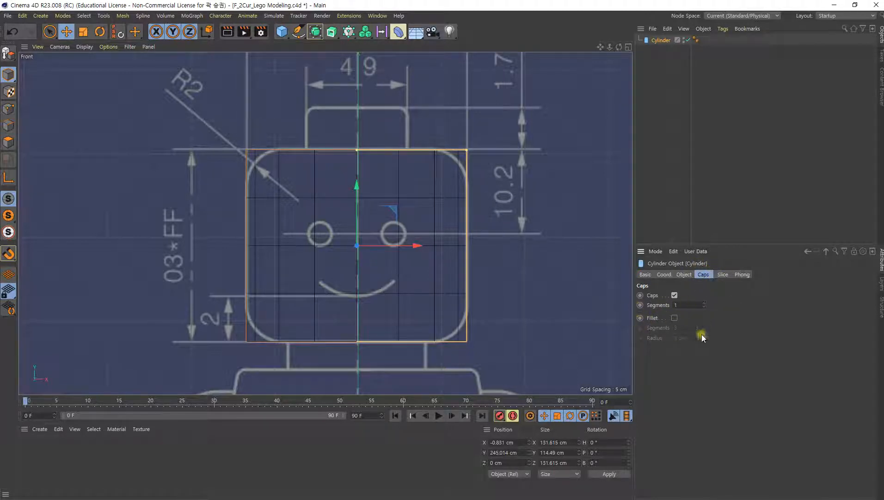
pyautogui.click(675, 318)
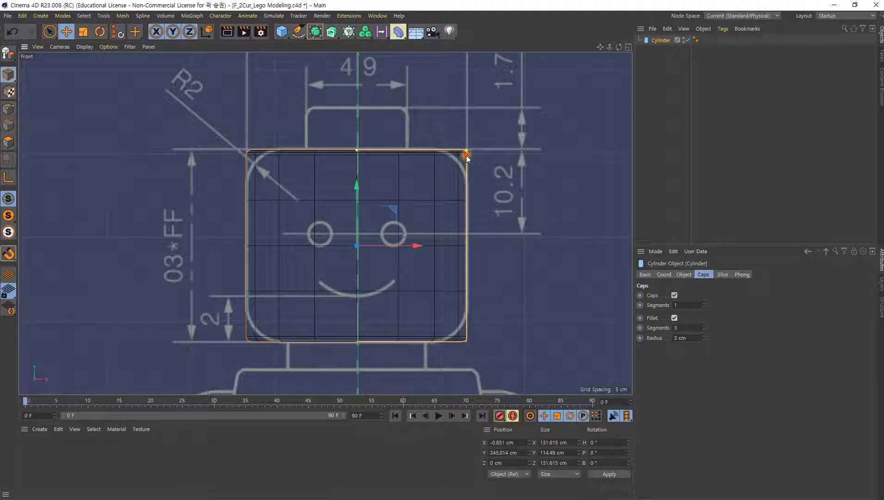
pyautogui.moveTo(467, 155); pyautogui.dragTo(466, 184)
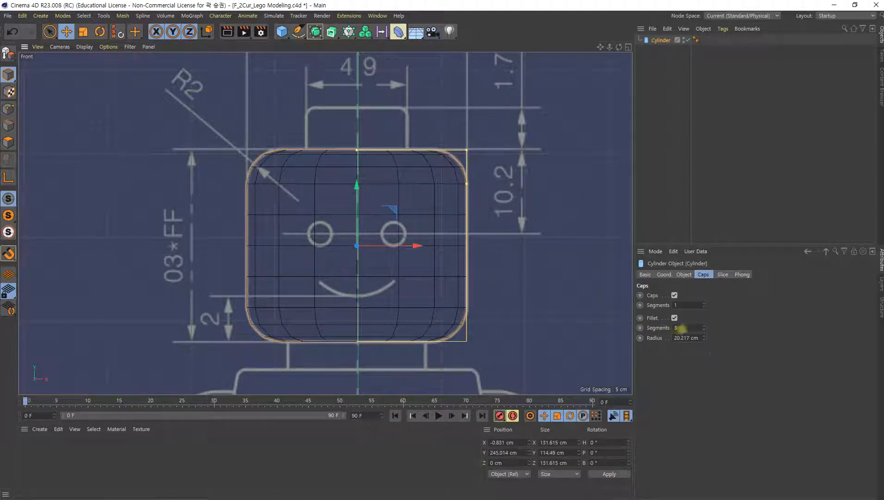
pyautogui.click(705, 326)
pyautogui.click(705, 326)
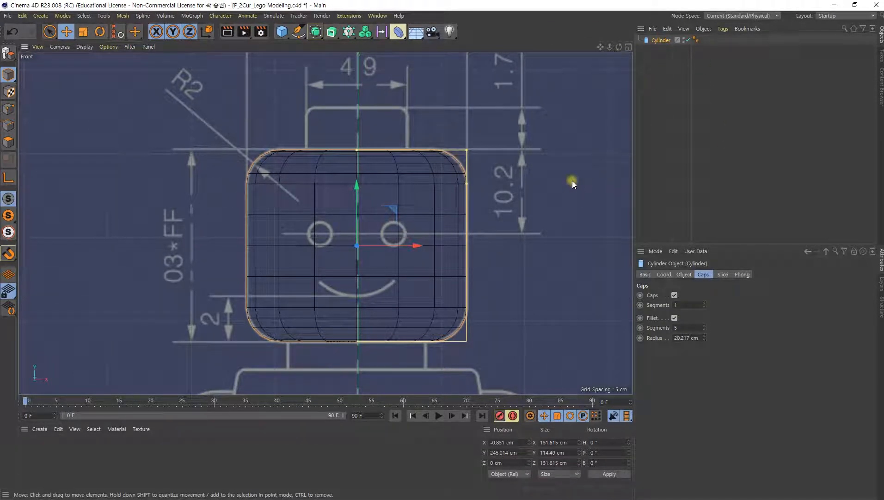
# Step: Duplicate the head cylinder and move the copy up towards the stud, to a Y position of about 290 cm
pyautogui.hotkey('ctrl', 'c')
pyautogui.hotkey('ctrl', 'v')
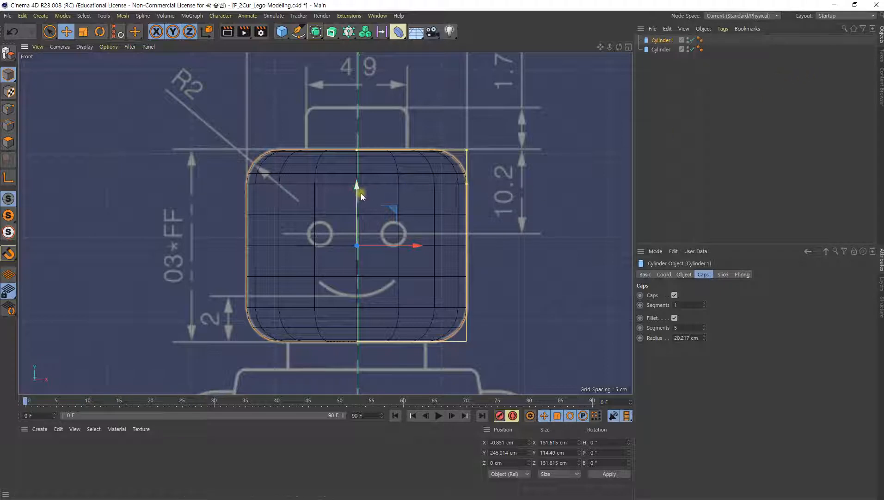
pyautogui.moveTo(359, 190); pyautogui.dragTo(361, 111)
pyautogui.keyDown('alt'); pyautogui.moveTo(474, 140); pyautogui.dragTo(512, 163, button='middle'); pyautogui.keyUp('alt')
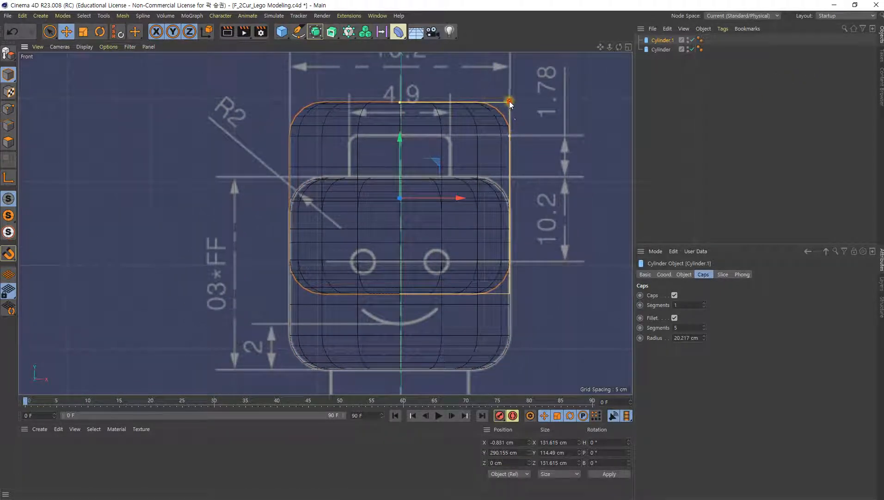
# Step: Fit the copied cylinder to the stud, about 59.6 cm in diameter and 50.2 cm high, at Y about 302 cm with a 4.4 cm fillet radius
pyautogui.moveTo(512, 107); pyautogui.dragTo(450, 108)
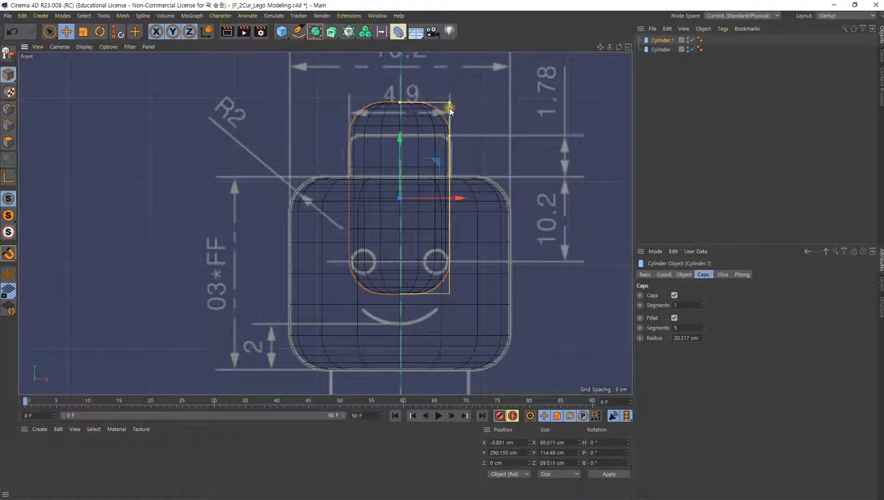
pyautogui.moveTo(399, 139); pyautogui.dragTo(451, 144)
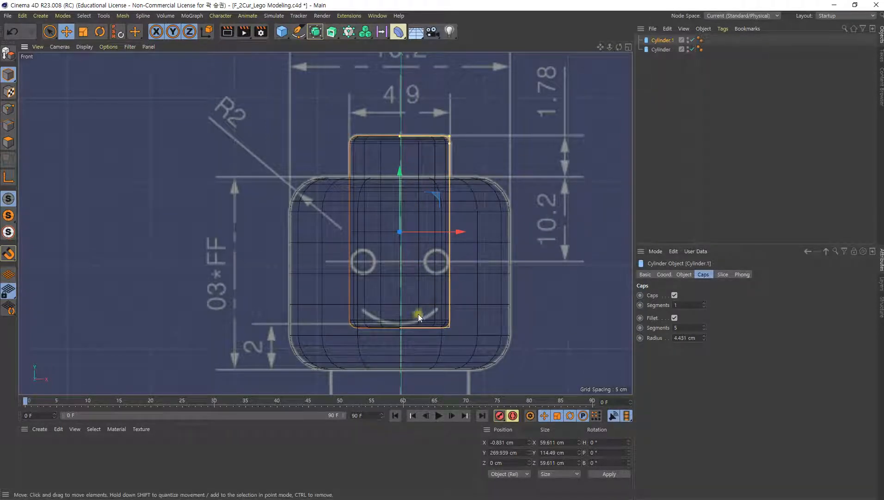
pyautogui.moveTo(401, 135)
pyautogui.mouseDown()
pyautogui.moveTo(409, 191)
pyautogui.moveTo(399, 119)
pyautogui.mouseUp()
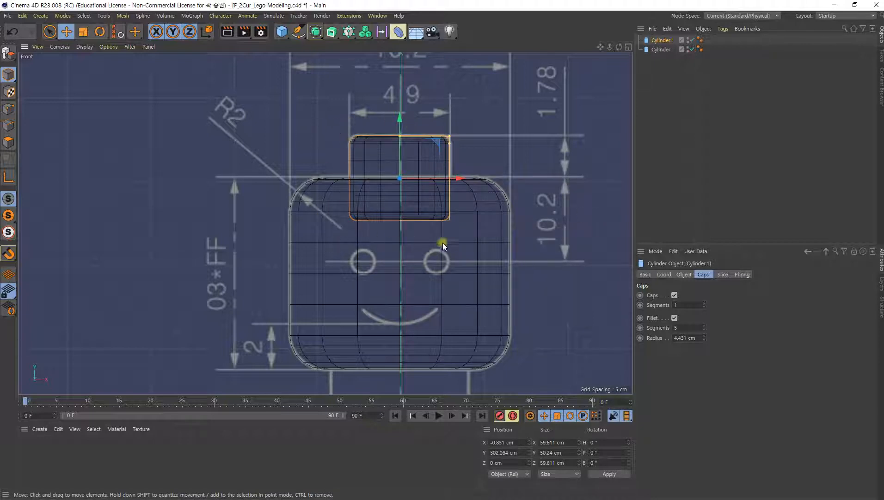
pyautogui.keyDown('alt'); pyautogui.moveTo(411, 277); pyautogui.dragTo(423, 234, button='middle'); pyautogui.keyUp('alt')
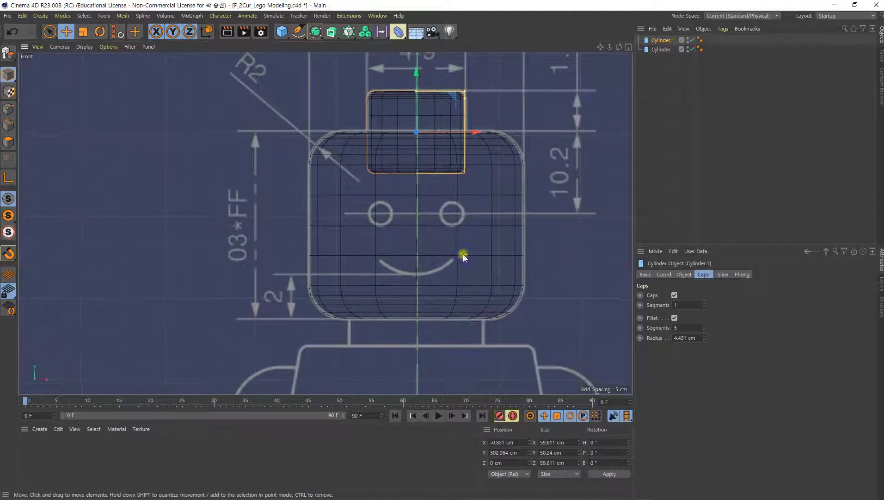
# Step: Duplicate the stud cylinder and move the copy down to the neck, to a Y position of about 186.4 cm
pyautogui.keyDown('alt'); pyautogui.moveTo(428, 310); pyautogui.dragTo(421, 290, button='middle'); pyautogui.keyUp('alt')
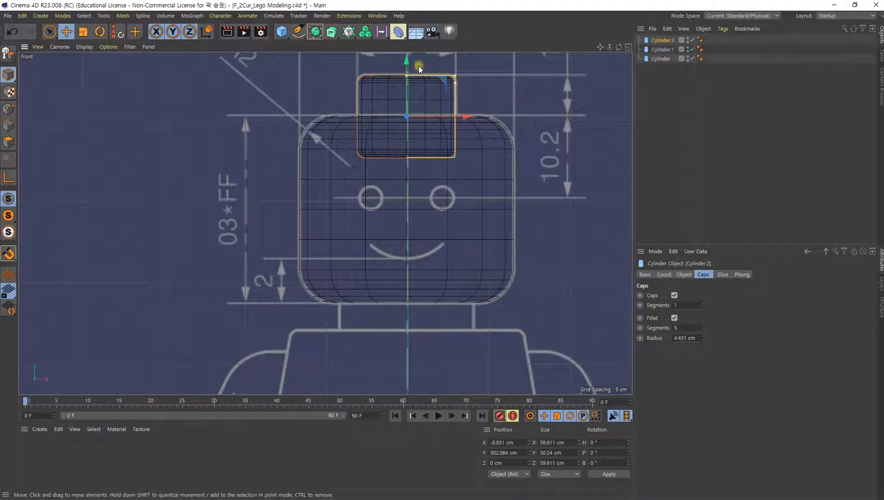
pyautogui.keyDown('ctrl'); pyautogui.moveTo(407, 60); pyautogui.dragTo(429, 245); pyautogui.keyUp('ctrl')
pyautogui.scroll(5, 455, 307)
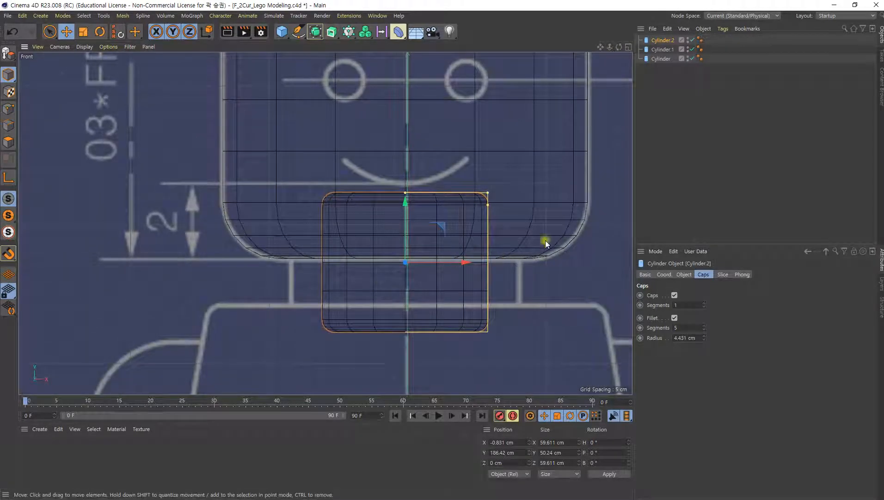
# Step: Turn off the neck cylinder's fillet and fit it to the neck outline, about 82.1 cm in diameter at Y about 195.8 cm
pyautogui.click(674, 318)
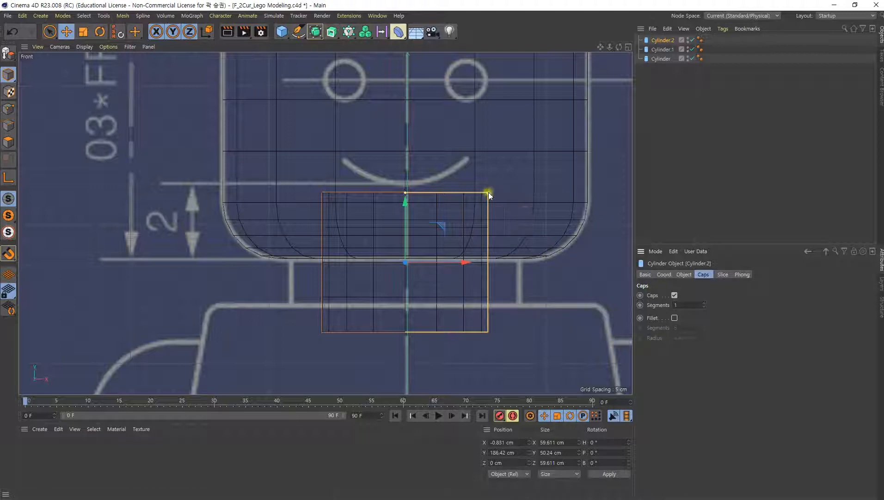
pyautogui.moveTo(488, 193); pyautogui.dragTo(519, 197)
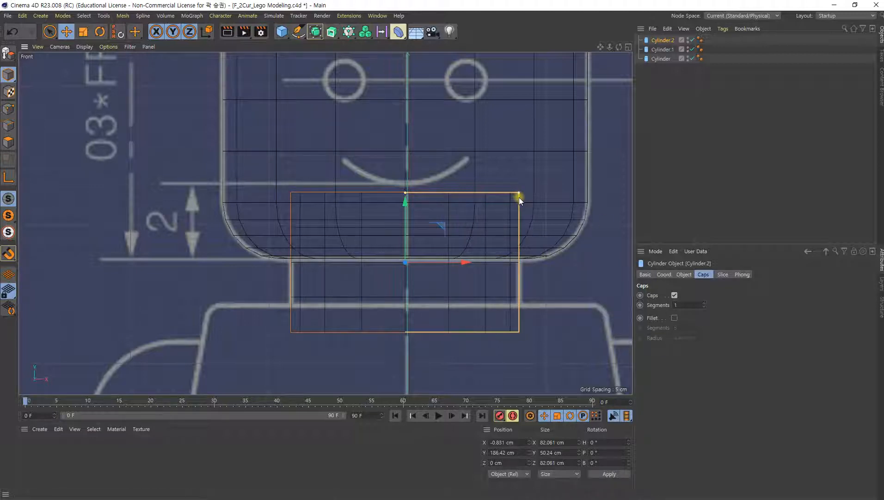
pyautogui.moveTo(404, 201); pyautogui.dragTo(405, 176)
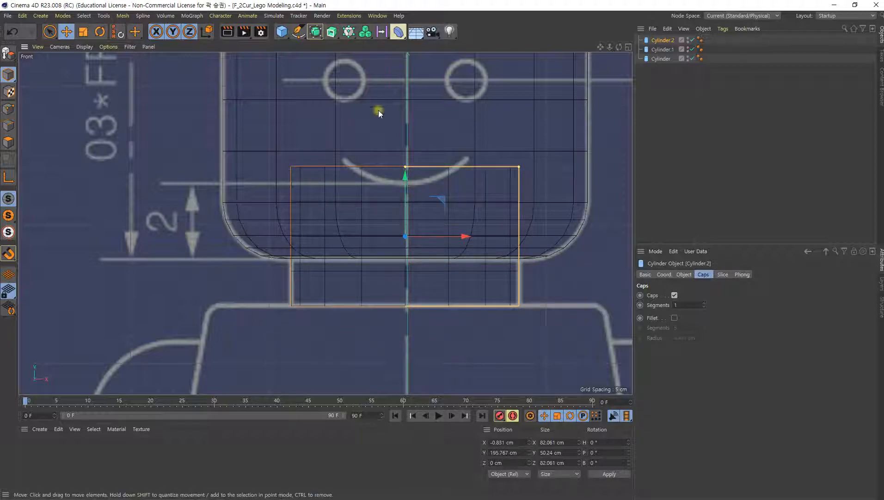
pyautogui.scroll(-5, 464, 214)
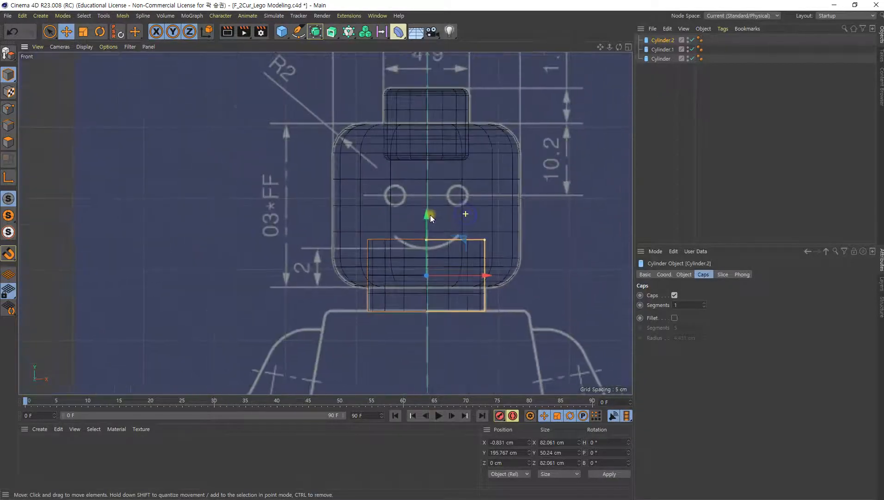
pyautogui.scroll(3, 431, 215)
pyautogui.scroll(1, 490, 197)
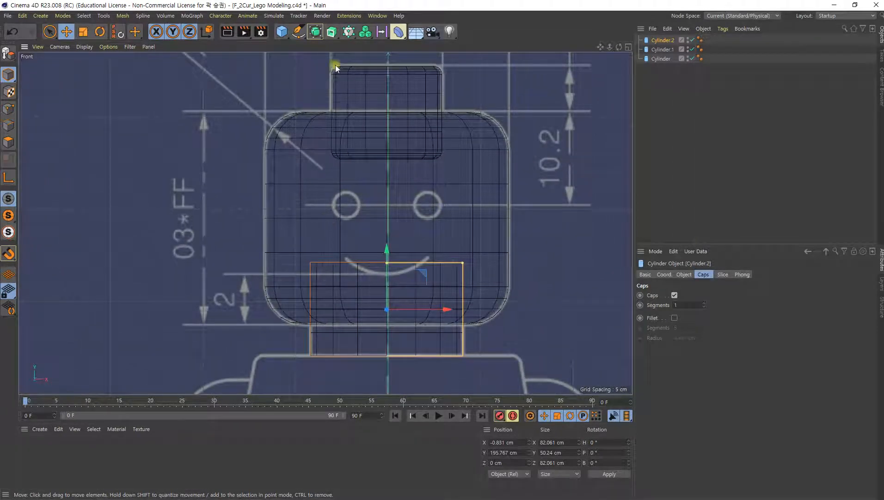
pyautogui.click(315, 32)
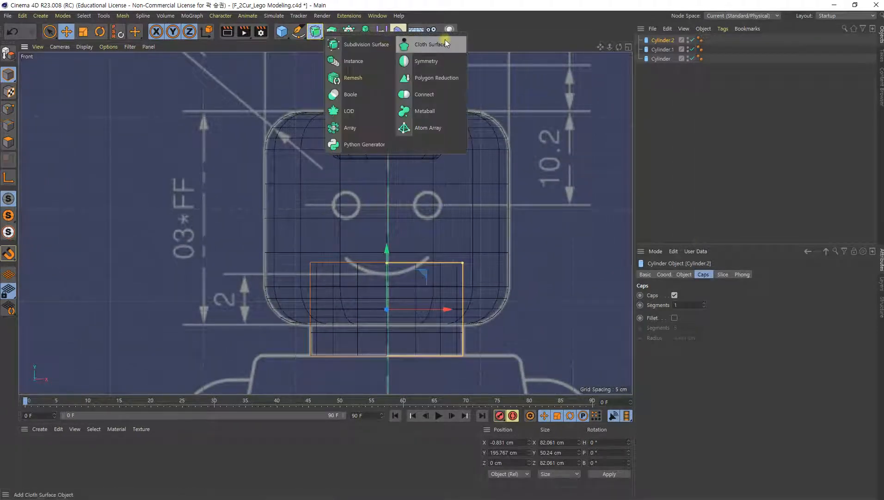
pyautogui.click(322, 34)
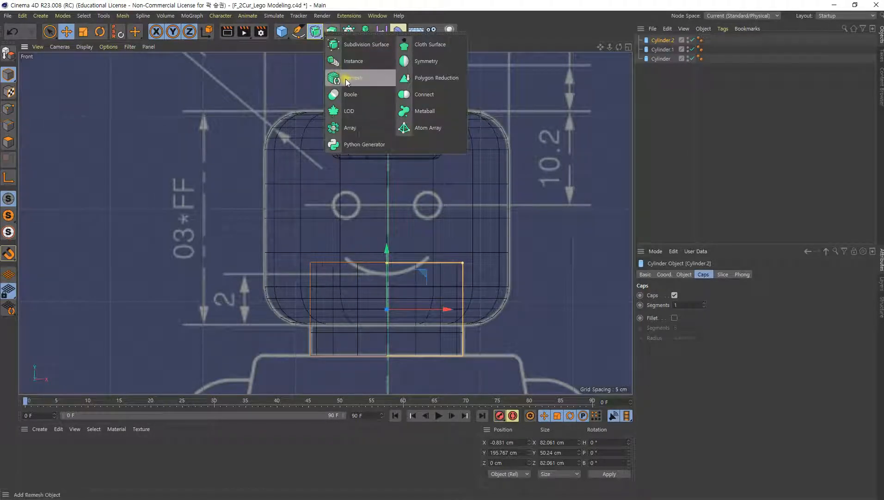
pyautogui.press('Escape')
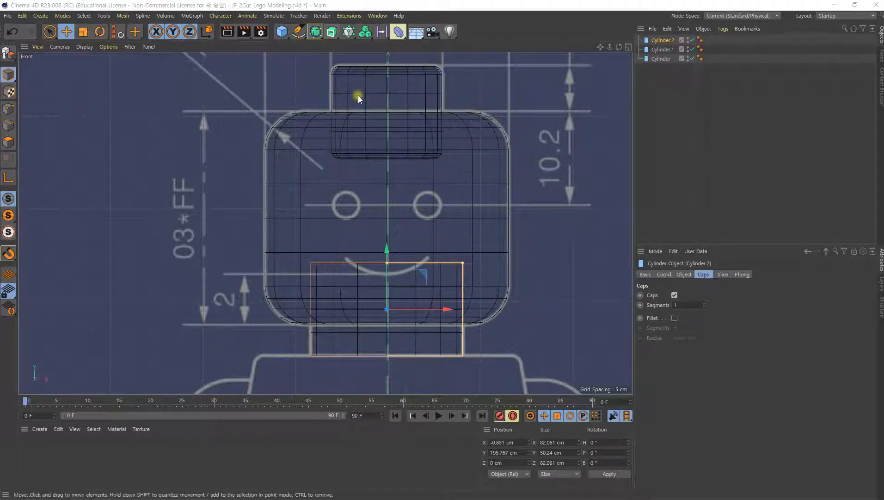
# Step: Add a Boole object and make the head and stud cylinders its children
pyautogui.click(315, 31)
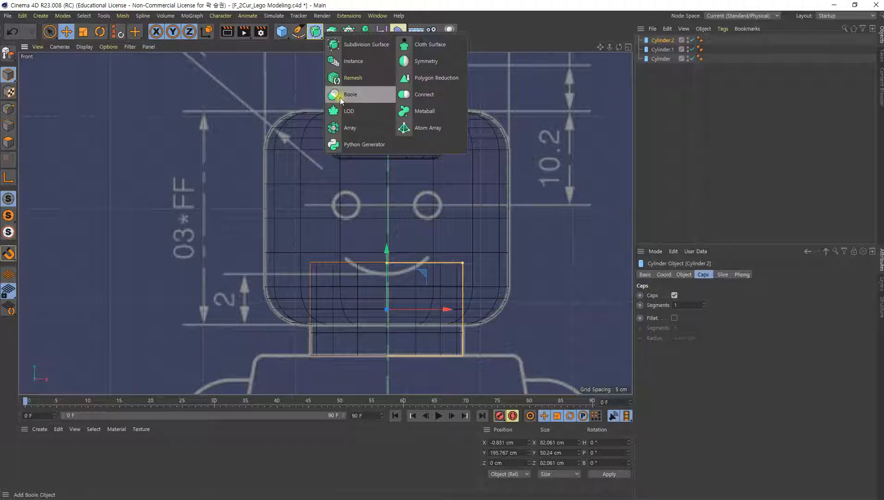
pyautogui.click(340, 97)
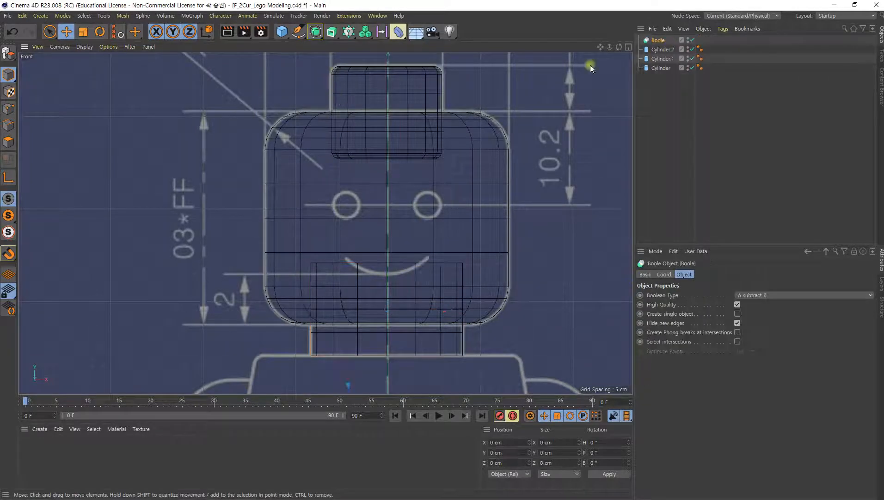
pyautogui.click(661, 68)
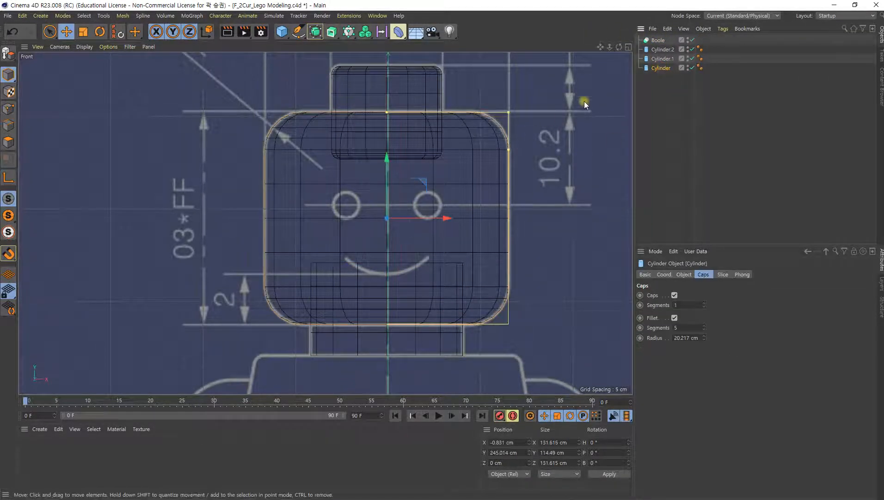
pyautogui.keyDown('ctrl'); pyautogui.click(662, 58); pyautogui.keyUp('ctrl')
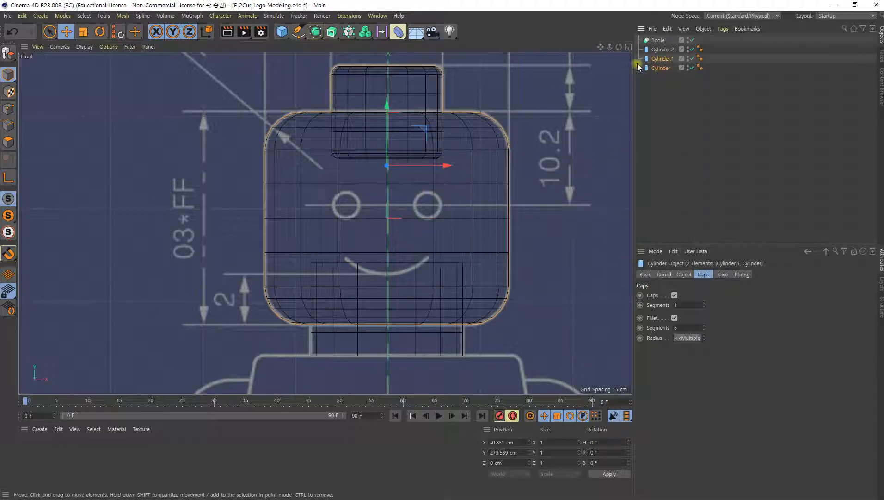
pyautogui.moveTo(662, 58); pyautogui.dragTo(659, 41)
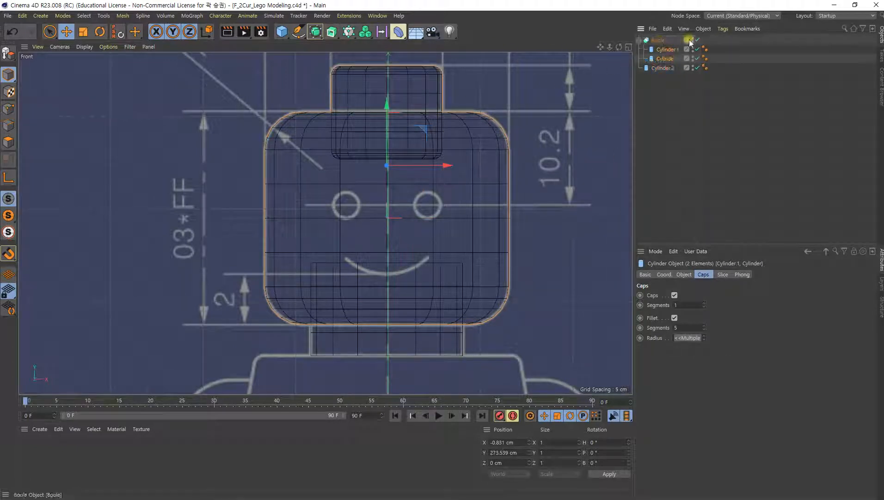
# Step: Set the Boolean type of the Boole holding the head and stud to A union B
pyautogui.click(658, 40)
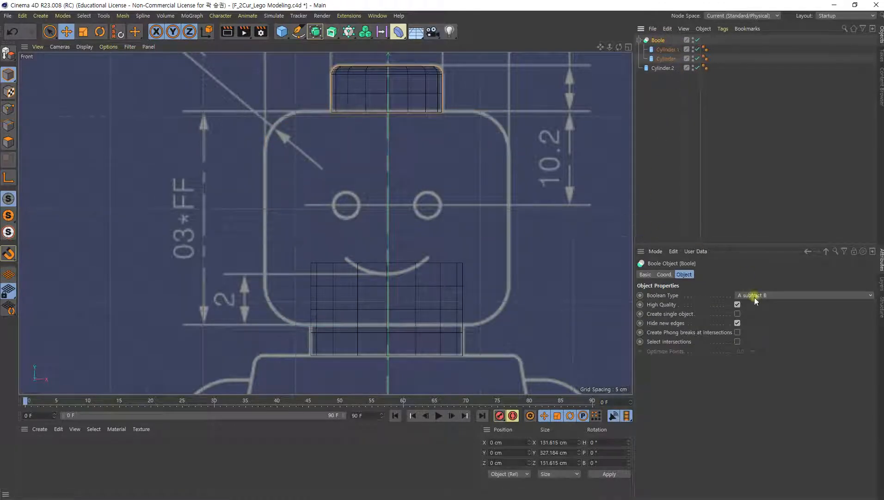
pyautogui.click(666, 50)
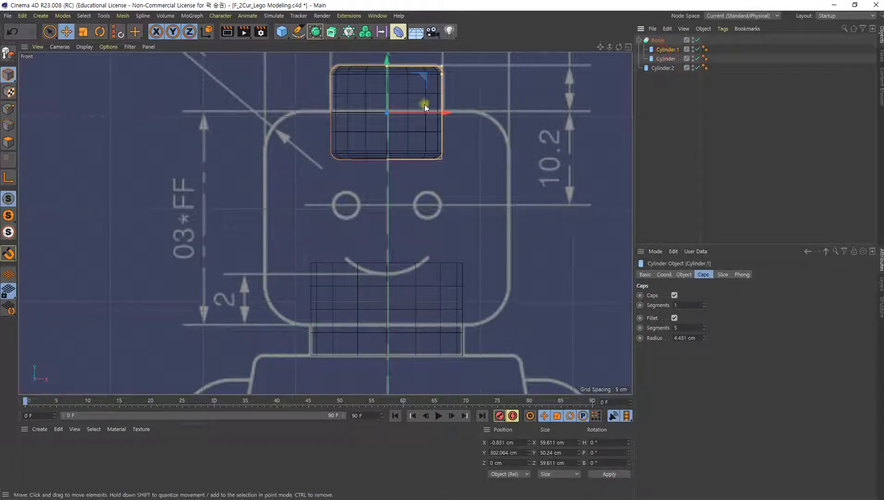
pyautogui.click(661, 58)
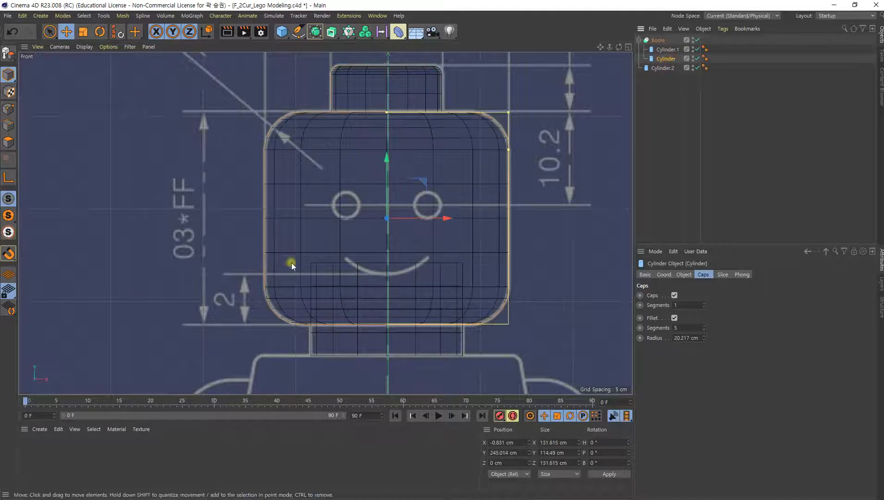
pyautogui.click(662, 106)
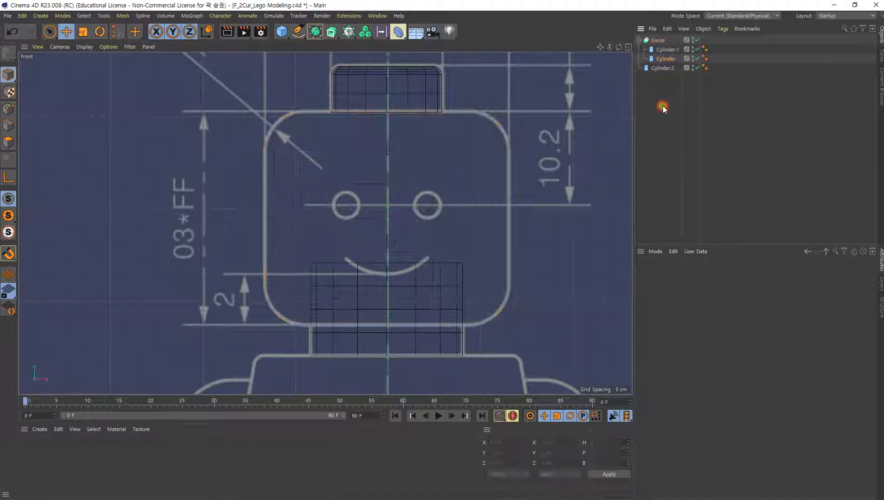
pyautogui.click(659, 41)
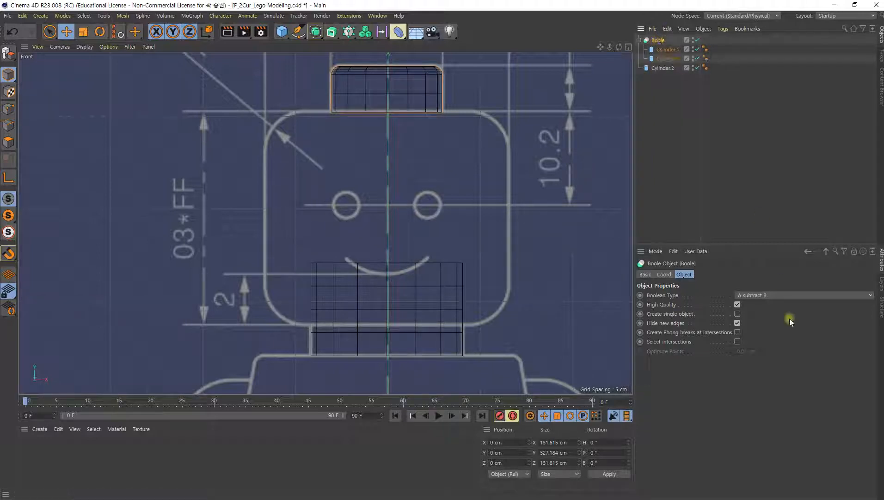
pyautogui.click(781, 295)
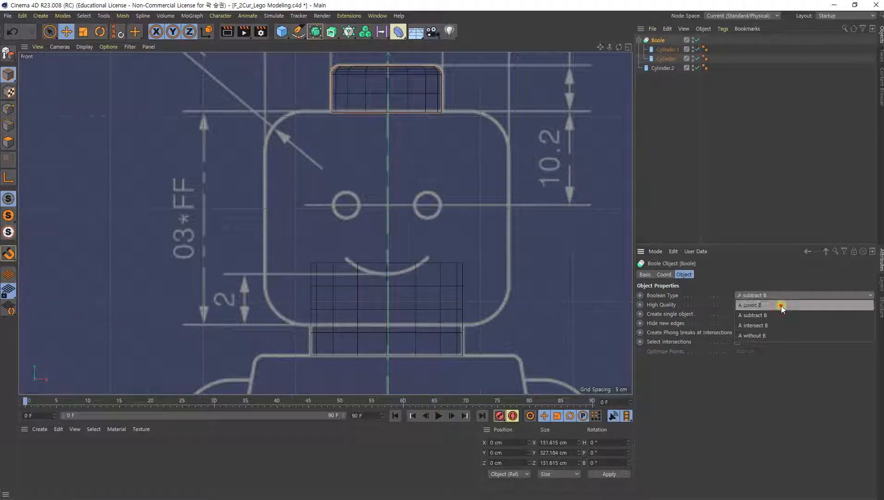
pyautogui.click(782, 305)
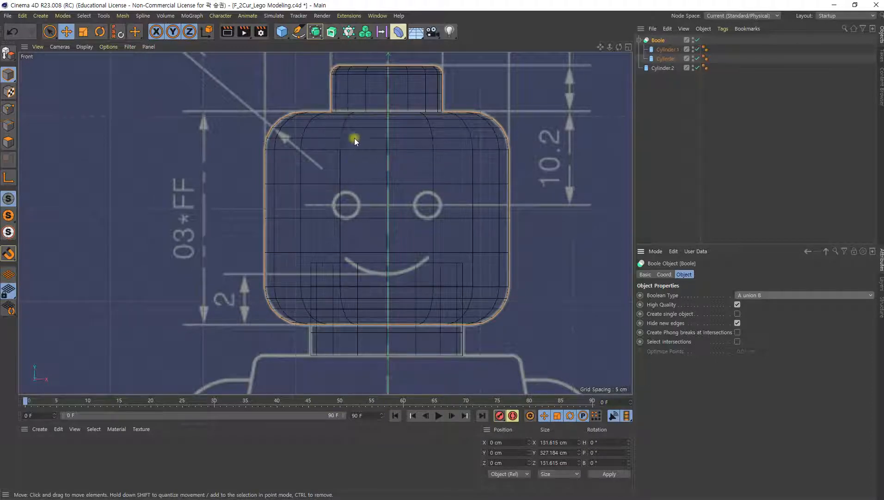
# Step: Add a second Boole object and make the head-and-stud Boole and the neck cylinder its children
pyautogui.click(315, 33)
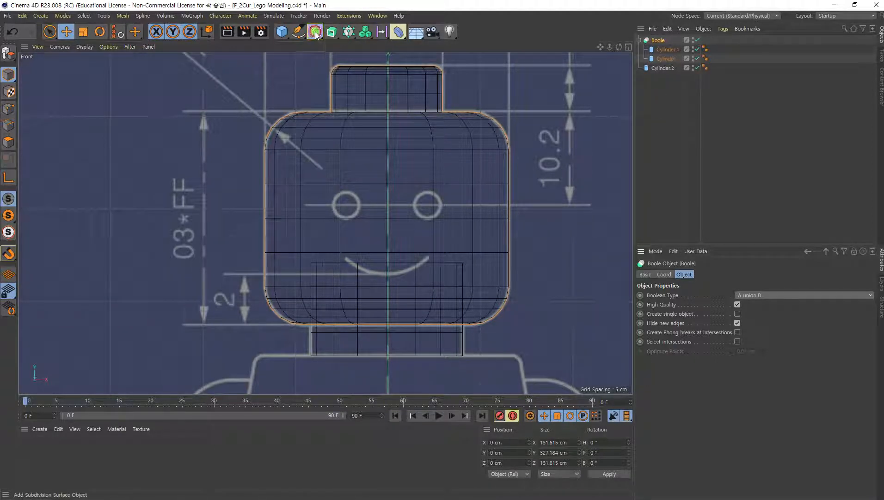
pyautogui.click(359, 94)
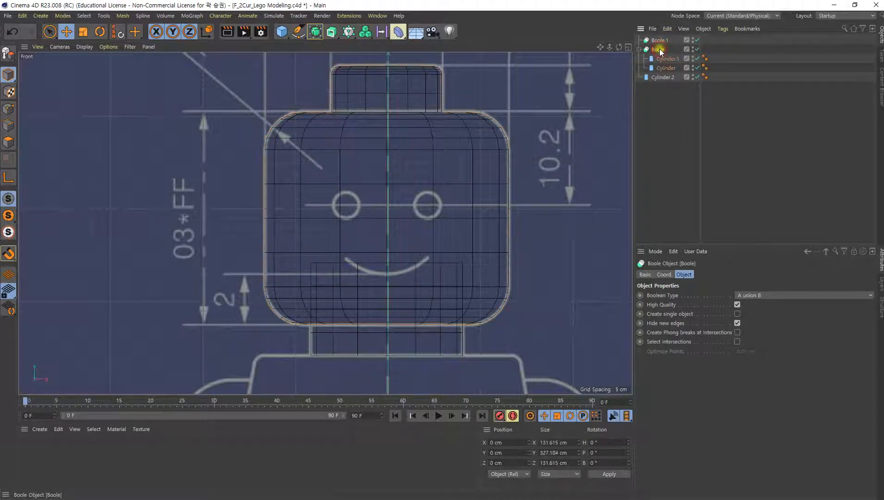
pyautogui.click(663, 77)
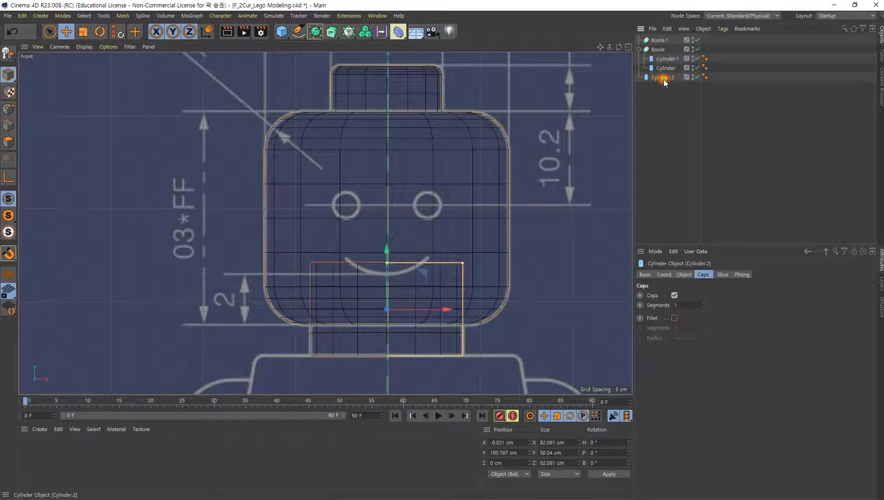
pyautogui.keyDown('ctrl'); pyautogui.click(658, 49); pyautogui.keyUp('ctrl')
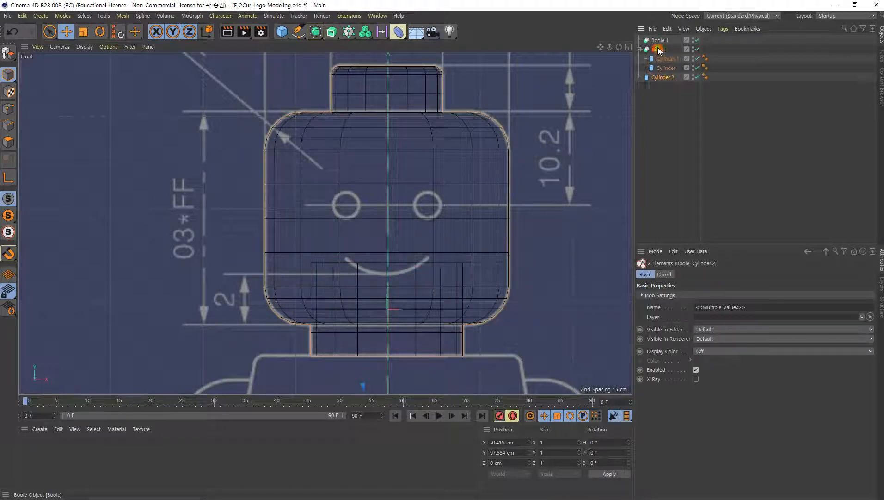
pyautogui.moveTo(660, 50); pyautogui.dragTo(662, 40)
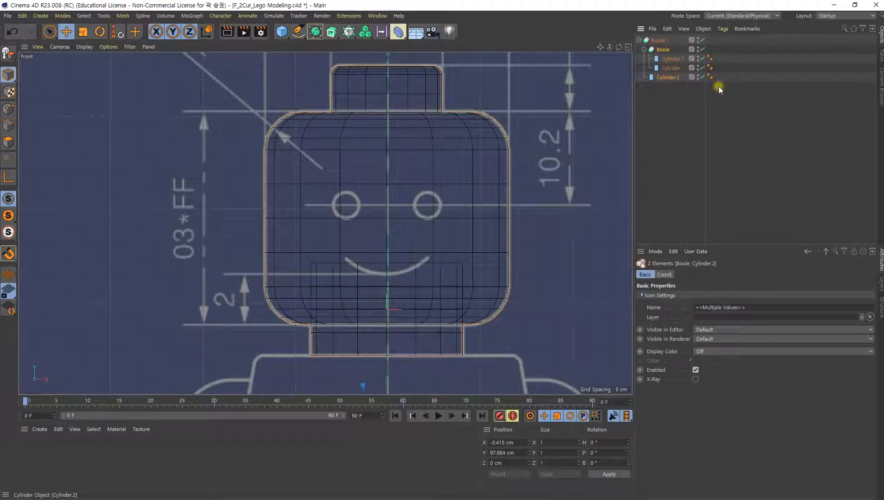
# Step: Set the outer Boole's Boolean type to A union B to merge the neck with the head
pyautogui.click(660, 41)
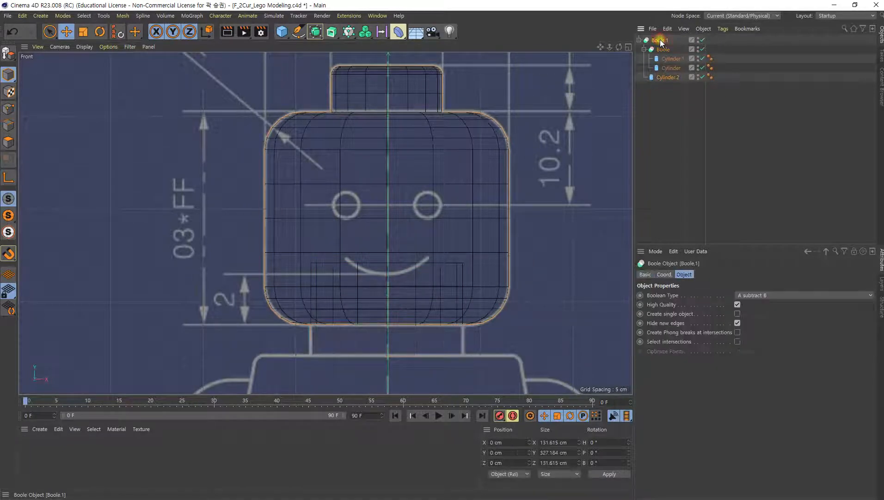
pyautogui.click(753, 295)
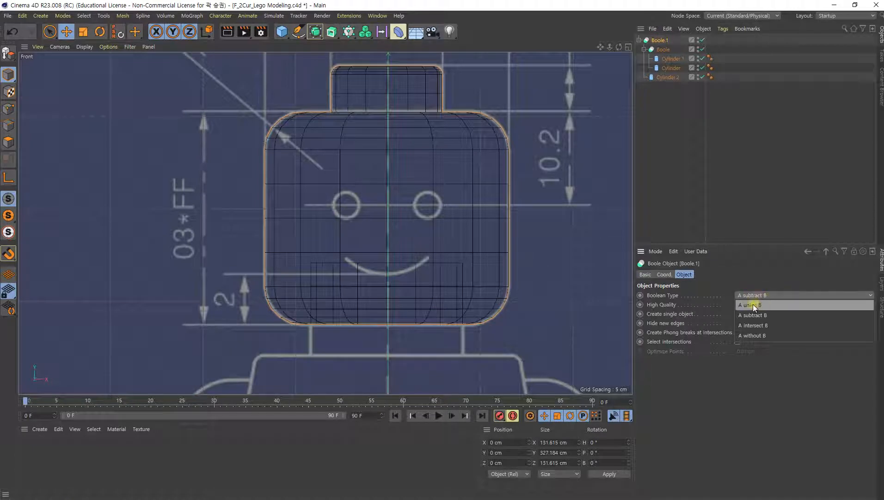
pyautogui.click(760, 305)
pyautogui.click(769, 295)
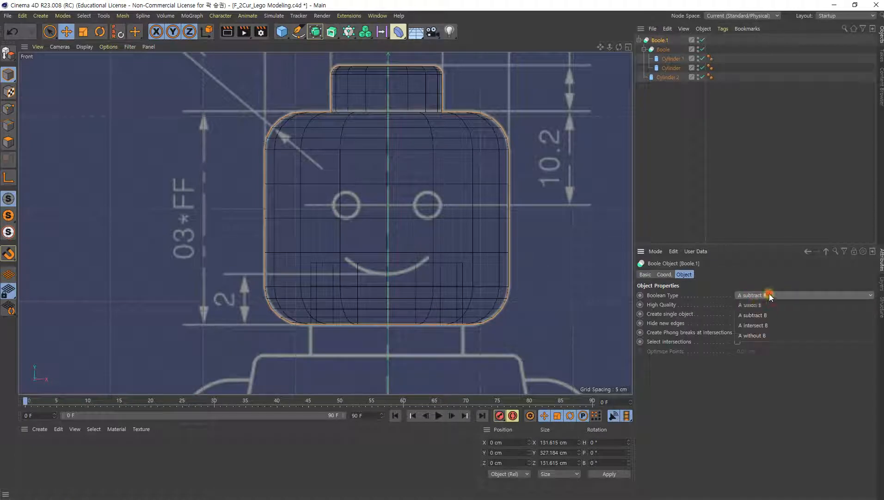
pyautogui.click(770, 305)
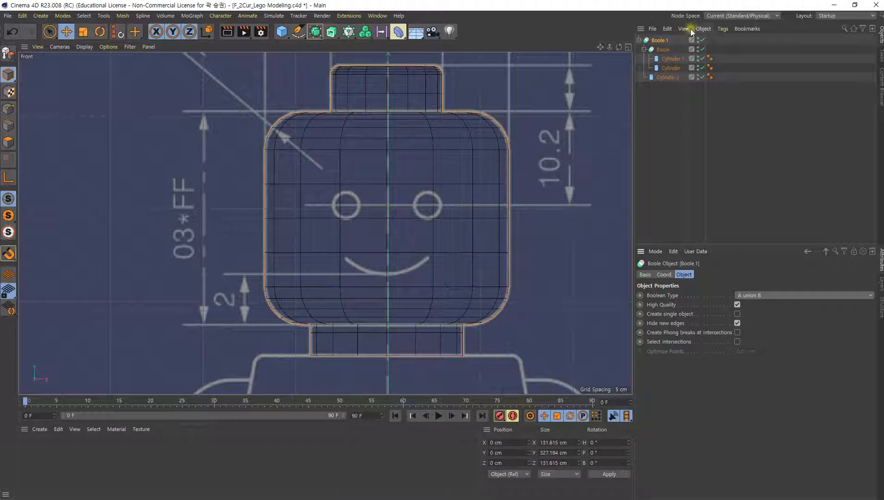
# Step: Merge the outer Boole and all its children into a single polygon object with Connect Objects + Delete
pyautogui.click(657, 41)
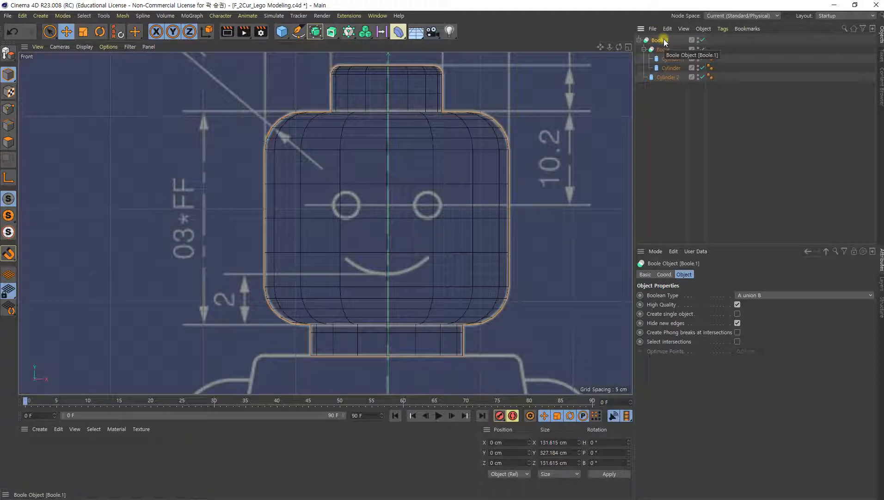
pyautogui.middleClick(666, 42)
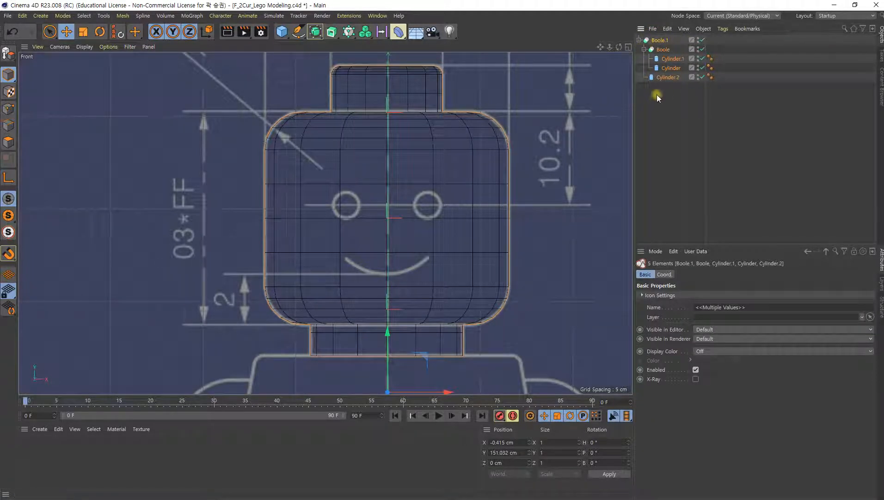
pyautogui.rightClick(662, 44)
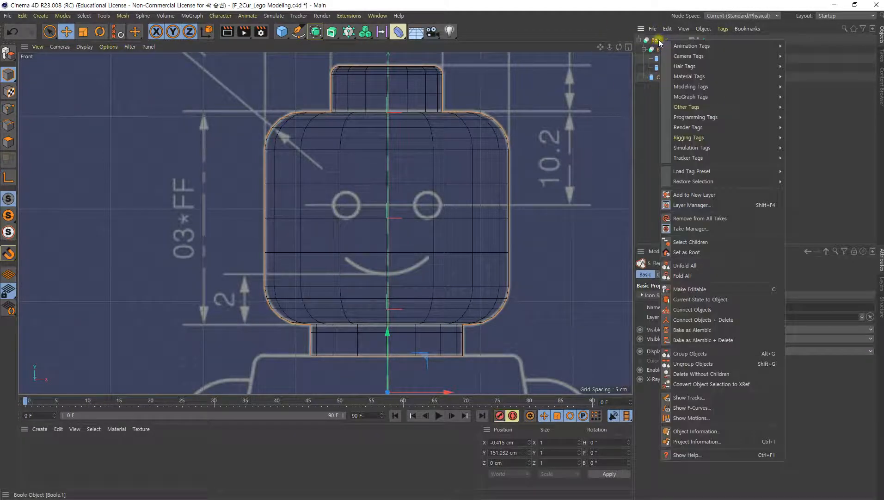
pyautogui.moveTo(712, 139)
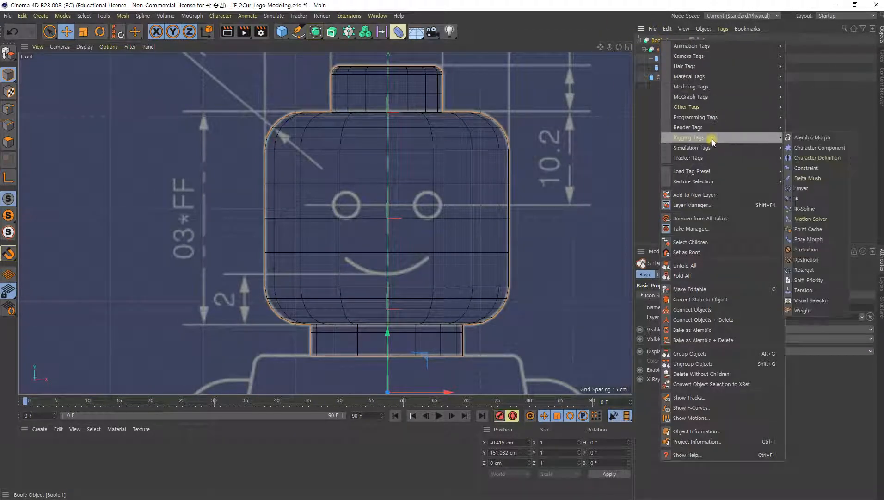
pyautogui.click(689, 319)
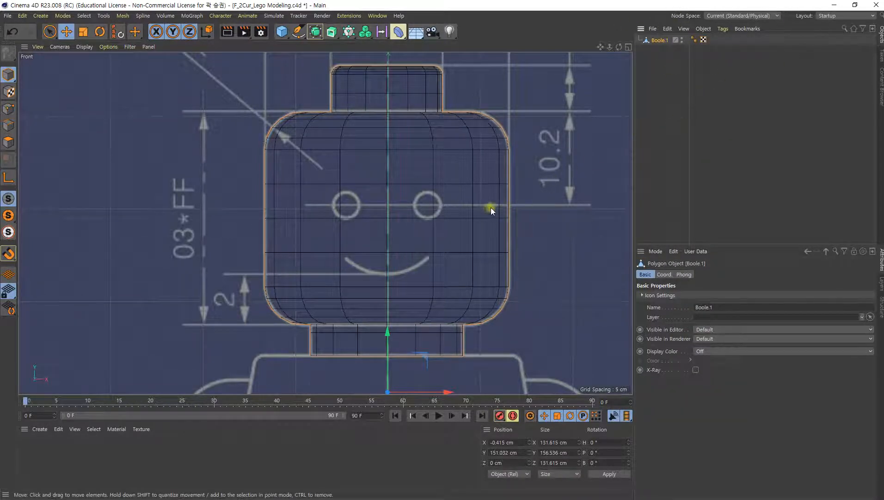
# Step: Set the perspective view to Gouraud Shading (Lines) and inspect the merged head's mesh
pyautogui.keyDown('alt'); pyautogui.moveTo(491, 208); pyautogui.dragTo(471, 219, button='middle'); pyautogui.keyUp('alt')
pyautogui.middleClick(471, 218)
pyautogui.press('h')
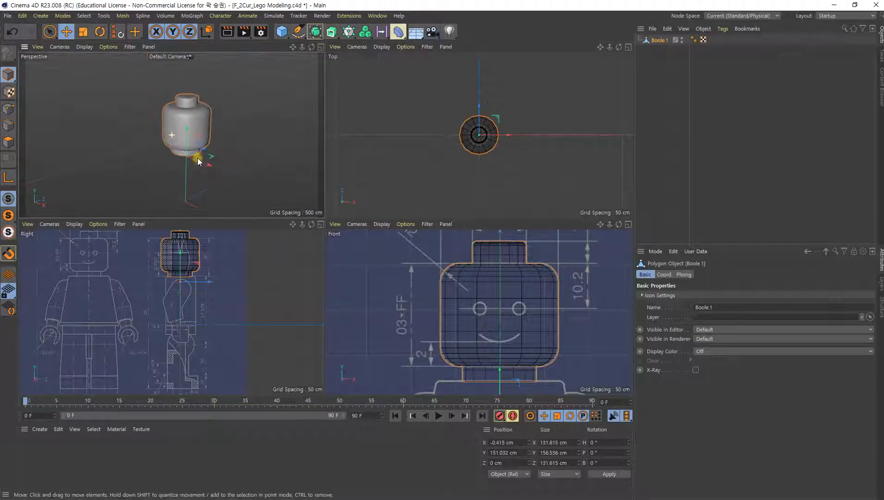
pyautogui.middleClick(212, 124)
pyautogui.keyDown('alt'); pyautogui.moveTo(439, 147); pyautogui.dragTo(378, 130); pyautogui.keyUp('alt')
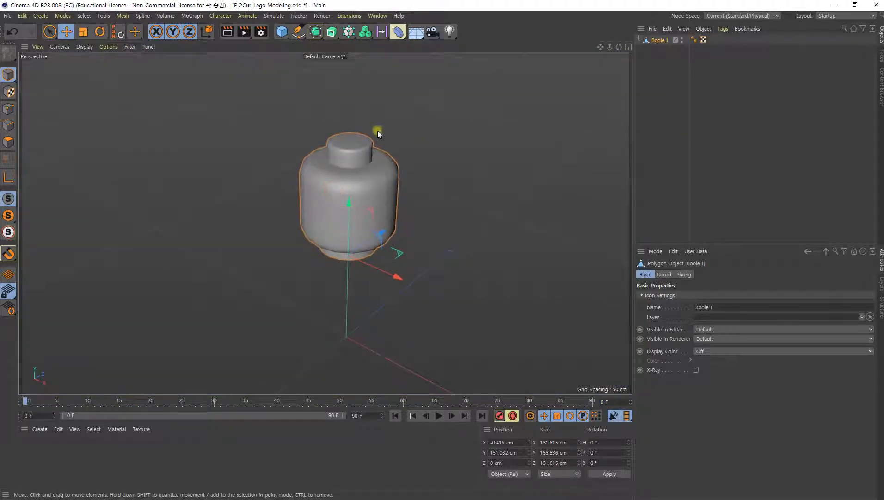
pyautogui.click(84, 47)
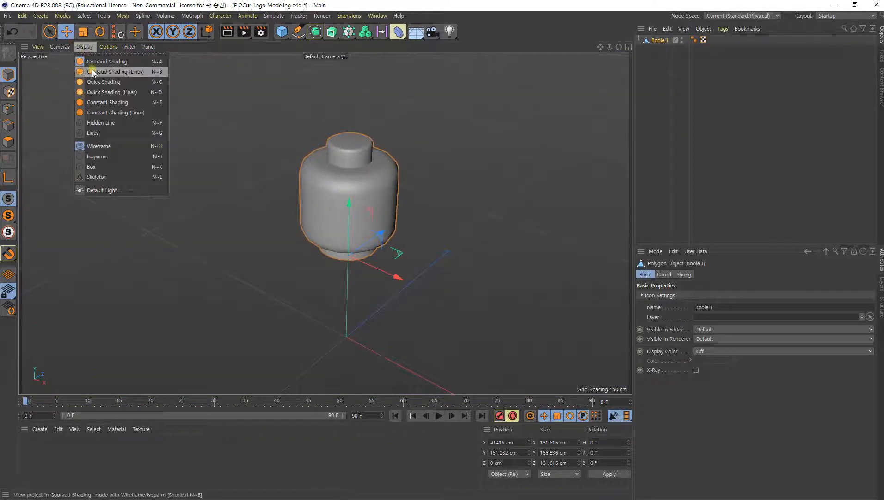
pyautogui.click(134, 72)
pyautogui.keyDown('alt'); pyautogui.moveTo(396, 194); pyautogui.dragTo(450, 129, button='right'); pyautogui.keyUp('alt')
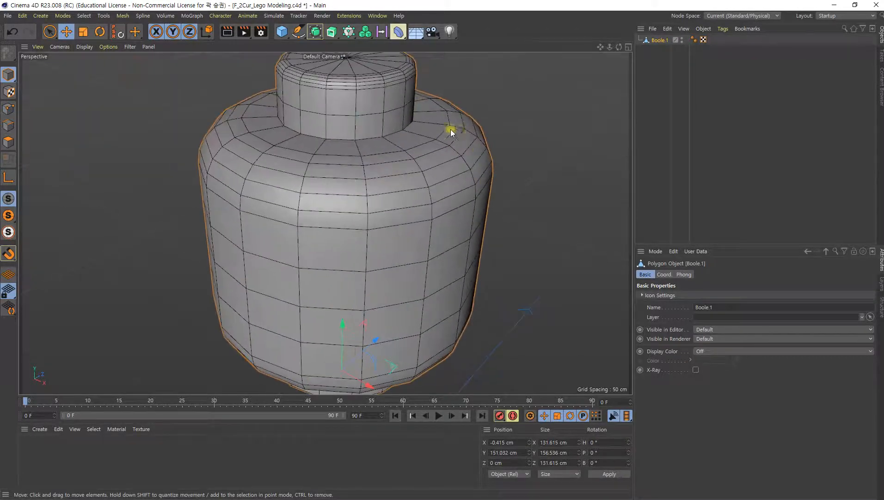
pyautogui.keyDown('alt'); pyautogui.moveTo(443, 154); pyautogui.dragTo(395, 234); pyautogui.keyUp('alt')
pyautogui.keyDown('alt'); pyautogui.moveTo(395, 235); pyautogui.dragTo(411, 251, button='right'); pyautogui.keyUp('alt')
# Step: Select all the triangular cap polygons on the underside of the neck and delete them
pyautogui.keyDown('alt'); pyautogui.moveTo(414, 283); pyautogui.dragTo(414, 117, button='middle'); pyautogui.keyUp('alt')
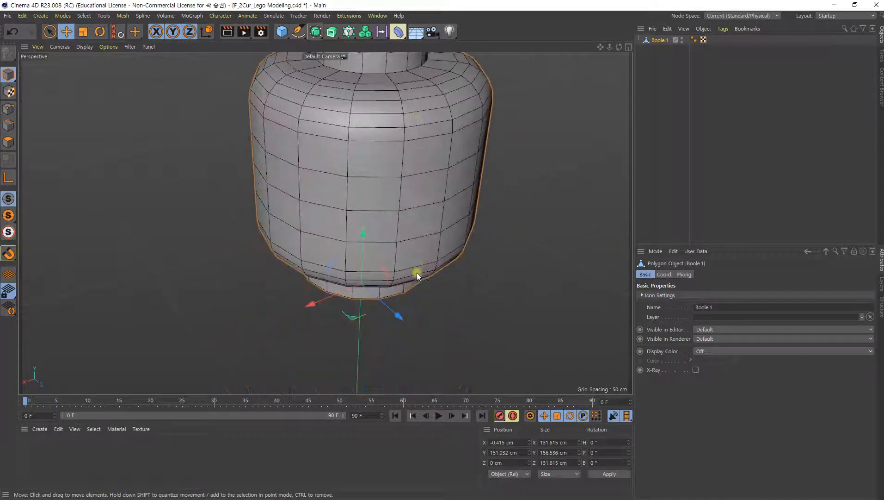
pyautogui.keyDown('alt'); pyautogui.moveTo(417, 272); pyautogui.dragTo(422, 193); pyautogui.keyUp('alt')
pyautogui.keyDown('alt'); pyautogui.moveTo(385, 292); pyautogui.dragTo(396, 214, button='middle'); pyautogui.keyUp('alt')
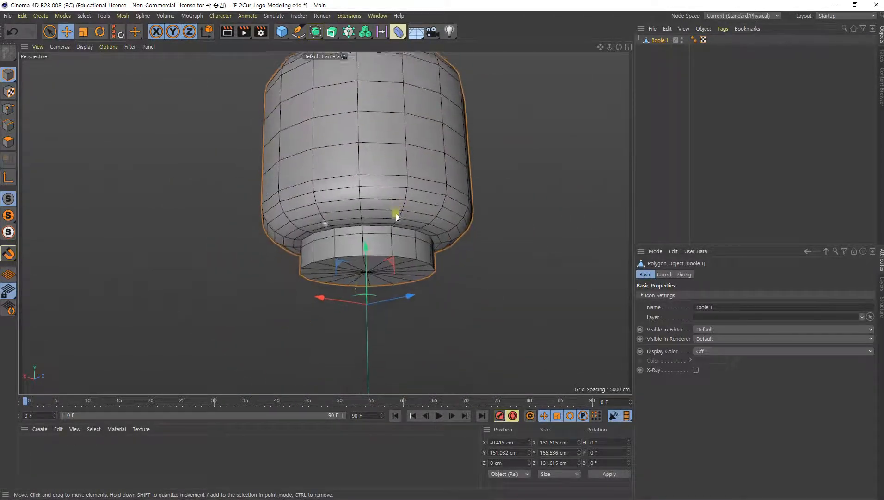
pyautogui.keyDown('alt'); pyautogui.moveTo(354, 282); pyautogui.dragTo(404, 279, button='right'); pyautogui.keyUp('alt')
pyautogui.keyDown('alt'); pyautogui.moveTo(407, 231); pyautogui.dragTo(312, 204); pyautogui.keyUp('alt')
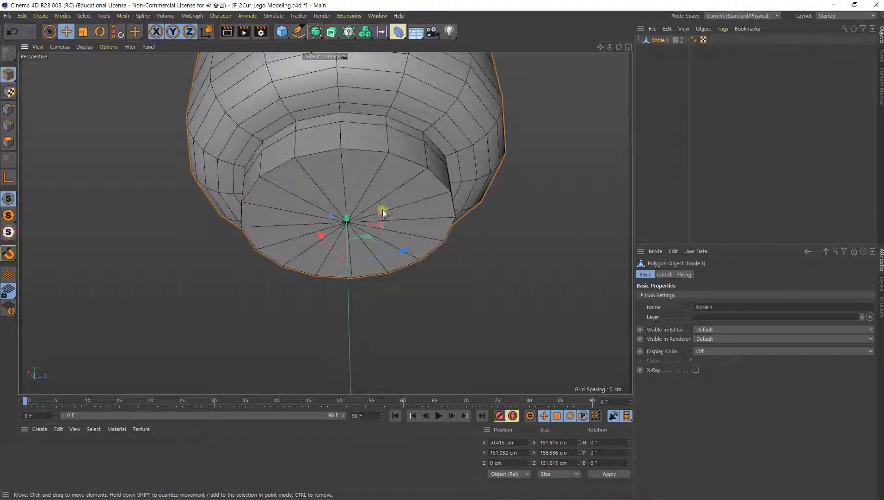
pyautogui.click(9, 146)
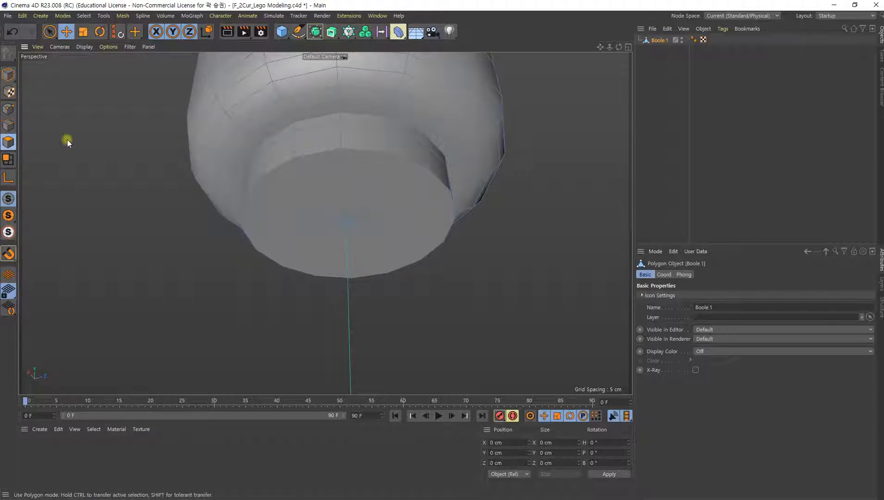
pyautogui.click(326, 174)
pyautogui.keyDown('shift'); pyautogui.click(375, 175); pyautogui.keyUp('shift')
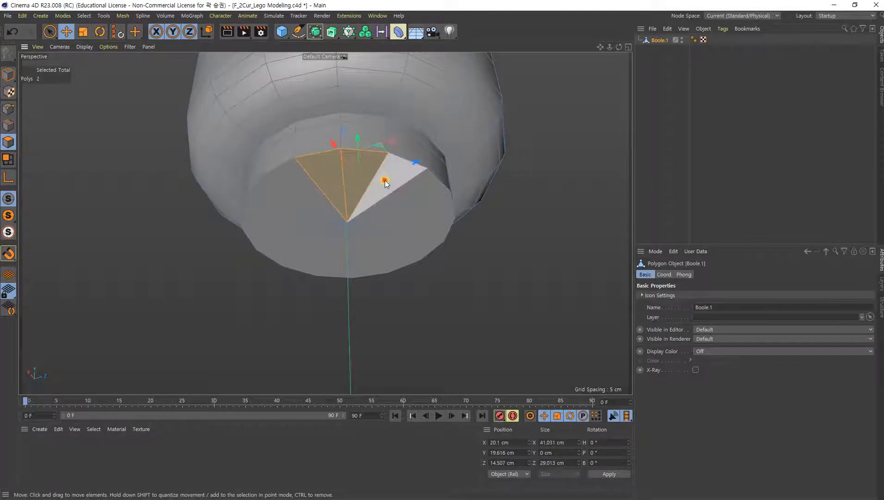
pyautogui.moveTo(385, 181)
pyautogui.keyDown('shift'); pyautogui.mouseDown()
pyautogui.moveTo(403, 212)
pyautogui.moveTo(401, 241)
pyautogui.moveTo(385, 257)
pyautogui.moveTo(316, 261)
pyautogui.moveTo(297, 233)
pyautogui.moveTo(295, 192)
pyautogui.moveTo(403, 236)
pyautogui.moveTo(398, 209)
pyautogui.moveTo(443, 228)
pyautogui.moveTo(434, 192)
pyautogui.moveTo(395, 192)
pyautogui.mouseUp(); pyautogui.keyUp('shift')
pyautogui.press('Delete')
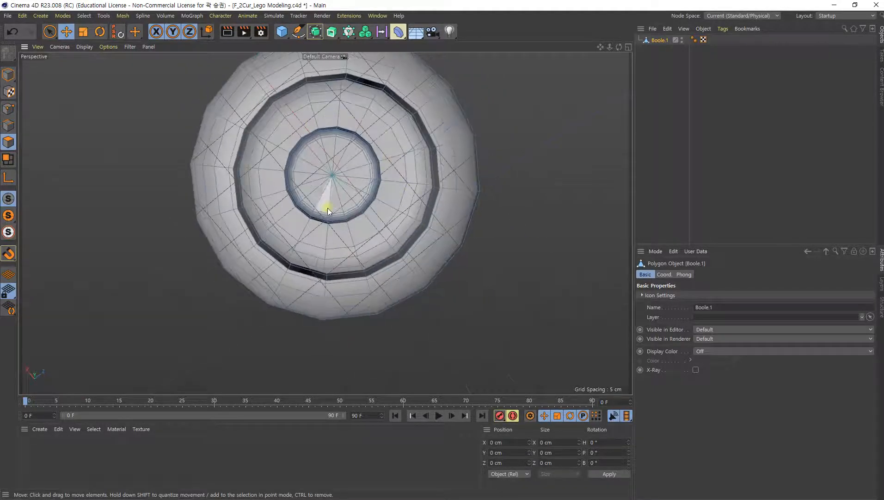
# Step: Add a cube and raise it to about Y 80 cm over the blueprint's torso in the front view
pyautogui.keyDown('alt'); pyautogui.moveTo(335, 186); pyautogui.dragTo(402, 238); pyautogui.keyUp('alt')
pyautogui.middleClick(402, 238)
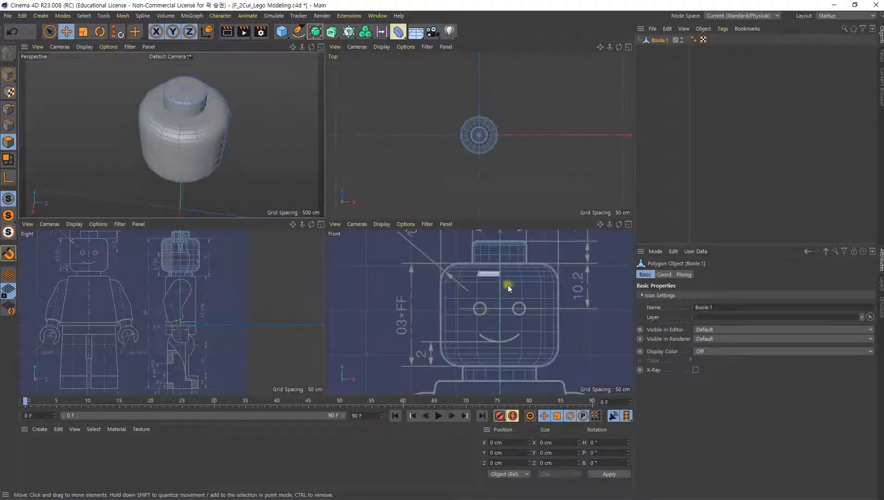
pyautogui.middleClick(529, 320)
pyautogui.scroll(-3, 526, 335)
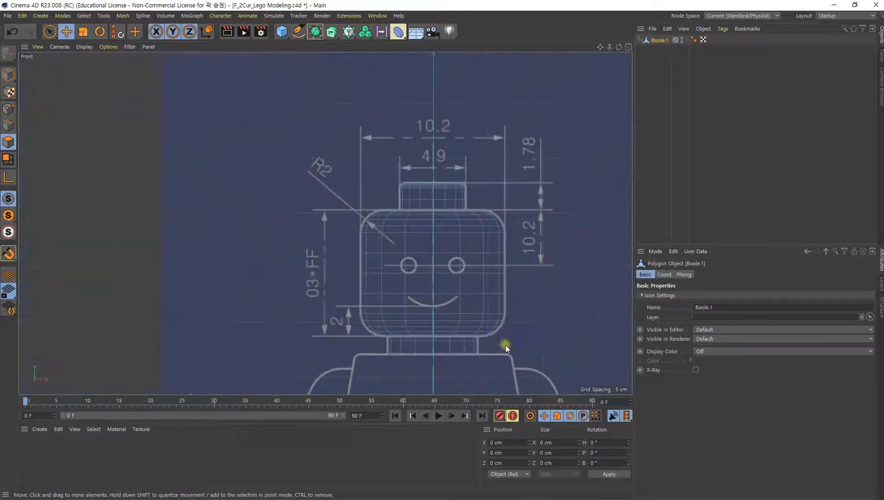
pyautogui.keyDown('alt'); pyautogui.moveTo(505, 345); pyautogui.dragTo(475, 136, button='middle'); pyautogui.keyUp('alt')
pyautogui.scroll(2, 412, 240)
pyautogui.keyDown('alt'); pyautogui.moveTo(472, 235); pyautogui.dragTo(466, 254, button='middle'); pyautogui.keyUp('alt')
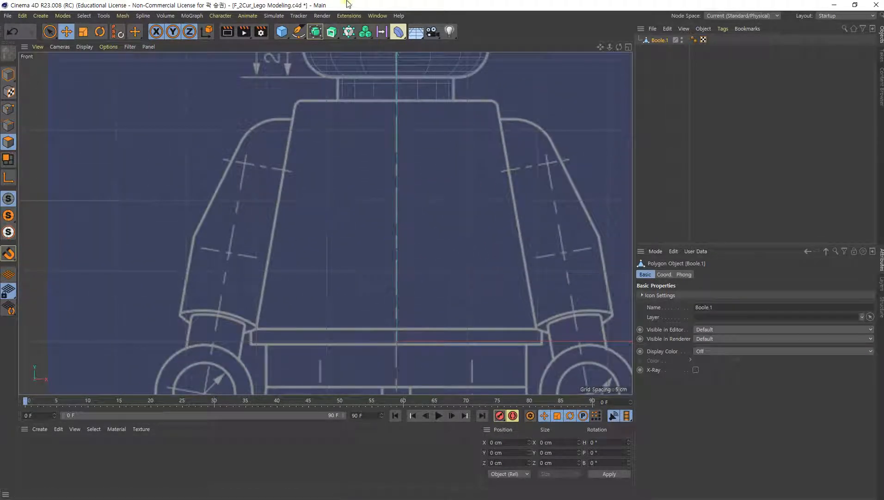
pyautogui.click(281, 33)
pyautogui.scroll(-2, 480, 205)
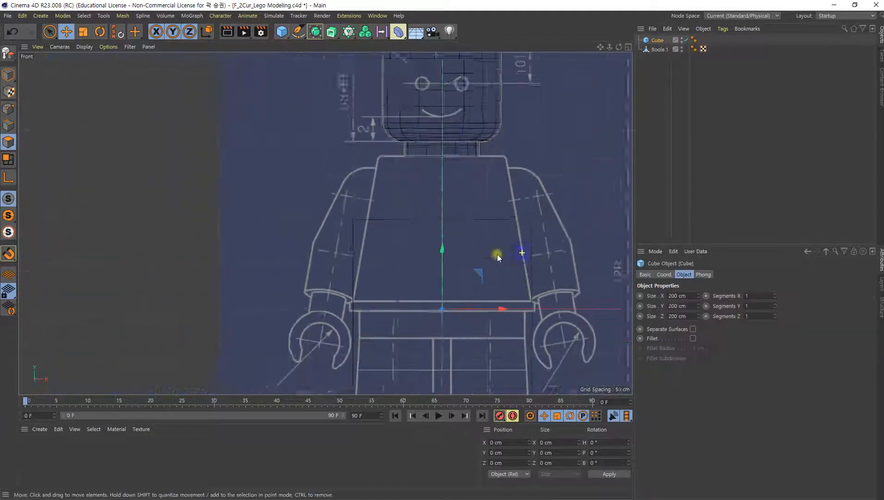
pyautogui.keyDown('alt'); pyautogui.moveTo(498, 254); pyautogui.dragTo(458, 204, button='middle'); pyautogui.keyUp('alt')
pyautogui.moveTo(381, 195); pyautogui.dragTo(379, 121)
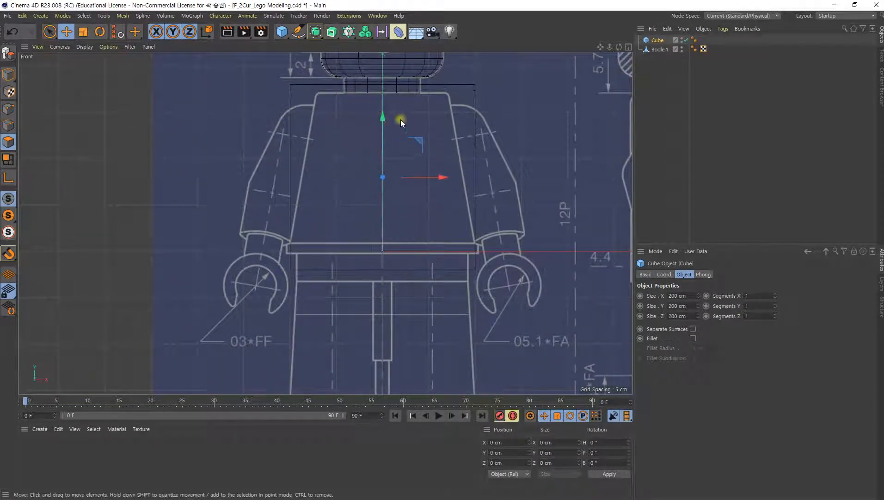
pyautogui.keyDown('alt'); pyautogui.moveTo(410, 164); pyautogui.dragTo(424, 198, button='middle'); pyautogui.keyUp('alt')
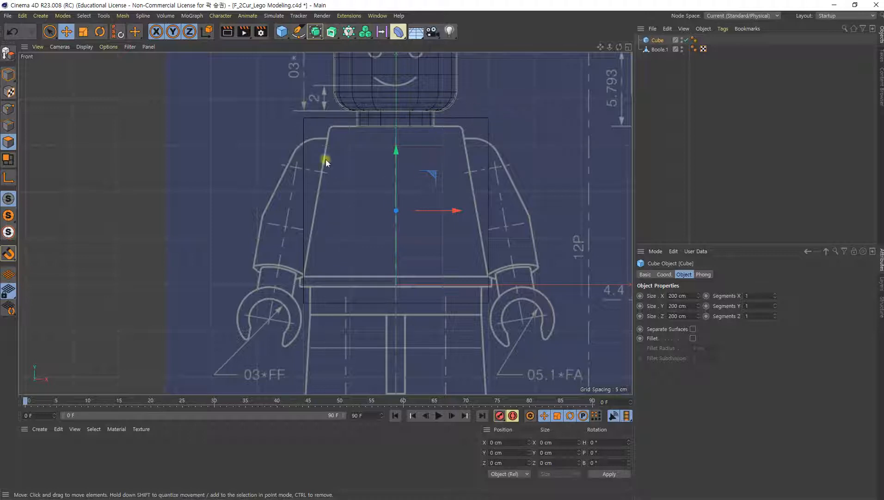
# Step: Resize the cube to about 206 cm wide and 162 cm high and raise it to about Y 90 cm, fitting the torso outline
pyautogui.click(10, 75)
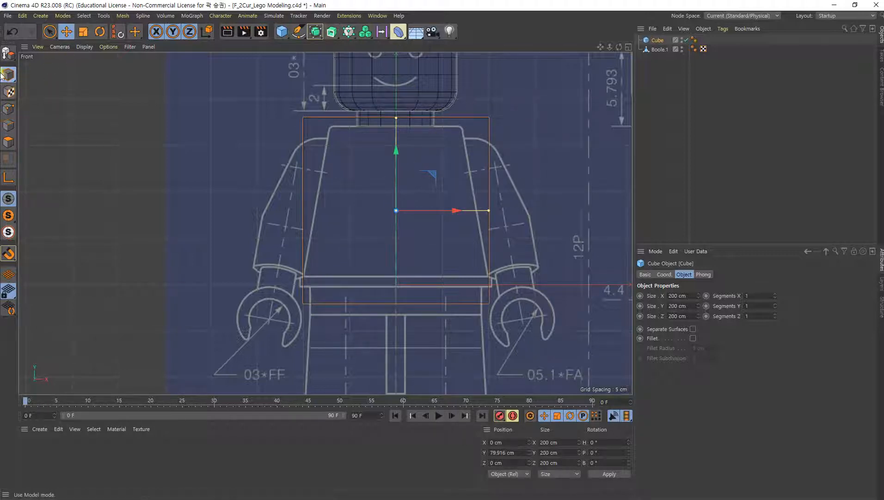
pyautogui.scroll(2, 420, 176)
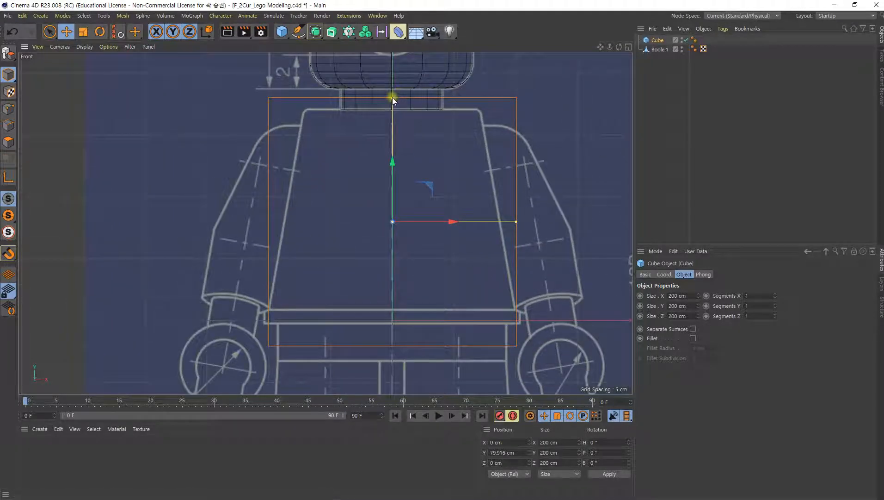
pyautogui.moveTo(392, 97); pyautogui.dragTo(388, 120)
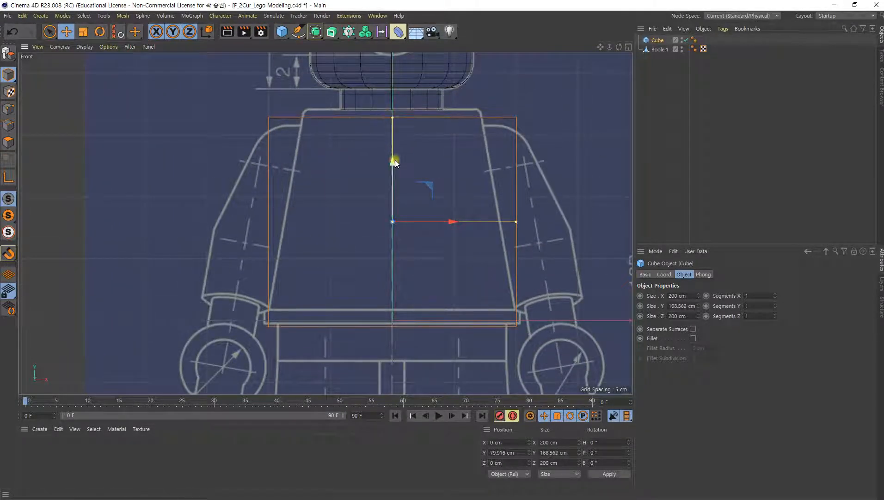
pyautogui.moveTo(395, 159); pyautogui.dragTo(392, 151)
pyautogui.moveTo(391, 106); pyautogui.dragTo(390, 110)
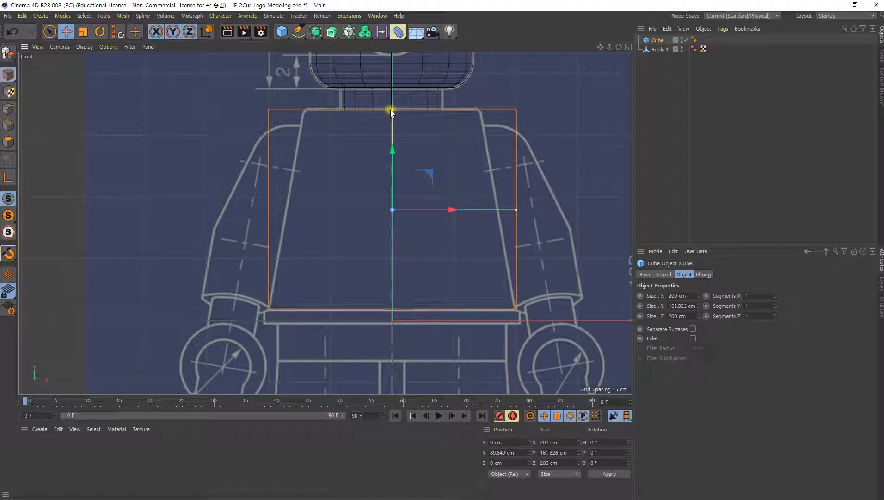
pyautogui.moveTo(391, 150); pyautogui.dragTo(391, 150)
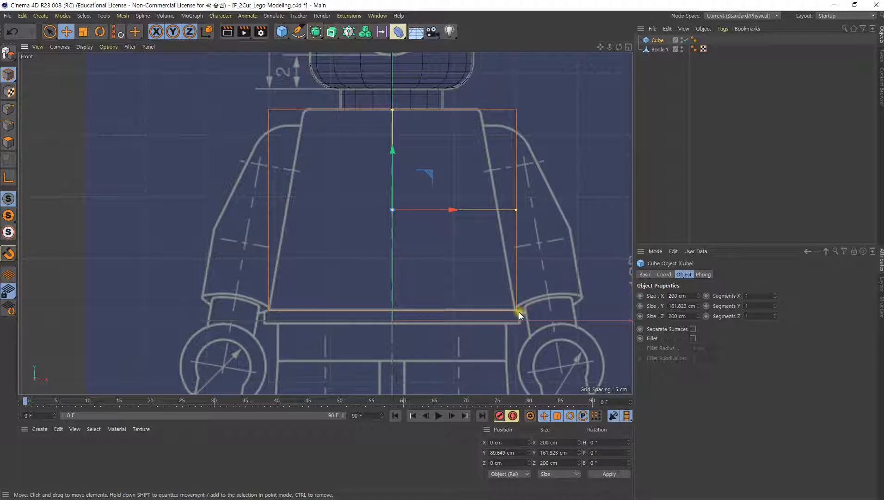
pyautogui.moveTo(517, 209); pyautogui.dragTo(520, 210)
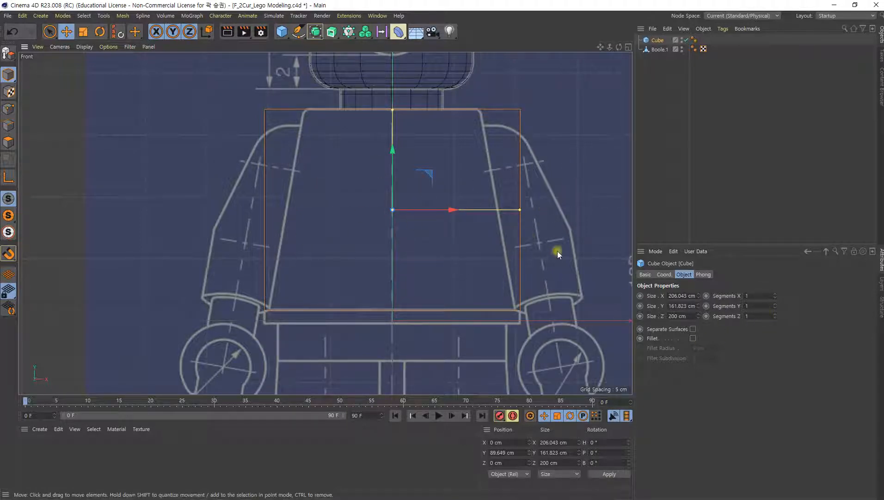
# Step: Set the torso cube's Y segments to 4
pyautogui.click(775, 304)
pyautogui.click(776, 304)
pyautogui.click(776, 304)
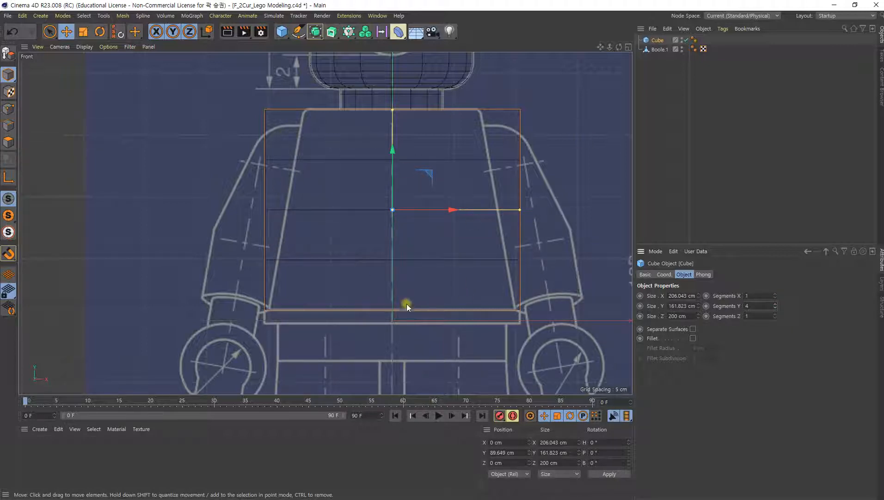
# Step: Add an FFD deformer and make it a child of the torso cube
pyautogui.keyDown('alt'); pyautogui.moveTo(496, 174); pyautogui.dragTo(502, 174, button='middle'); pyautogui.keyUp('alt')
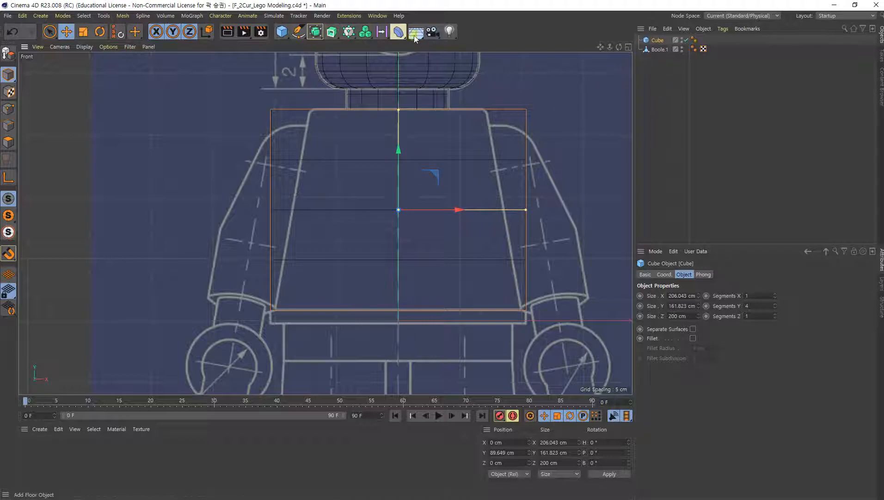
pyautogui.click(398, 31)
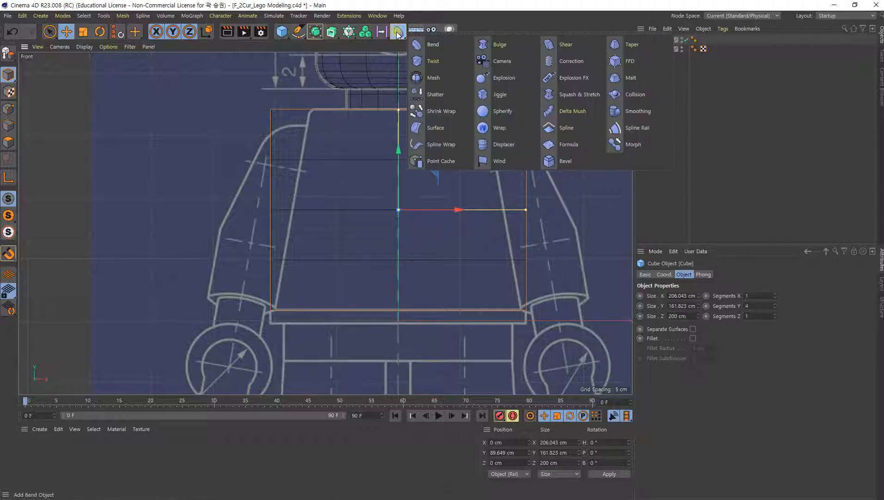
pyautogui.click(629, 63)
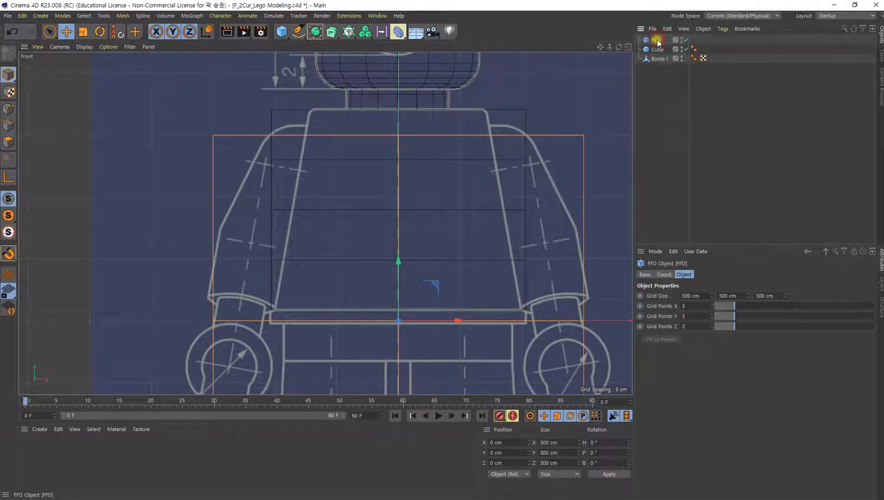
pyautogui.moveTo(659, 49); pyautogui.dragTo(658, 49)
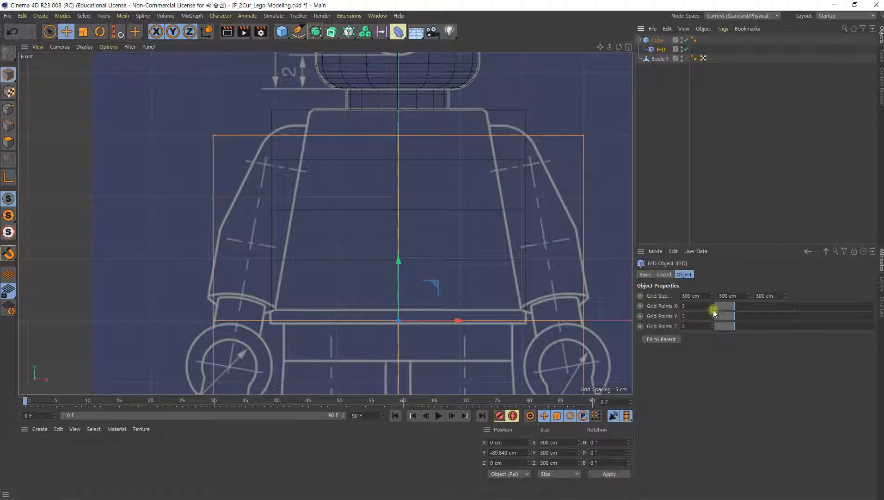
# Step: Set the FFD's grid points to 2 in X, Y and Z and fit its cage to the parent cube
pyautogui.moveTo(732, 304); pyautogui.dragTo(716, 326)
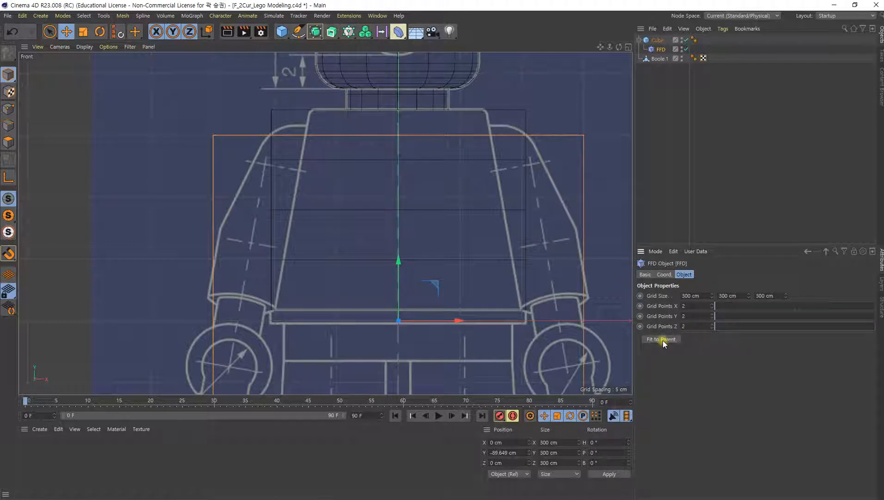
pyautogui.click(663, 339)
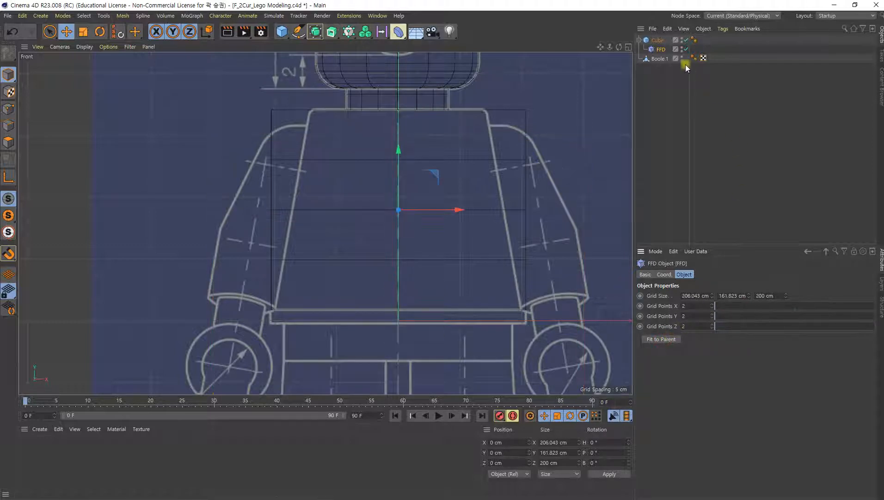
pyautogui.click(657, 40)
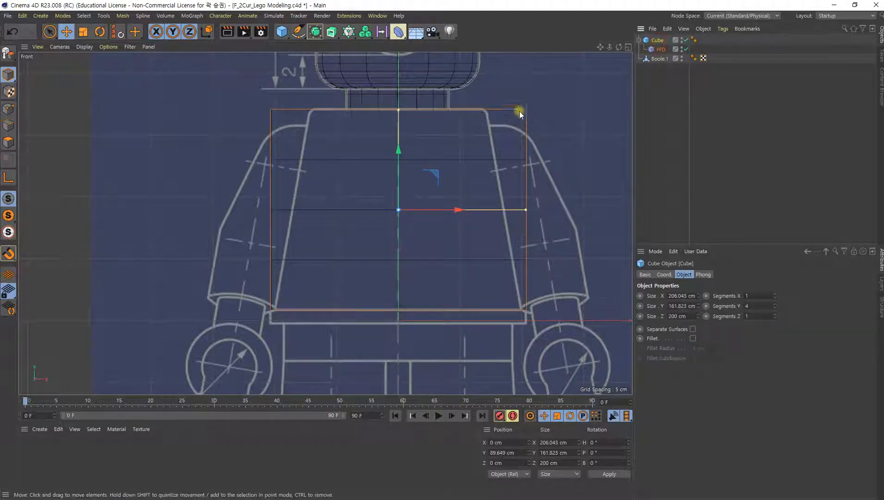
# Step: Select the four top corner points of the FFD cage in point mode with Rectangle Selection
pyautogui.click(661, 50)
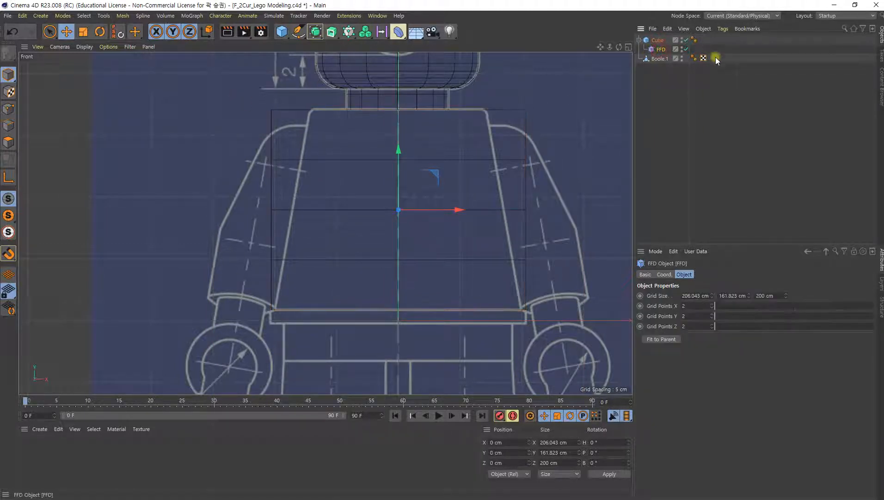
pyautogui.click(9, 110)
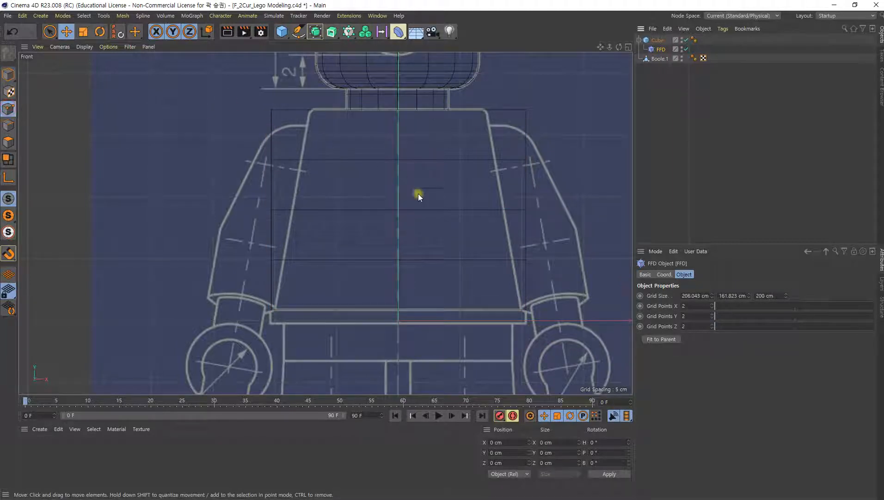
pyautogui.click(272, 111)
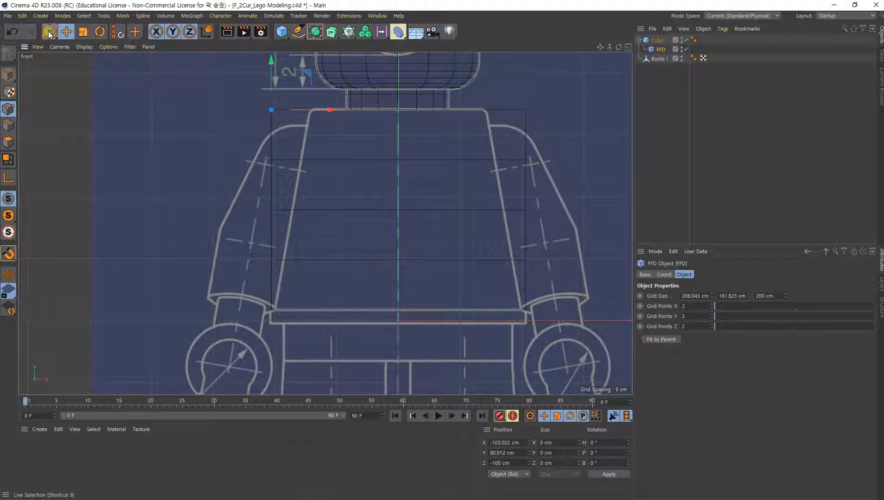
pyautogui.press('0')
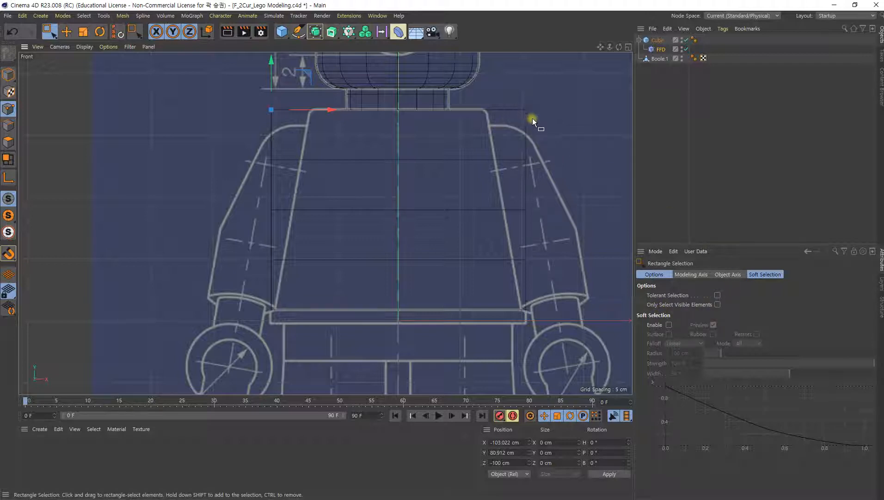
pyautogui.middleClick(538, 131)
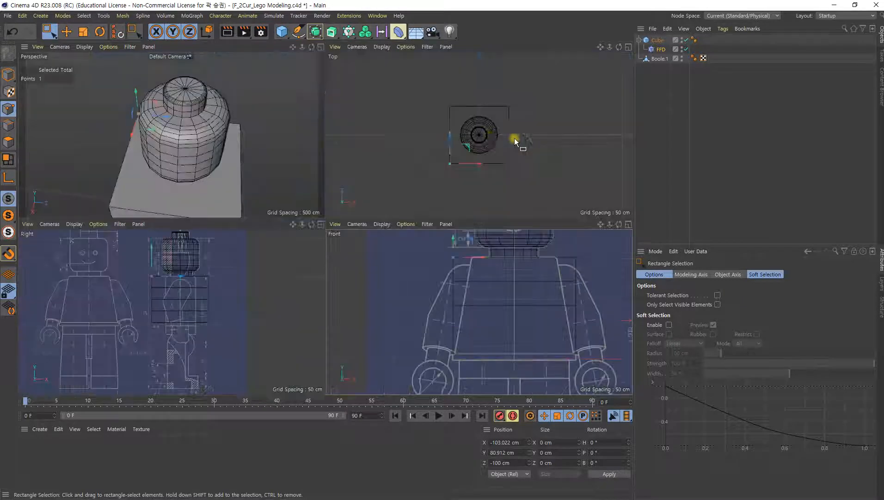
pyautogui.keyDown('alt'); pyautogui.moveTo(228, 125); pyautogui.dragTo(51, 152); pyautogui.keyUp('alt')
pyautogui.keyDown('alt'); pyautogui.moveTo(197, 151); pyautogui.dragTo(217, 159); pyautogui.keyUp('alt')
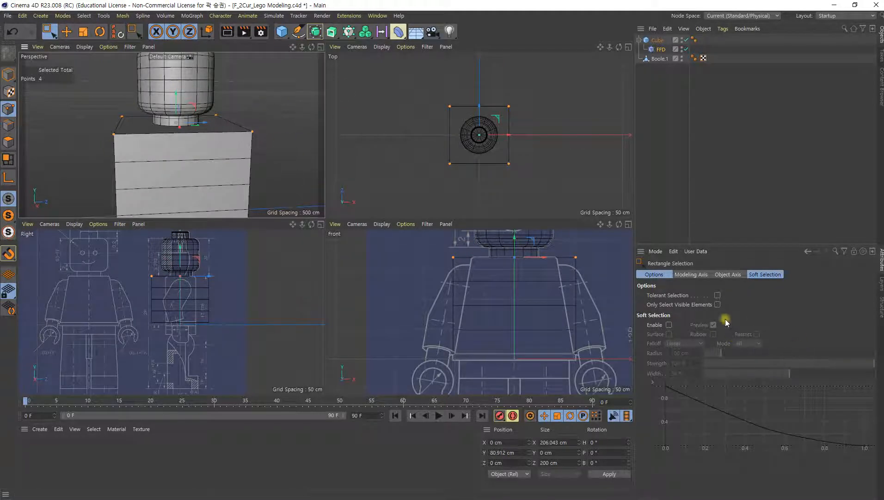
# Step: Try rectangle-selecting the cage's top points with Only Select Visible Elements enabled, and turn the option off again
pyautogui.click(717, 304)
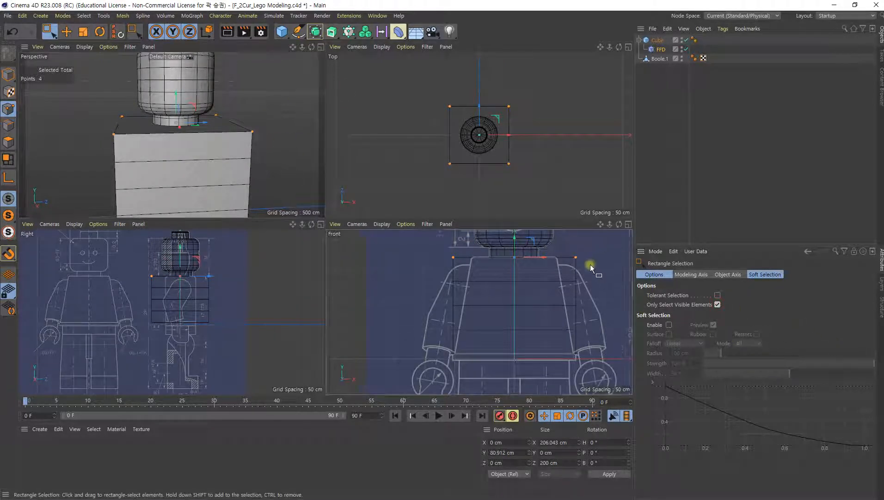
pyautogui.keyDown('alt'); pyautogui.moveTo(589, 265); pyautogui.dragTo(578, 284, button='middle'); pyautogui.keyUp('alt')
pyautogui.moveTo(587, 258); pyautogui.dragTo(417, 288)
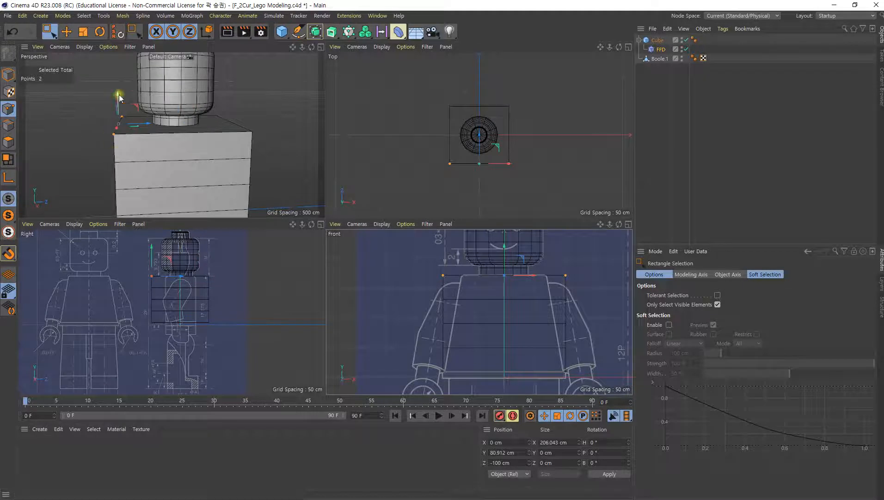
pyautogui.keyDown('alt'); pyautogui.moveTo(136, 144); pyautogui.dragTo(194, 165); pyautogui.keyUp('alt')
pyautogui.keyDown('alt'); pyautogui.moveTo(112, 172); pyautogui.dragTo(237, 181, button='middle'); pyautogui.keyUp('alt')
pyautogui.keyDown('alt'); pyautogui.moveTo(238, 181); pyautogui.dragTo(258, 163, button='right'); pyautogui.keyUp('alt')
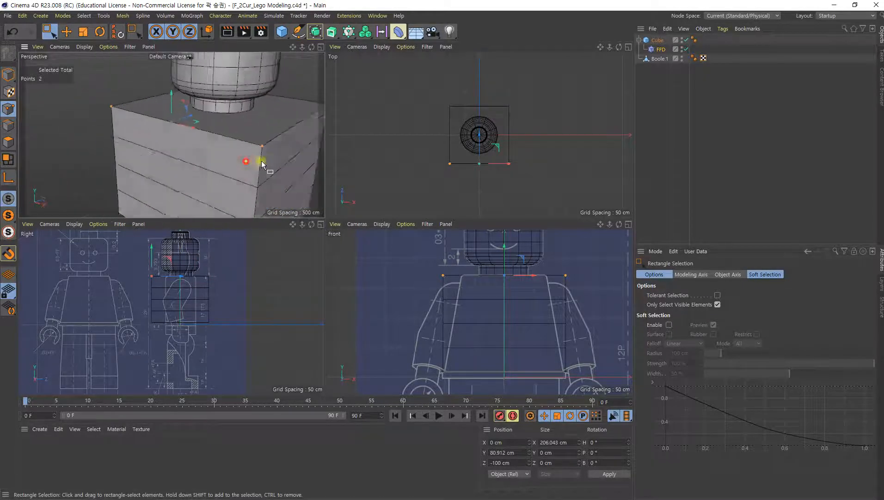
pyautogui.keyDown('alt'); pyautogui.moveTo(219, 171); pyautogui.dragTo(243, 168); pyautogui.keyUp('alt')
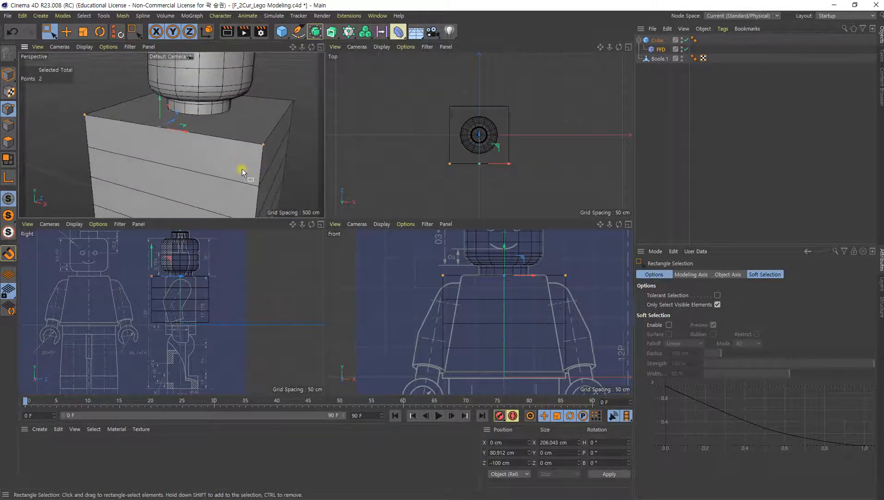
pyautogui.click(717, 304)
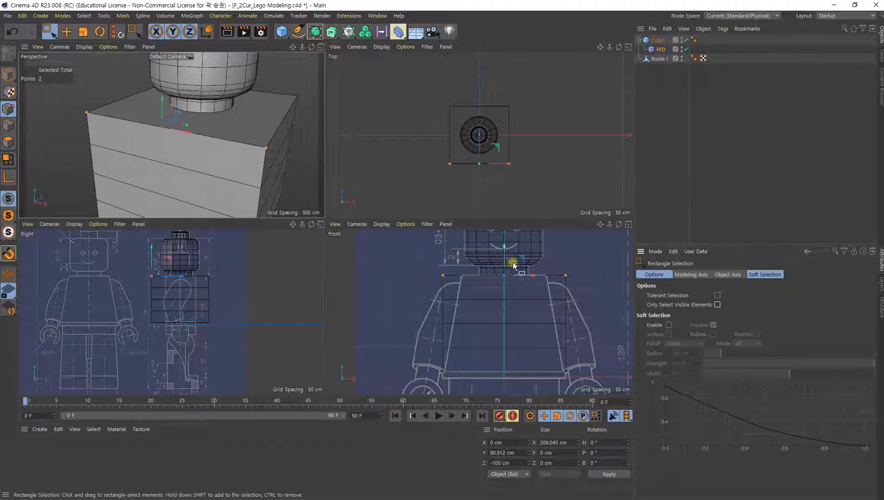
# Step: Select all four top FFD points and scale them along X to about 143 cm, matching the blueprint's shoulder width
pyautogui.moveTo(588, 262); pyautogui.dragTo(437, 284)
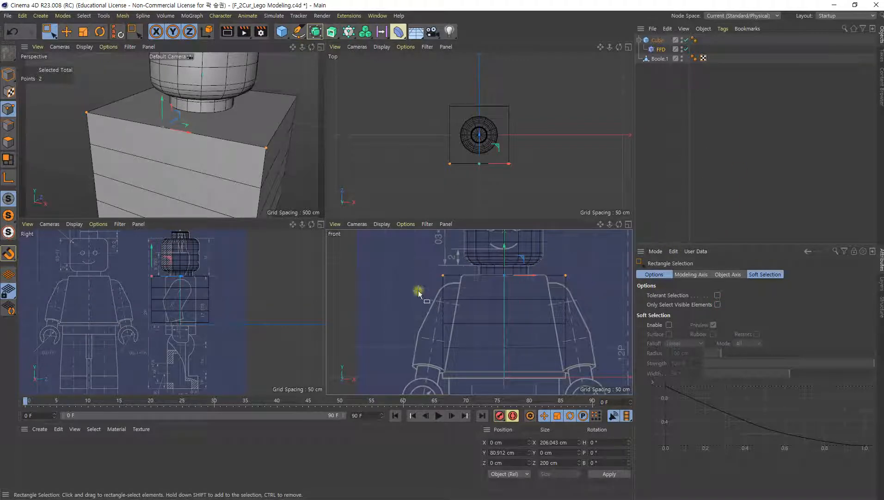
pyautogui.click(84, 32)
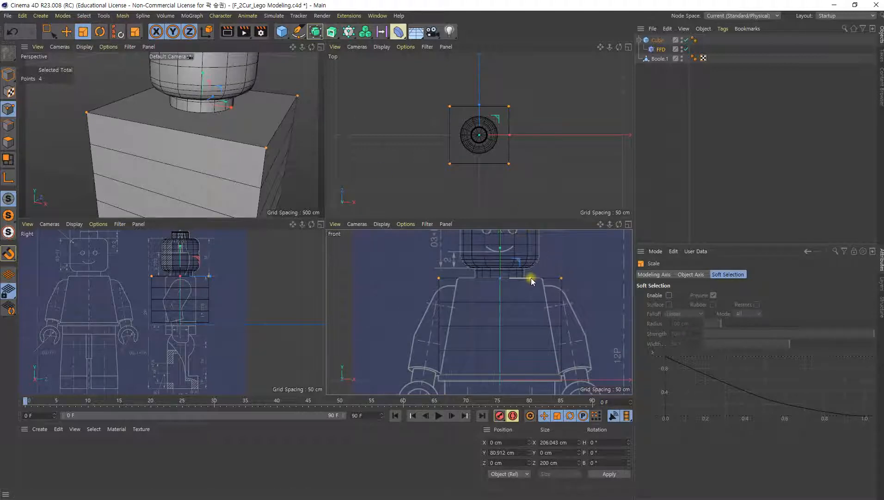
pyautogui.moveTo(531, 278); pyautogui.dragTo(518, 280)
pyautogui.keyDown('alt'); pyautogui.moveTo(205, 141); pyautogui.dragTo(272, 111); pyautogui.keyUp('alt')
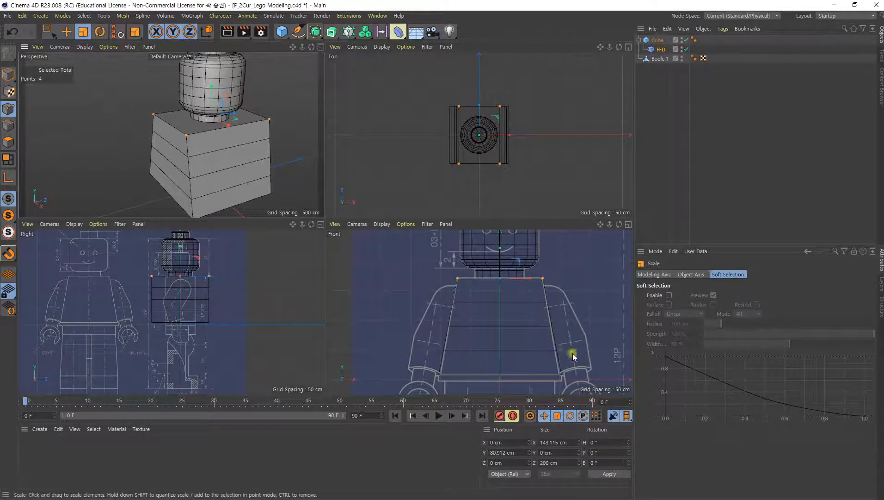
# Step: Select all eight FFD points and scale them along Z to about 110 cm to fit the side-view torso
pyautogui.keyDown('alt'); pyautogui.moveTo(209, 317); pyautogui.dragTo(226, 322, button='middle'); pyautogui.keyUp('alt')
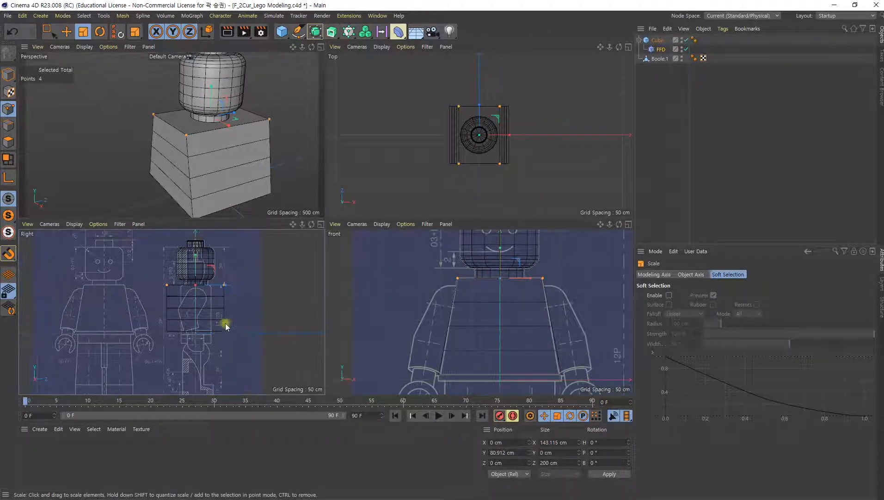
pyautogui.keyDown('alt'); pyautogui.moveTo(231, 297); pyautogui.dragTo(261, 297, button='right'); pyautogui.keyUp('alt')
pyautogui.keyDown('alt'); pyautogui.moveTo(261, 310); pyautogui.dragTo(289, 308, button='middle'); pyautogui.keyUp('alt')
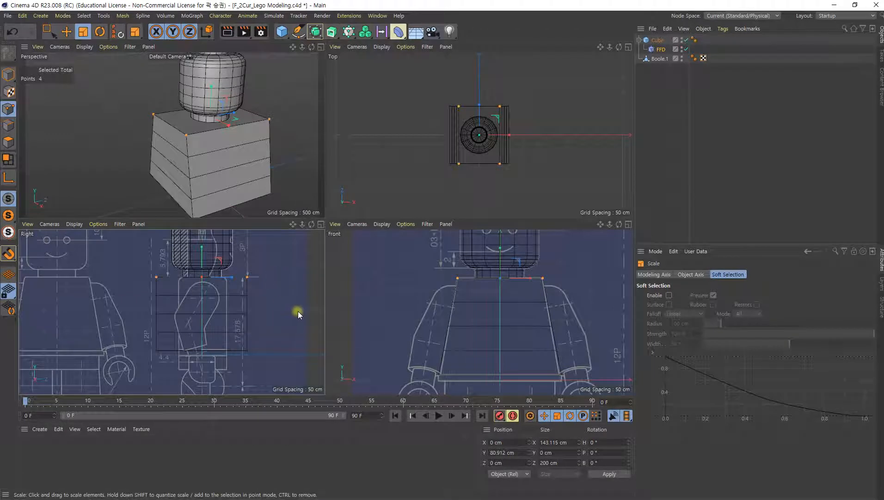
pyautogui.press('0')
pyautogui.moveTo(275, 258); pyautogui.dragTo(144, 366)
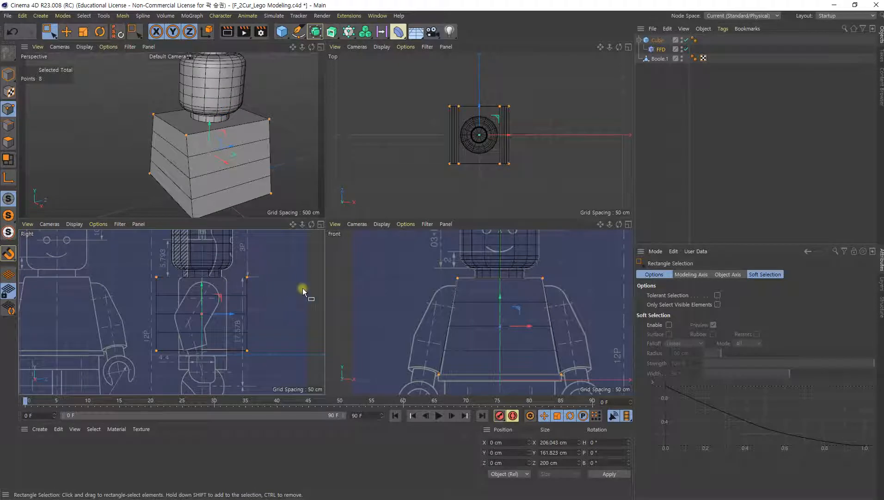
pyautogui.press('t')
pyautogui.moveTo(234, 317); pyautogui.dragTo(219, 317)
pyautogui.keyDown('alt'); pyautogui.moveTo(251, 305); pyautogui.dragTo(267, 290, button='middle'); pyautogui.keyUp('alt')
pyautogui.middleClick(267, 290)
pyautogui.keyDown('alt'); pyautogui.moveTo(470, 234); pyautogui.dragTo(473, 262, button='middle'); pyautogui.keyUp('alt')
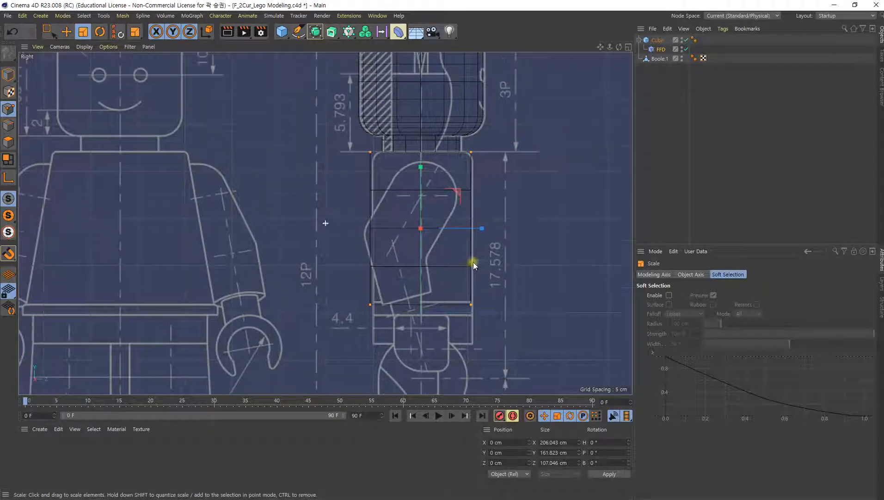
pyautogui.moveTo(479, 227); pyautogui.dragTo(484, 227)
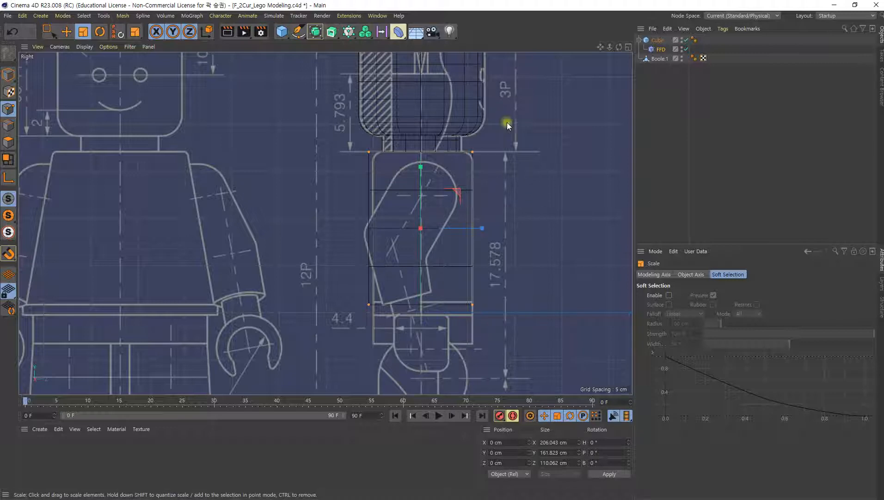
# Step: Set the Right view background picture's Offset X to -169 to centre the blueprint's side figure on the model
pyautogui.click(110, 47)
pyautogui.click(125, 301)
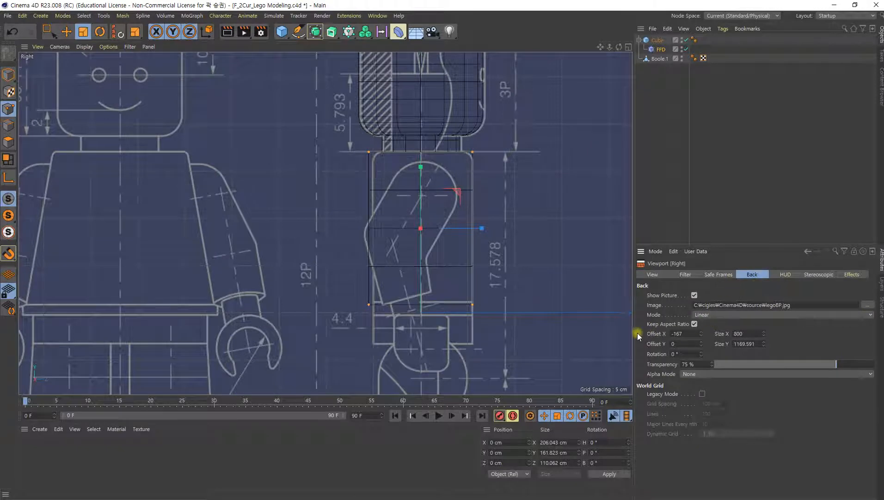
pyautogui.click(700, 335)
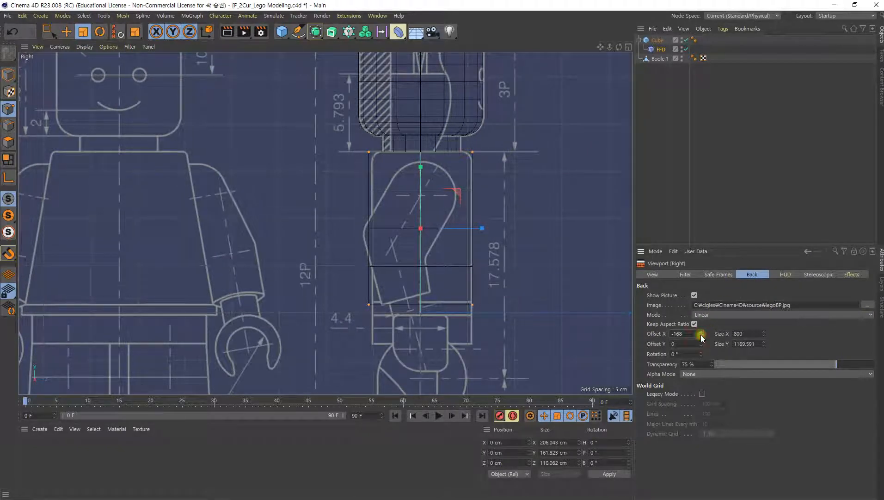
pyautogui.click(701, 335)
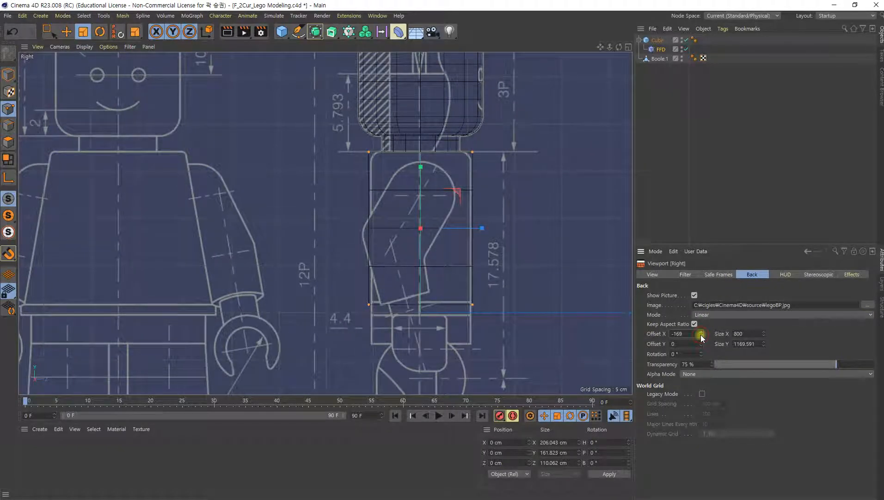
pyautogui.click(743, 333)
pyautogui.write('0')
# Step: Scale the FFD points along Z to about 107 cm to match the shifted side outline of the torso
pyautogui.click(662, 50)
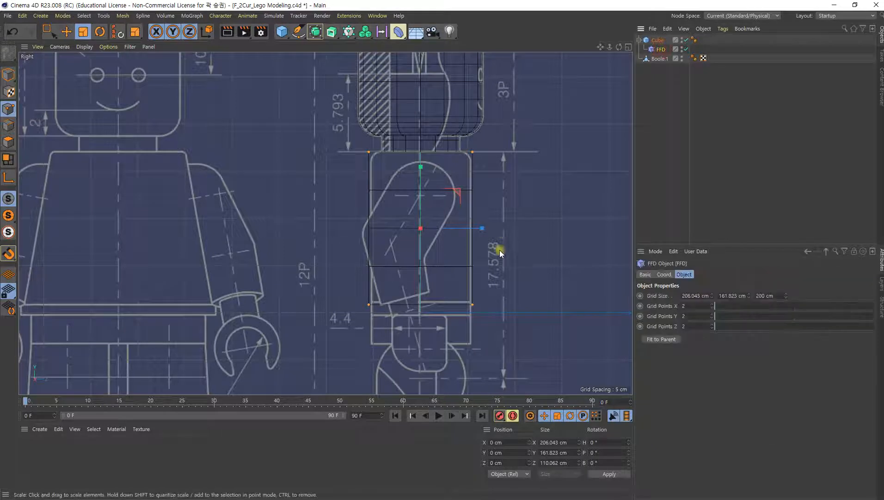
pyautogui.moveTo(482, 228); pyautogui.dragTo(480, 229)
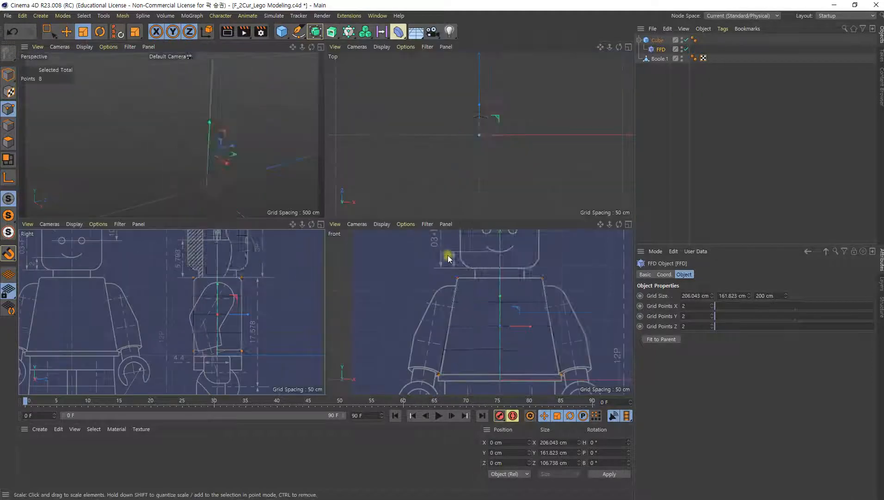
pyautogui.middleClick(480, 230)
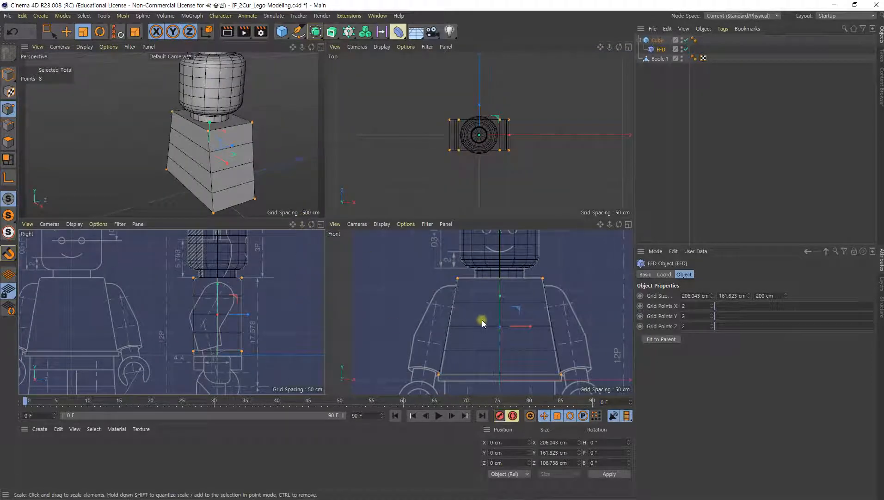
pyautogui.middleClick(483, 320)
pyautogui.scroll(5, 451, 316)
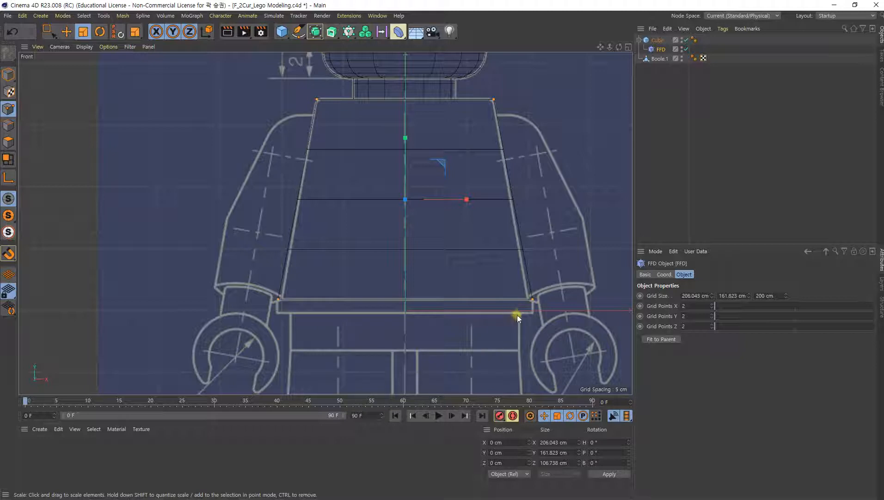
# Step: Merge the torso cube and its FFD into a single polygon object with Connect Objects + Delete
pyautogui.click(656, 40)
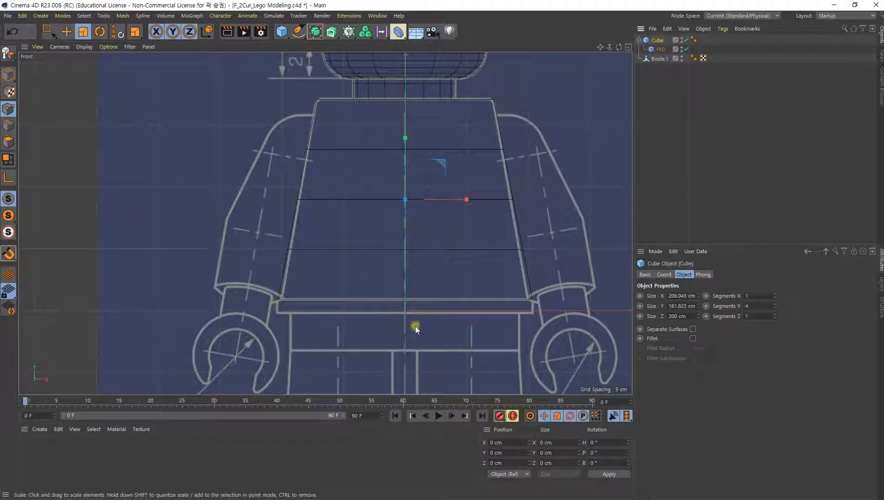
pyautogui.keyDown('shift'); pyautogui.click(661, 49); pyautogui.keyUp('shift')
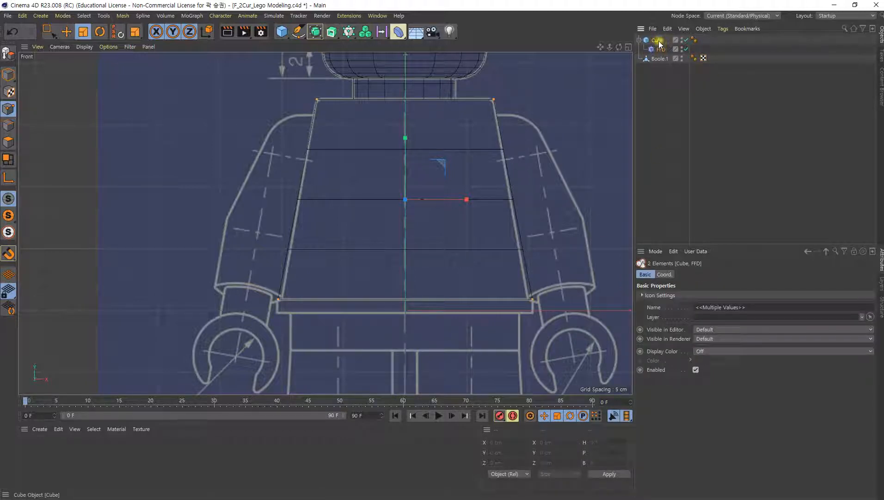
pyautogui.rightClick(660, 42)
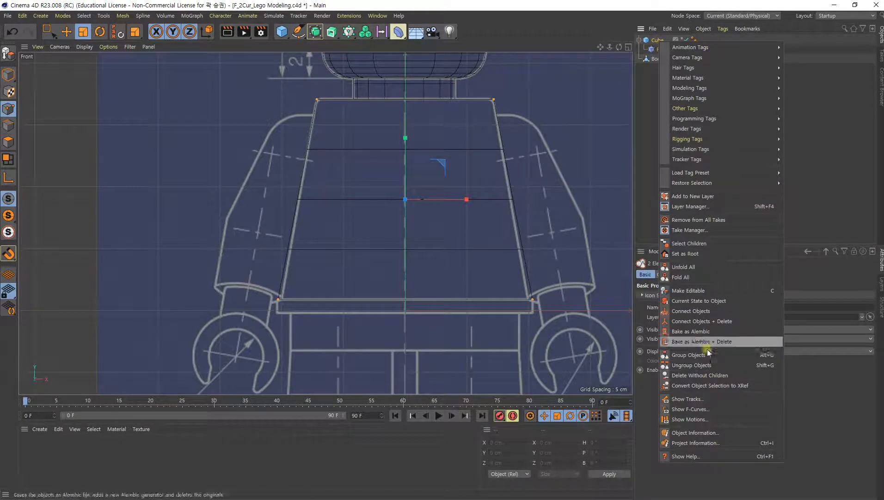
pyautogui.click(696, 322)
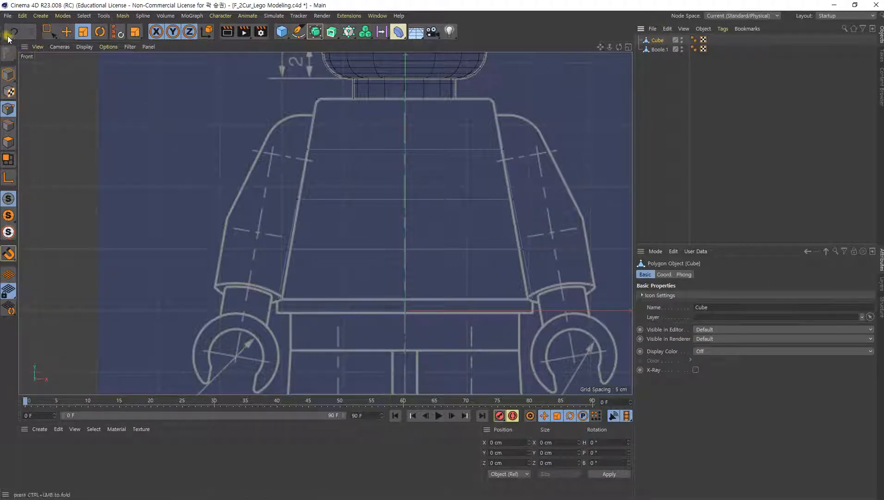
# Step: Select the bottom polygon of the torso mesh in Polygon mode
pyautogui.middleClick(482, 130)
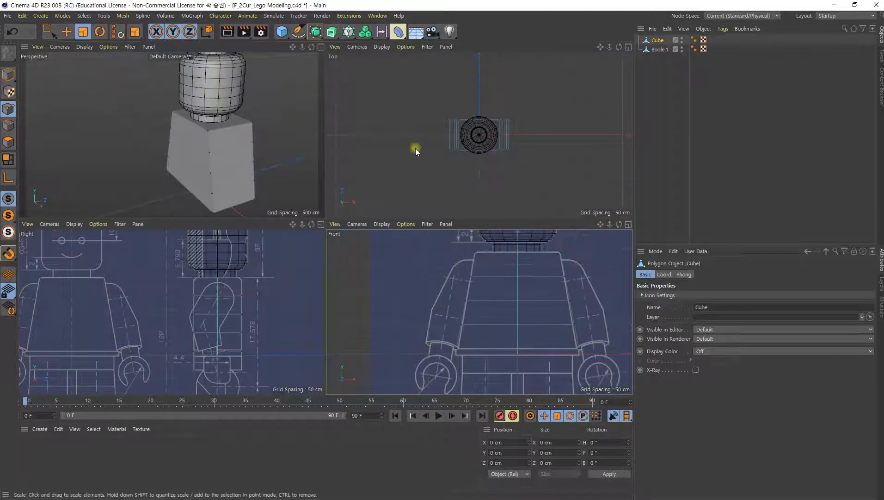
pyautogui.keyDown('alt'); pyautogui.moveTo(218, 157); pyautogui.dragTo(229, 131, button='middle'); pyautogui.keyUp('alt')
pyautogui.click(8, 143)
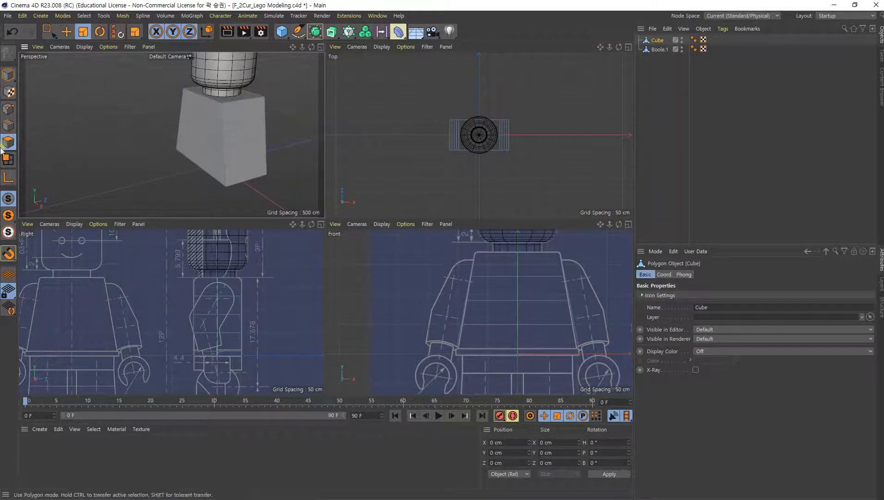
pyautogui.keyDown('alt'); pyautogui.moveTo(243, 176); pyautogui.dragTo(203, 207); pyautogui.keyUp('alt')
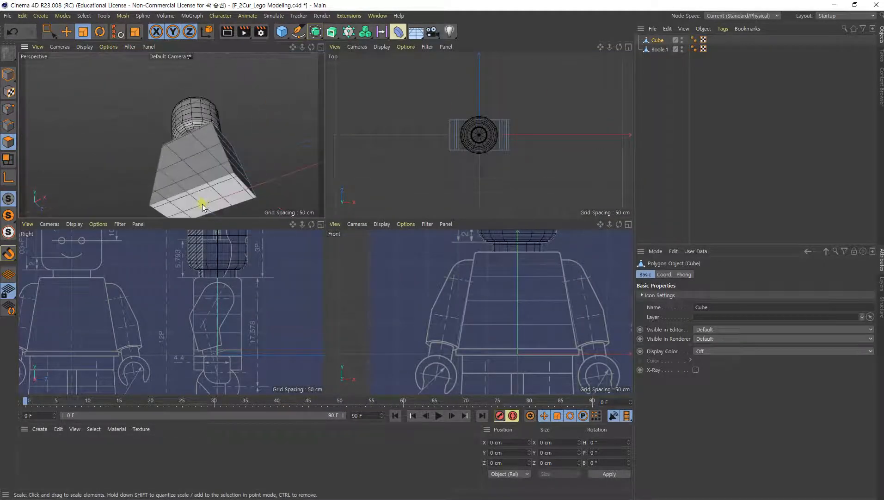
pyautogui.click(203, 207)
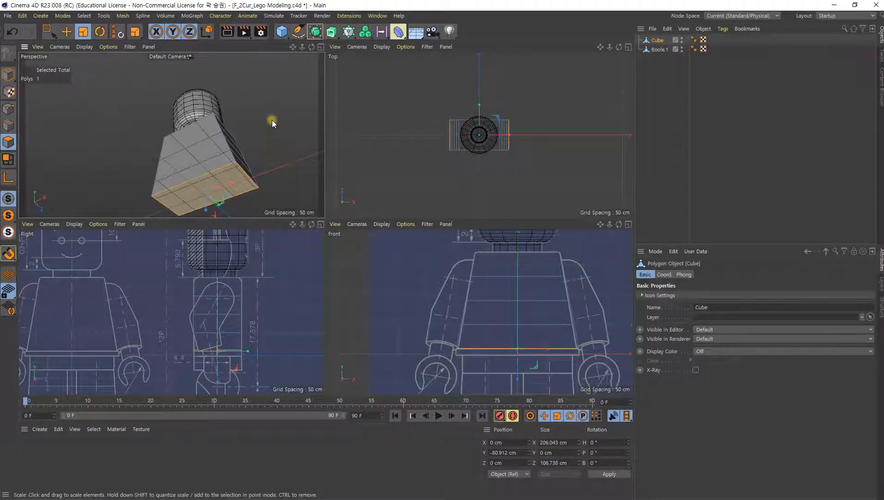
pyautogui.keyDown('alt'); pyautogui.moveTo(272, 119); pyautogui.dragTo(276, 184); pyautogui.keyUp('alt')
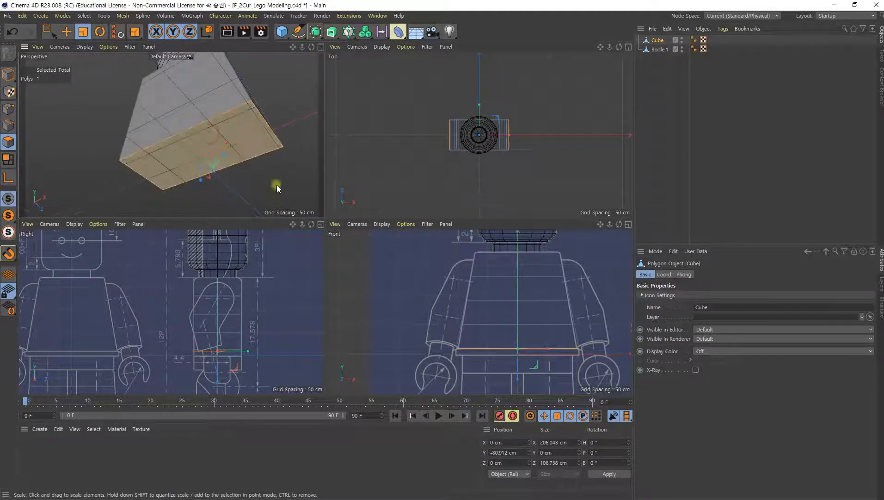
# Step: Extrude the torso's bottom polygon by 11 cm to cover the waist band in the front blueprint
pyautogui.keyDown('alt'); pyautogui.moveTo(533, 329); pyautogui.dragTo(486, 279, button='middle'); pyautogui.keyUp('alt')
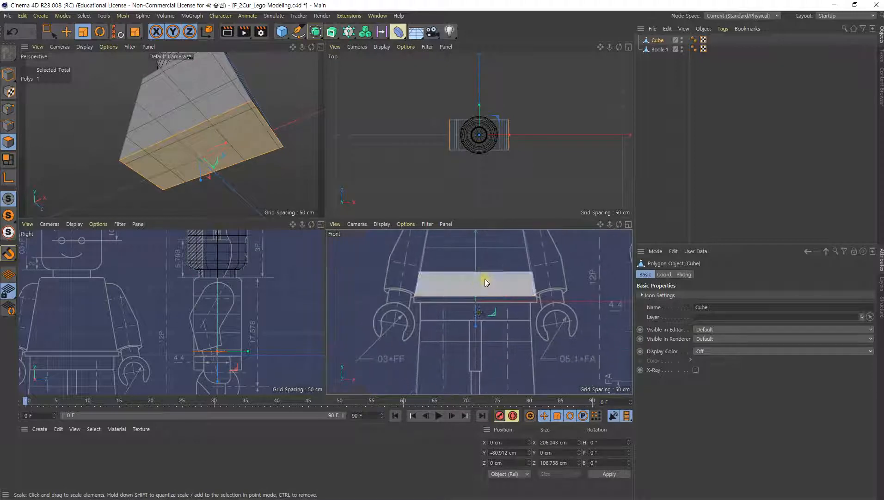
pyautogui.keyDown('alt'); pyautogui.moveTo(478, 281); pyautogui.dragTo(531, 297, button='right'); pyautogui.keyUp('alt')
pyautogui.keyDown('alt'); pyautogui.moveTo(611, 282); pyautogui.dragTo(586, 286, button='middle'); pyautogui.keyUp('alt')
pyautogui.rightClick(557, 264)
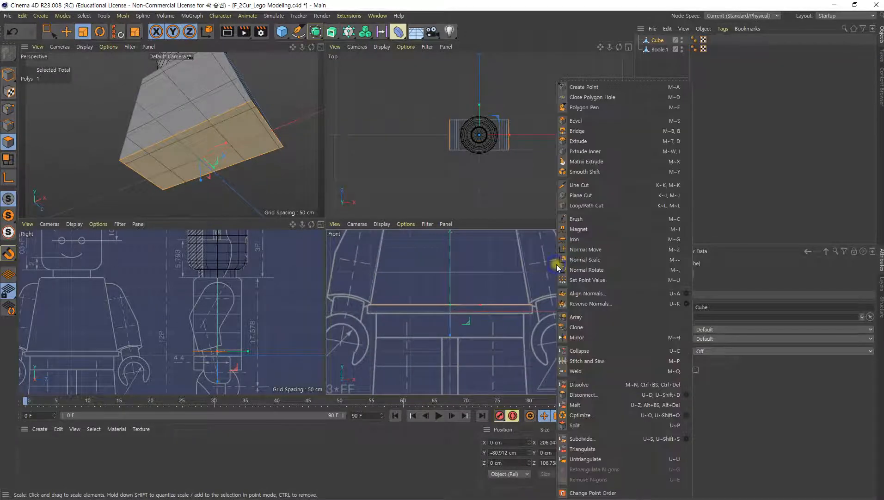
pyautogui.click(579, 141)
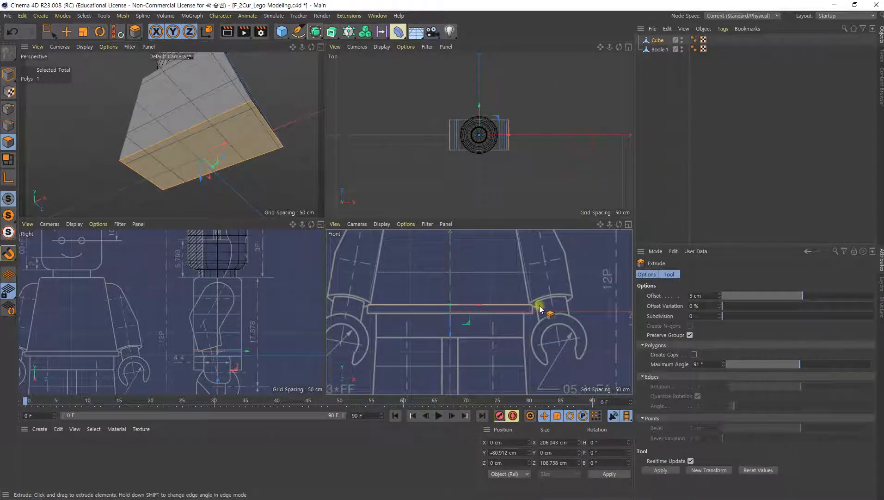
pyautogui.keyDown('alt'); pyautogui.moveTo(537, 306); pyautogui.dragTo(567, 282, button='middle'); pyautogui.keyUp('alt')
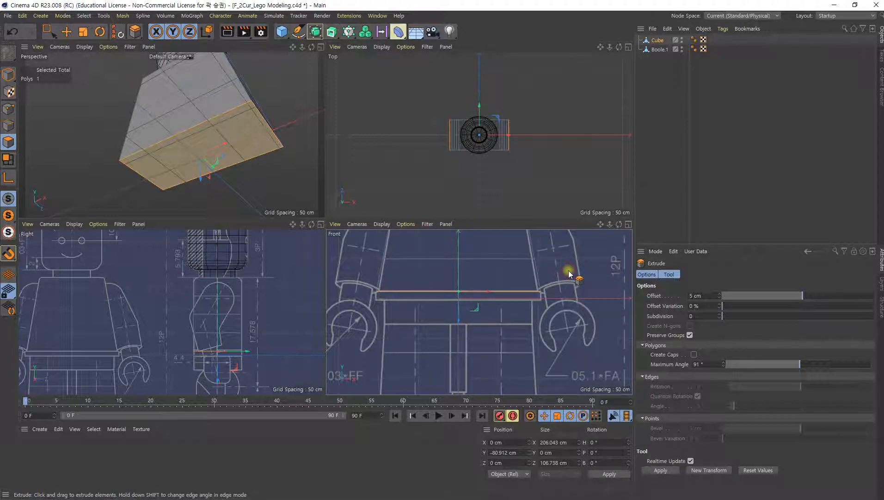
pyautogui.moveTo(568, 270); pyautogui.dragTo(596, 270)
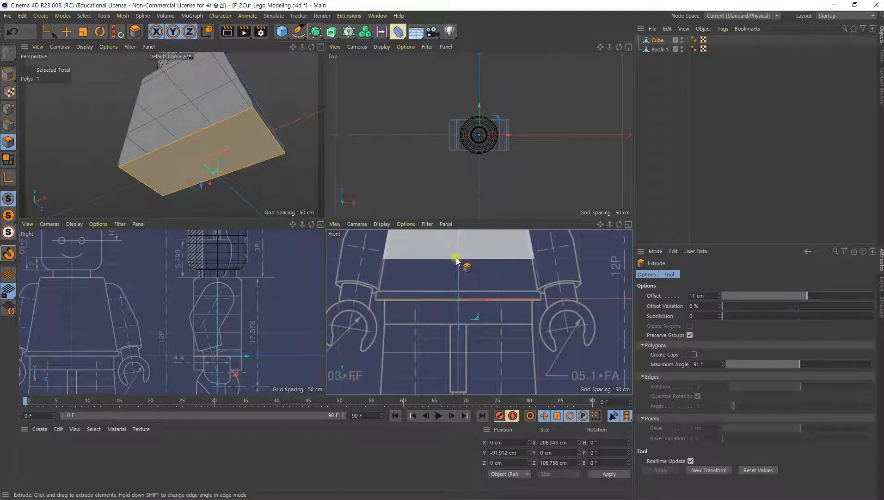
# Step: Examine the extruded bottom of the torso in the perspective and front views
pyautogui.keyDown('alt'); pyautogui.moveTo(193, 123); pyautogui.dragTo(217, 168); pyautogui.keyUp('alt')
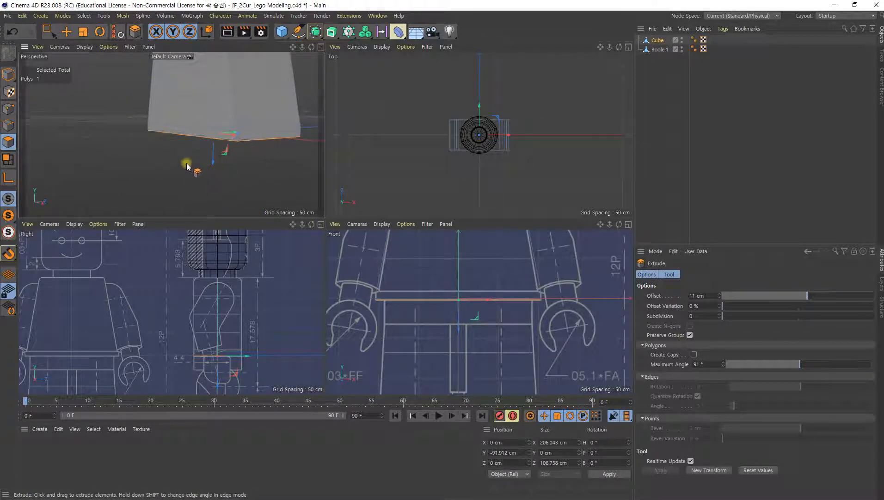
pyautogui.scroll(3, 444, 315)
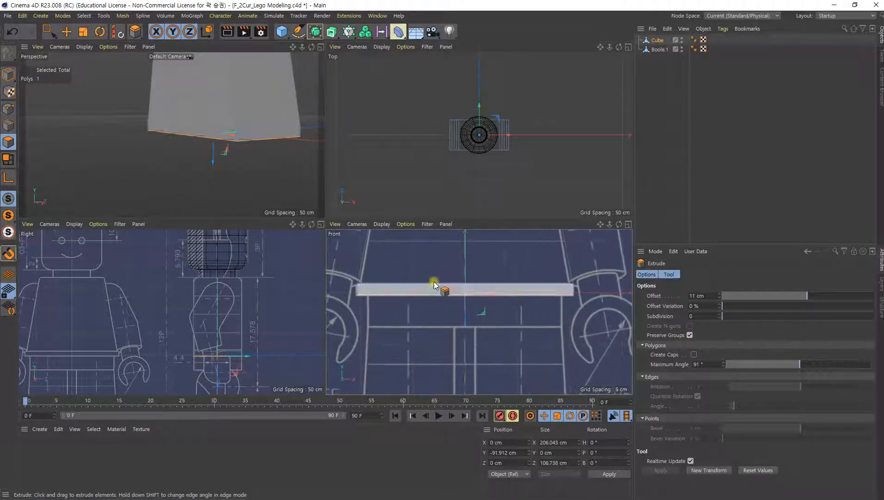
pyautogui.scroll(-5, 463, 296)
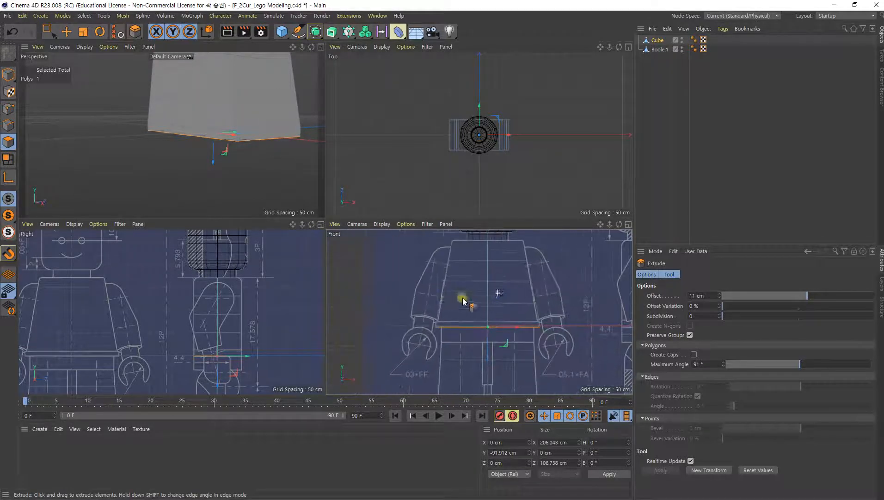
pyautogui.keyDown('alt'); pyautogui.moveTo(484, 306); pyautogui.dragTo(473, 325, button='middle'); pyautogui.keyUp('alt')
pyautogui.keyDown('alt'); pyautogui.moveTo(228, 74); pyautogui.dragTo(232, 192, button='middle'); pyautogui.keyUp('alt')
pyautogui.keyDown('alt'); pyautogui.moveTo(258, 124); pyautogui.dragTo(233, 135, button='right'); pyautogui.keyUp('alt')
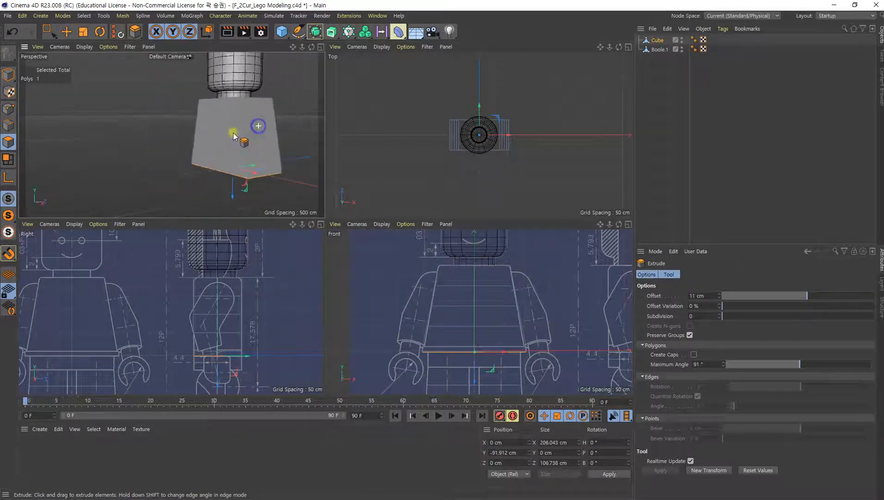
pyautogui.keyDown('alt'); pyautogui.moveTo(239, 110); pyautogui.dragTo(252, 127); pyautogui.keyUp('alt')
pyautogui.keyDown('alt'); pyautogui.moveTo(227, 134); pyautogui.dragTo(250, 136, button='right'); pyautogui.keyUp('alt')
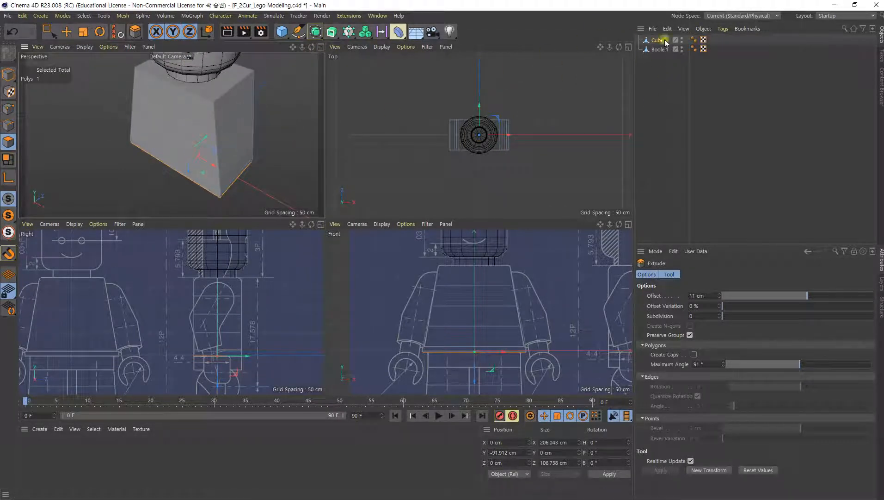
# Step: Add a Bevel deformer and make it a child of the torso cube
pyautogui.click(397, 32)
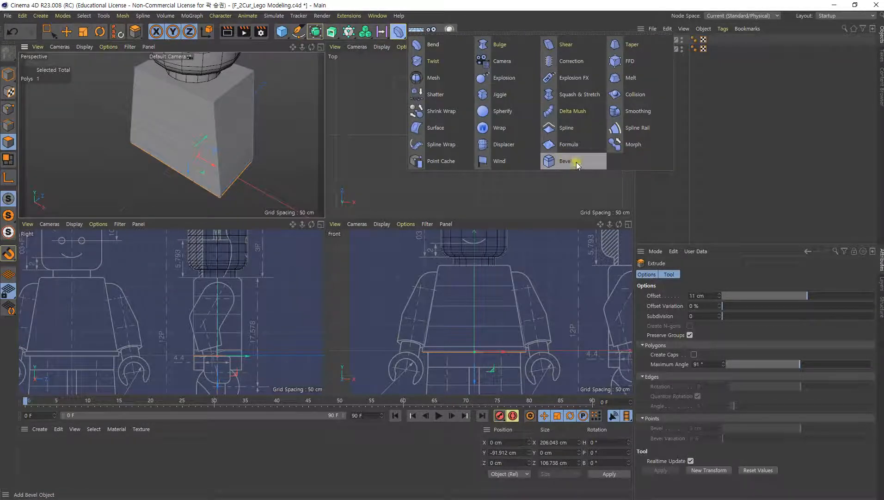
pyautogui.click(576, 162)
pyautogui.moveTo(661, 41); pyautogui.dragTo(660, 48)
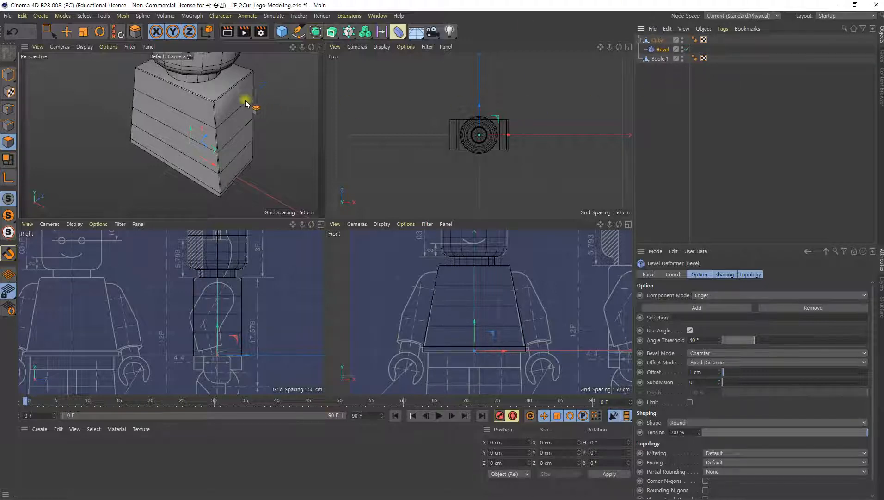
# Step: Try the torso bevel with Use Angle disabled, and enable the option again
pyautogui.scroll(5, 236, 100)
pyautogui.keyDown('alt'); pyautogui.moveTo(251, 176); pyautogui.dragTo(196, 74); pyautogui.keyUp('alt')
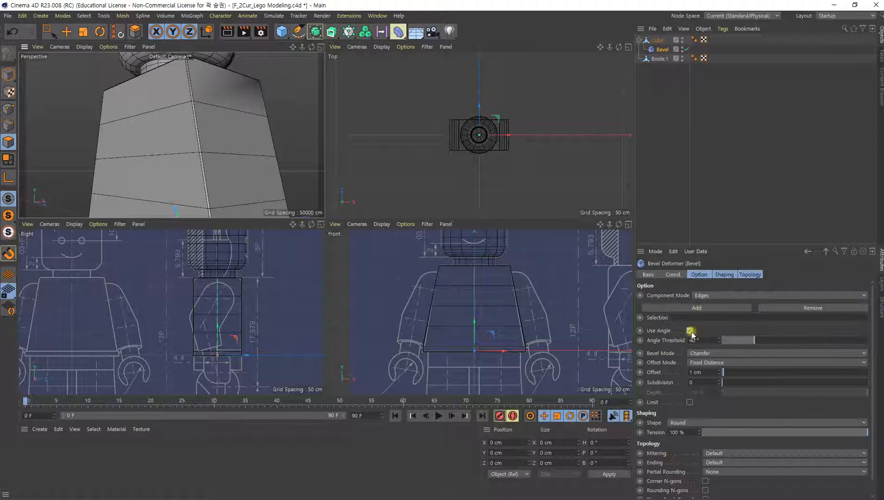
pyautogui.click(690, 330)
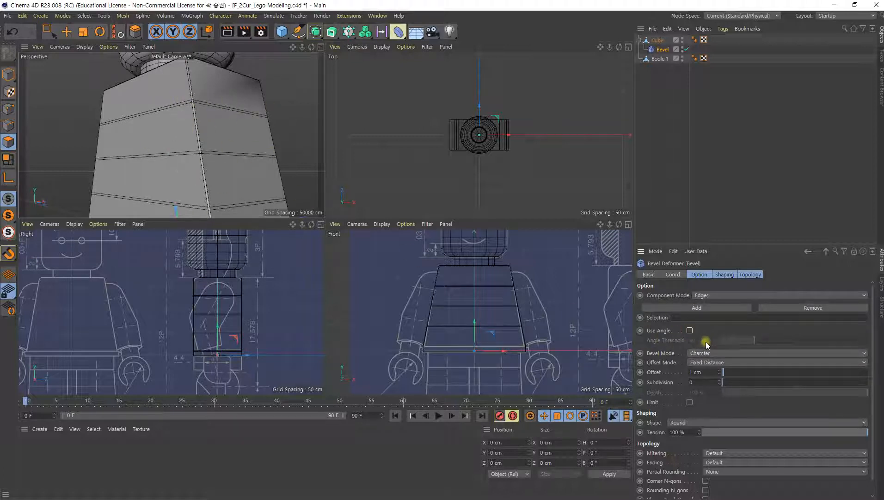
pyautogui.click(690, 330)
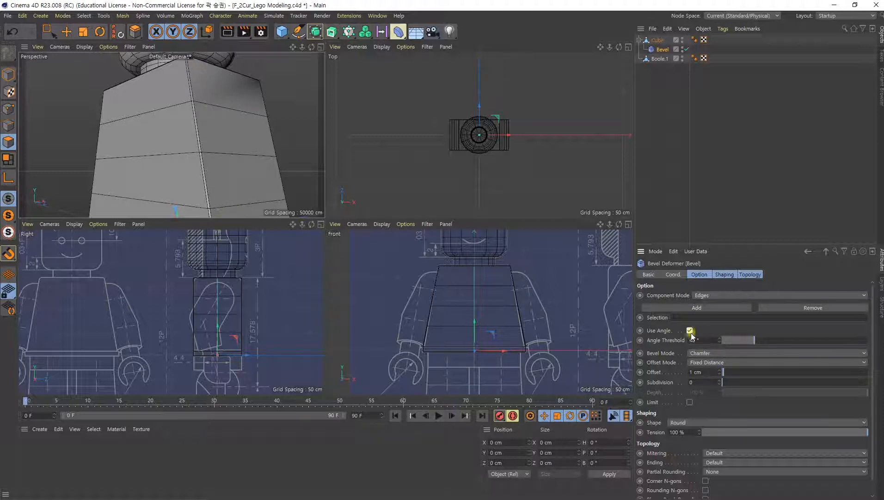
pyautogui.moveTo(142, 154)
pyautogui.keyDown('alt'); pyautogui.mouseDown()
pyautogui.moveTo(231, 115)
pyautogui.moveTo(233, 152)
pyautogui.moveTo(277, 148)
pyautogui.moveTo(231, 168)
pyautogui.moveTo(329, 163)
pyautogui.mouseUp(); pyautogui.keyUp('alt')
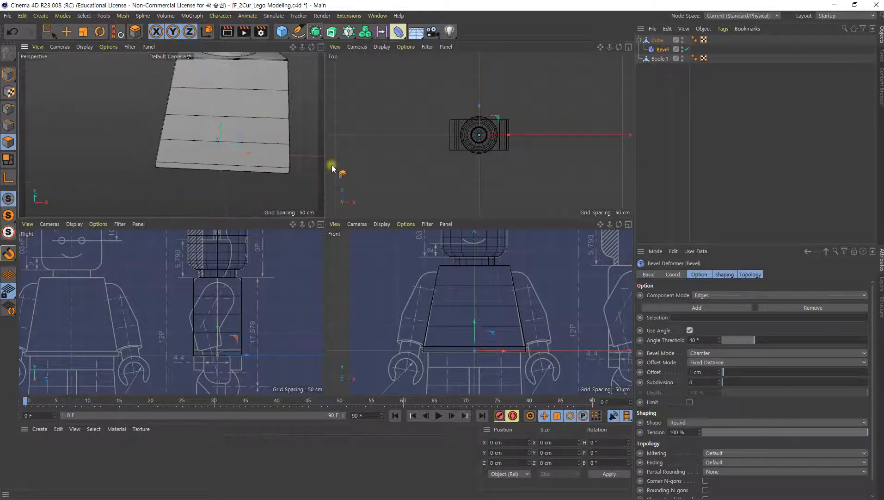
# Step: Merge the torso cube and its Bevel deformer into a single polygon object with Connect Objects + Delete
pyautogui.scroll(6, 555, 262)
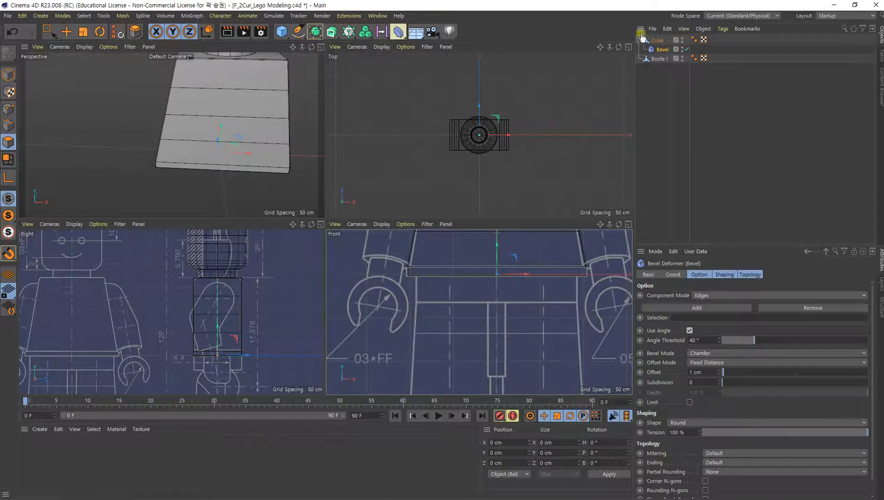
pyautogui.keyDown('ctrl'); pyautogui.click(661, 41); pyautogui.keyUp('ctrl')
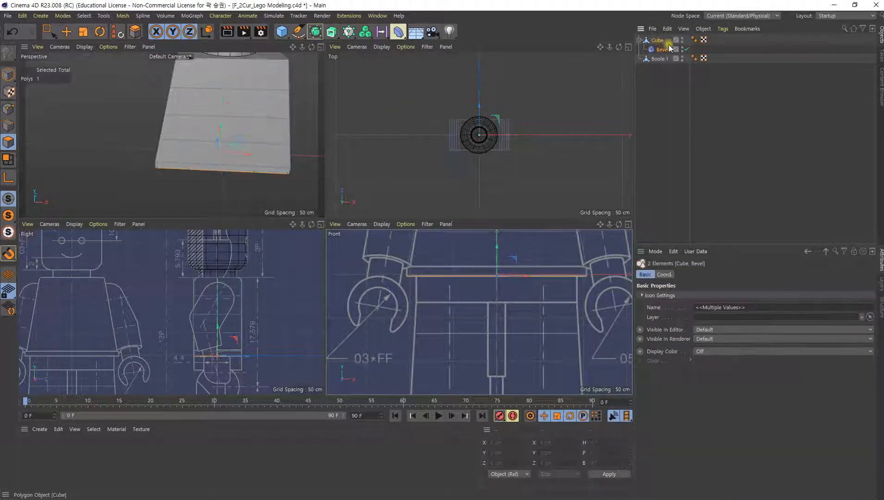
pyautogui.rightClick(658, 41)
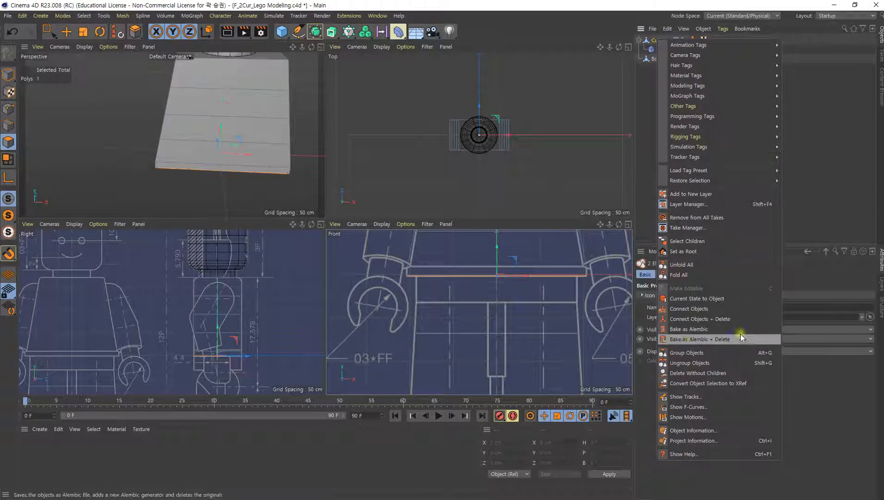
pyautogui.click(708, 319)
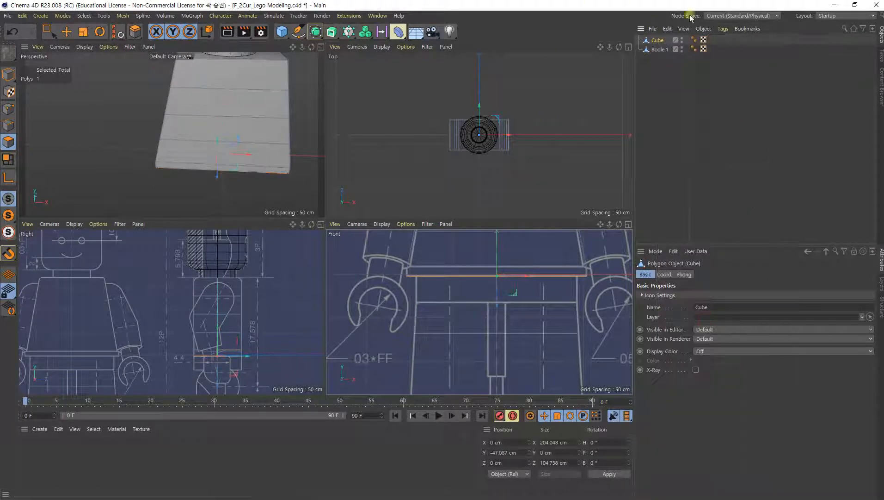
# Step: Rename the Boole.1 object as Head and the torso cube as Body
pyautogui.doubleClick(660, 50)
pyautogui.write('Head')
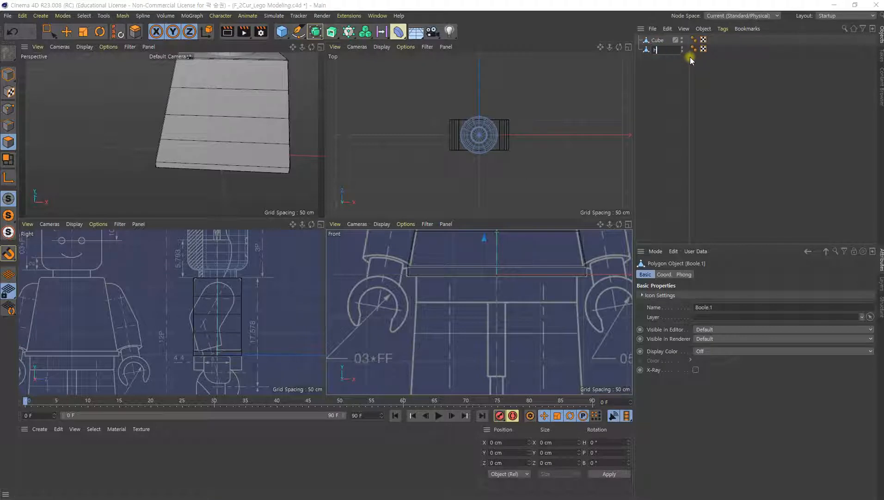
pyautogui.press('Return')
pyautogui.doubleClick(659, 40)
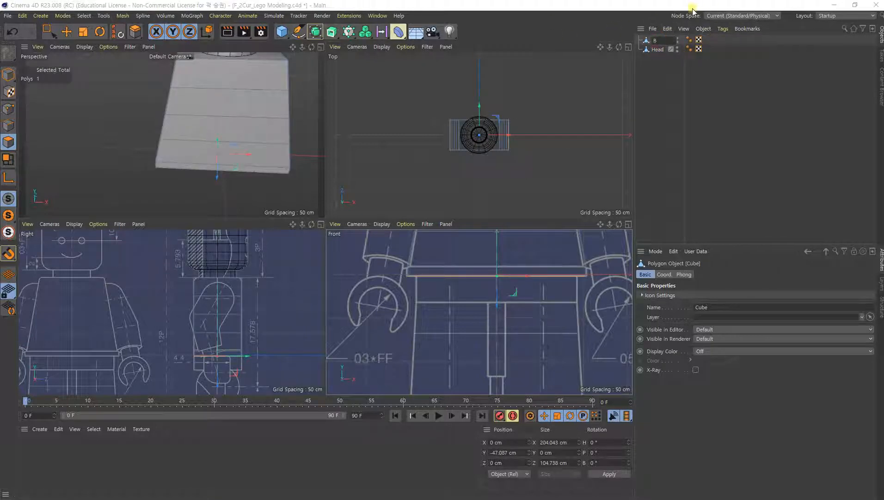
pyautogui.write('Body')
pyautogui.press('Return')
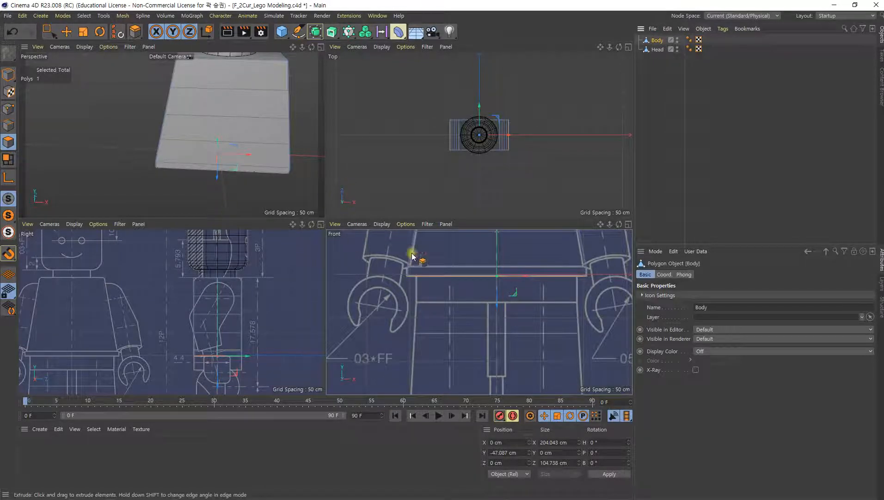
# Step: Add a cube for the hips and move it down to about -14 cm in Y, ending in Model mode
pyautogui.click(66, 32)
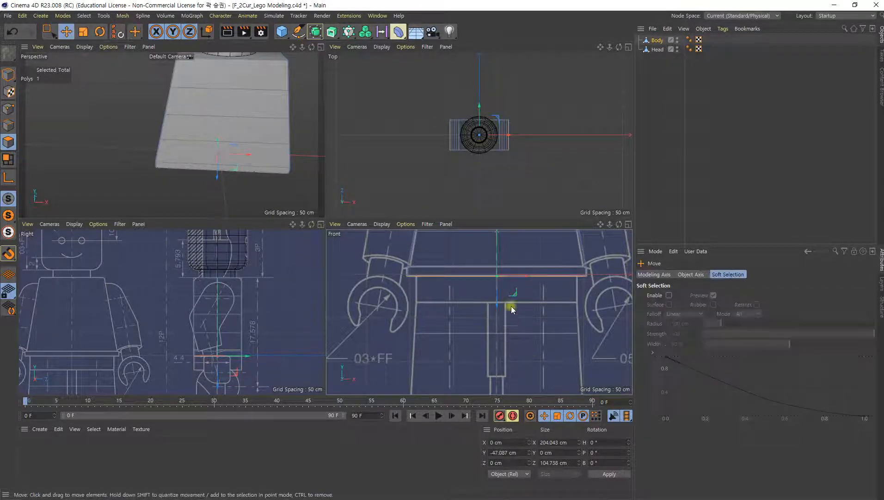
pyautogui.keyDown('alt'); pyautogui.moveTo(553, 335); pyautogui.dragTo(550, 331, button='middle'); pyautogui.keyUp('alt')
pyautogui.middleClick(531, 303)
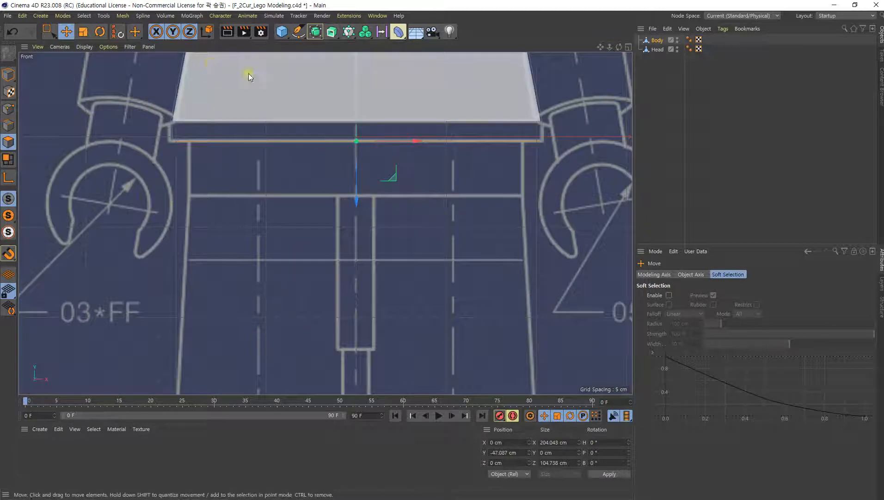
pyautogui.click(281, 32)
pyautogui.keyDown('alt'); pyautogui.moveTo(450, 201); pyautogui.dragTo(447, 258, button='middle'); pyautogui.keyUp('alt')
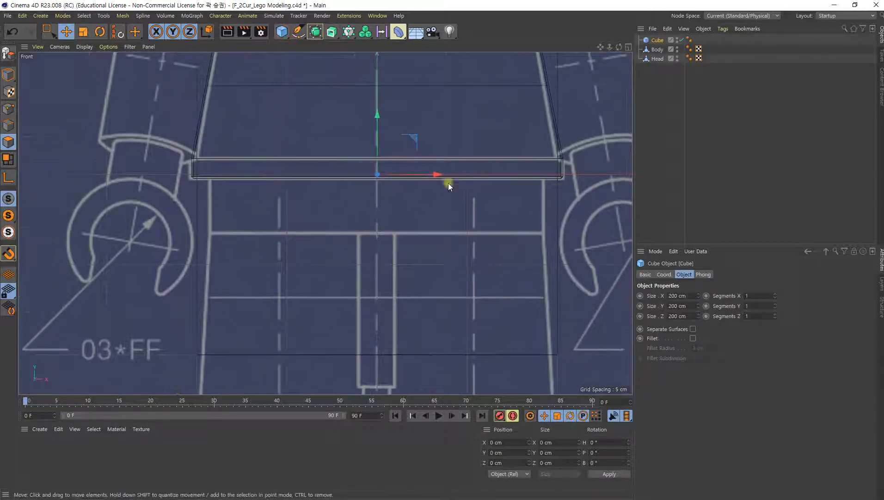
pyautogui.moveTo(377, 113); pyautogui.dragTo(390, 161)
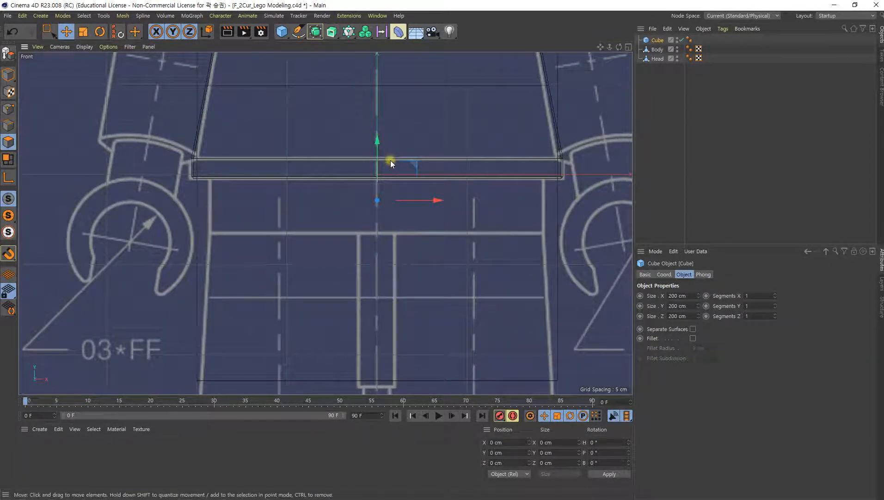
pyautogui.scroll(-3, 438, 227)
pyautogui.scroll(1, 481, 227)
pyautogui.scroll(2, 481, 227)
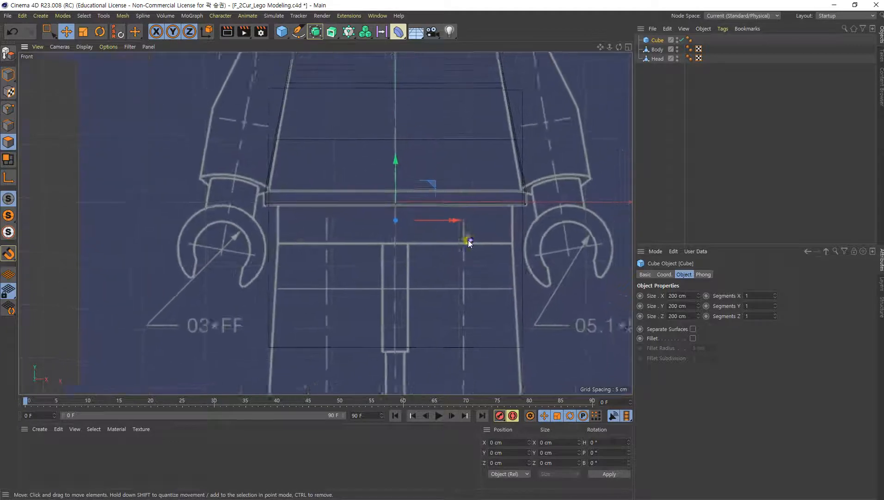
pyautogui.keyDown('alt'); pyautogui.moveTo(497, 159); pyautogui.dragTo(492, 160, button='middle'); pyautogui.keyUp('alt')
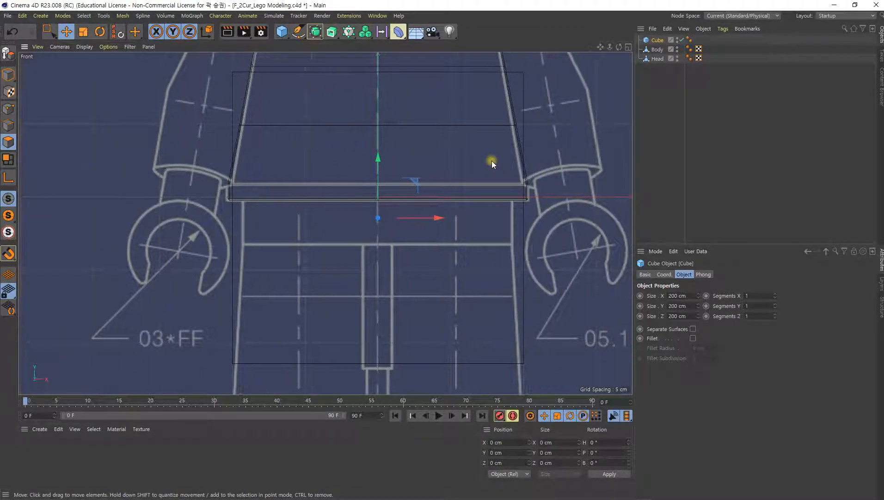
pyautogui.click(10, 76)
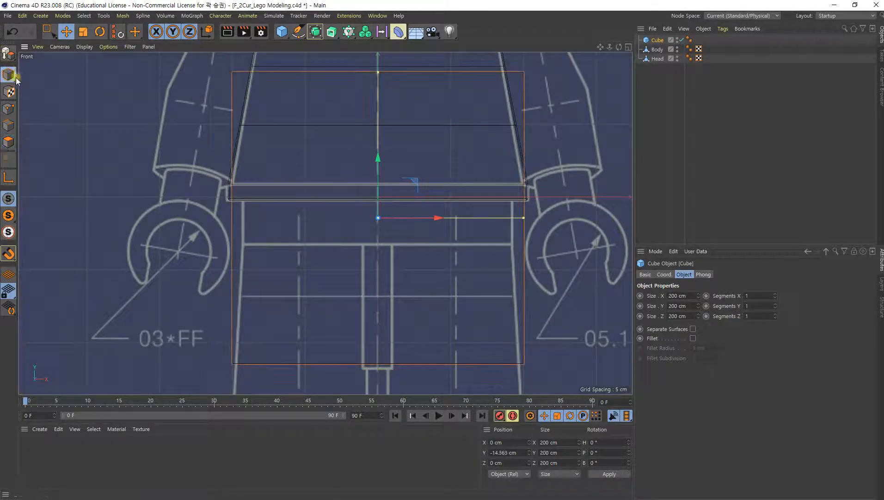
# Step: Fit the hips cube to the front blueprint, about 185 cm wide and 30 cm high, centred at about -17.5 cm in Y
pyautogui.moveTo(378, 72); pyautogui.dragTo(389, 191)
pyautogui.moveTo(377, 158); pyautogui.dragTo(375, 164)
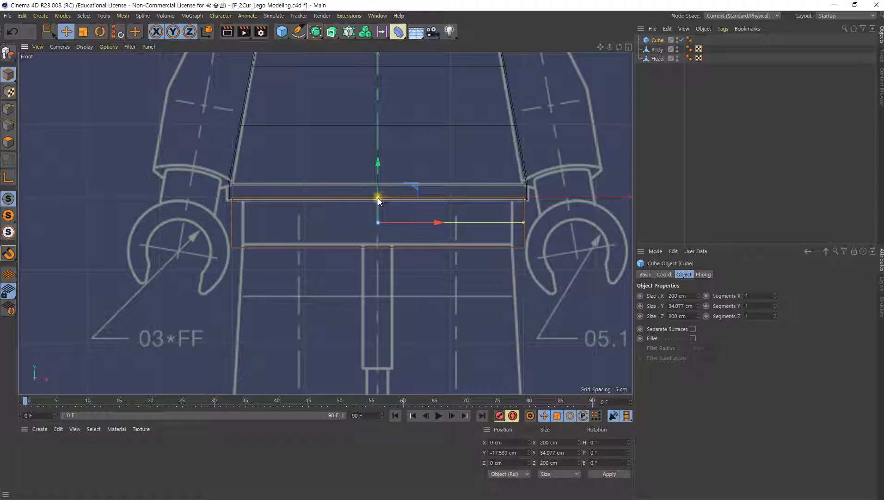
pyautogui.moveTo(378, 198); pyautogui.dragTo(379, 201)
pyautogui.scroll(1, 466, 253)
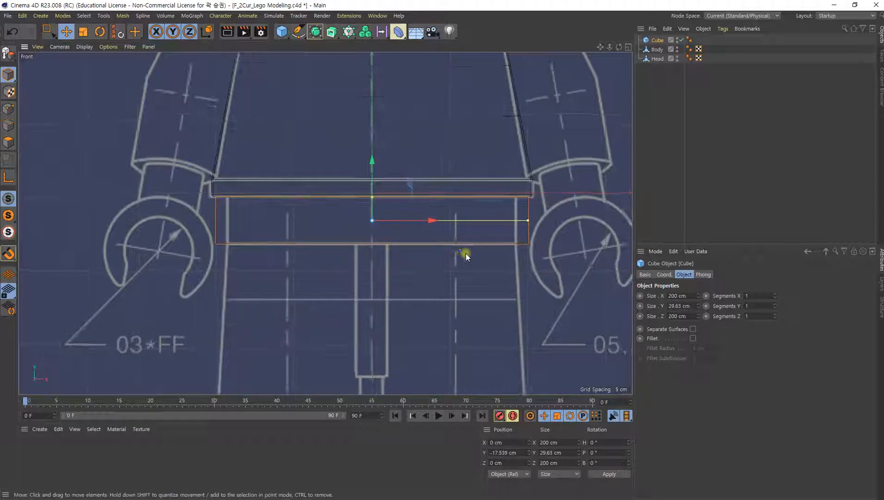
pyautogui.scroll(2, 466, 253)
pyautogui.moveTo(566, 203); pyautogui.dragTo(548, 204)
# Step: Reduce the hips cube's depth in the right view to about 106 cm, matching the side blueprint
pyautogui.middleClick(546, 204)
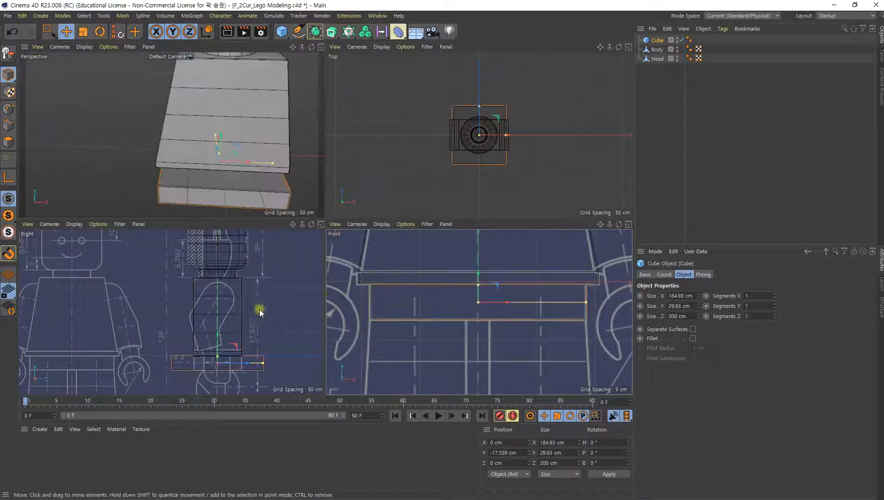
pyautogui.middleClick(260, 309)
pyautogui.scroll(10, 487, 313)
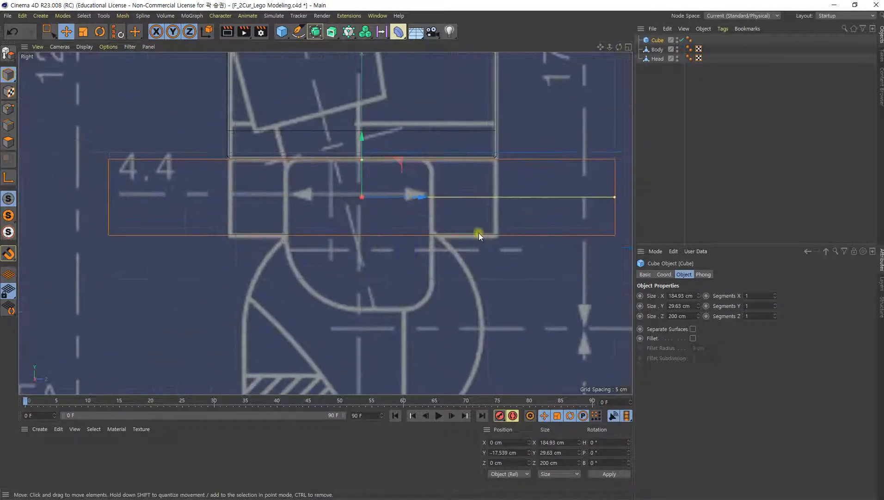
pyautogui.keyDown('alt'); pyautogui.moveTo(479, 233); pyautogui.dragTo(440, 248, button='middle'); pyautogui.keyUp('alt')
pyautogui.moveTo(574, 211); pyautogui.dragTo(457, 226)
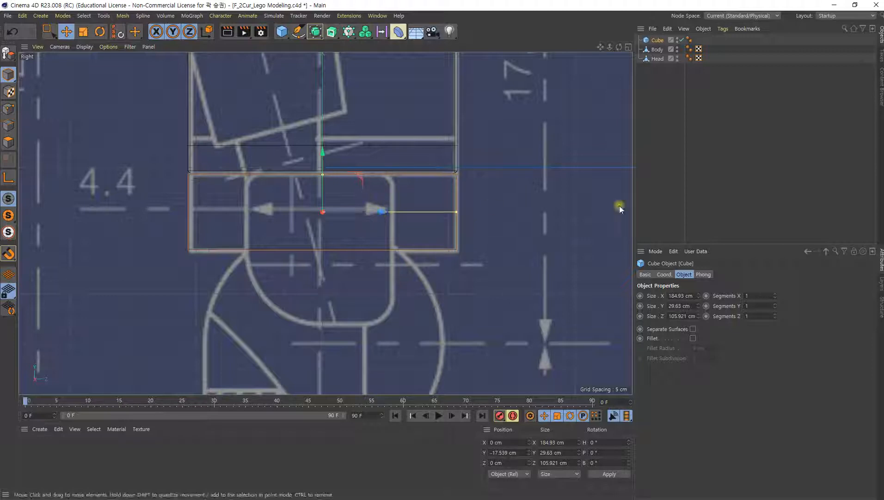
# Step: Enable the fillet on the hips cube with a radius of 1 cm and a subdivision of 1
pyautogui.click(693, 338)
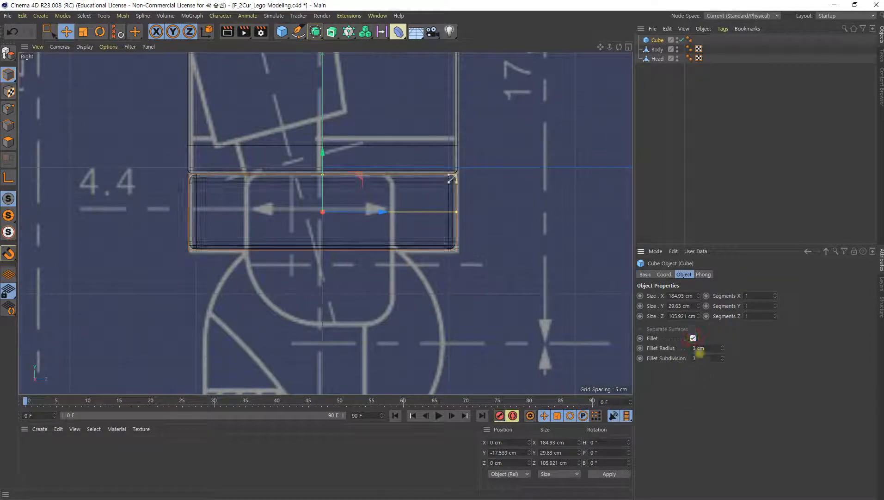
pyautogui.write('1')
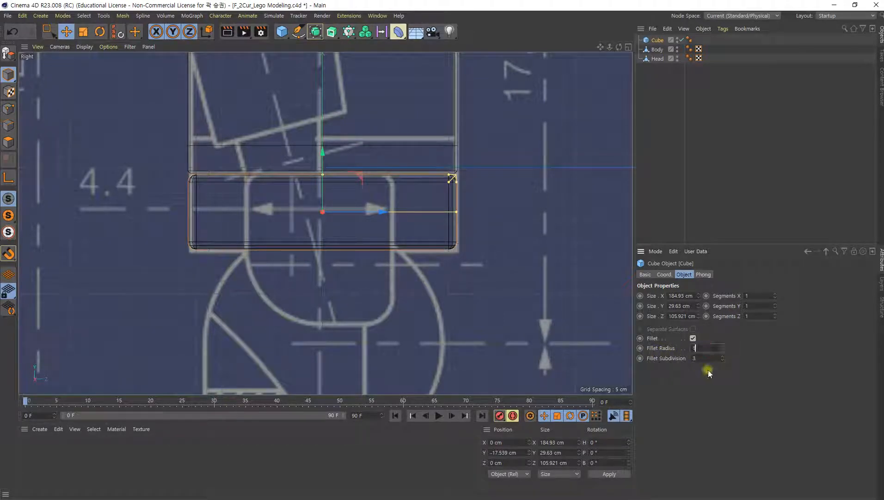
pyautogui.click(701, 357)
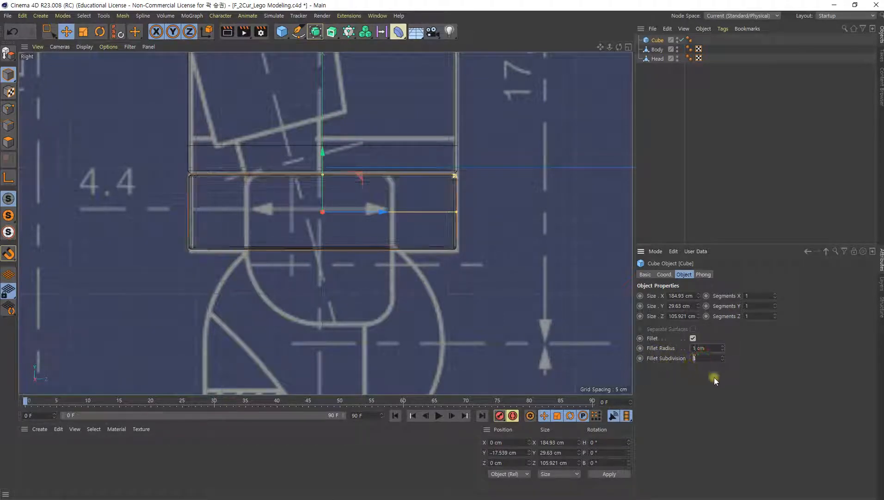
pyautogui.press('Return')
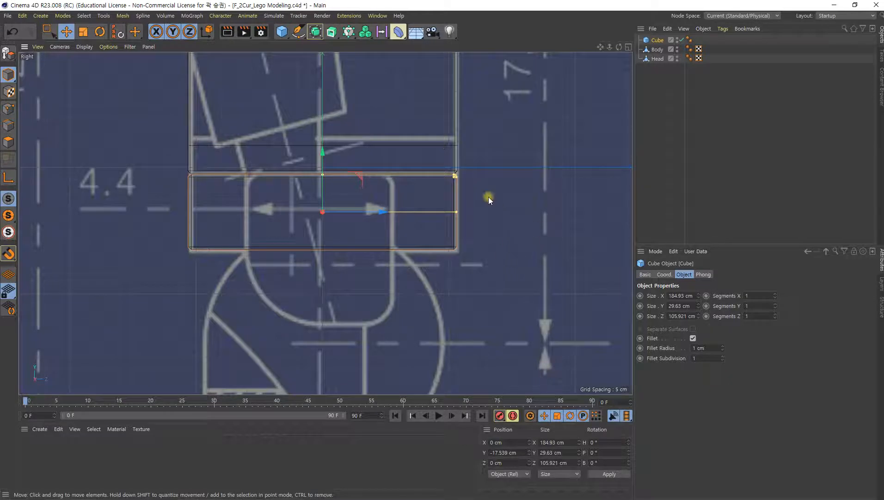
# Step: Fine-tune the hips cube against the torso's lower edge, with a height of about 30.6 cm and a depth of about 106.3 cm
pyautogui.scroll(5, 490, 198)
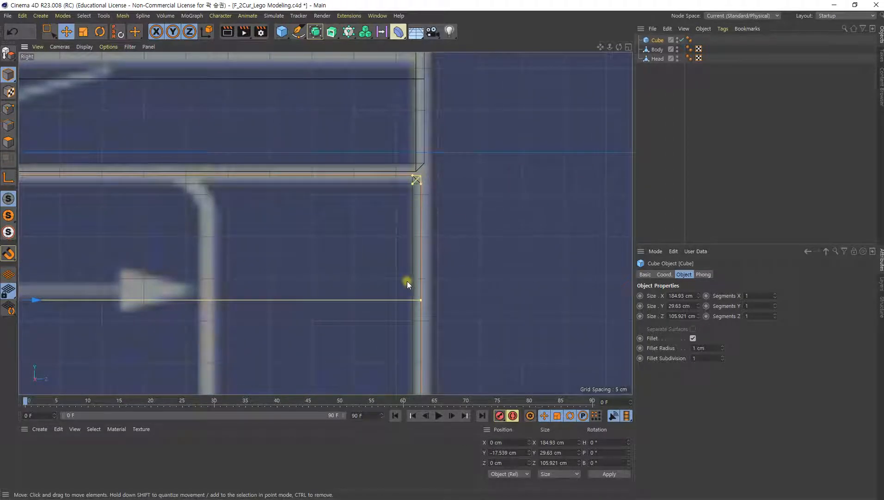
pyautogui.moveTo(407, 273)
pyautogui.keyDown('alt'); pyautogui.mouseDown(button='middle')
pyautogui.moveTo(411, 257)
pyautogui.moveTo(608, 241)
pyautogui.moveTo(731, 244)
pyautogui.mouseUp(button='middle'); pyautogui.keyUp('alt')
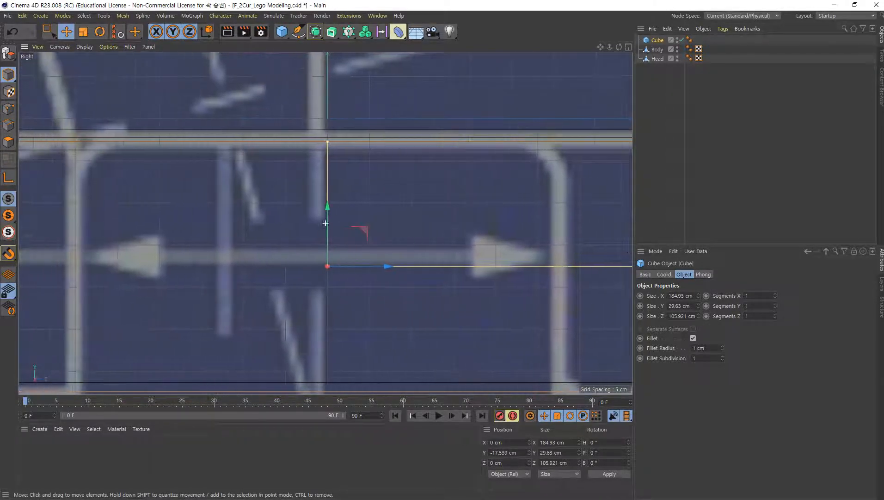
pyautogui.keyDown('alt'); pyautogui.moveTo(413, 228); pyautogui.dragTo(228, 236, button='middle'); pyautogui.keyUp('alt')
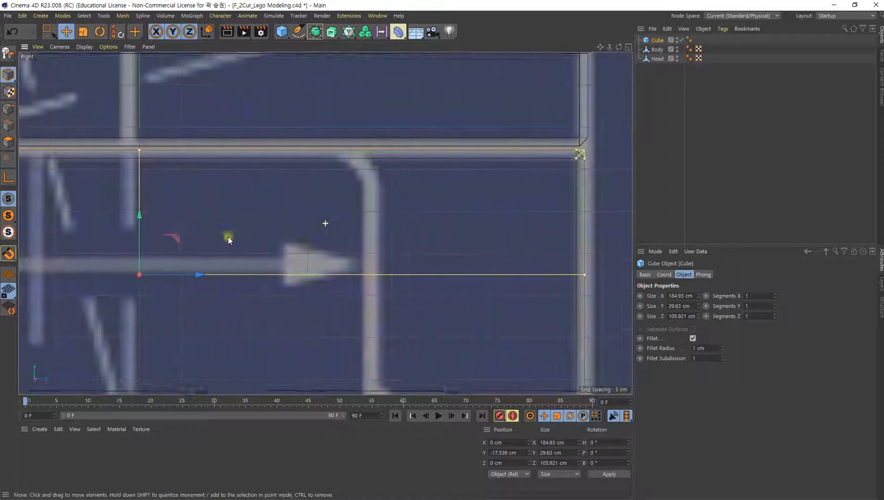
pyautogui.moveTo(139, 148); pyautogui.dragTo(136, 145)
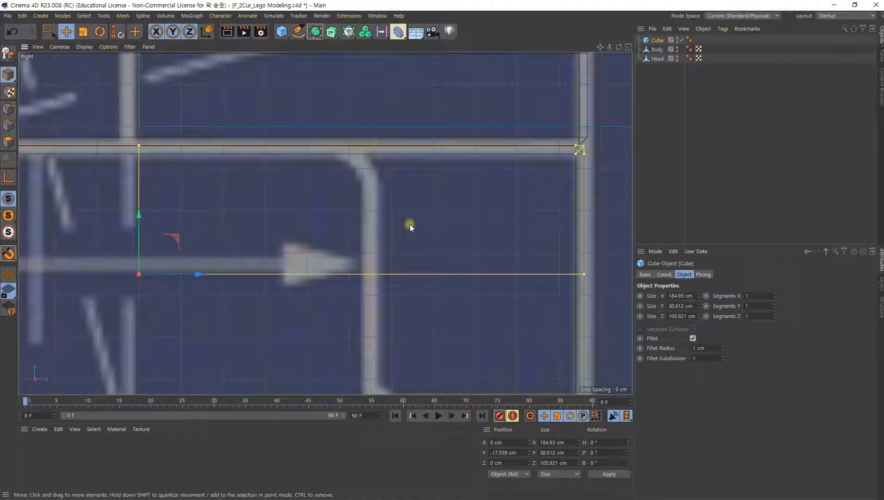
pyautogui.keyDown('alt'); pyautogui.moveTo(455, 259); pyautogui.dragTo(360, 242, button='middle'); pyautogui.keyUp('alt')
pyautogui.moveTo(491, 258); pyautogui.dragTo(492, 257)
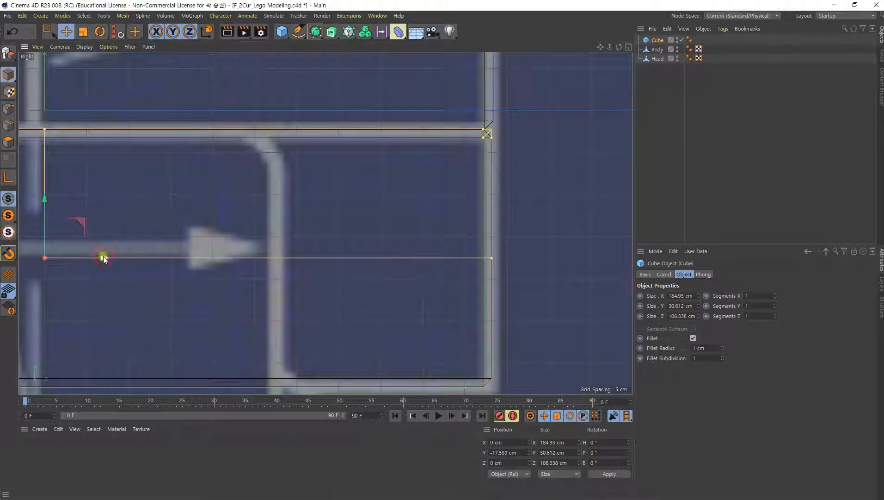
# Step: Try shifting the hips cube about 0.2 cm in Z, and undo the move
pyautogui.moveTo(103, 256); pyautogui.dragTo(105, 256)
pyautogui.scroll(-2, 181, 277)
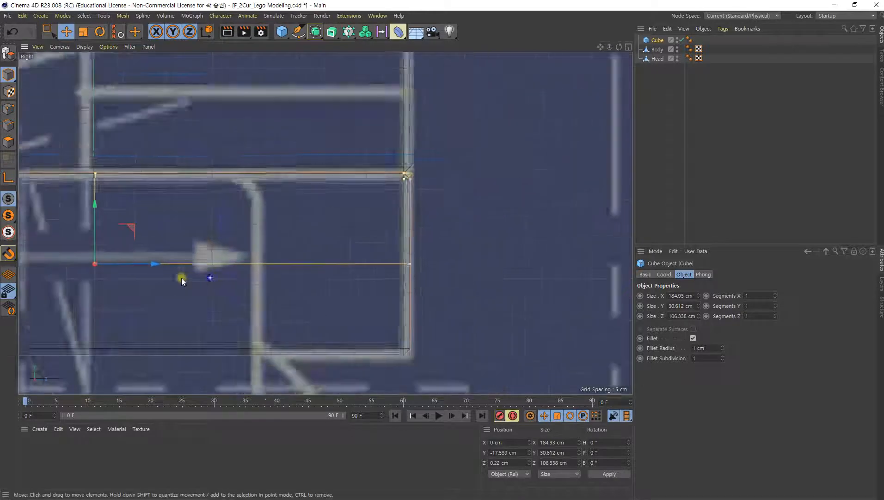
pyautogui.keyDown('alt'); pyautogui.moveTo(181, 278); pyautogui.dragTo(169, 270, button='right'); pyautogui.keyUp('alt')
pyautogui.keyDown('alt'); pyautogui.moveTo(168, 270); pyautogui.dragTo(378, 257, button='middle'); pyautogui.keyUp('alt')
pyautogui.hotkey('ctrl', 'z')
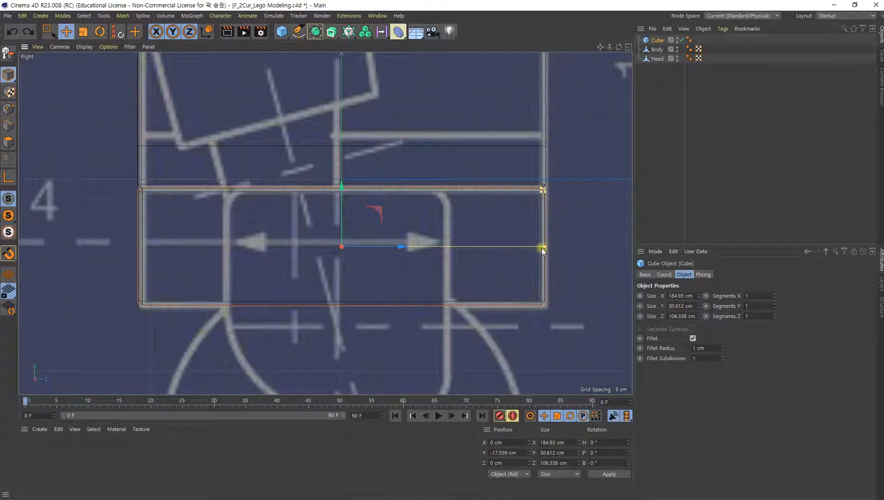
# Step: Extend the hips cube's depth to about 106.7 cm and clear the selection
pyautogui.moveTo(547, 245); pyautogui.dragTo(546, 246)
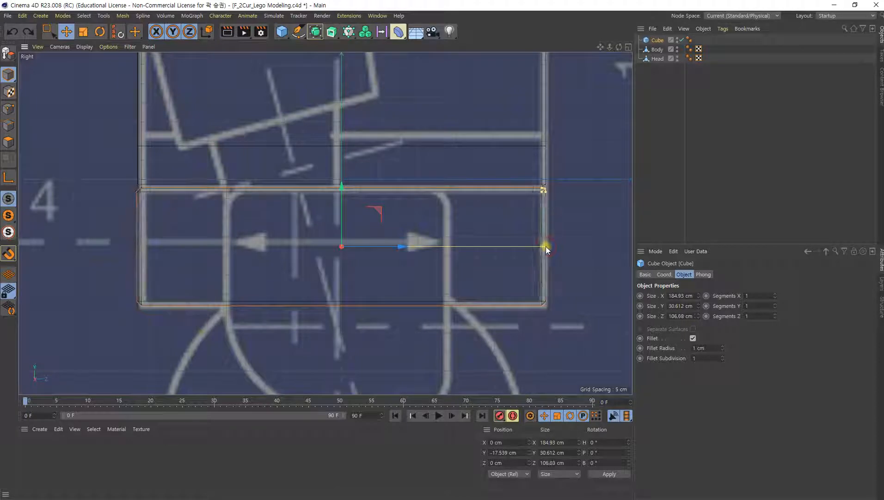
pyautogui.click(576, 281)
pyautogui.scroll(-5, 532, 280)
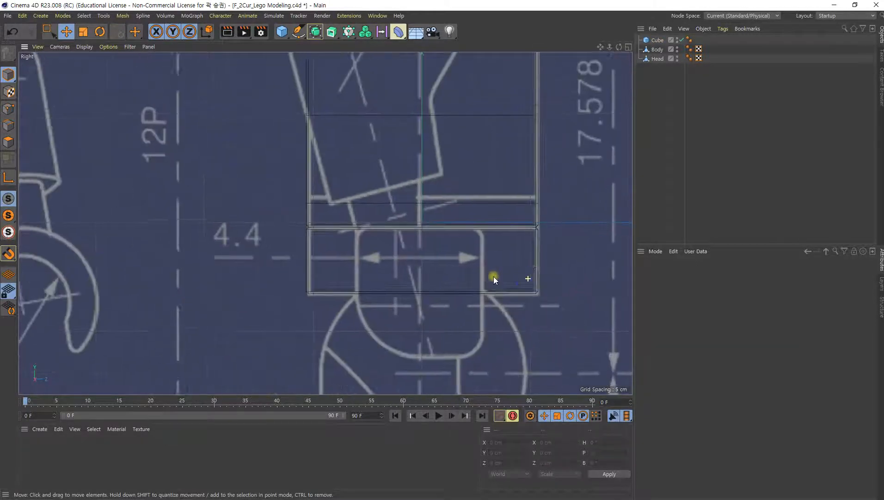
pyautogui.scroll(-4, 462, 266)
pyautogui.keyDown('alt'); pyautogui.moveTo(408, 267); pyautogui.dragTo(411, 268, button='right'); pyautogui.keyUp('alt')
pyautogui.keyDown('alt'); pyautogui.moveTo(434, 281); pyautogui.dragTo(399, 228, button='middle'); pyautogui.keyUp('alt')
pyautogui.middleClick(400, 165)
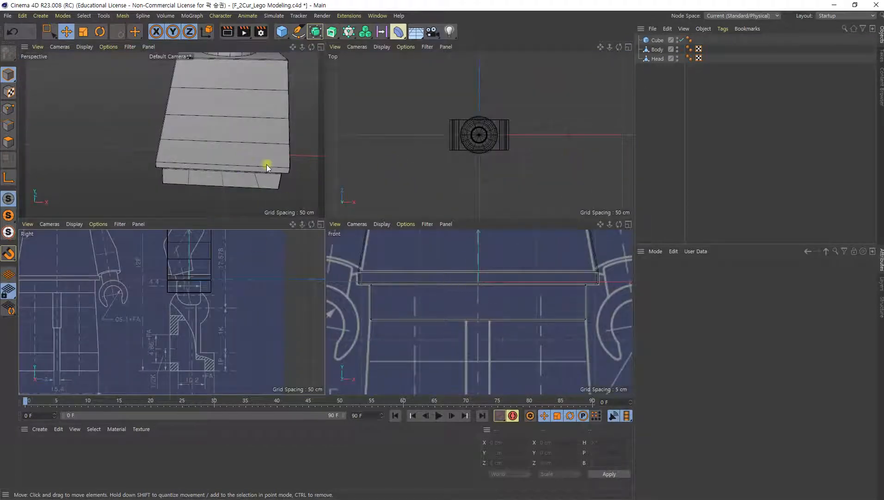
pyautogui.keyDown('alt'); pyautogui.moveTo(268, 166); pyautogui.dragTo(224, 141); pyautogui.keyUp('alt')
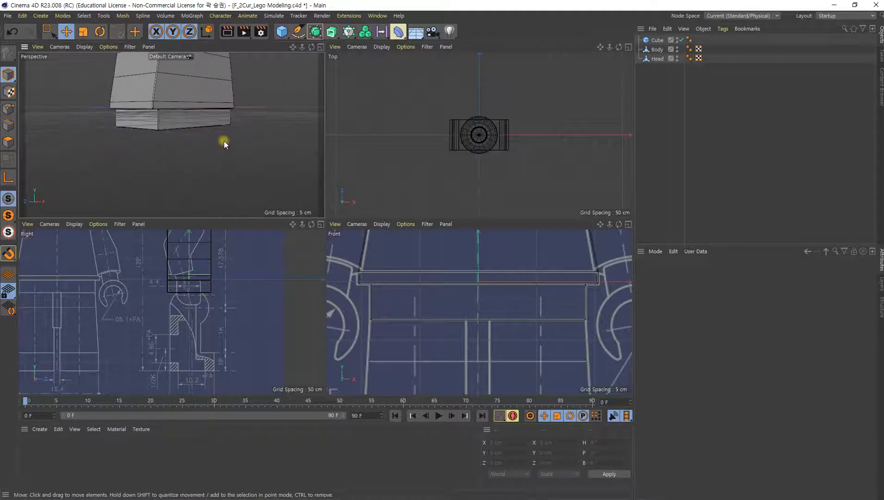
pyautogui.keyDown('alt'); pyautogui.moveTo(461, 292); pyautogui.dragTo(491, 262, button='right'); pyautogui.keyUp('alt')
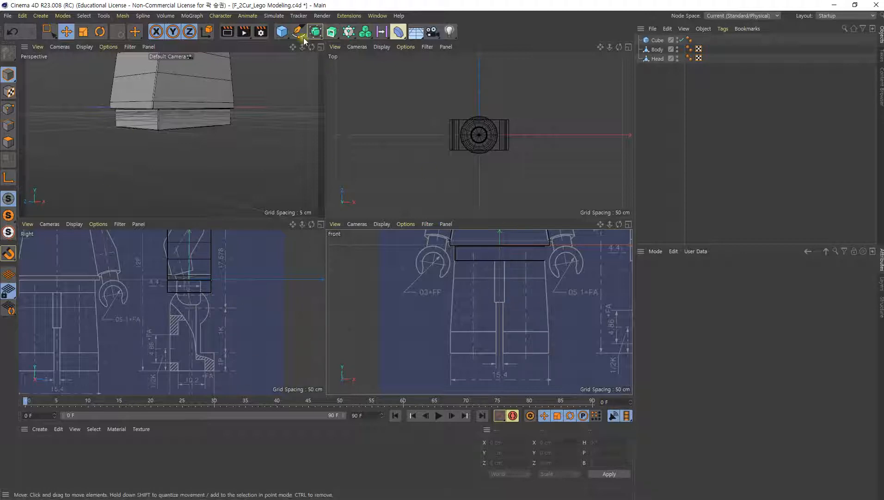
# Step: Rename the hips cube as Waist and leave all objects deselected
pyautogui.click(282, 31)
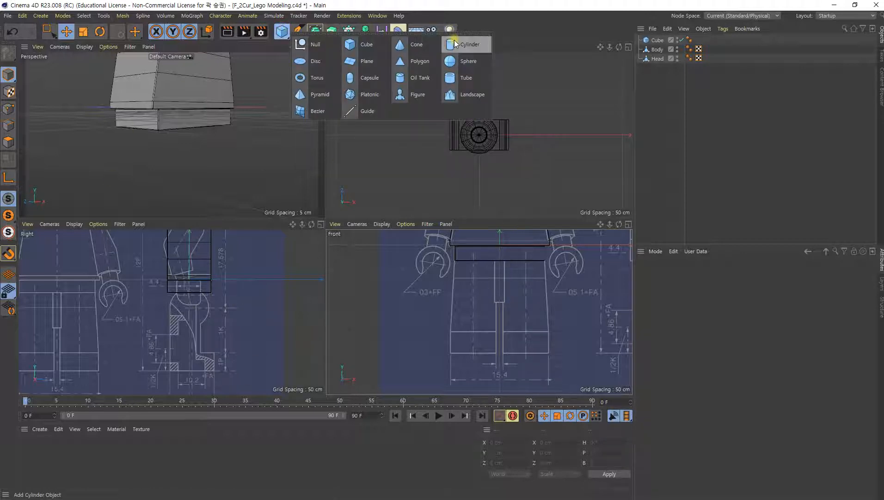
pyautogui.click(659, 41)
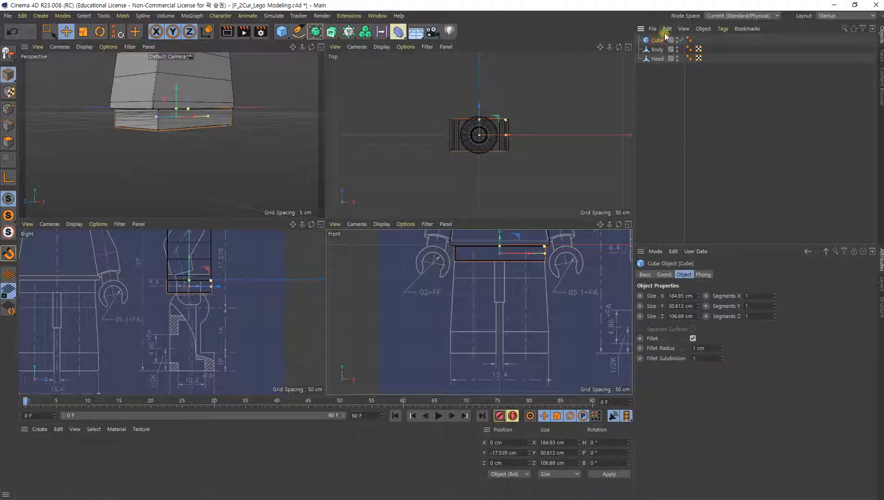
pyautogui.doubleClick(658, 42)
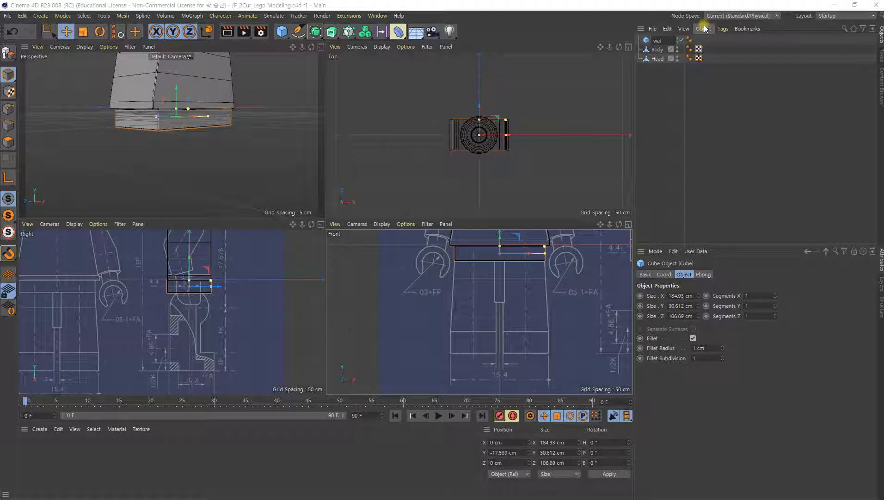
pyautogui.write('Waist')
pyautogui.press('Return')
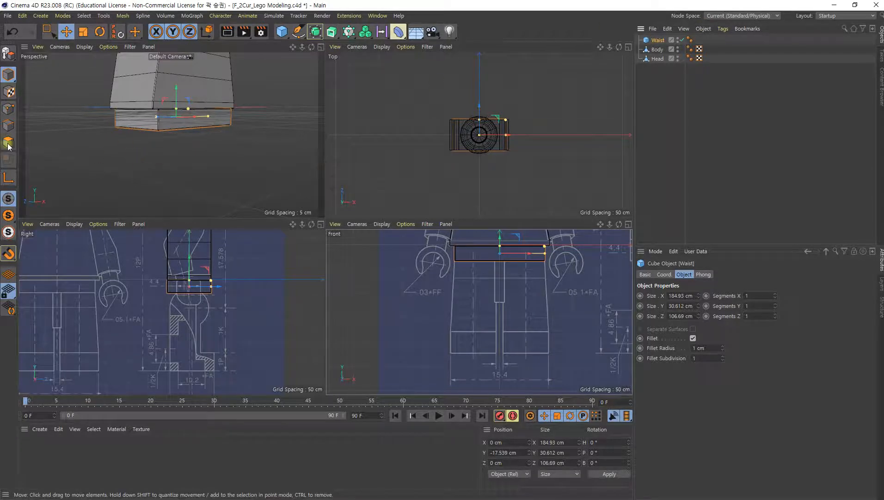
pyautogui.click(655, 51)
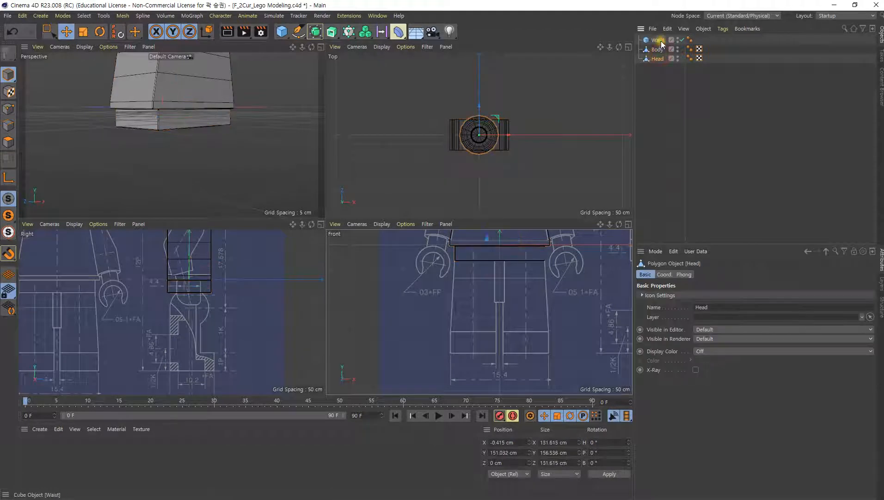
pyautogui.click(655, 41)
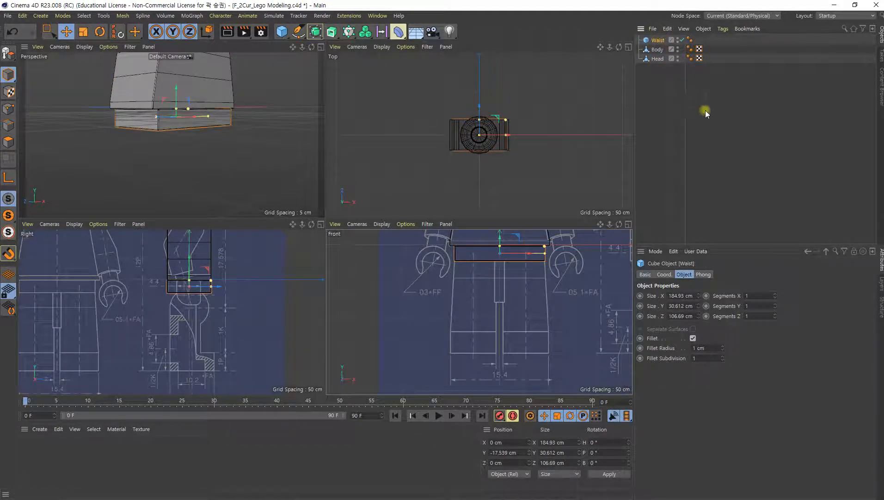
pyautogui.click(652, 96)
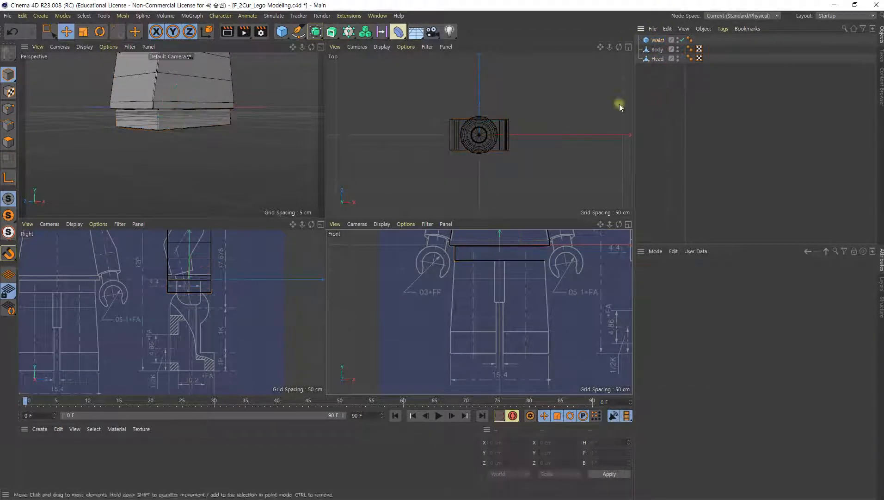
# Step: Add a cylinder for the leg joint below the waist and set its orientation to +X
pyautogui.click(282, 31)
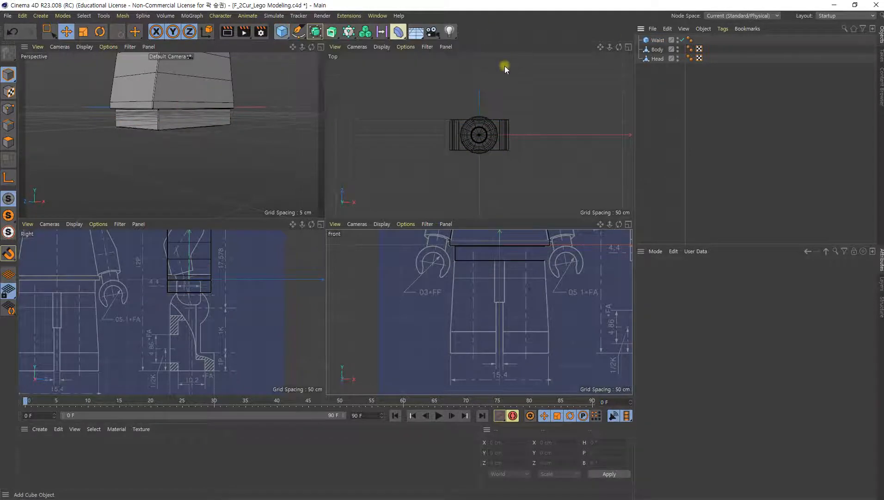
pyautogui.click(282, 32)
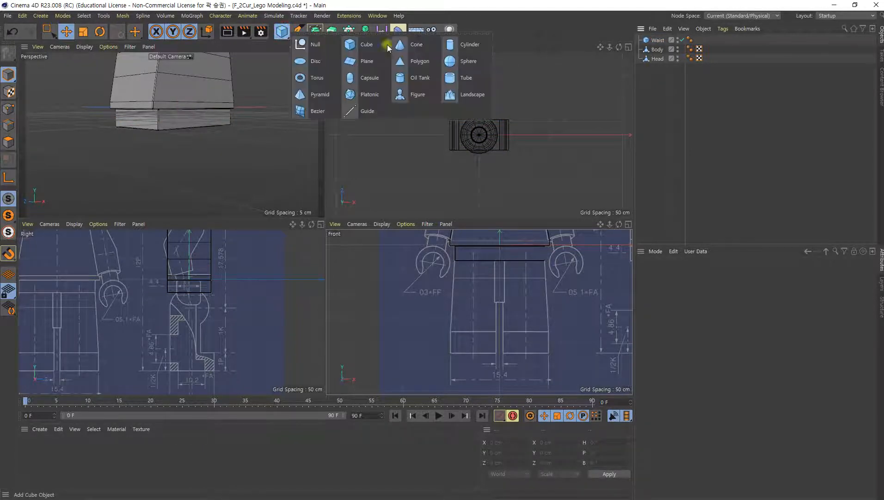
pyautogui.click(470, 44)
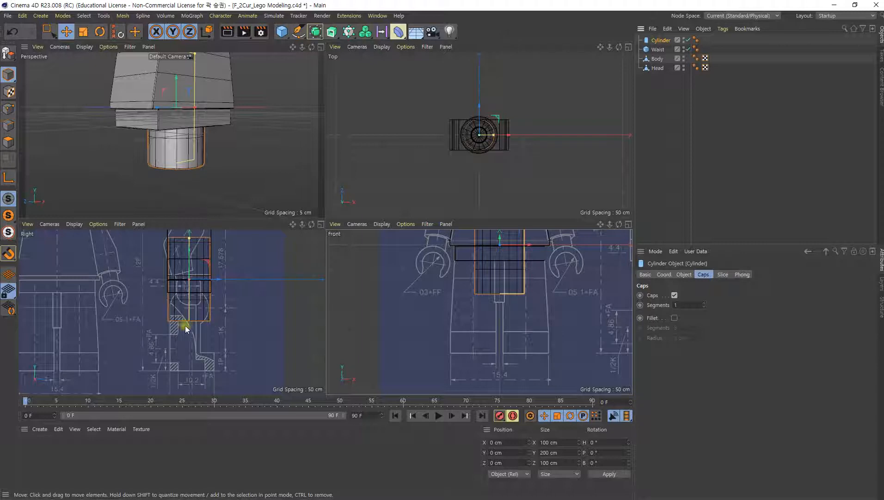
pyautogui.keyDown('alt'); pyautogui.moveTo(213, 111); pyautogui.dragTo(158, 120); pyautogui.keyUp('alt')
pyautogui.keyDown('alt'); pyautogui.moveTo(215, 128); pyautogui.dragTo(221, 155, button='middle'); pyautogui.keyUp('alt')
pyautogui.click(685, 274)
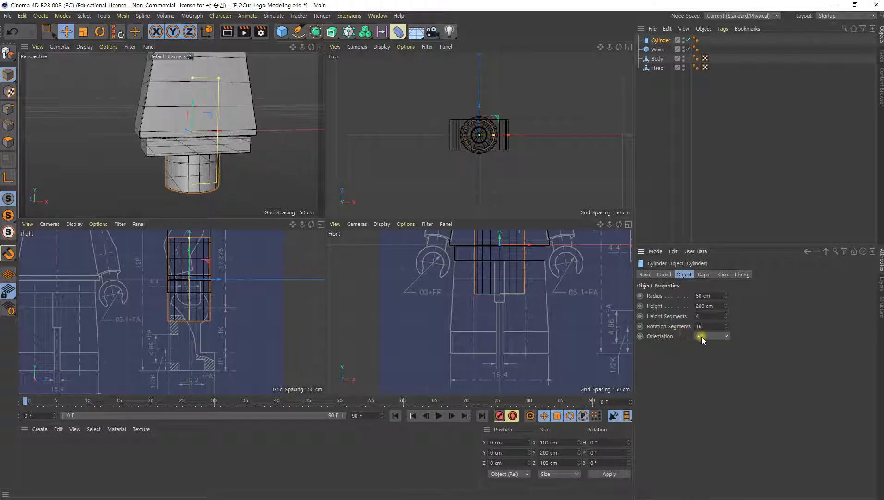
pyautogui.scroll(-5, 516, 323)
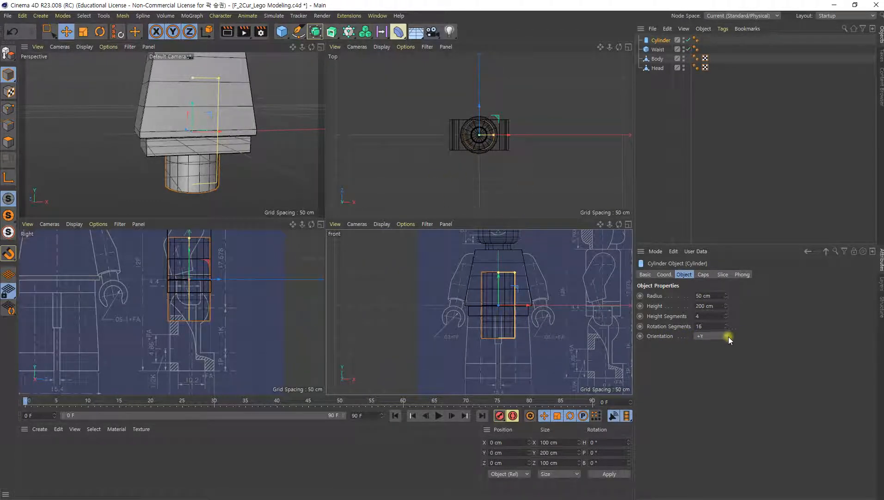
pyautogui.click(716, 346)
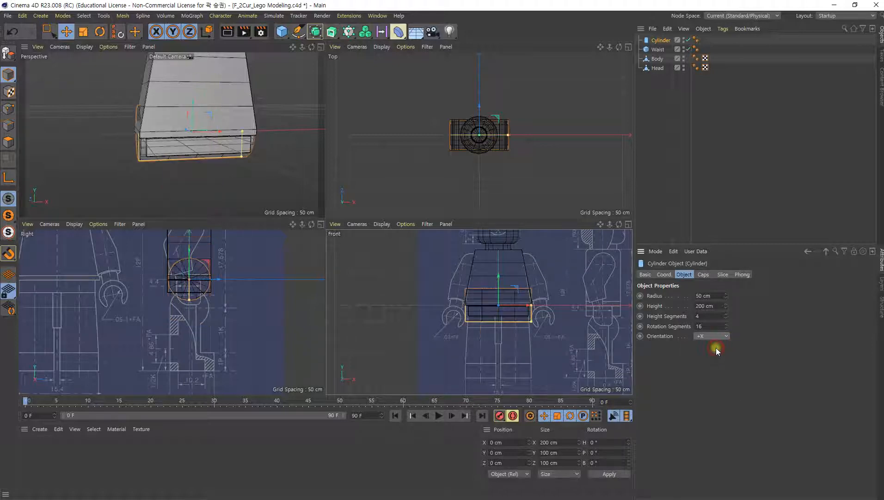
pyautogui.middleClick(201, 306)
pyautogui.scroll(5, 394, 172)
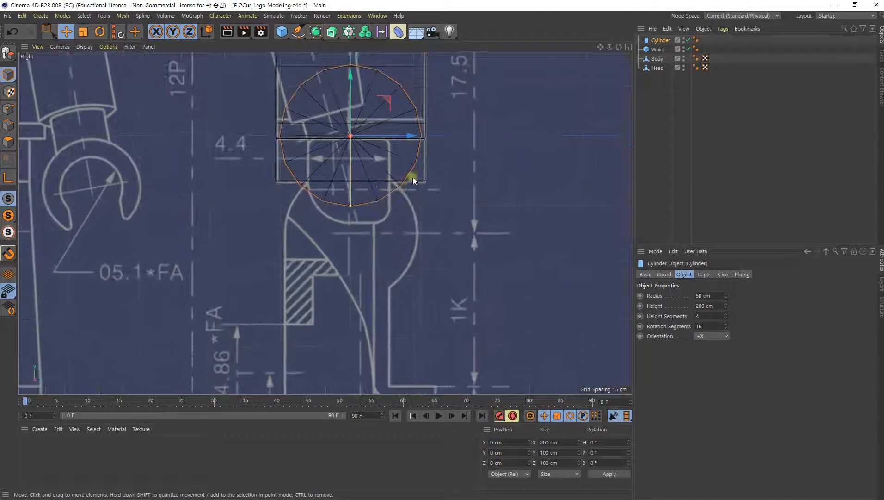
# Step: Move the cylinder down onto the blueprint's hip circle at about Y -69.7 cm, Z 0.3 cm, and reduce its radius to about 47.5 cm
pyautogui.moveTo(397, 113); pyautogui.dragTo(397, 220)
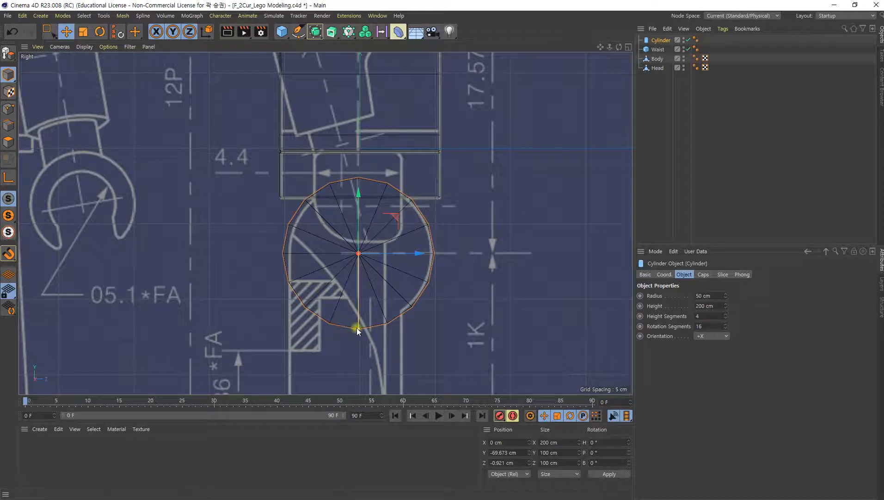
pyautogui.moveTo(358, 328); pyautogui.dragTo(357, 324)
pyautogui.moveTo(417, 253); pyautogui.dragTo(419, 253)
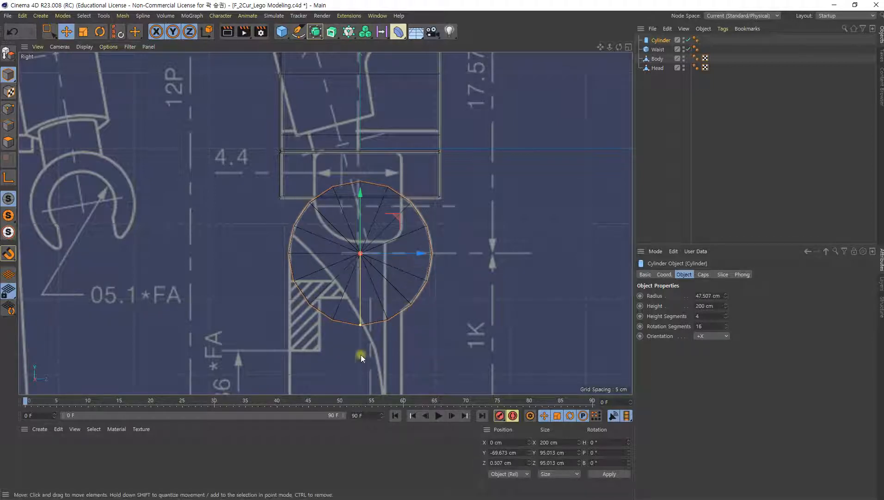
# Step: Set the cylinder's rotation segments to 20
pyautogui.moveTo(460, 331); pyautogui.dragTo(477, 270, button='middle')
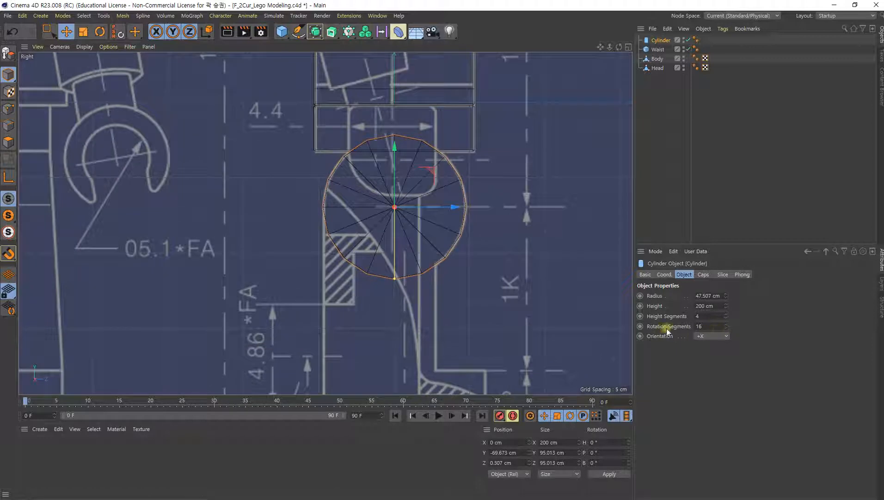
pyautogui.click(726, 324)
pyautogui.click(726, 323)
pyautogui.click(727, 324)
pyautogui.click(726, 323)
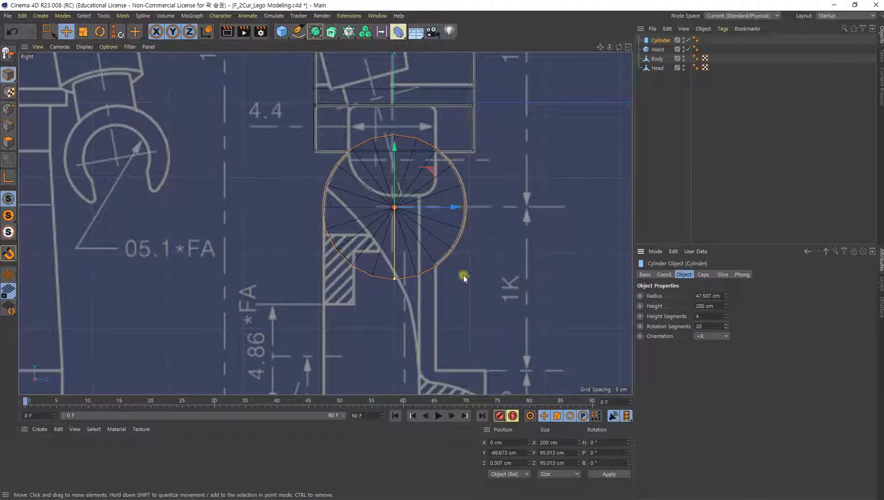
# Step: Narrow the cylinder to a height of about 19.6 cm between the legs in the Front view
pyautogui.keyDown('alt'); pyautogui.moveTo(386, 246); pyautogui.dragTo(412, 201, button='middle'); pyautogui.keyUp('alt')
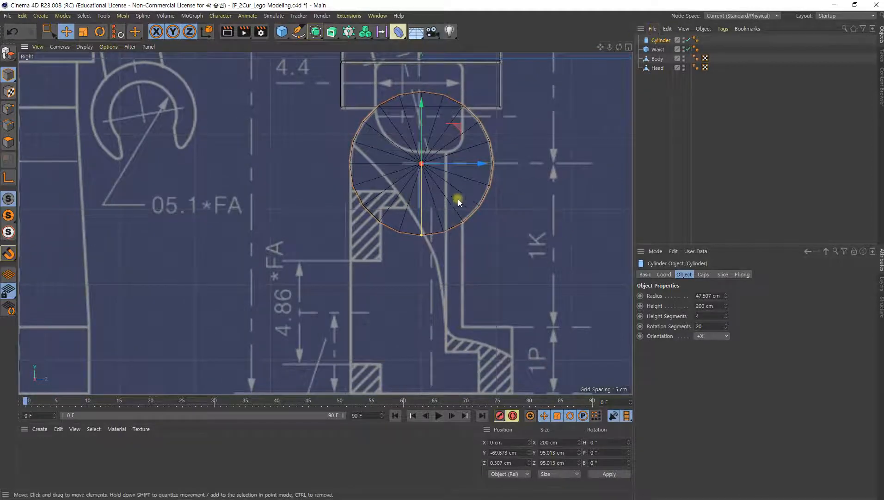
pyautogui.keyDown('alt'); pyautogui.moveTo(452, 169); pyautogui.dragTo(424, 206, button='middle'); pyautogui.keyUp('alt')
pyautogui.middleClick(424, 205)
pyautogui.middleClick(551, 296)
pyautogui.scroll(4, 388, 271)
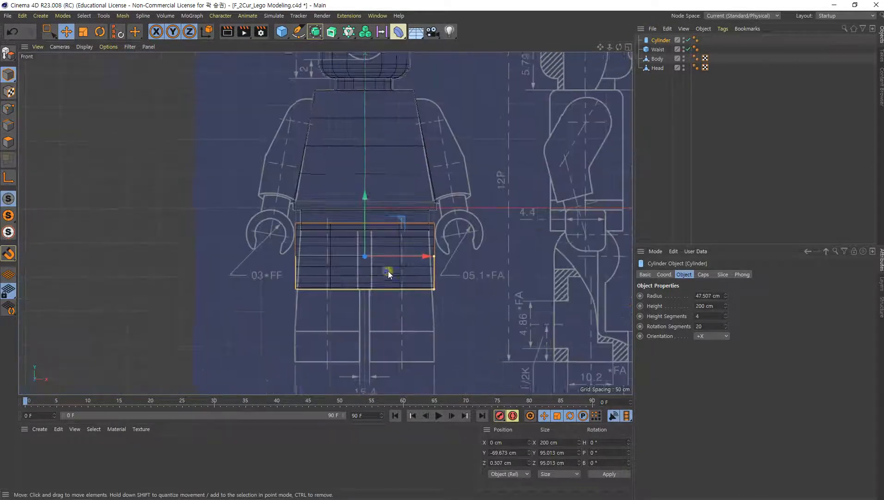
pyautogui.moveTo(467, 246); pyautogui.dragTo(362, 266)
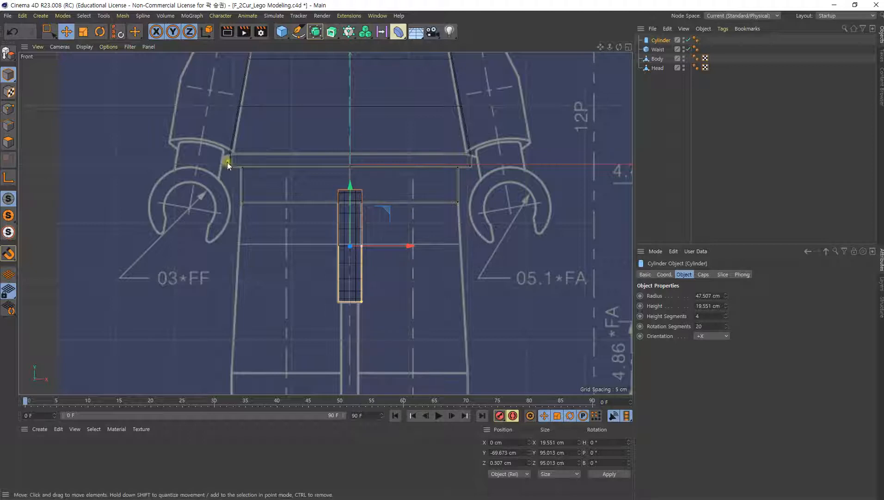
# Step: Try duplicating the cylinder about 54.4 cm along X onto the leg's dashed centre line, and delete the copy
pyautogui.keyDown('alt'); pyautogui.moveTo(426, 265); pyautogui.dragTo(409, 232, button='middle'); pyautogui.keyUp('alt')
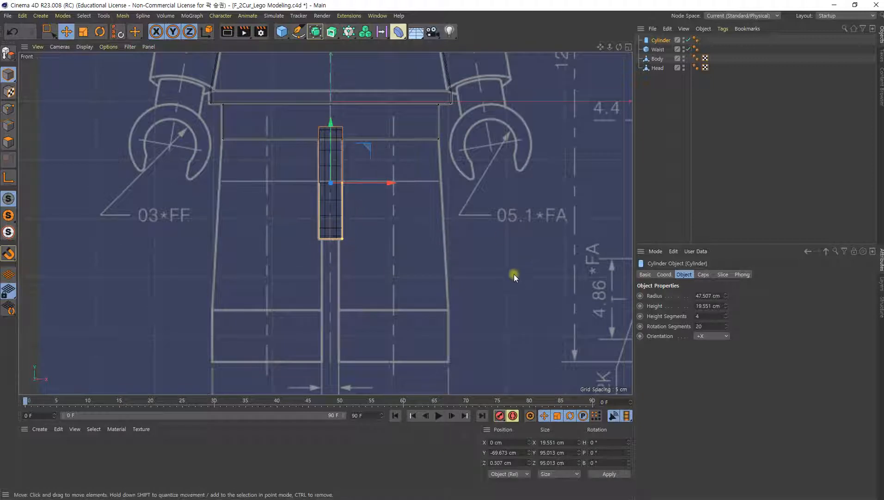
pyautogui.moveTo(436, 280)
pyautogui.keyDown('alt'); pyautogui.mouseDown(button='middle')
pyautogui.moveTo(436, 269)
pyautogui.moveTo(429, 276)
pyautogui.mouseUp(button='middle'); pyautogui.keyUp('alt')
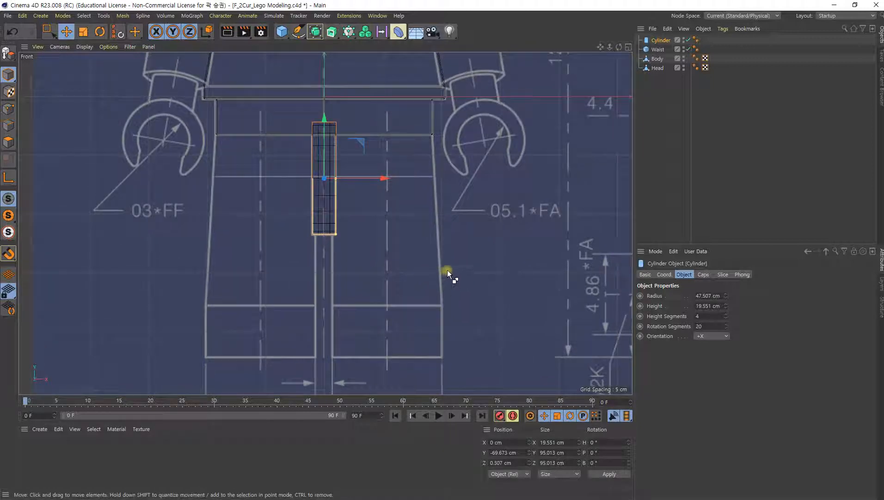
pyautogui.keyDown('ctrl'); pyautogui.moveTo(383, 181); pyautogui.dragTo(445, 192); pyautogui.keyUp('ctrl')
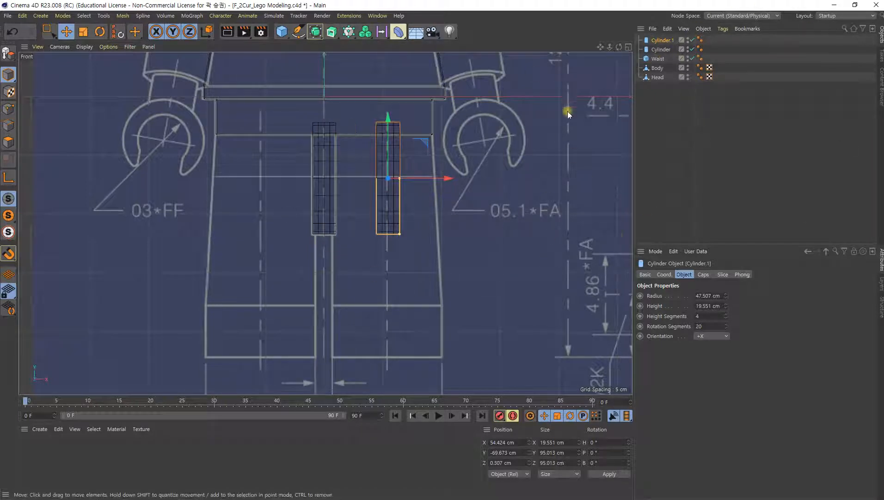
pyautogui.press('Delete')
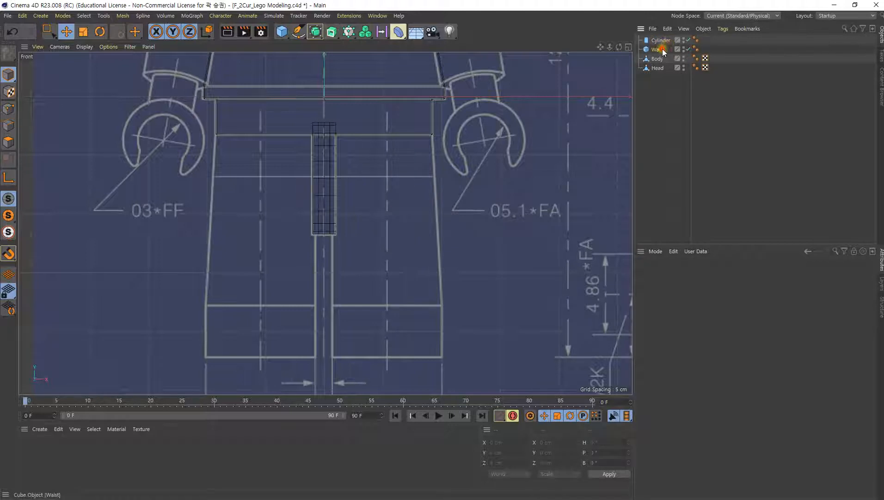
# Step: Enable a fillet on the centre cylinder's caps with 1 segment and a 1 cm radius
pyautogui.click(661, 41)
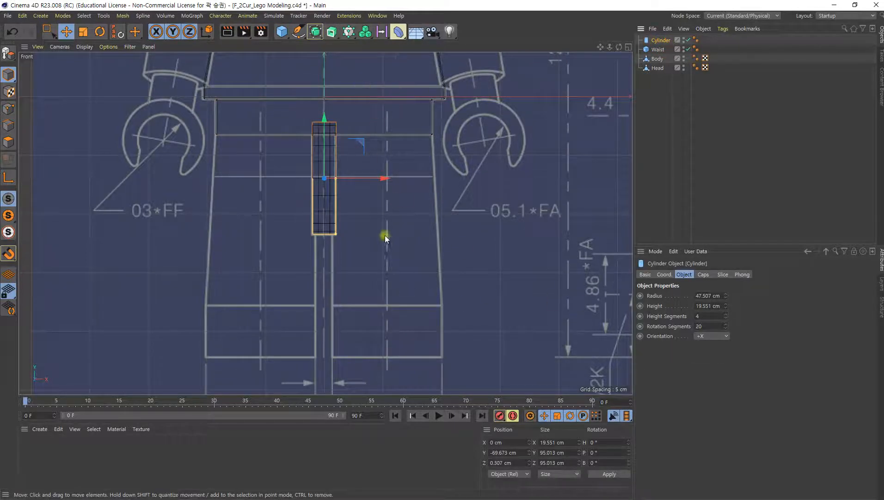
pyautogui.moveTo(384, 235); pyautogui.dragTo(394, 245, button='middle')
pyautogui.click(704, 275)
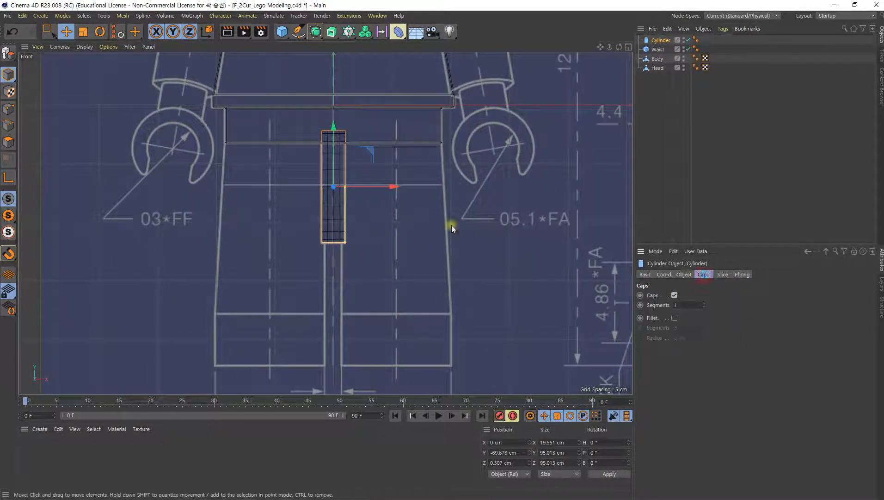
pyautogui.middleClick(339, 237)
pyautogui.keyDown('alt'); pyautogui.moveTo(202, 183); pyautogui.dragTo(250, 168); pyautogui.keyUp('alt')
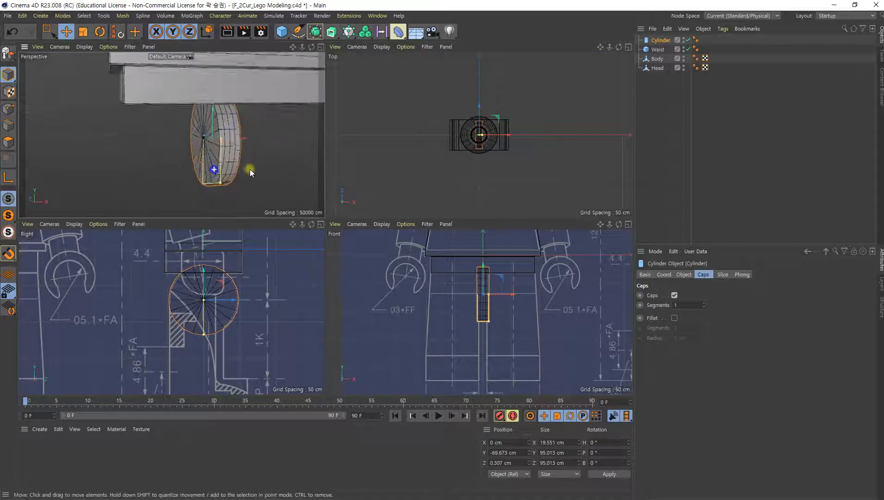
pyautogui.scroll(4, 267, 169)
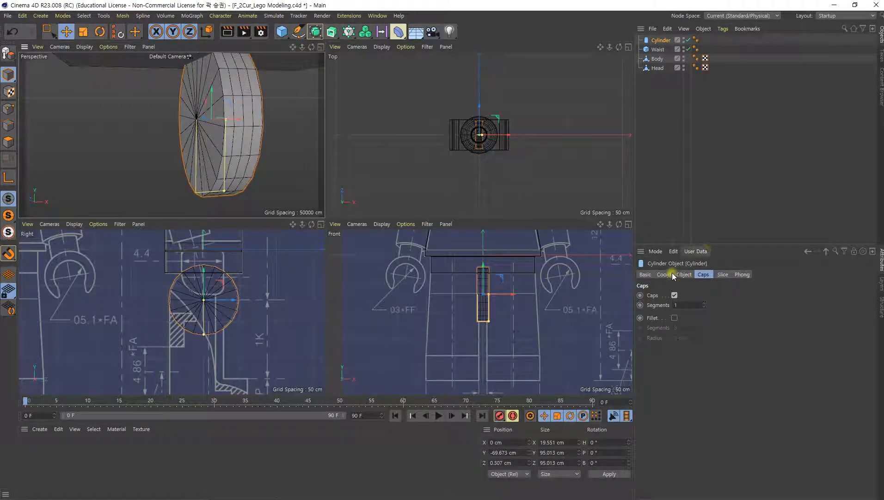
pyautogui.click(675, 318)
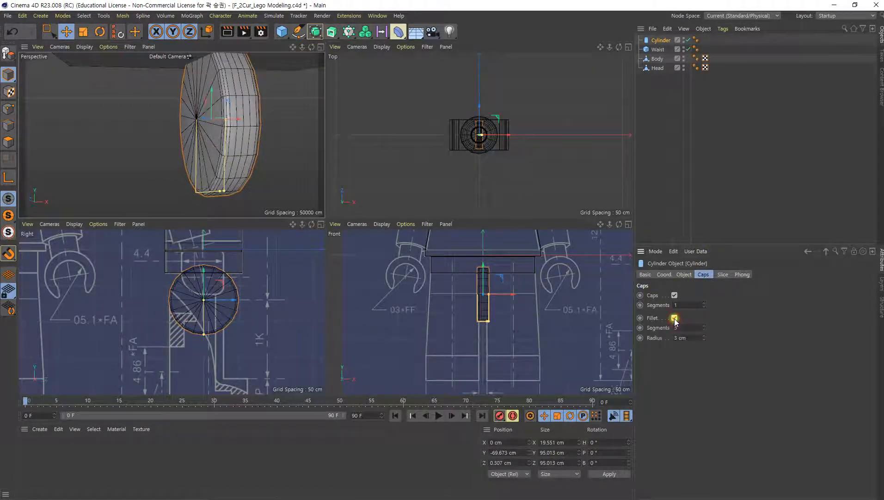
pyautogui.click(686, 328)
pyautogui.write('1')
pyautogui.press('Return')
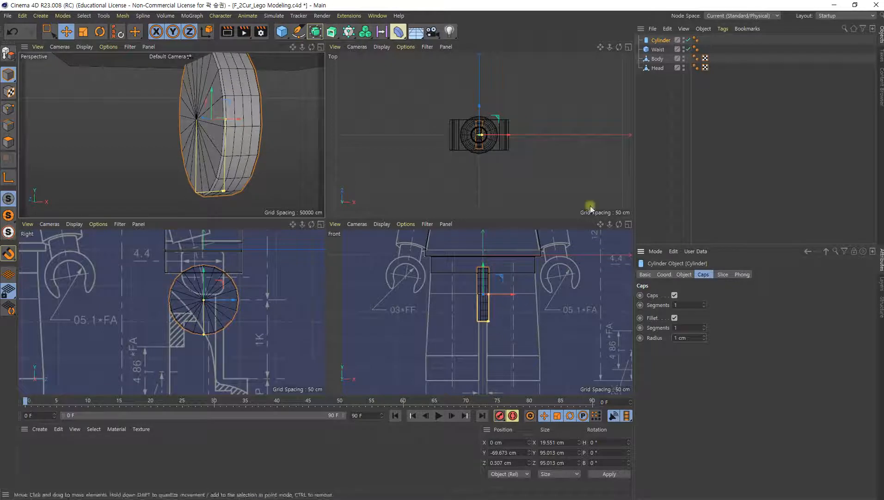
# Step: Duplicate the filleted cylinder about 52.8 cm along X onto the leg's centre line, and disable the copy's fillet
pyautogui.scroll(3, 524, 309)
pyautogui.scroll(-3, 523, 309)
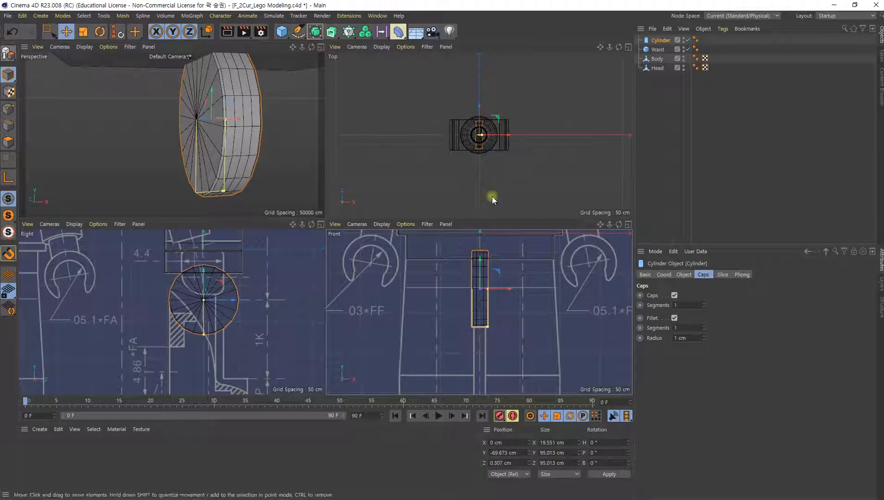
pyautogui.keyDown('alt'); pyautogui.moveTo(511, 342); pyautogui.dragTo(497, 343, button='middle'); pyautogui.keyUp('alt')
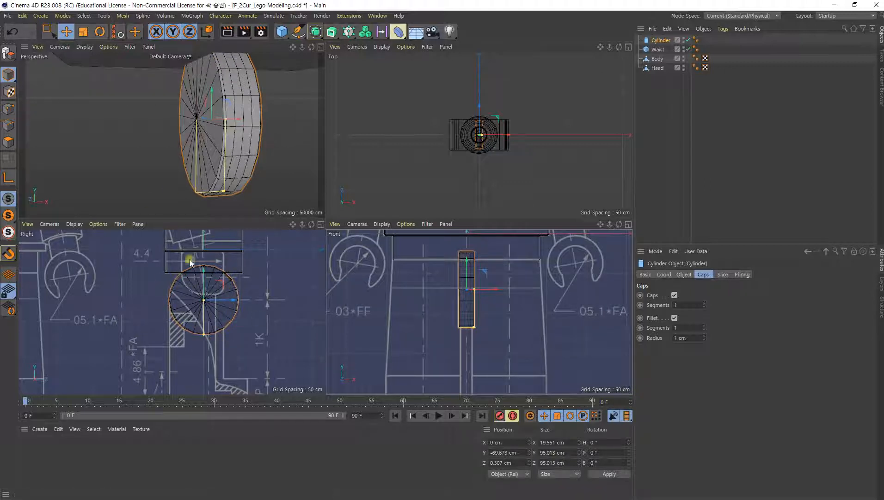
pyautogui.keyDown('alt'); pyautogui.moveTo(482, 313); pyautogui.dragTo(472, 304, button='middle'); pyautogui.keyUp('alt')
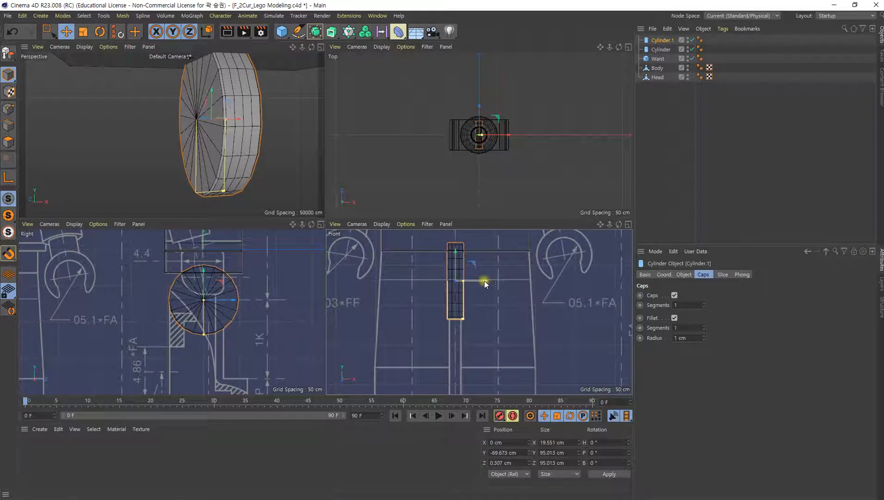
pyautogui.keyDown('ctrl'); pyautogui.moveTo(484, 280); pyautogui.dragTo(527, 297); pyautogui.keyUp('ctrl')
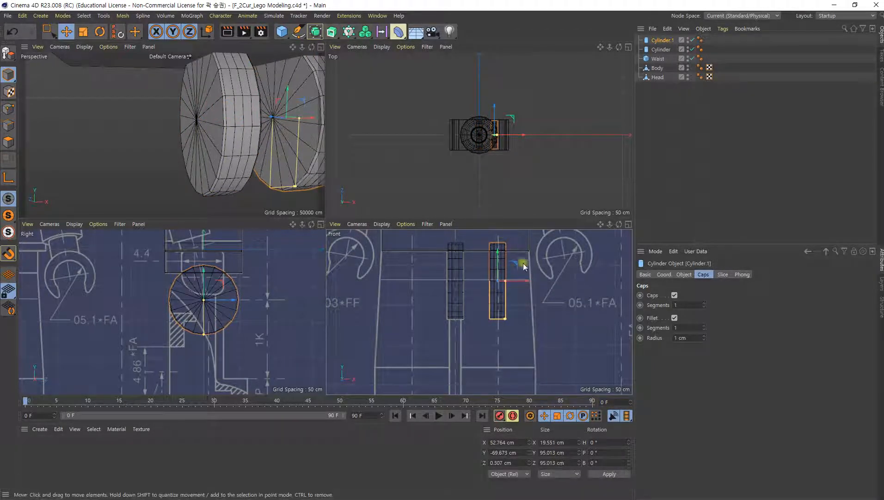
pyautogui.click(675, 317)
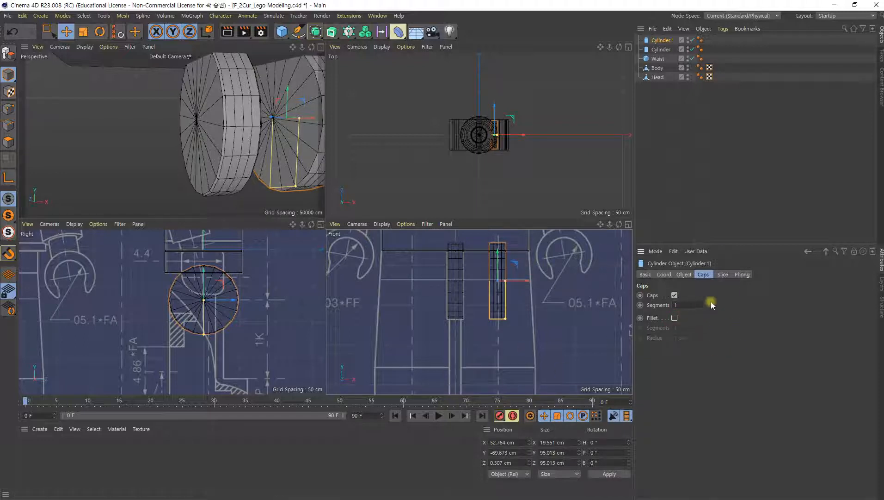
# Step: Convert the copied leg cylinder into an editable polygon object
pyautogui.keyDown('alt'); pyautogui.moveTo(505, 296); pyautogui.dragTo(487, 302, button='middle'); pyautogui.keyUp('alt')
pyautogui.middleClick(503, 299)
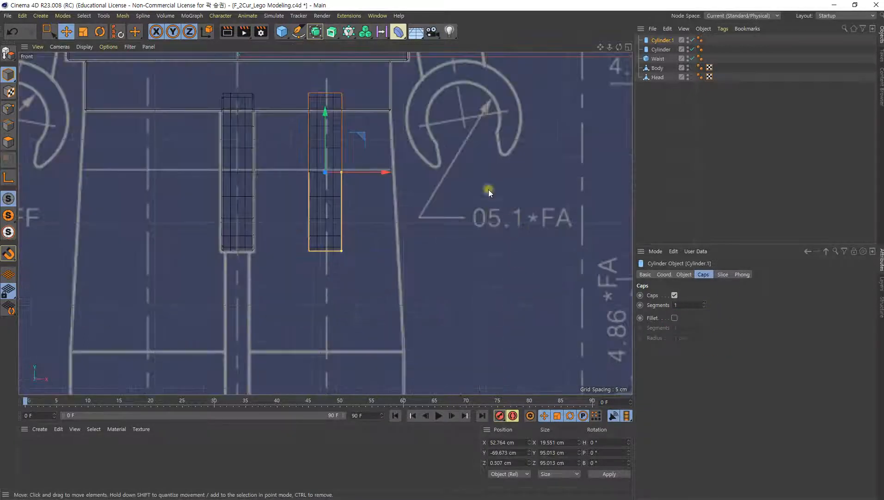
pyautogui.keyDown('alt'); pyautogui.moveTo(399, 140); pyautogui.dragTo(422, 144, button='middle'); pyautogui.keyUp('alt')
pyautogui.middleClick(372, 226)
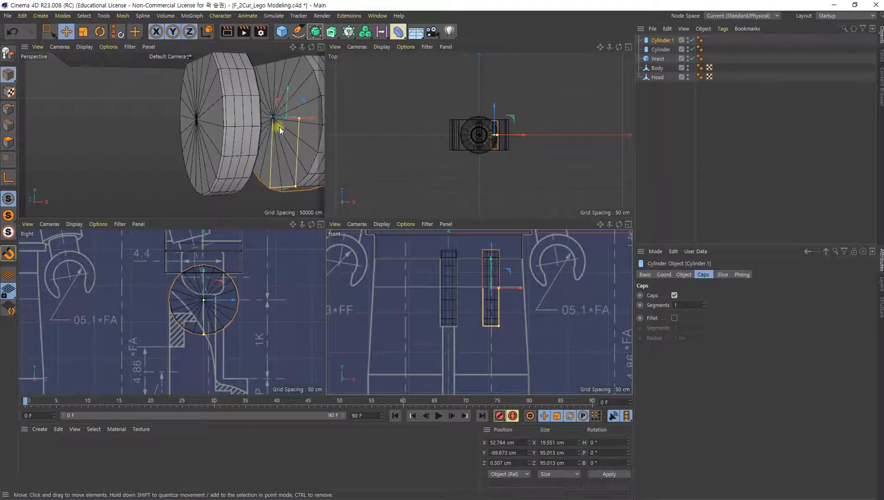
pyautogui.keyDown('alt'); pyautogui.moveTo(279, 127); pyautogui.dragTo(308, 99); pyautogui.keyUp('alt')
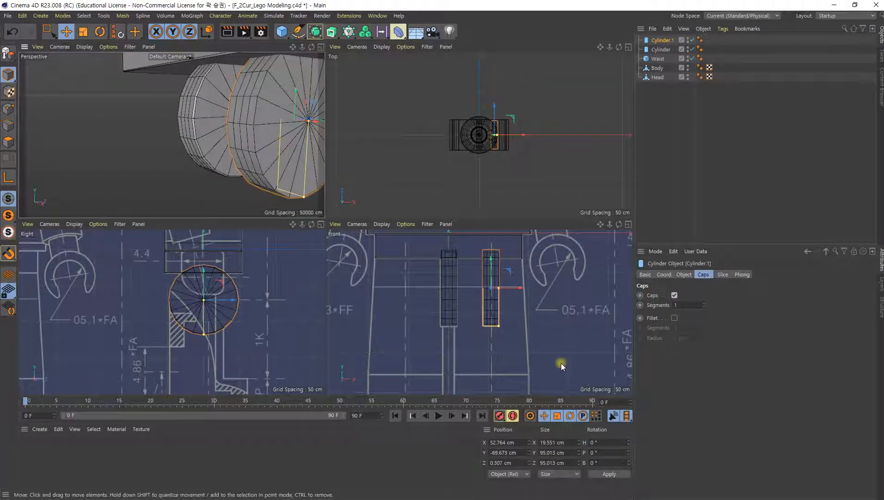
pyautogui.scroll(5, 501, 329)
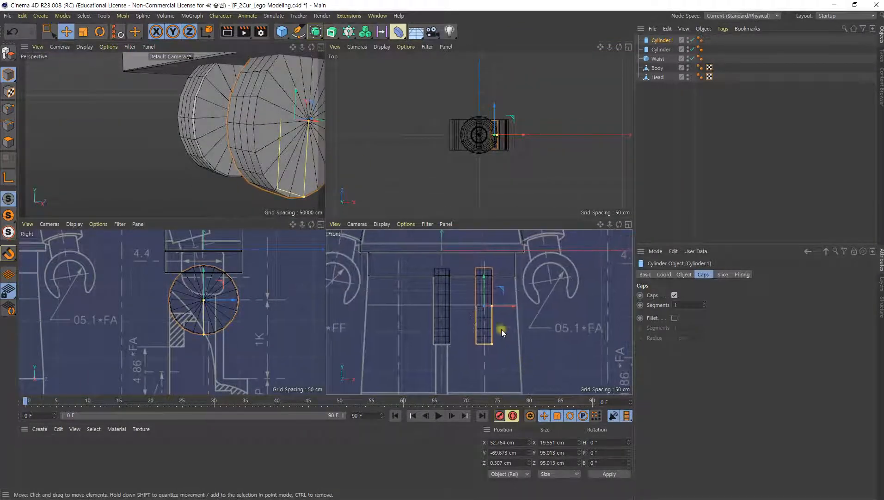
pyautogui.click(9, 58)
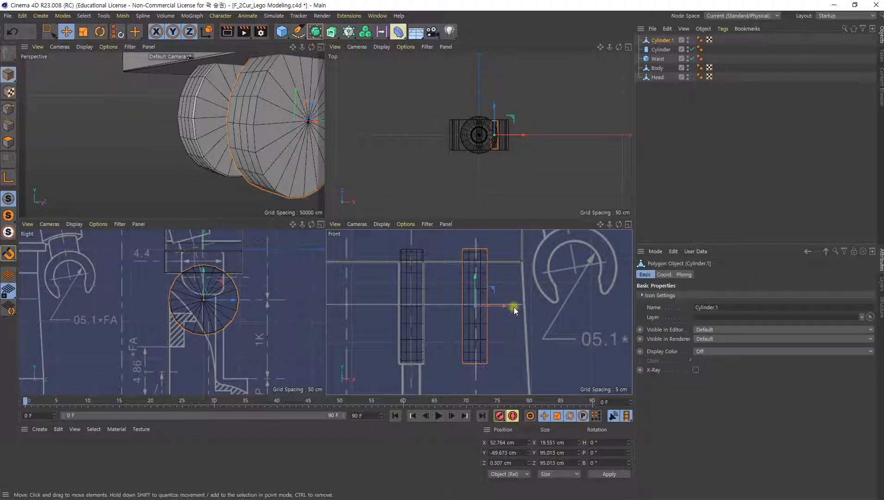
# Step: Delete all of the copied cylinder's points except those of its outer cap, using a rectangle selection in the Front view
pyautogui.keyDown('alt'); pyautogui.moveTo(509, 306); pyautogui.dragTo(506, 312, button='middle'); pyautogui.keyUp('alt')
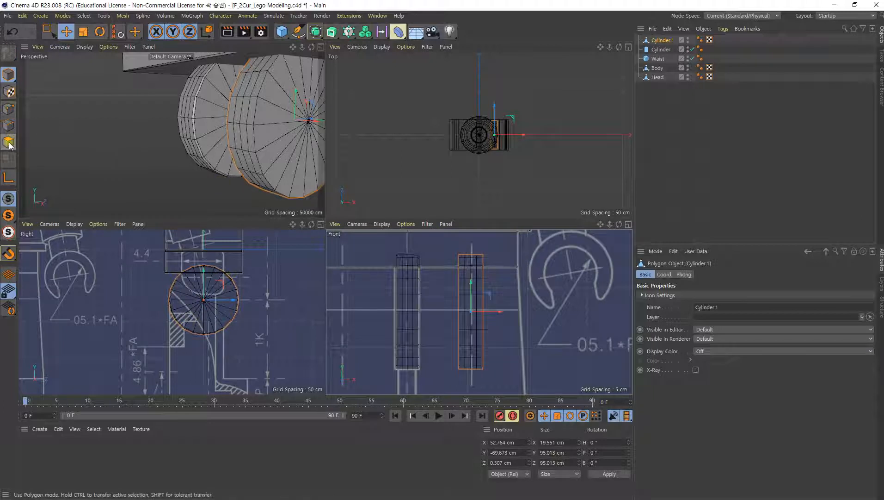
pyautogui.click(8, 110)
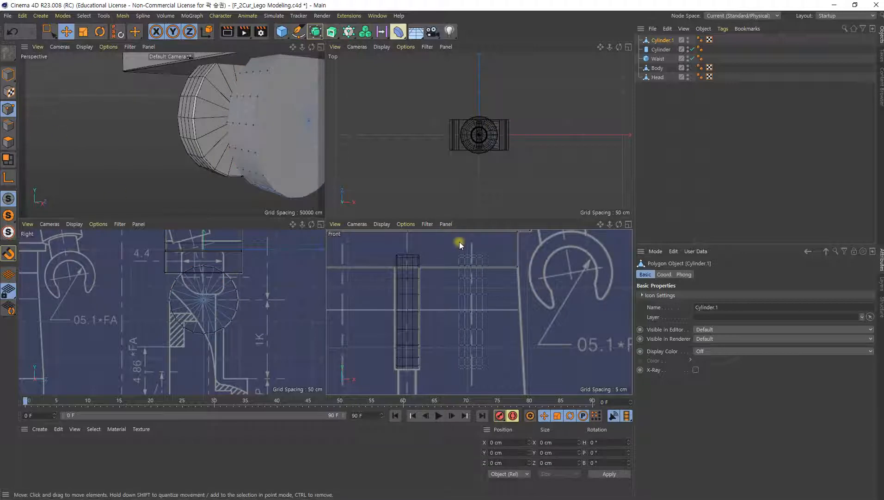
pyautogui.press('0')
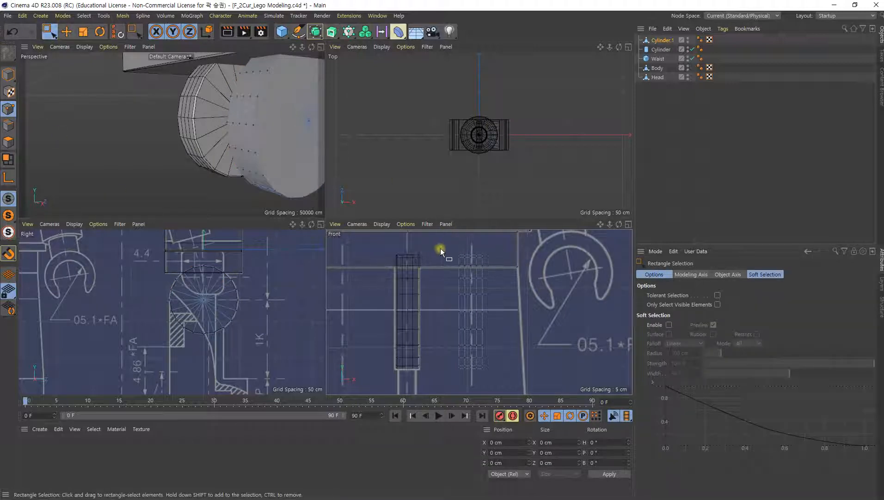
pyautogui.moveTo(440, 248); pyautogui.dragTo(481, 377)
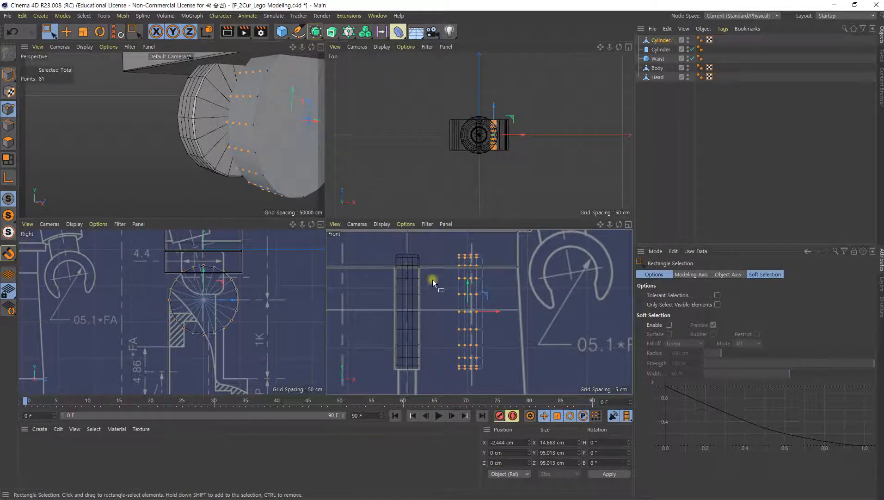
pyautogui.press('Delete')
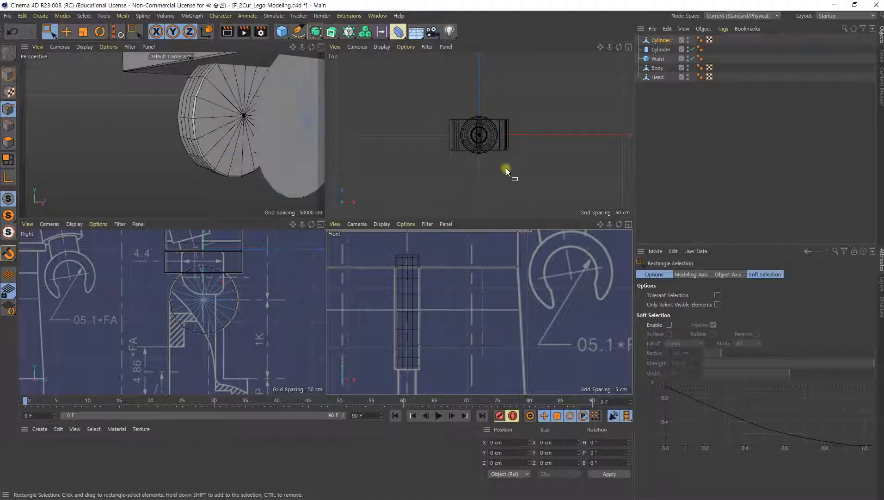
# Step: Delete the cap disc's lower rim points in the Right view, leaving open cut edges below the horizontal centre line
pyautogui.moveTo(288, 141)
pyautogui.keyDown('alt'); pyautogui.mouseDown()
pyautogui.moveTo(191, 117)
pyautogui.moveTo(219, 90)
pyautogui.mouseUp(); pyautogui.keyUp('alt')
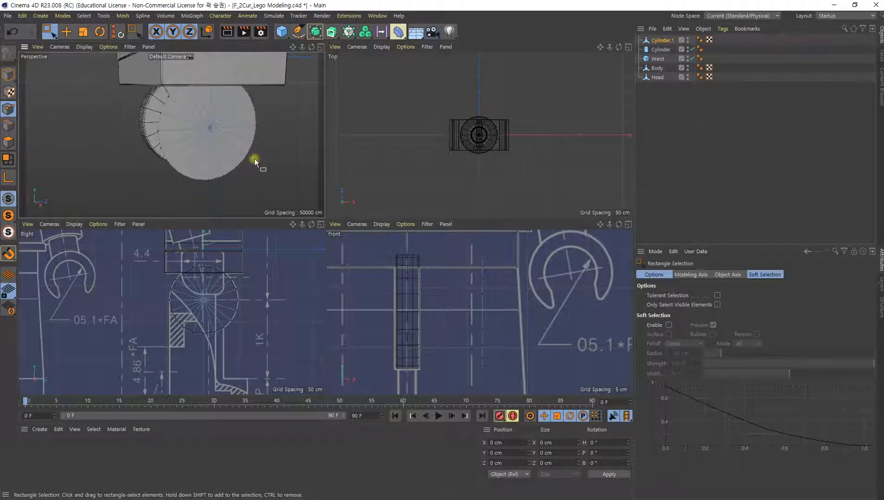
pyautogui.middleClick(250, 326)
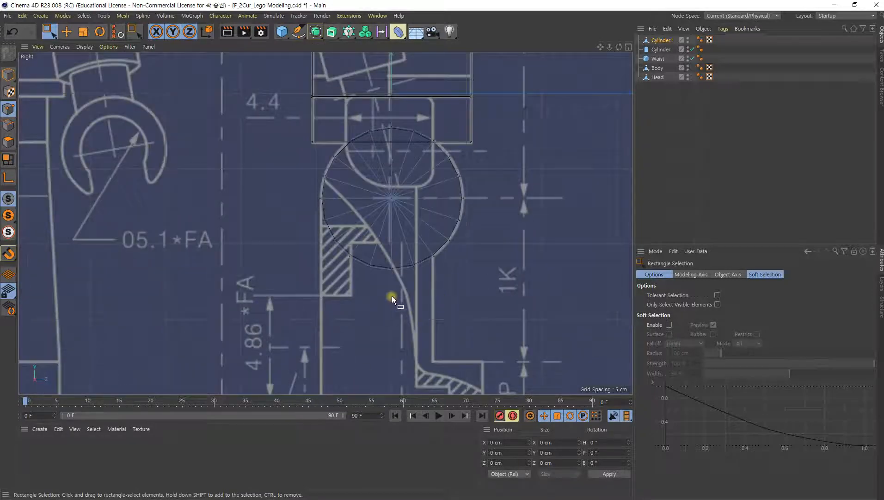
pyautogui.scroll(5, 392, 296)
pyautogui.scroll(2, 432, 191)
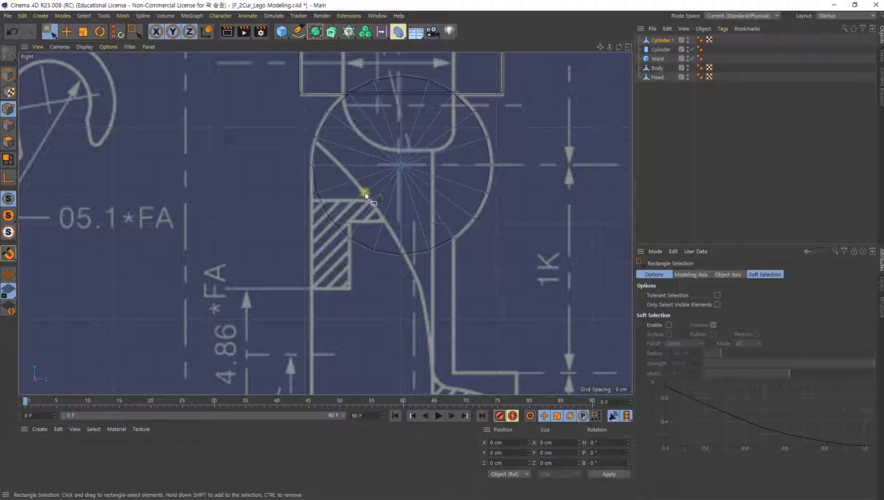
pyautogui.moveTo(304, 186); pyautogui.dragTo(438, 272)
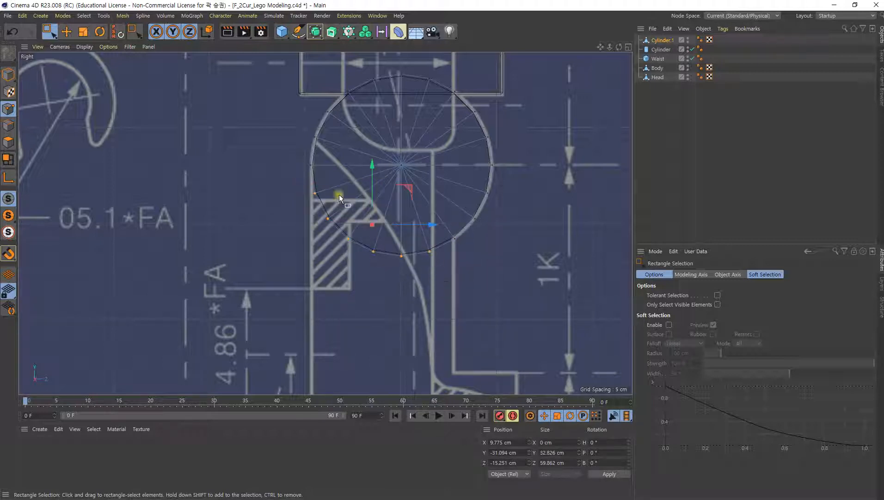
pyautogui.click(435, 266)
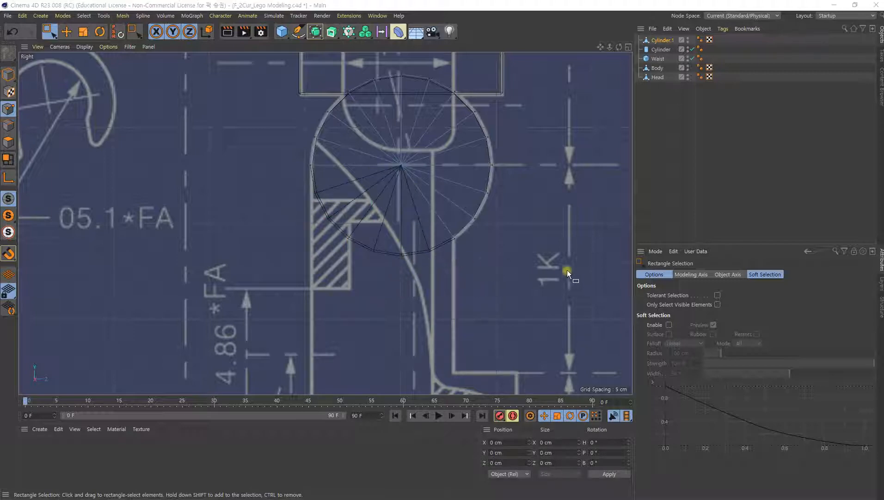
# Step: Extrude the disc's two open cut edges about 70.8 cm downward so the front end reaches the blueprint's foot top line
pyautogui.middleClick(380, 180)
pyautogui.keyDown('alt'); pyautogui.moveTo(219, 116); pyautogui.dragTo(246, 152); pyautogui.keyUp('alt')
pyautogui.click(7, 127)
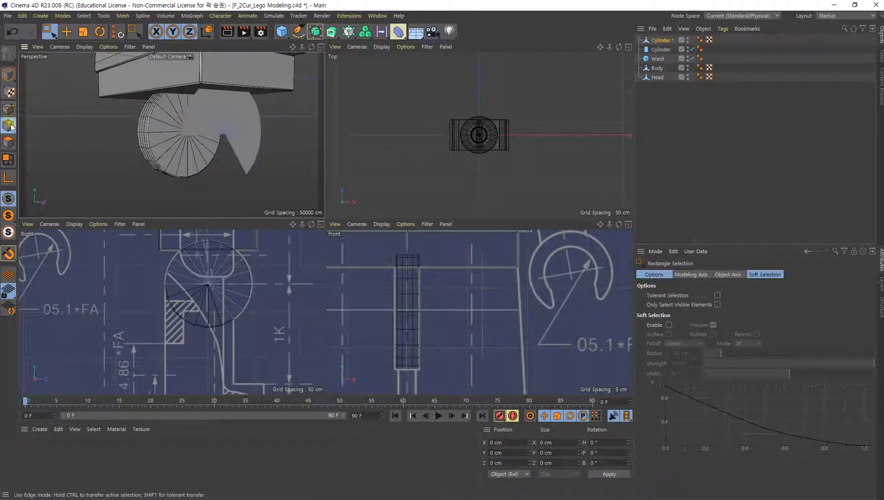
pyautogui.press('e')
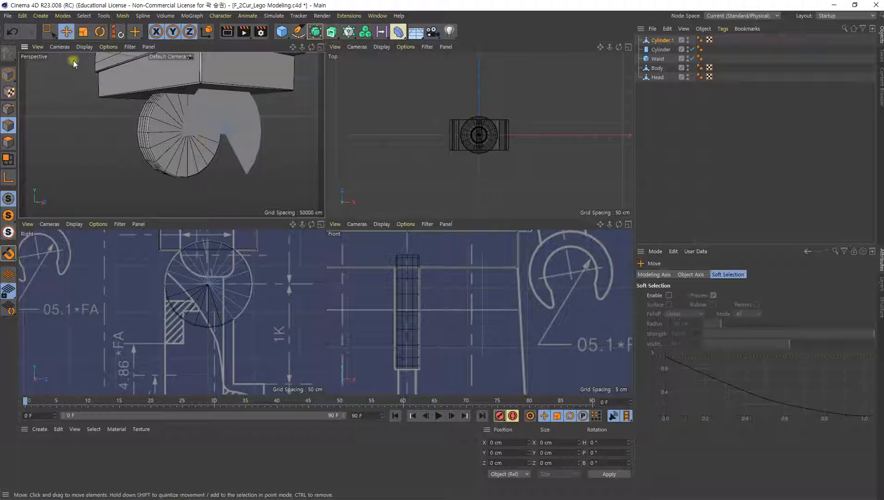
pyautogui.click(203, 135)
pyautogui.keyDown('shift'); pyautogui.click(235, 155); pyautogui.keyUp('shift')
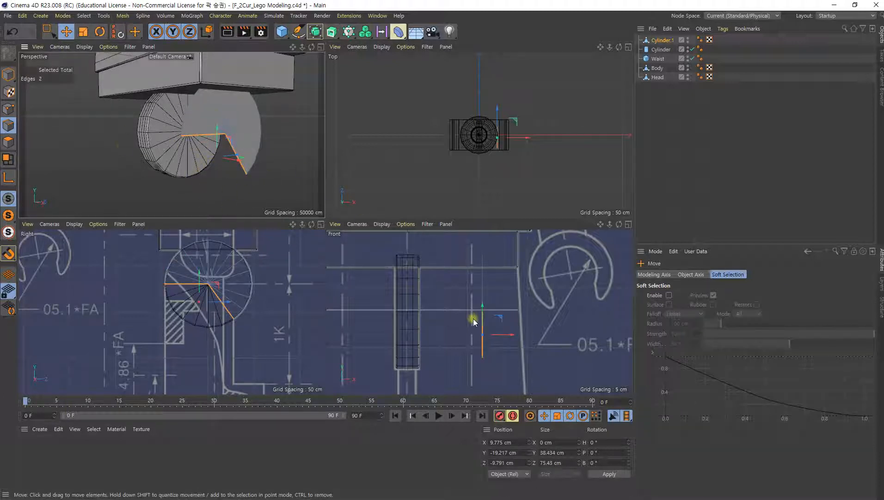
pyautogui.moveTo(233, 302); pyautogui.dragTo(260, 301, button='middle')
pyautogui.middleClick(260, 302)
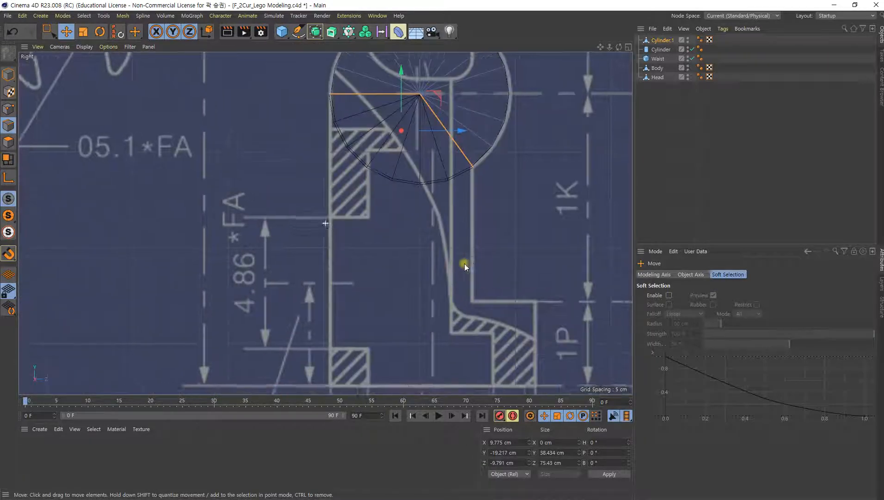
pyautogui.scroll(-2, 455, 257)
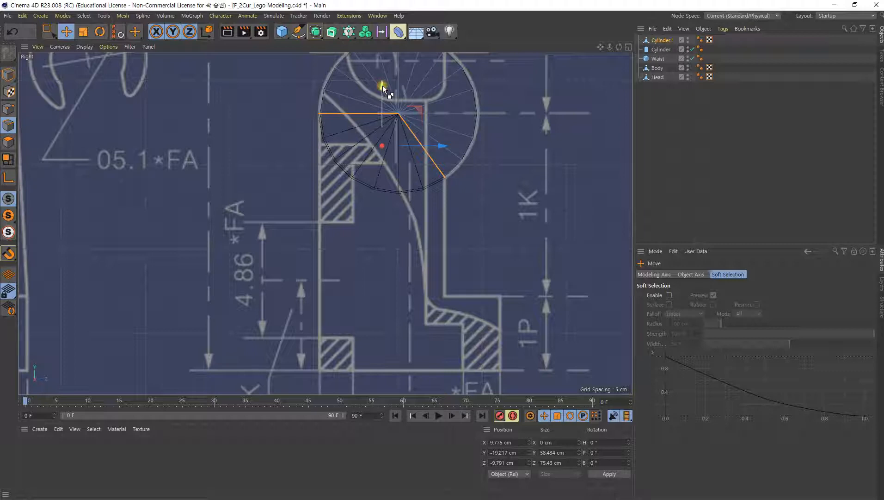
pyautogui.moveTo(383, 87); pyautogui.dragTo(389, 205)
pyautogui.middleClick(413, 214)
pyautogui.keyDown('alt'); pyautogui.moveTo(148, 150); pyautogui.dragTo(231, 125); pyautogui.keyUp('alt')
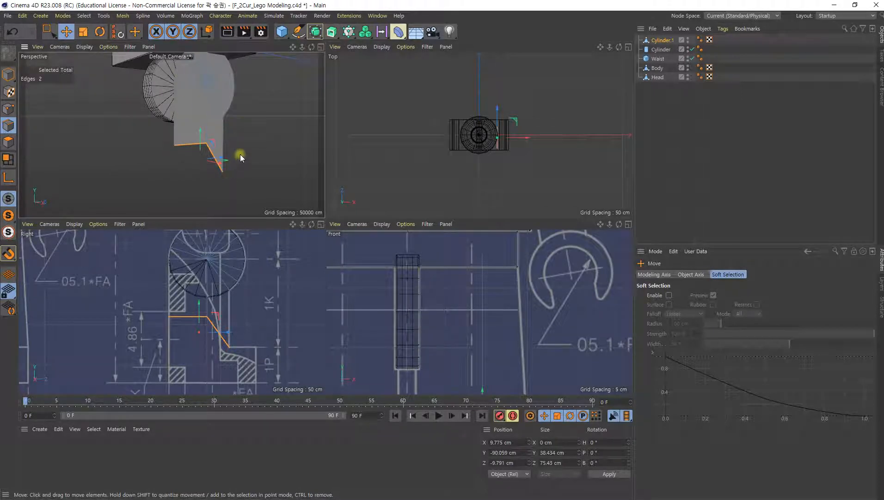
# Step: Flatten the leg's lower edges to a Y size of 0 cm and extend them down to the blueprint's sole line at Y -152.665 cm
pyautogui.middleClick(250, 302)
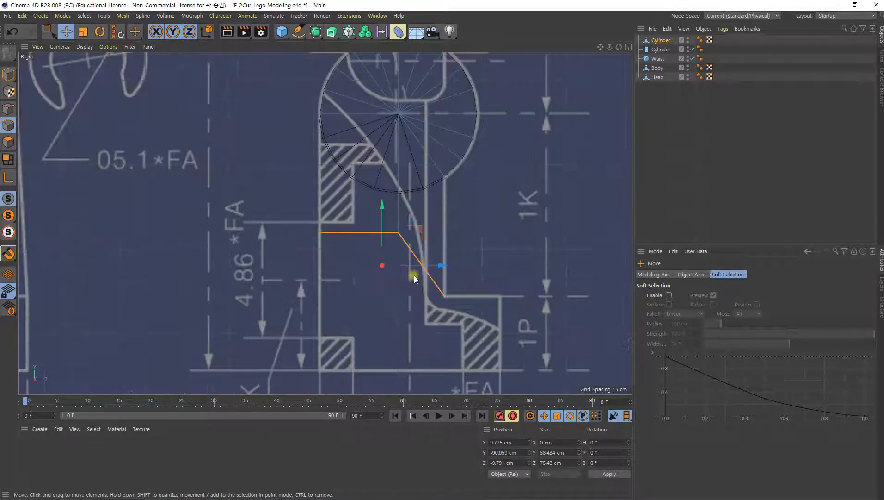
pyautogui.keyDown('alt'); pyautogui.moveTo(414, 269); pyautogui.dragTo(414, 235, button='middle'); pyautogui.keyUp('alt')
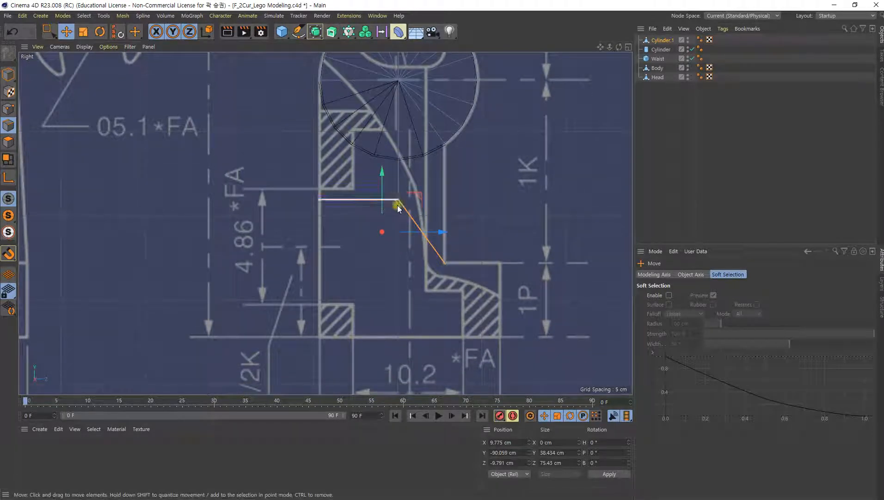
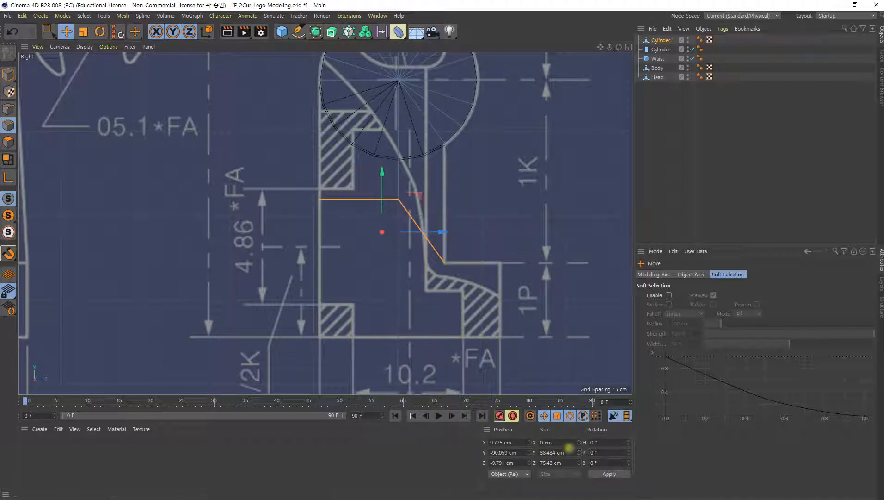
pyautogui.click(563, 451)
pyautogui.write('0')
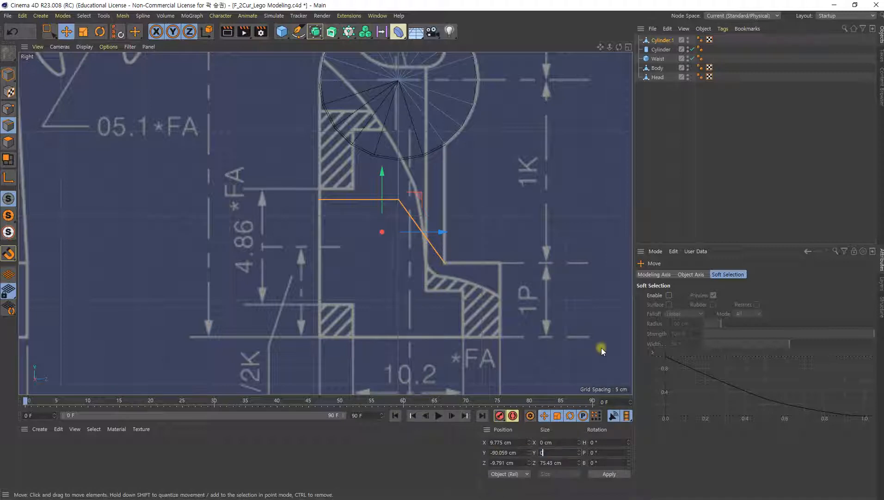
pyautogui.press('Return')
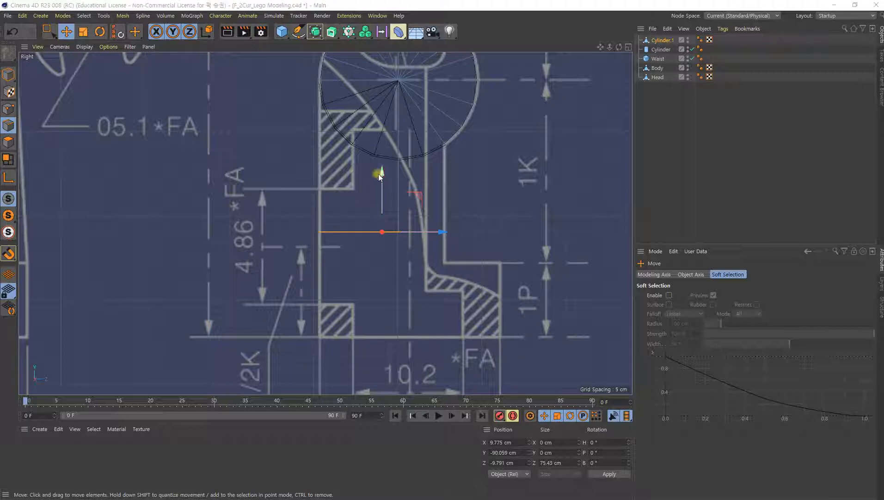
pyautogui.moveTo(381, 174); pyautogui.dragTo(379, 277)
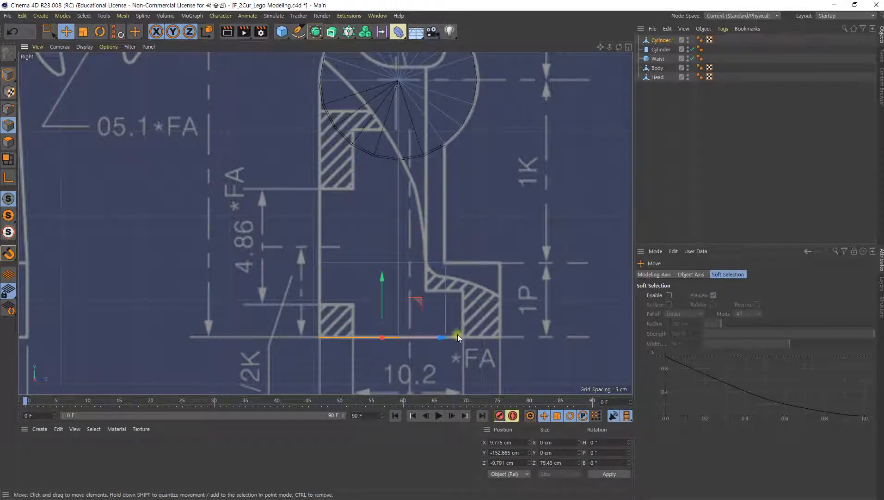
# Step: Extrude the foot's front vertical edge forward about 32.2 cm to the blueprint's toe line at Z 60.077 cm
pyautogui.click(444, 287)
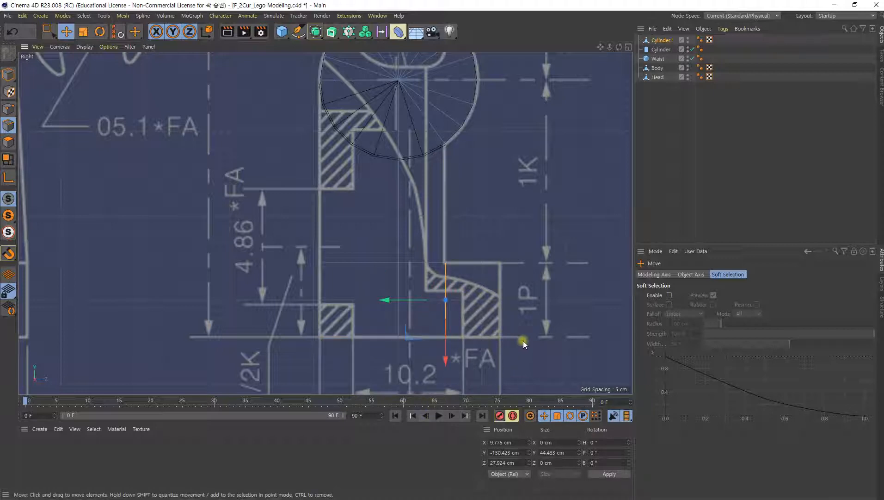
pyautogui.moveTo(385, 300); pyautogui.dragTo(436, 299)
pyautogui.middleClick(437, 299)
pyautogui.keyDown('alt'); pyautogui.moveTo(217, 145); pyautogui.dragTo(230, 187); pyautogui.keyUp('alt')
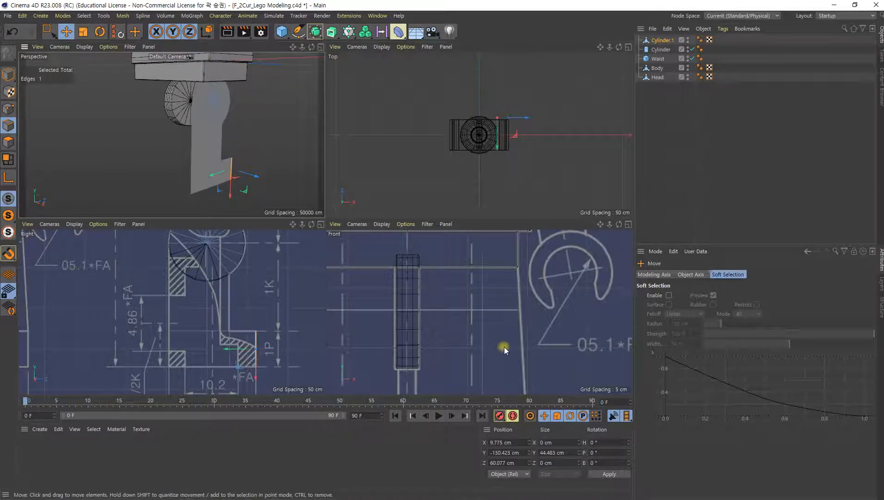
# Step: Select all polygons of the leg profile and move them along X to the centre joint's outer side at X -42.871 cm
pyautogui.scroll(-4, 524, 345)
pyautogui.keyDown('alt'); pyautogui.moveTo(511, 347); pyautogui.dragTo(495, 316, button='middle'); pyautogui.keyUp('alt')
pyautogui.click(9, 143)
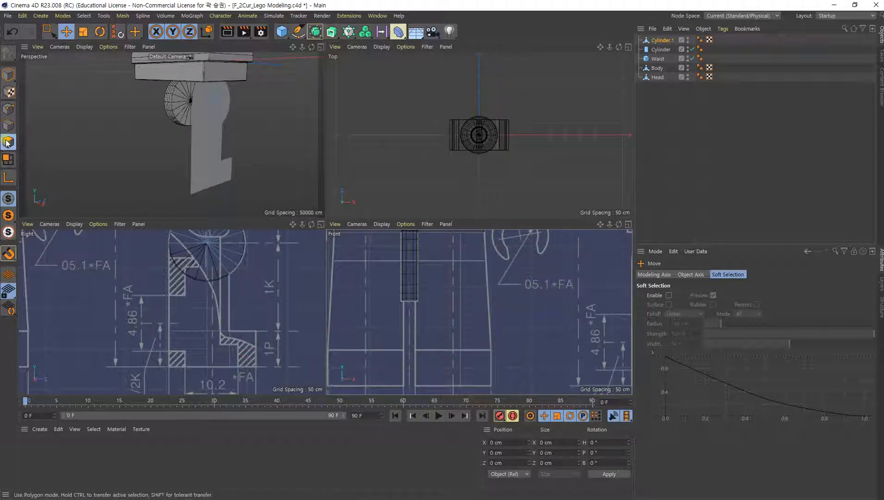
pyautogui.keyDown('alt'); pyautogui.moveTo(460, 343); pyautogui.dragTo(462, 343, button='middle'); pyautogui.keyUp('alt')
pyautogui.hotkey('ctrl', 'a')
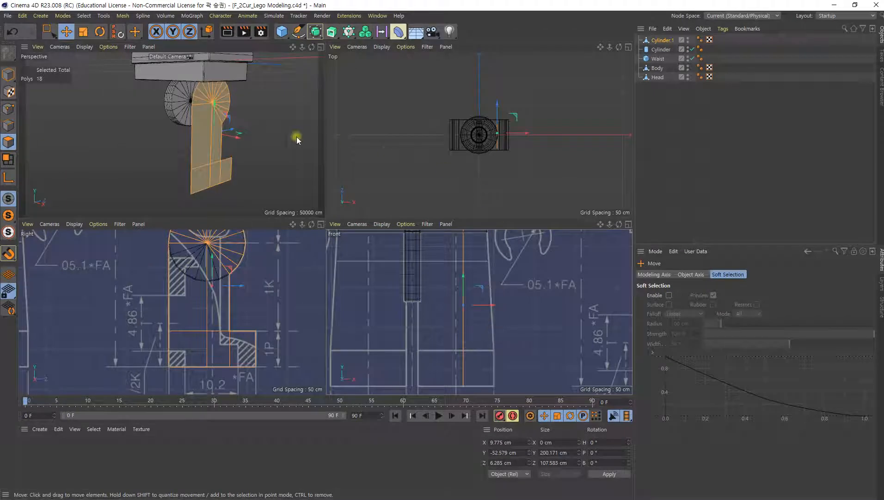
pyautogui.keyDown('alt'); pyautogui.moveTo(234, 96); pyautogui.dragTo(218, 152); pyautogui.keyUp('alt')
pyautogui.middleClick(503, 336)
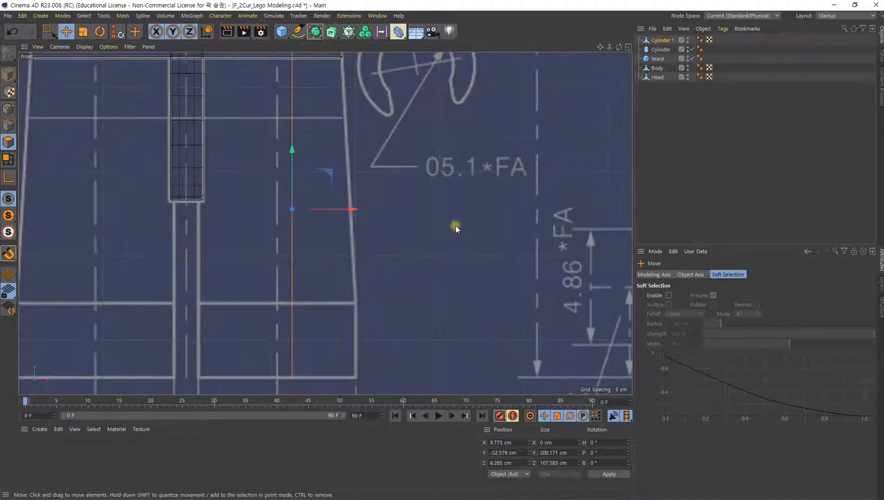
pyautogui.keyDown('alt'); pyautogui.moveTo(386, 234); pyautogui.dragTo(442, 237, button='middle'); pyautogui.keyUp('alt')
pyautogui.scroll(-1, 399, 247)
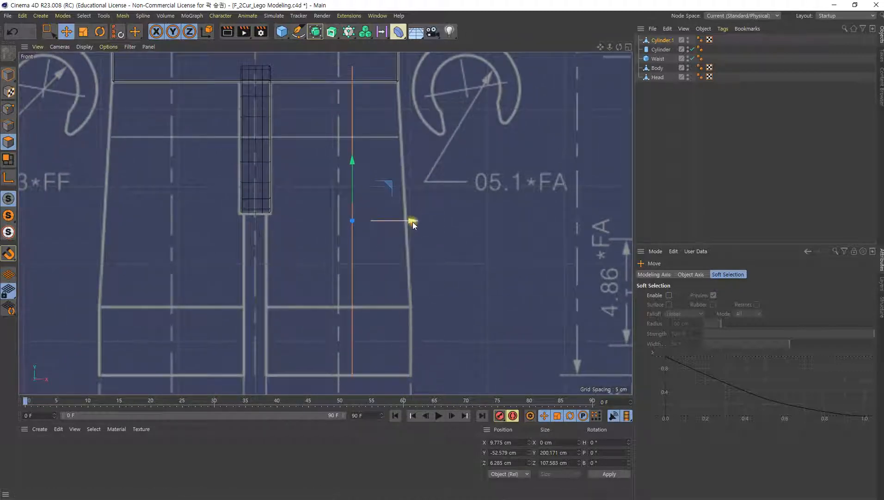
pyautogui.moveTo(412, 221); pyautogui.dragTo(330, 214)
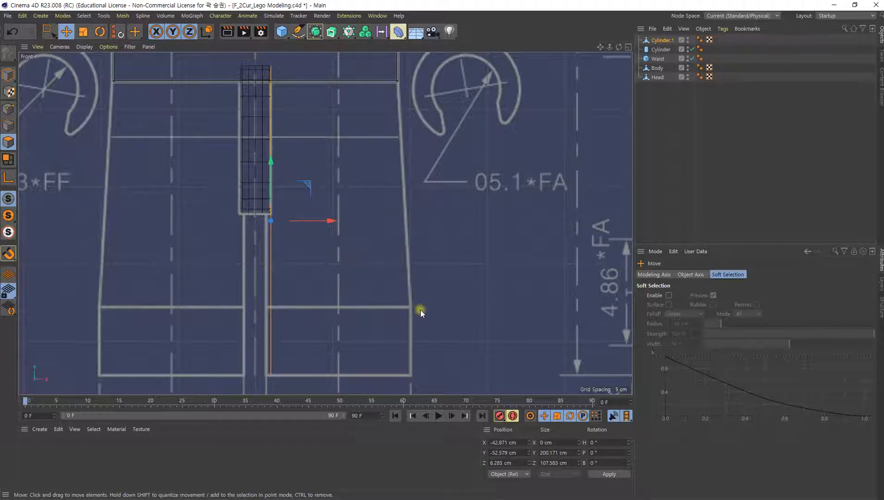
# Step: Extrude the selected leg profile about 90.6 cm outward along X to the blueprint's outer foot line in the Front view
pyautogui.rightClick(397, 158)
pyautogui.press('Escape')
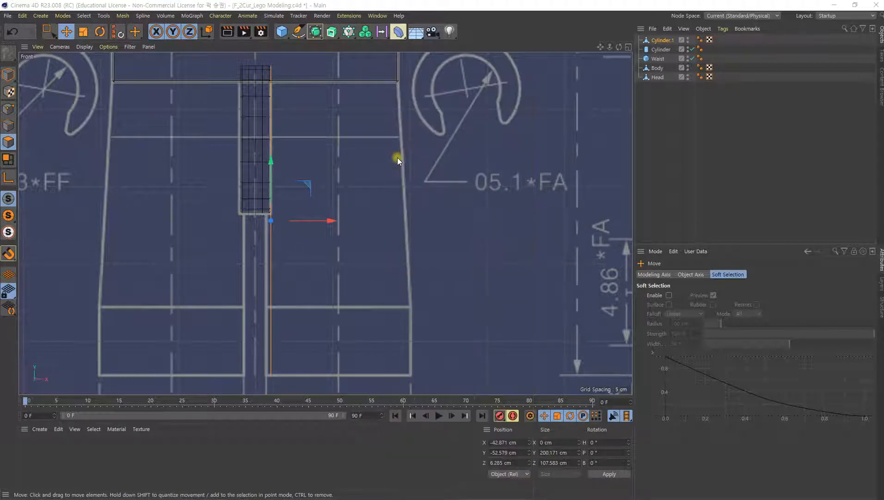
pyautogui.rightClick(396, 156)
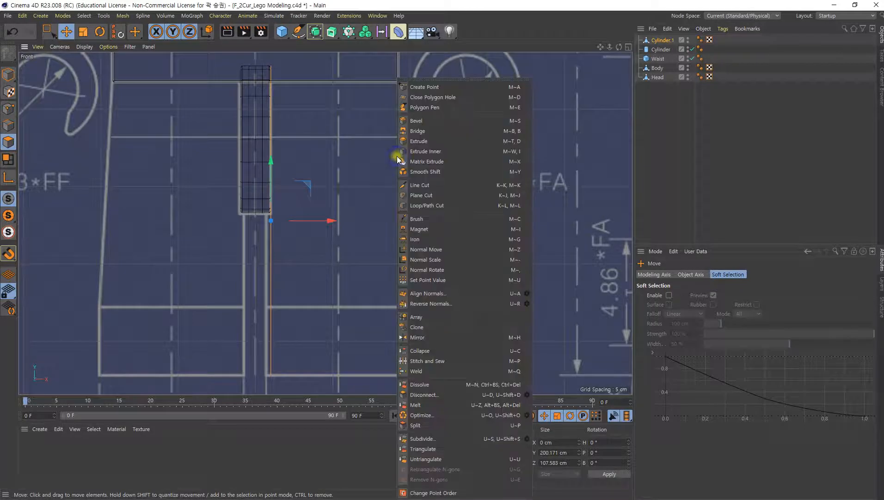
pyautogui.click(436, 141)
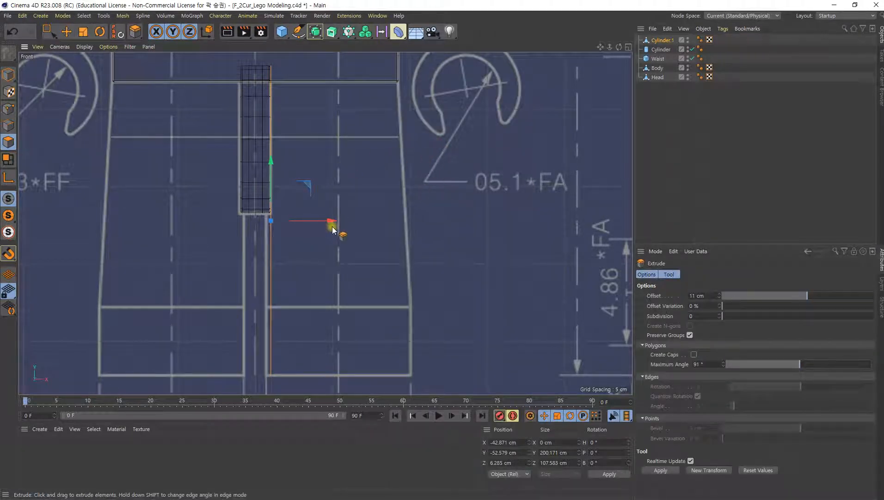
pyautogui.moveTo(333, 227); pyautogui.dragTo(431, 224)
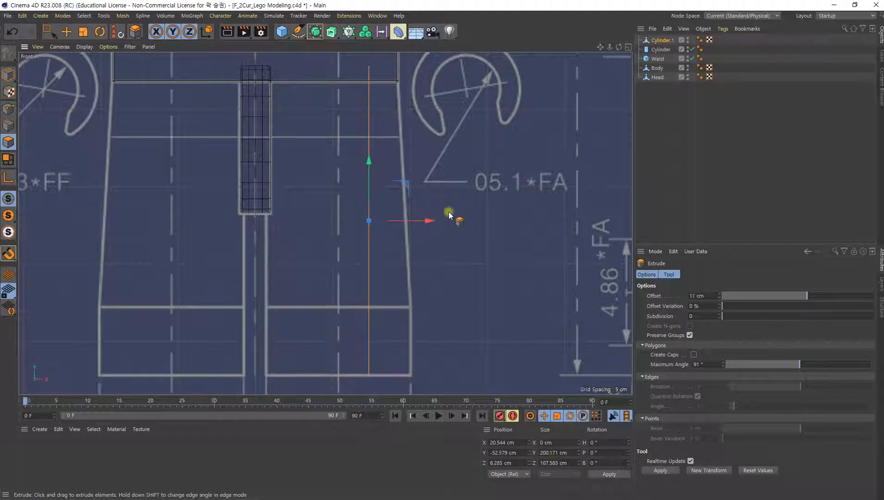
pyautogui.hotkey('ctrl', 'z')
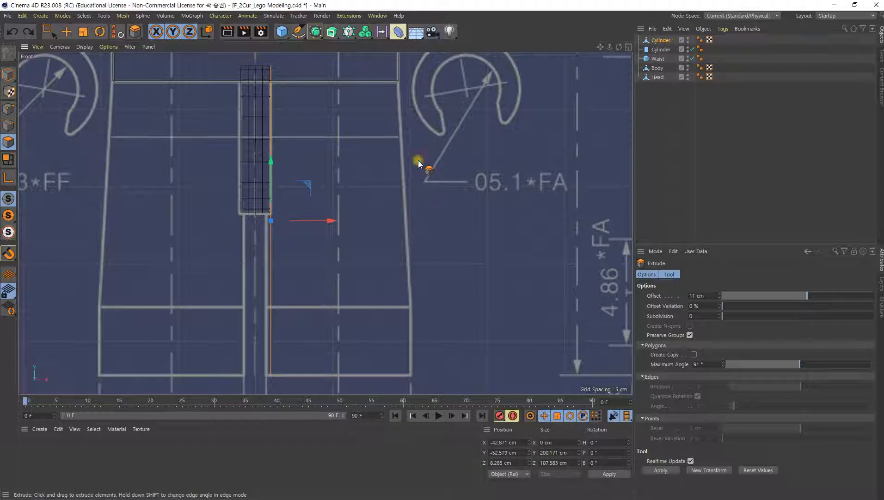
pyautogui.moveTo(418, 161); pyautogui.dragTo(451, 160)
pyautogui.moveTo(341, 184); pyautogui.dragTo(446, 184)
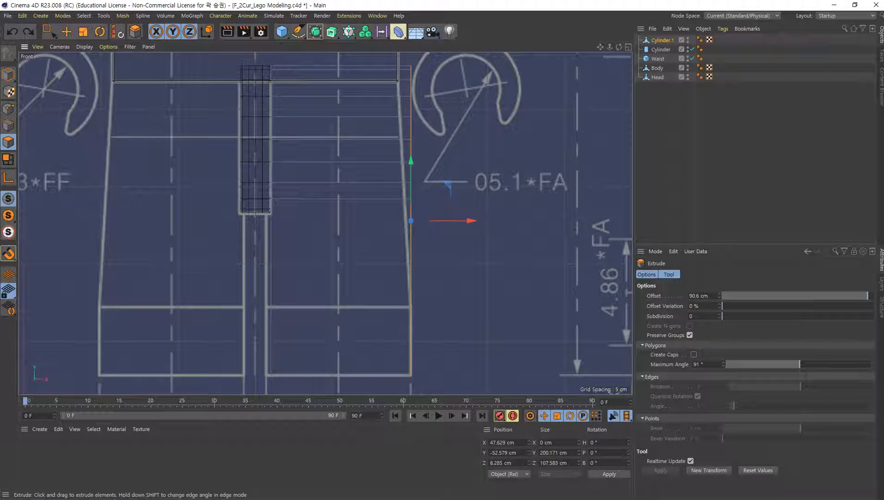
pyautogui.moveTo(446, 184); pyautogui.dragTo(447, 185)
pyautogui.middleClick(452, 301)
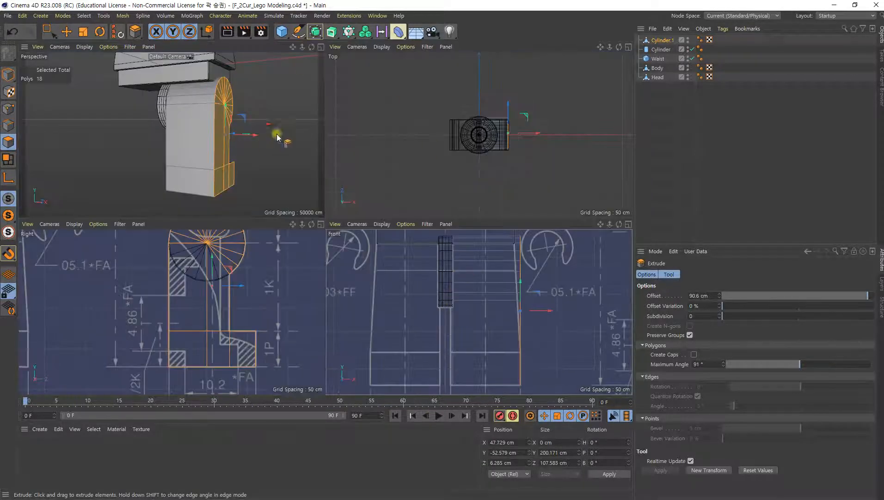
# Step: Enable Create Caps for the leg extrusion to close its open inner side
pyautogui.keyDown('alt'); pyautogui.moveTo(276, 134); pyautogui.dragTo(284, 167); pyautogui.keyUp('alt')
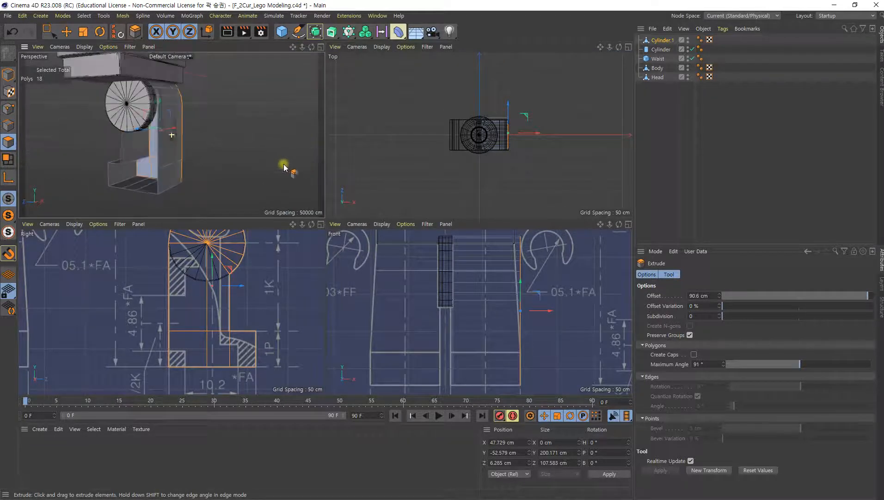
pyautogui.keyDown('alt'); pyautogui.moveTo(211, 176); pyautogui.dragTo(174, 192); pyautogui.keyUp('alt')
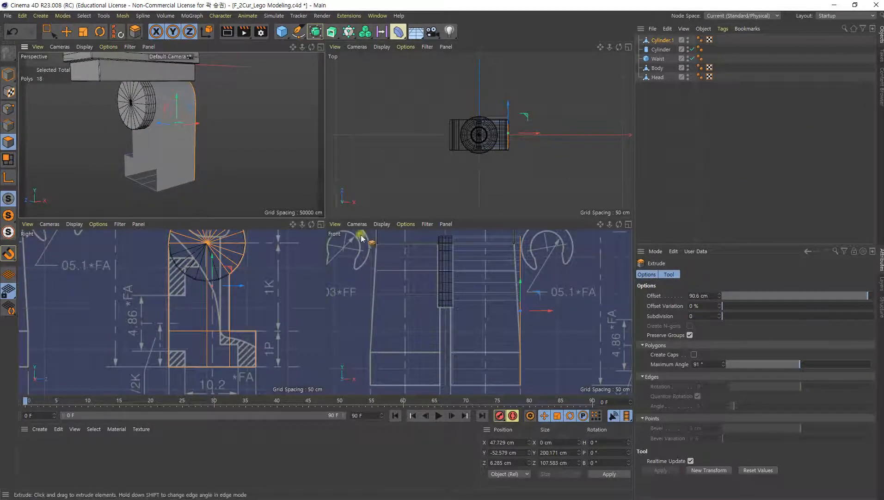
pyautogui.click(694, 355)
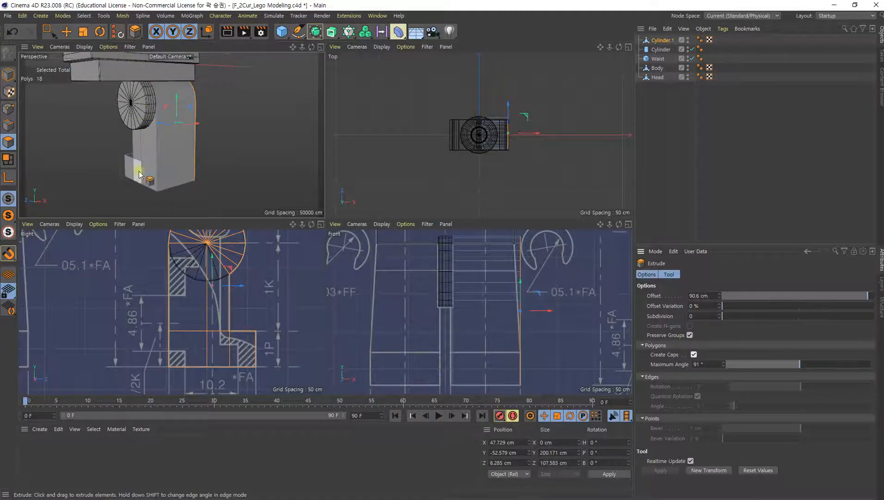
pyautogui.keyDown('alt'); pyautogui.moveTo(135, 186); pyautogui.dragTo(223, 163); pyautogui.keyUp('alt')
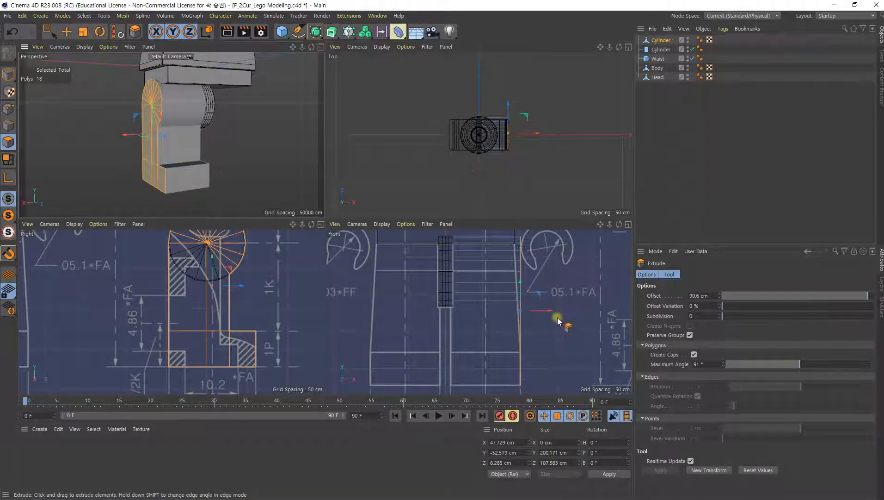
# Step: Add an FFD deformer to the scene and set its grid points to 2 in X, Y and Z
pyautogui.middleClick(509, 319)
pyautogui.scroll(3, 516, 299)
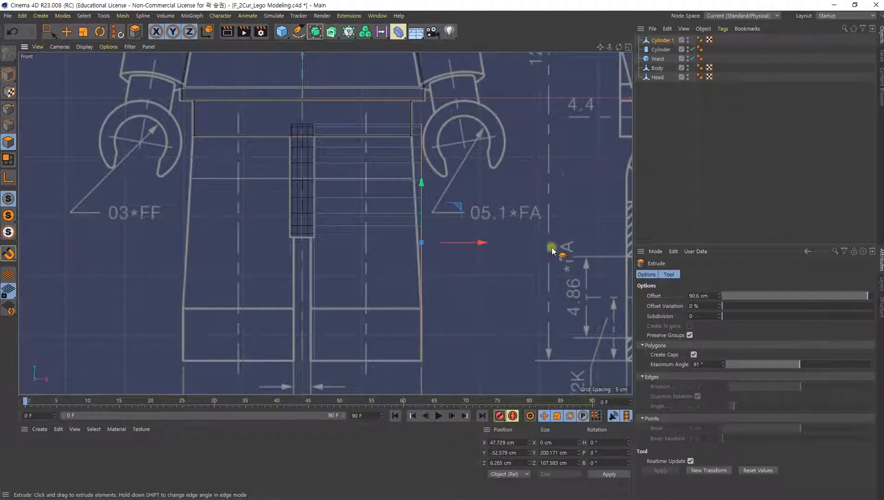
pyautogui.moveTo(548, 265)
pyautogui.keyDown('alt'); pyautogui.mouseDown(button='middle')
pyautogui.moveTo(529, 223)
pyautogui.moveTo(517, 267)
pyautogui.moveTo(497, 273)
pyautogui.mouseUp(button='middle'); pyautogui.keyUp('alt')
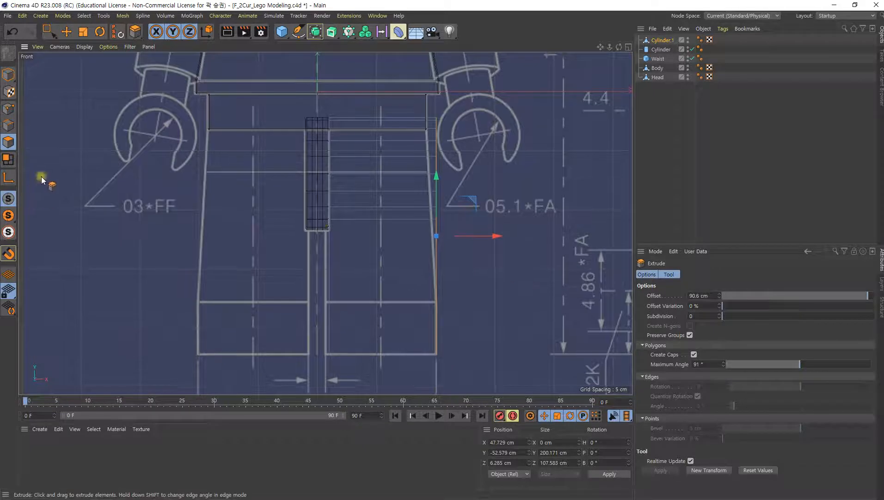
pyautogui.click(8, 74)
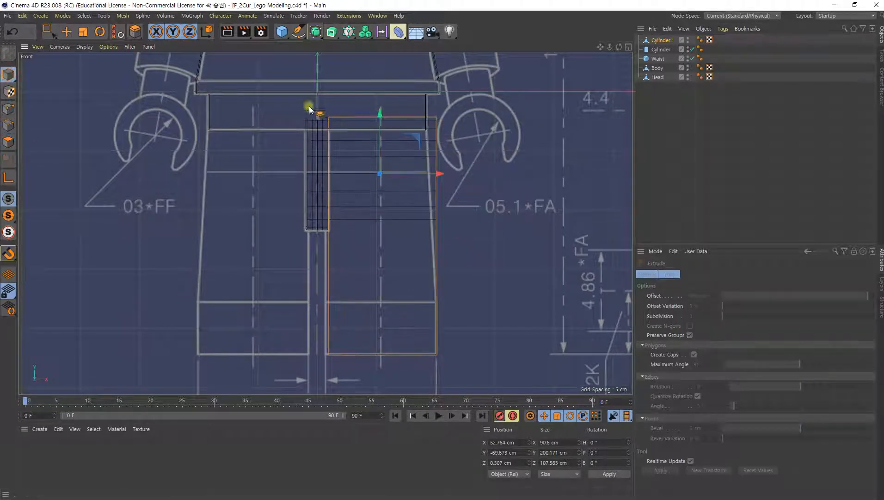
pyautogui.click(399, 36)
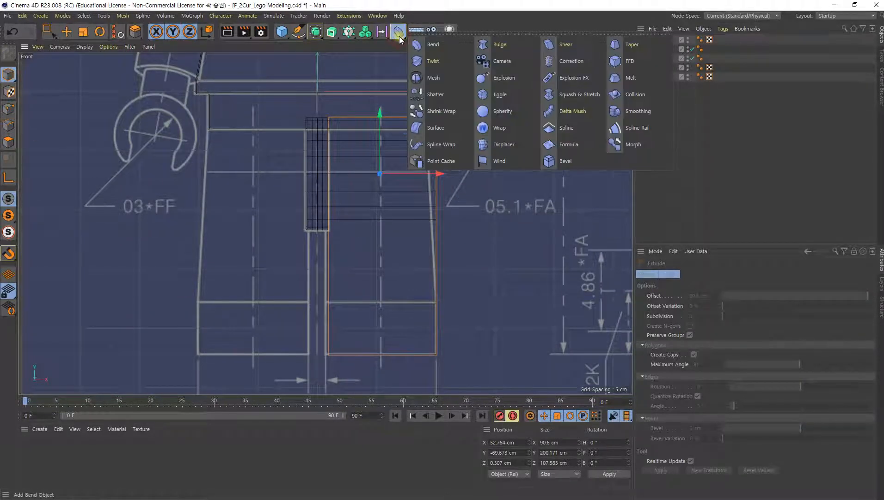
pyautogui.click(657, 57)
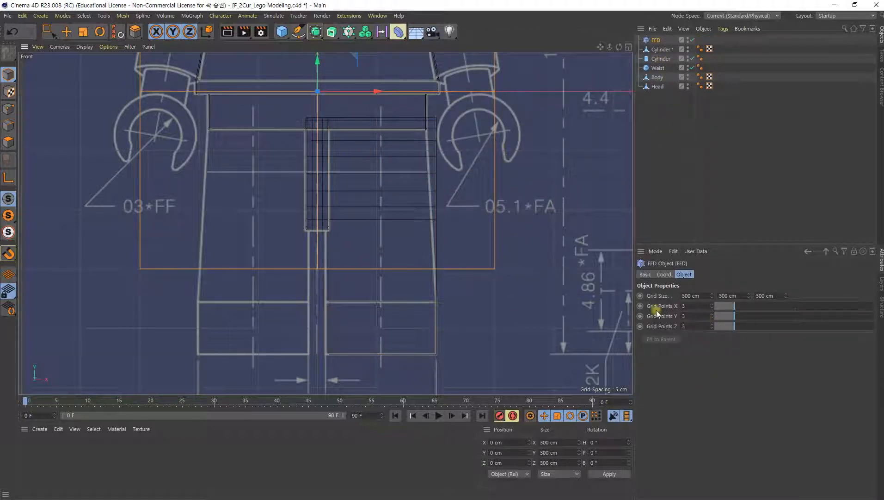
pyautogui.click(732, 307)
pyautogui.moveTo(736, 316); pyautogui.dragTo(719, 319)
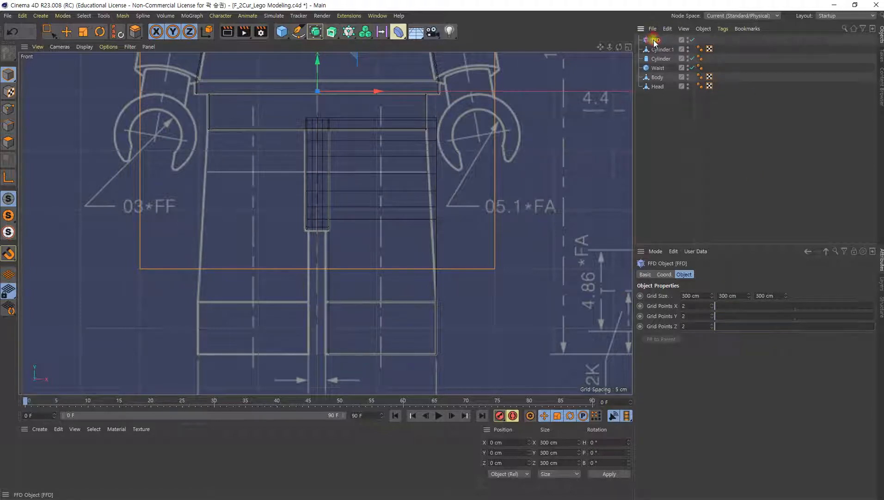
# Step: Make the FFD deformer a child of the leg object and fit its cage to the leg
pyautogui.moveTo(655, 42); pyautogui.dragTo(661, 49)
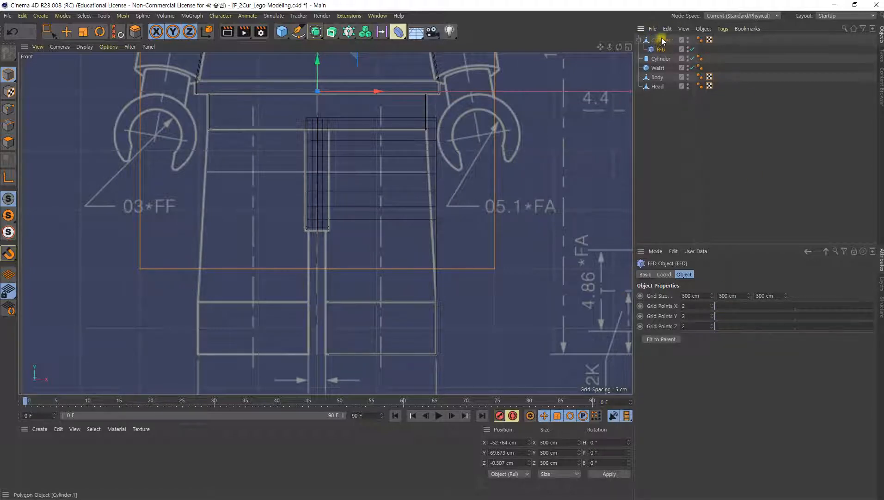
pyautogui.click(662, 41)
pyautogui.click(660, 49)
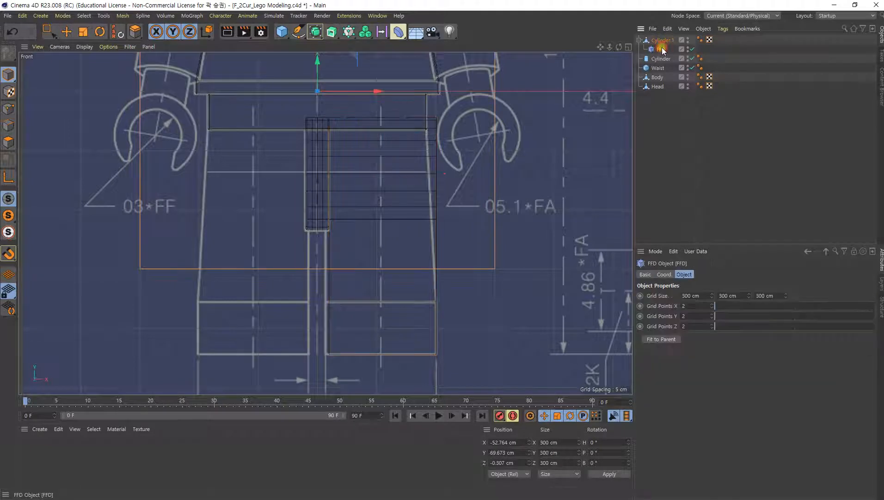
pyautogui.click(658, 339)
# Step: Select the FFD cage's two upper outer points and move them inward along X to 36.368 cm, following the blueprint's tapered leg line
pyautogui.middleClick(360, 211)
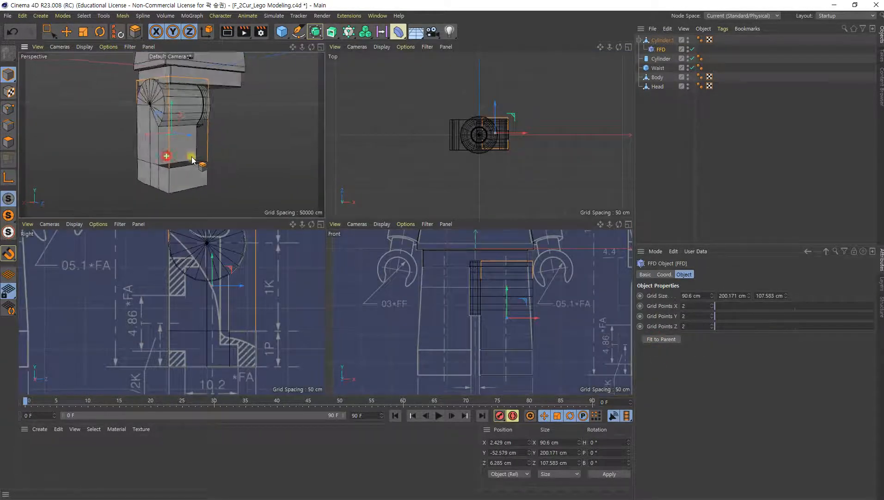
pyautogui.keyDown('alt'); pyautogui.moveTo(192, 160); pyautogui.dragTo(118, 74); pyautogui.keyUp('alt')
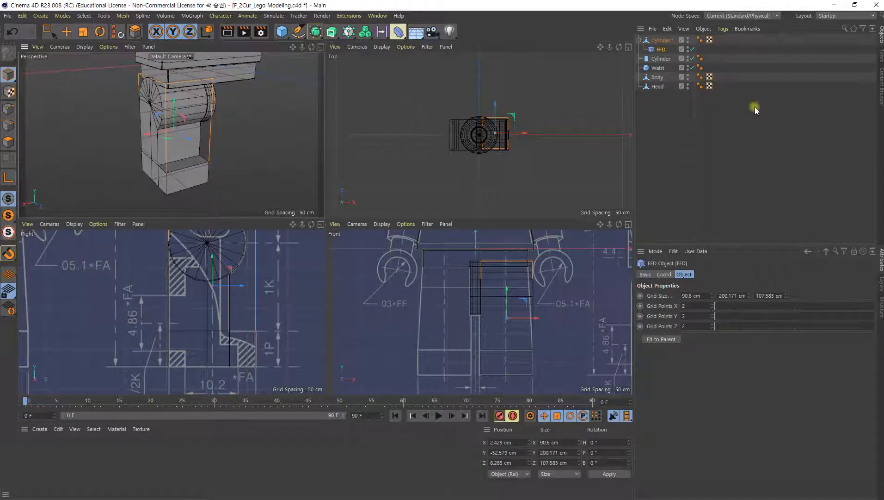
pyautogui.click(8, 108)
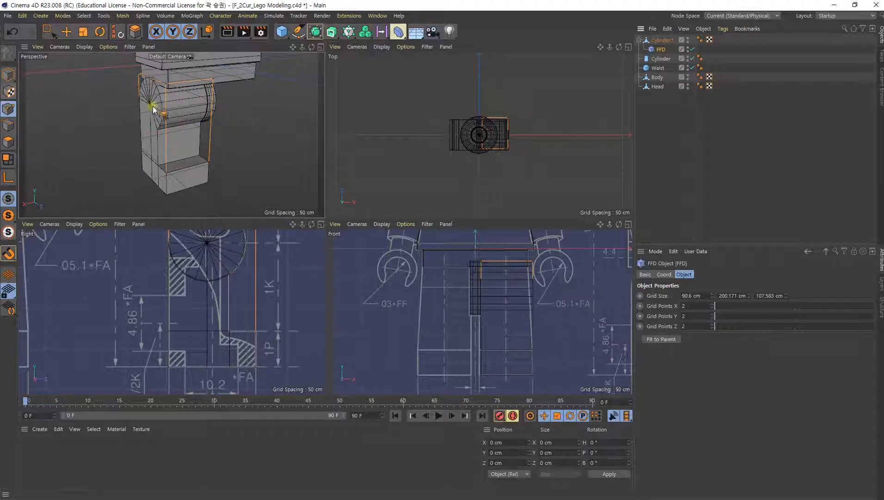
pyautogui.press('e')
pyautogui.click(142, 76)
pyautogui.keyDown('shift'); pyautogui.click(164, 85); pyautogui.keyUp('shift')
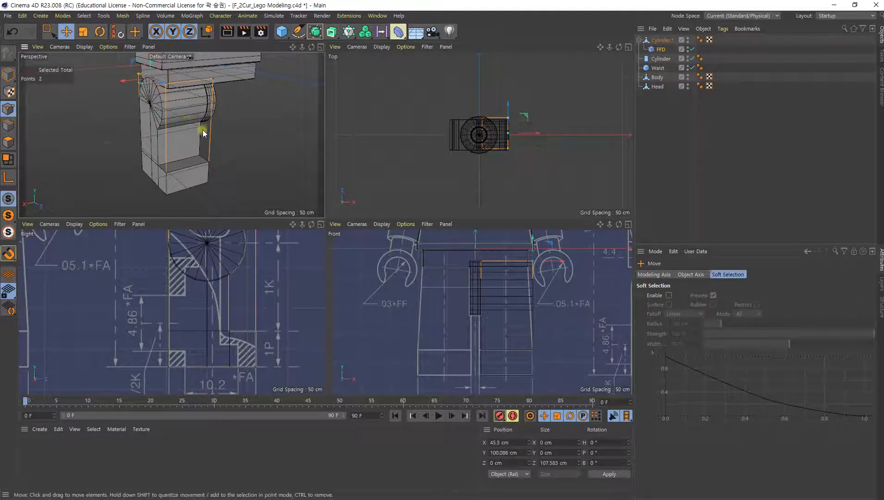
pyautogui.keyDown('alt'); pyautogui.moveTo(204, 130); pyautogui.dragTo(251, 144, button='middle'); pyautogui.keyUp('alt')
pyautogui.keyDown('alt'); pyautogui.moveTo(251, 145); pyautogui.dragTo(273, 148, button='right'); pyautogui.keyUp('alt')
pyautogui.keyDown('alt'); pyautogui.moveTo(273, 149); pyautogui.dragTo(231, 185); pyautogui.keyUp('alt')
pyautogui.keyDown('alt'); pyautogui.moveTo(231, 185); pyautogui.dragTo(201, 154, button='middle'); pyautogui.keyUp('alt')
pyautogui.moveTo(161, 111); pyautogui.dragTo(167, 110)
pyautogui.keyDown('alt'); pyautogui.moveTo(214, 159); pyautogui.dragTo(209, 139, button='middle'); pyautogui.keyUp('alt')
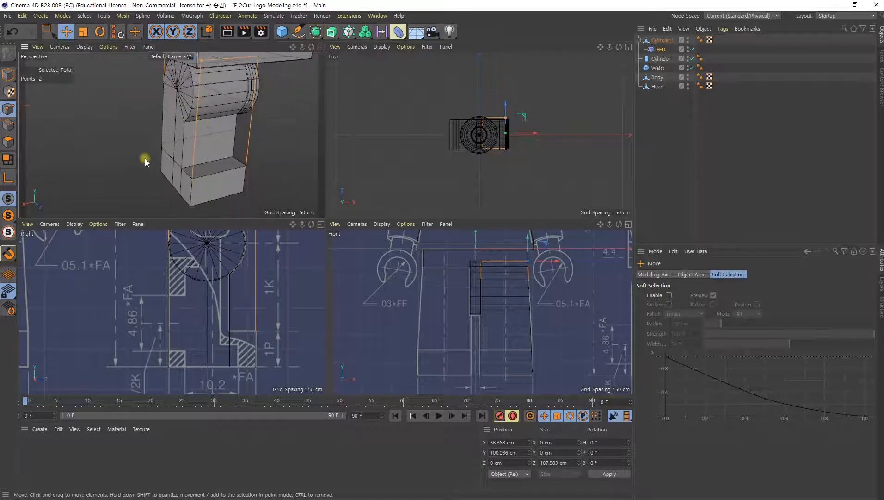
pyautogui.keyDown('alt'); pyautogui.moveTo(175, 73); pyautogui.dragTo(167, 94, button='middle'); pyautogui.keyUp('alt')
pyautogui.middleClick(464, 313)
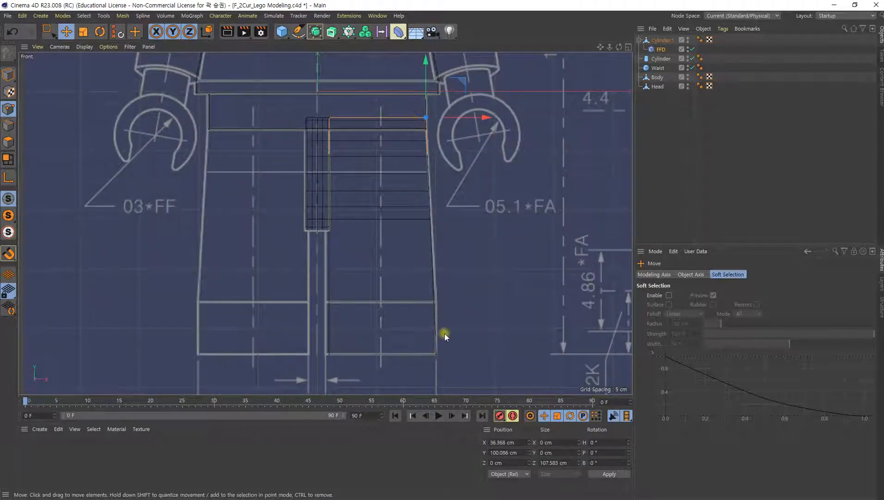
pyautogui.scroll(5, 444, 333)
pyautogui.keyDown('alt'); pyautogui.moveTo(488, 289); pyautogui.dragTo(439, 323, button='middle'); pyautogui.keyUp('alt')
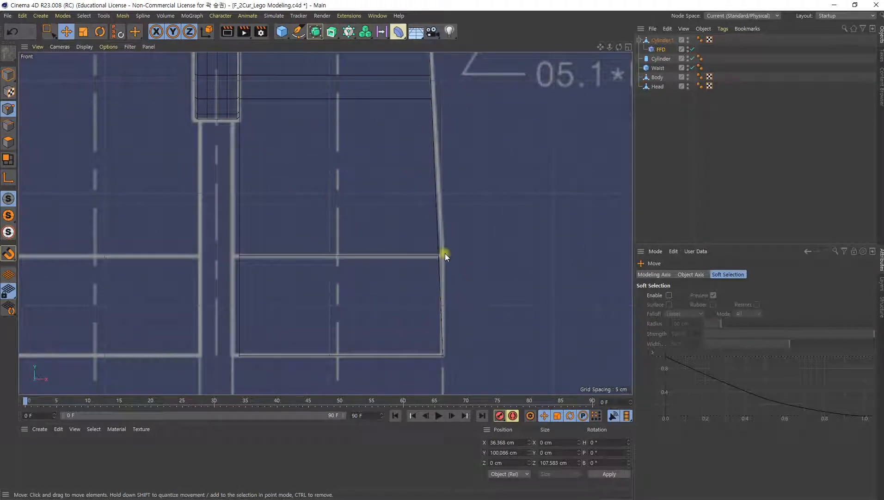
pyautogui.scroll(-5, 444, 153)
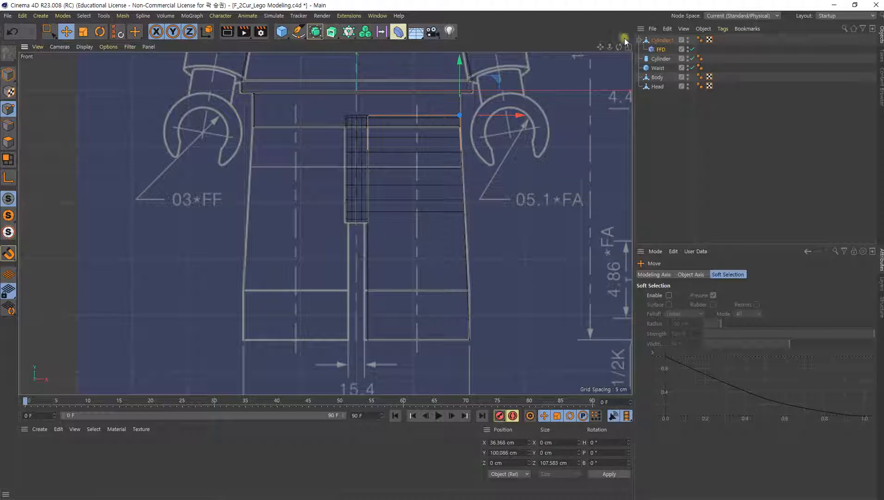
# Step: Raise the whole FFD cage along Y to -4.384 cm so its lower edge sits near the blueprint's foot line
pyautogui.click(660, 49)
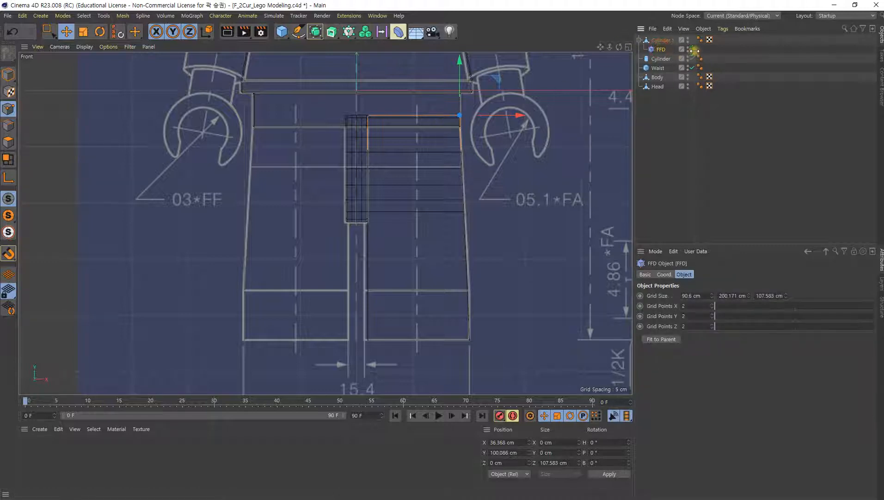
pyautogui.click(8, 77)
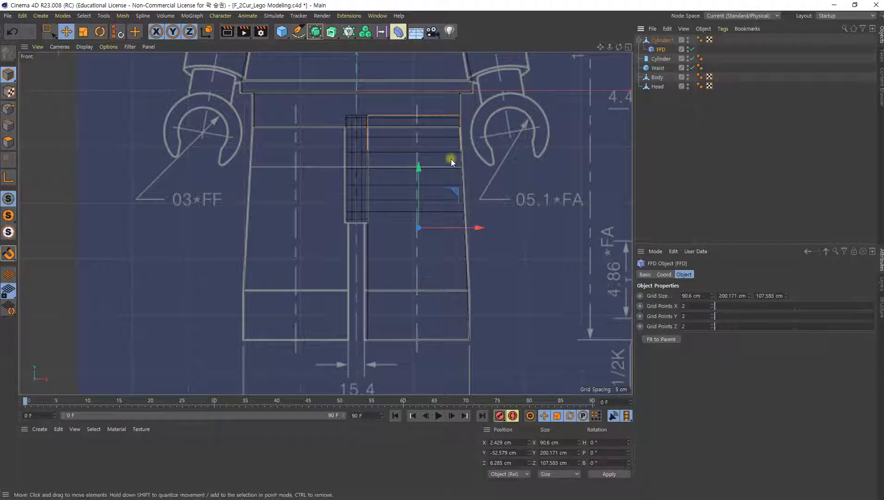
pyautogui.moveTo(419, 168); pyautogui.dragTo(420, 113)
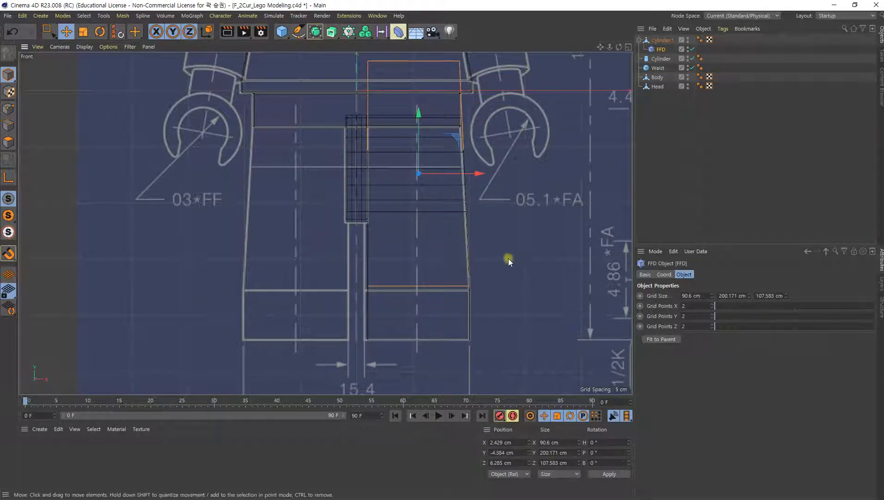
pyautogui.scroll(10, 508, 258)
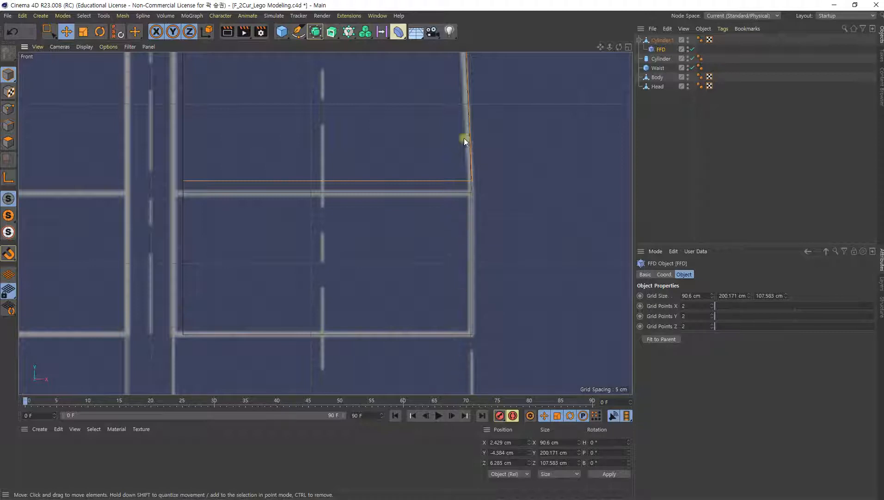
pyautogui.scroll(-8, 441, 240)
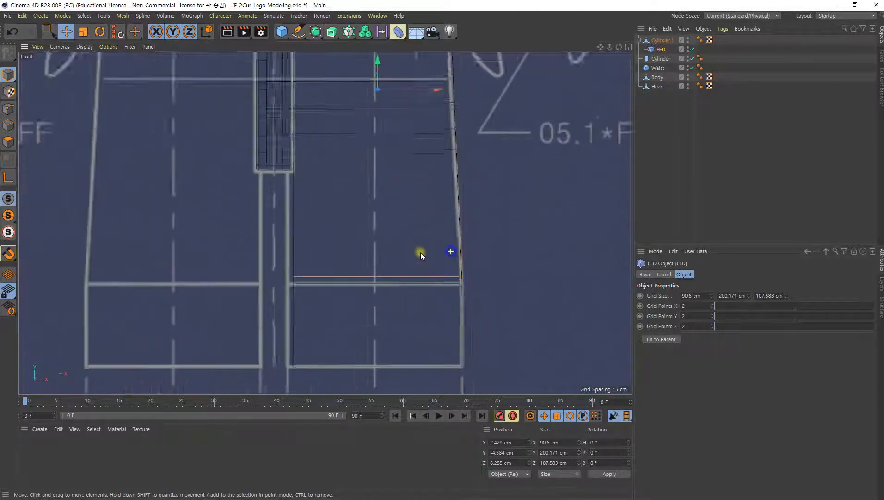
pyautogui.keyDown('alt'); pyautogui.moveTo(446, 150); pyautogui.dragTo(448, 257, button='middle'); pyautogui.keyUp('alt')
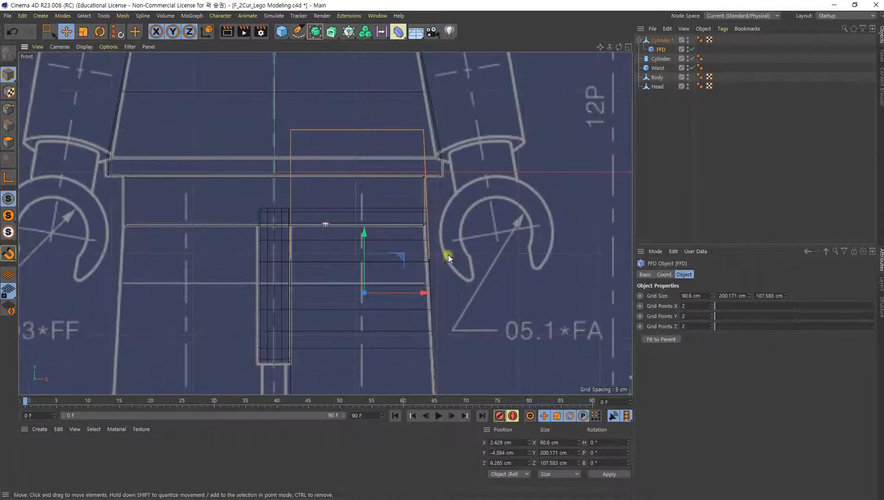
pyautogui.keyDown('alt'); pyautogui.moveTo(439, 166); pyautogui.dragTo(434, 171, button='middle'); pyautogui.keyUp('alt')
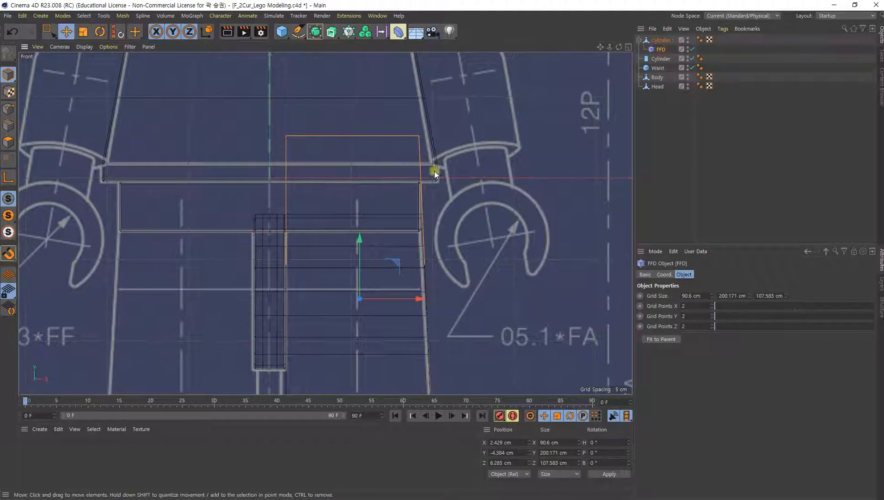
# Step: Select the raised cage's upper outer points and move them inward to X 33.527 cm to match the blueprint's leg taper
pyautogui.click(9, 109)
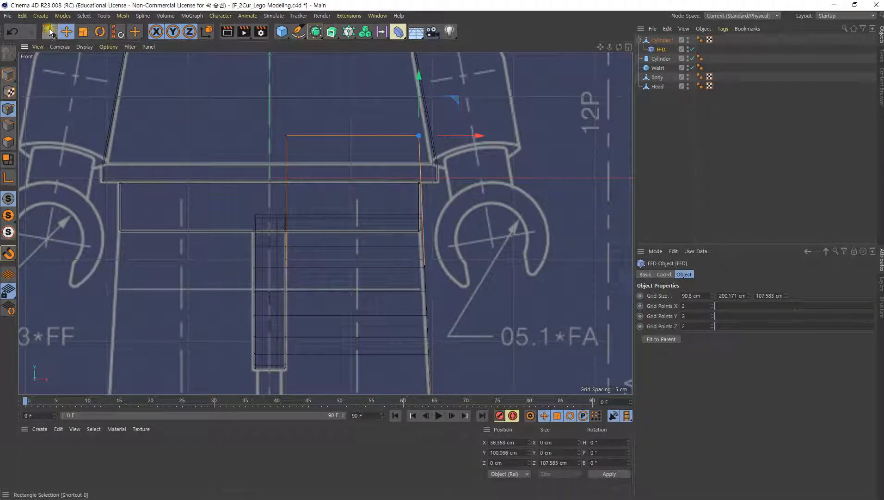
pyautogui.click(50, 32)
pyautogui.moveTo(523, 99); pyautogui.dragTo(384, 185)
pyautogui.moveTo(475, 139); pyautogui.dragTo(470, 139)
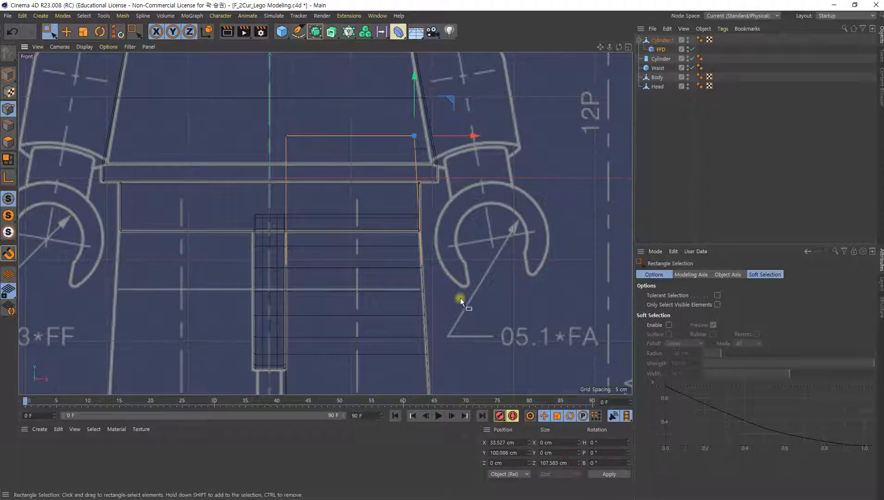
pyautogui.moveTo(460, 300); pyautogui.dragTo(448, 189, button='middle')
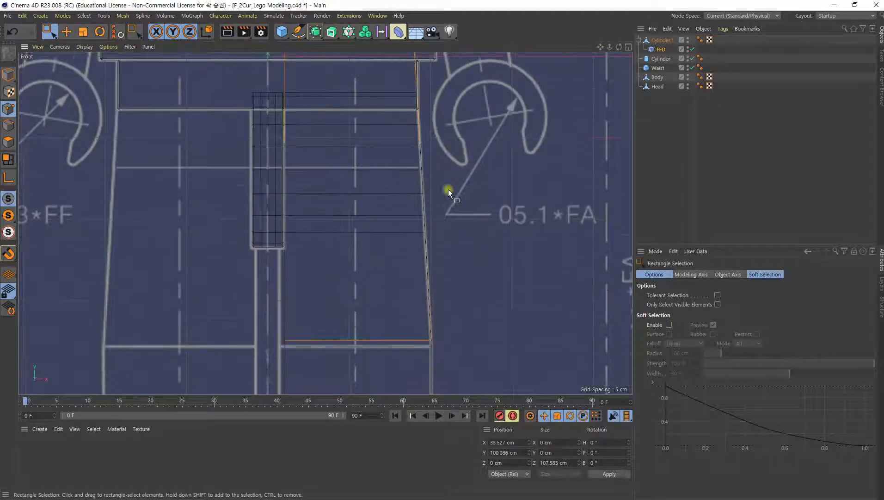
pyautogui.middleClick(436, 237)
pyautogui.middleClick(188, 182)
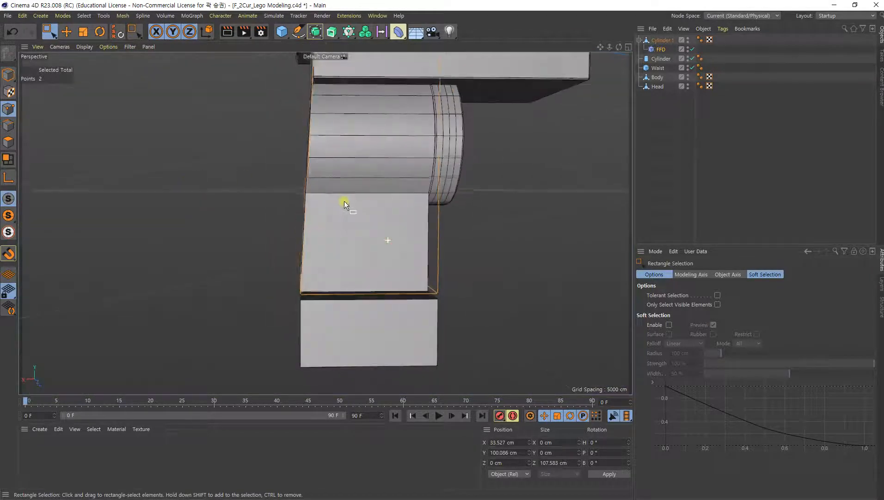
pyautogui.keyDown('alt'); pyautogui.moveTo(344, 201); pyautogui.dragTo(398, 230); pyautogui.keyUp('alt')
# Step: Merge the leg and its FFD deformer into one polygon object with Connect Objects + Delete
pyautogui.click(664, 41)
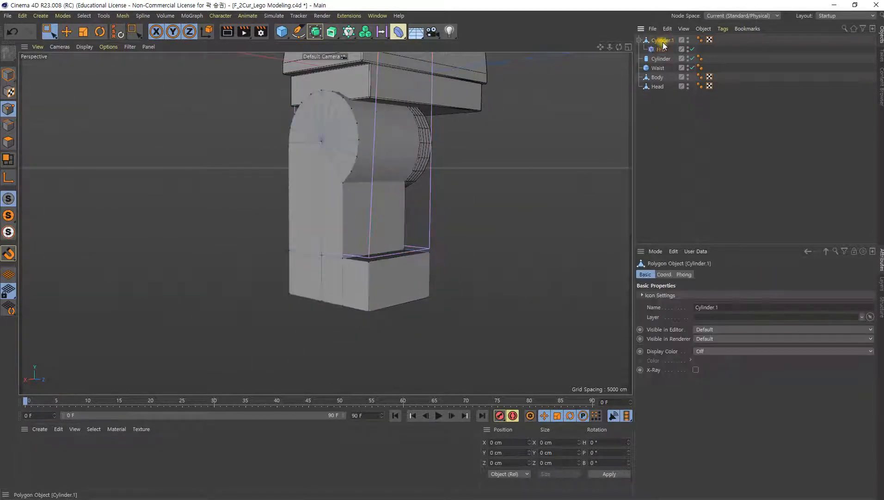
pyautogui.keyDown('ctrl'); pyautogui.click(661, 48); pyautogui.keyUp('ctrl')
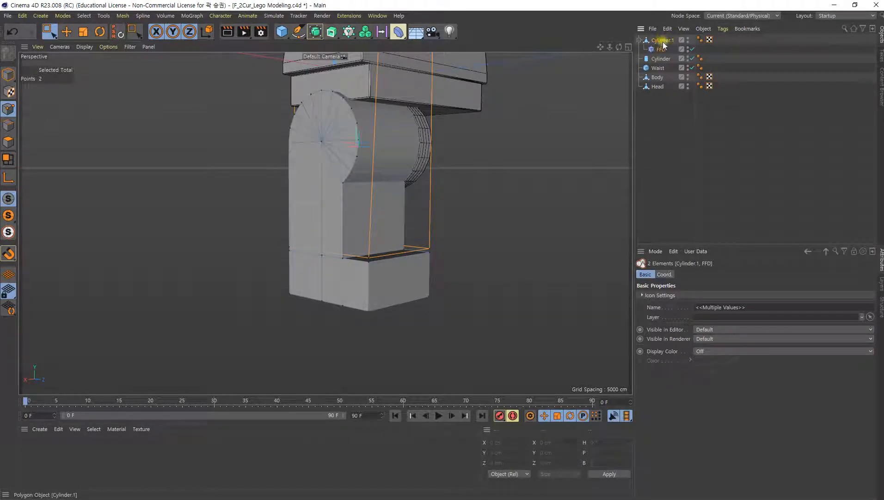
pyautogui.rightClick(661, 43)
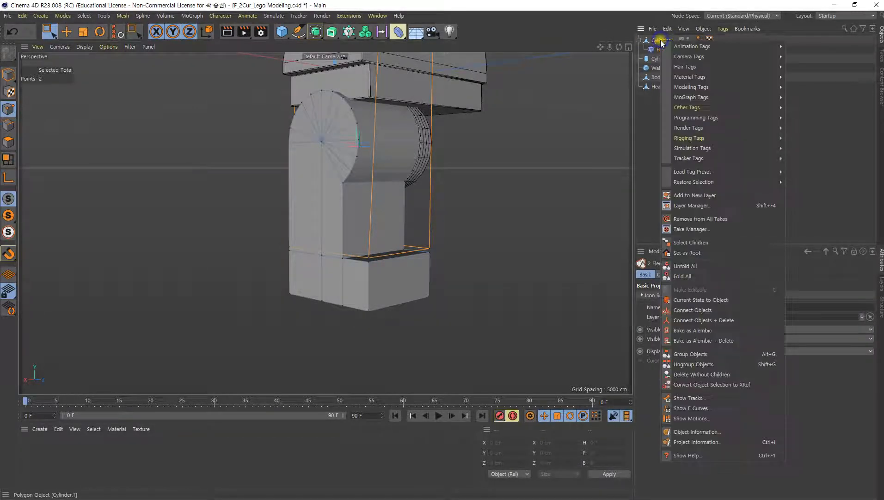
pyautogui.click(732, 320)
pyautogui.rightClick(662, 40)
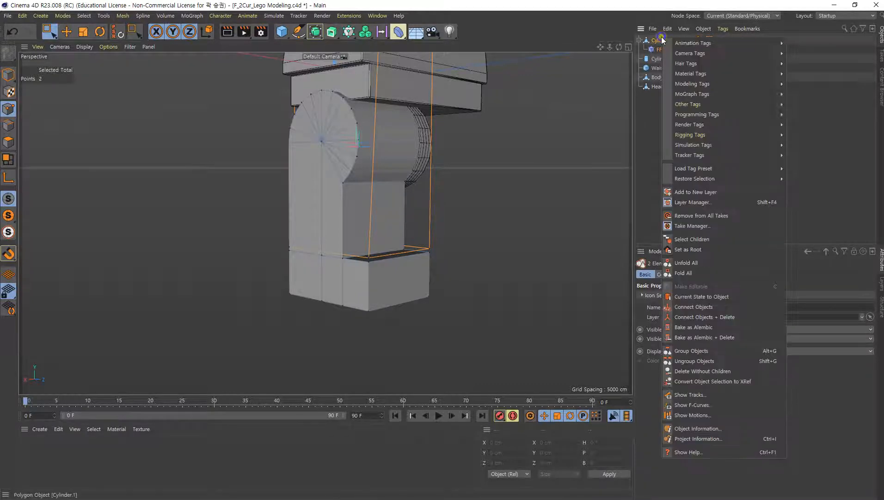
pyautogui.click(715, 320)
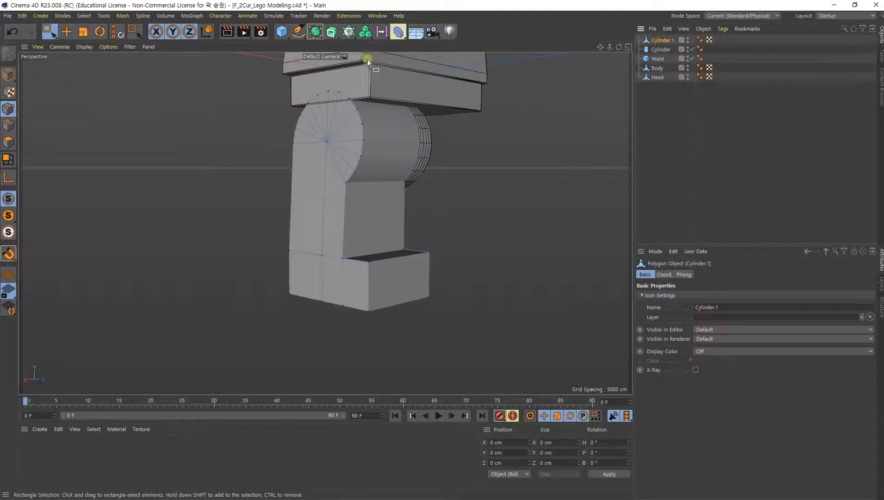
# Step: Add a Bevel deformer as a child of the leg, using the angle threshold of 40° and 1 cm offset
pyautogui.keyDown('alt'); pyautogui.moveTo(496, 257); pyautogui.dragTo(454, 256); pyautogui.keyUp('alt')
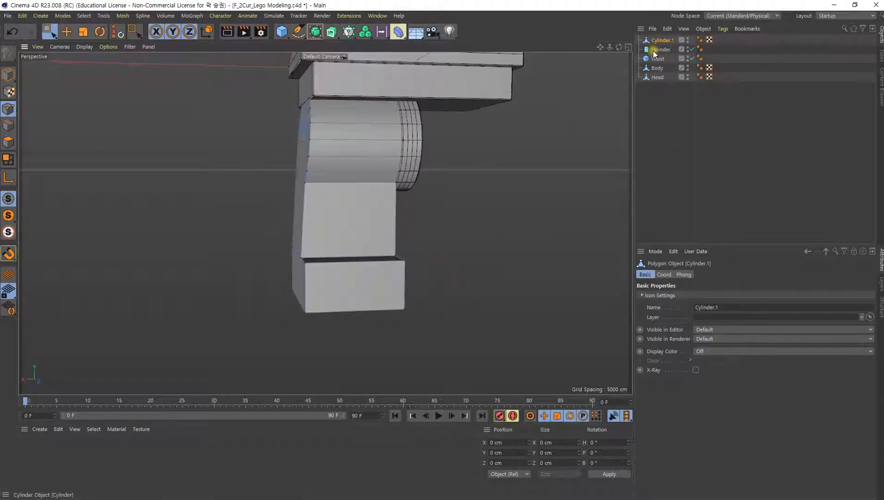
pyautogui.moveTo(401, 34); pyautogui.dragTo(561, 166)
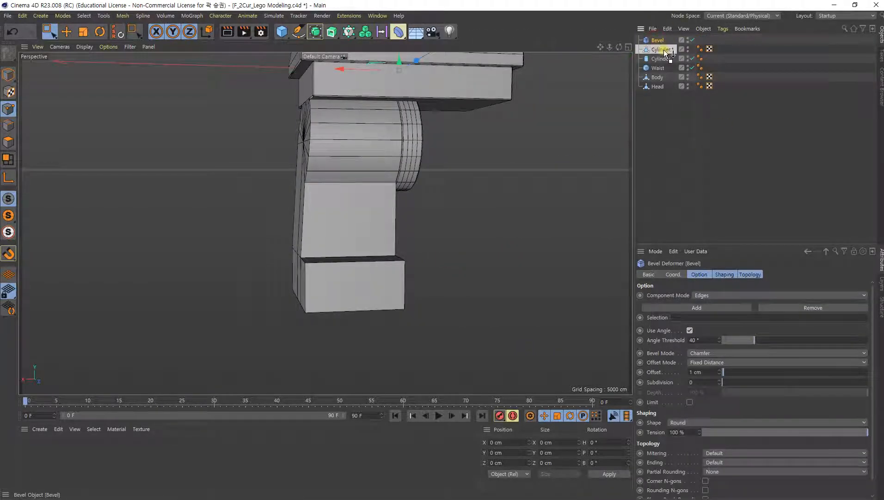
pyautogui.moveTo(664, 50); pyautogui.dragTo(664, 50)
pyautogui.keyDown('alt'); pyautogui.moveTo(355, 263); pyautogui.dragTo(387, 288); pyautogui.keyUp('alt')
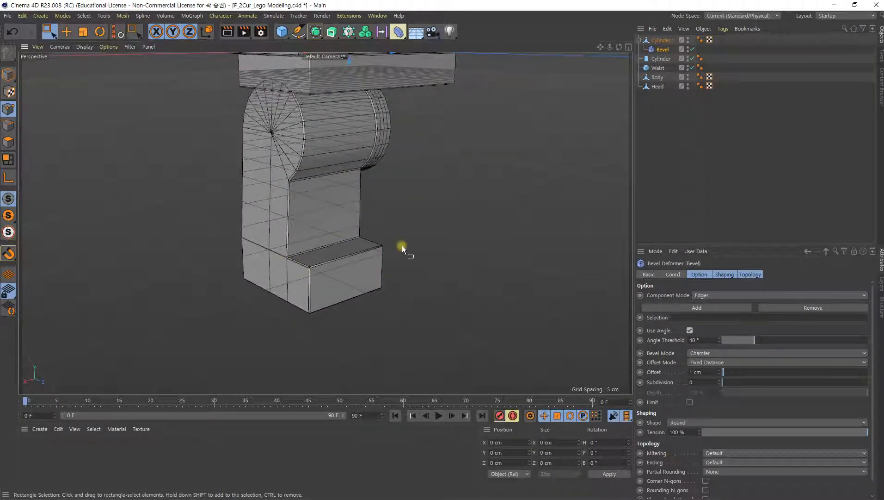
pyautogui.keyDown('alt'); pyautogui.moveTo(403, 248); pyautogui.dragTo(440, 262); pyautogui.keyUp('alt')
pyautogui.keyDown('alt'); pyautogui.moveTo(516, 252); pyautogui.dragTo(625, 175); pyautogui.keyUp('alt')
pyautogui.keyDown('alt'); pyautogui.moveTo(270, 281); pyautogui.dragTo(335, 142); pyautogui.keyUp('alt')
# Step: Merge the leg and its Bevel deformer with Connect Objects + Delete, and rename the resulting object Leg.R
pyautogui.keyDown('ctrl'); pyautogui.click(667, 43); pyautogui.keyUp('ctrl')
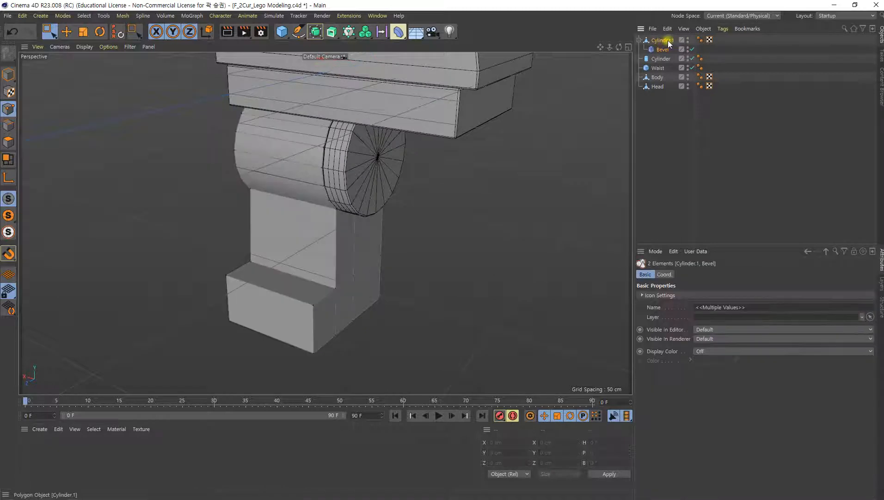
pyautogui.rightClick(667, 41)
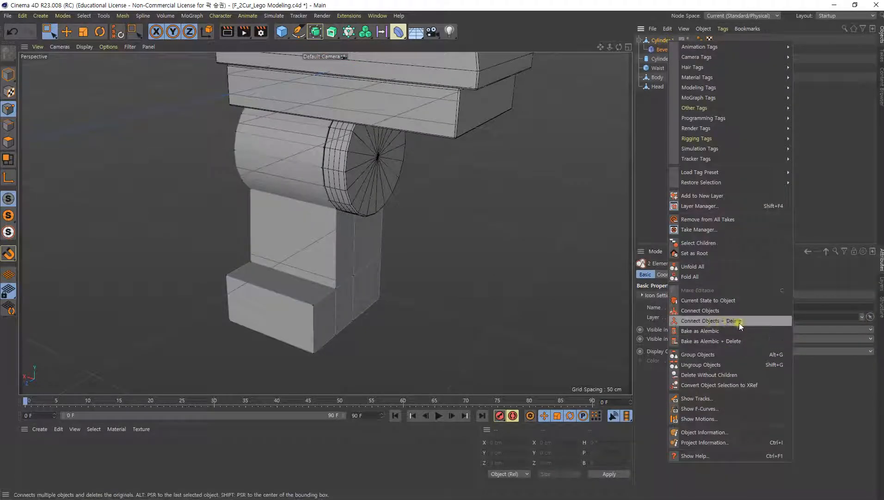
pyautogui.click(706, 321)
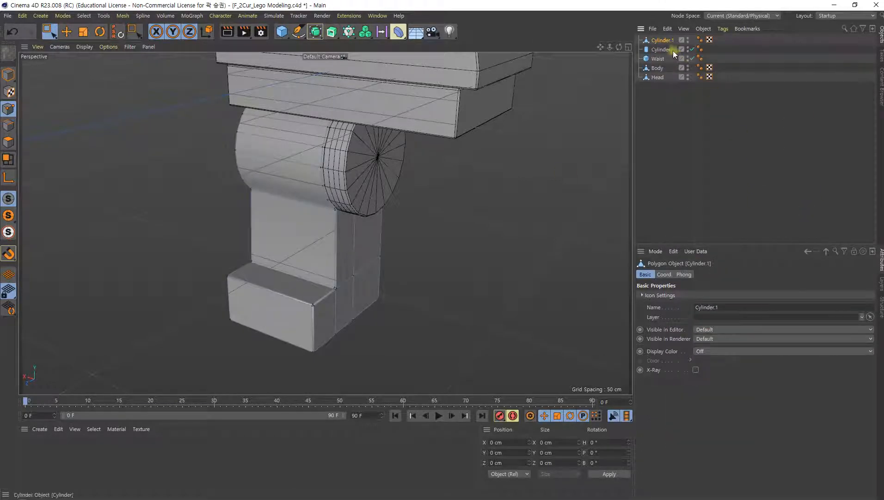
pyautogui.doubleClick(668, 39)
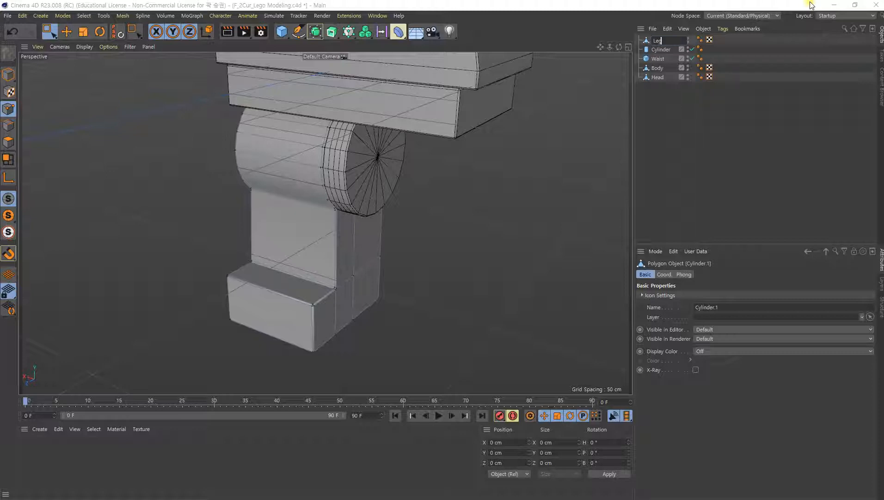
pyautogui.press('Return')
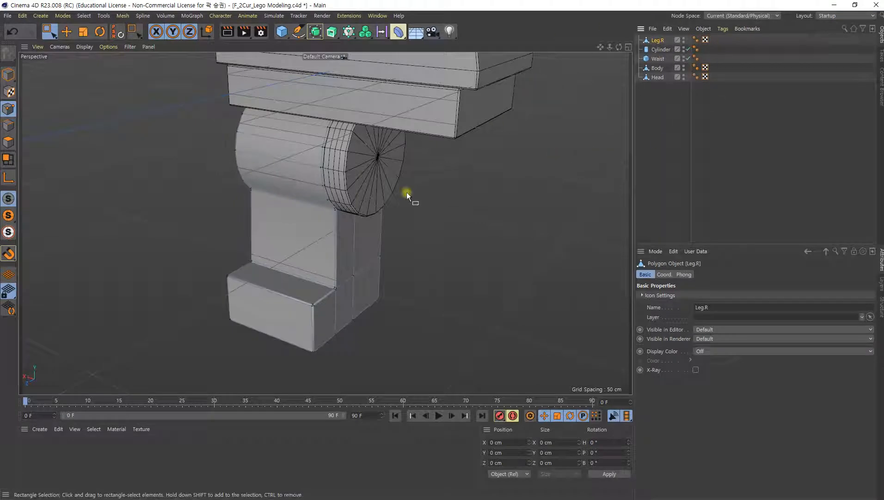
# Step: Check in the object list which minifigure parts are still parametric primitives and which are polygon objects with UVW tags
pyautogui.keyDown('alt'); pyautogui.moveTo(426, 178); pyautogui.dragTo(428, 197, button='middle'); pyautogui.keyUp('alt')
pyautogui.keyDown('alt'); pyautogui.moveTo(344, 212); pyautogui.dragTo(358, 191); pyautogui.keyUp('alt')
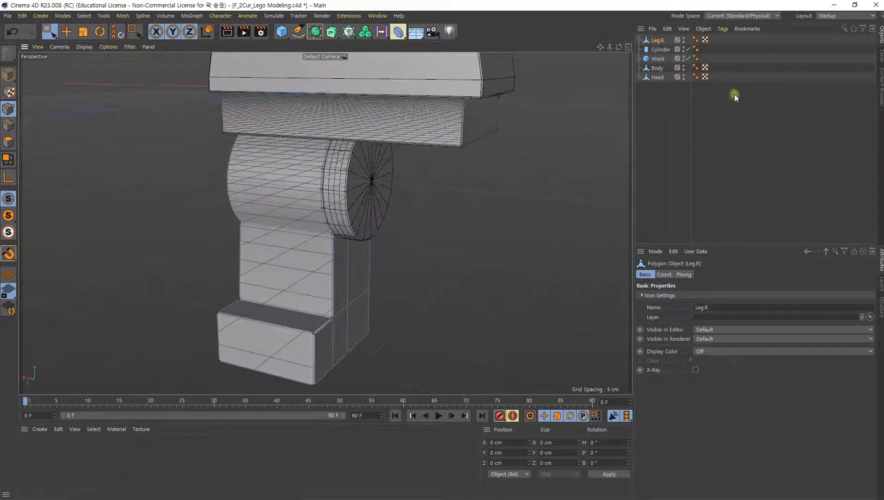
pyautogui.click(705, 77)
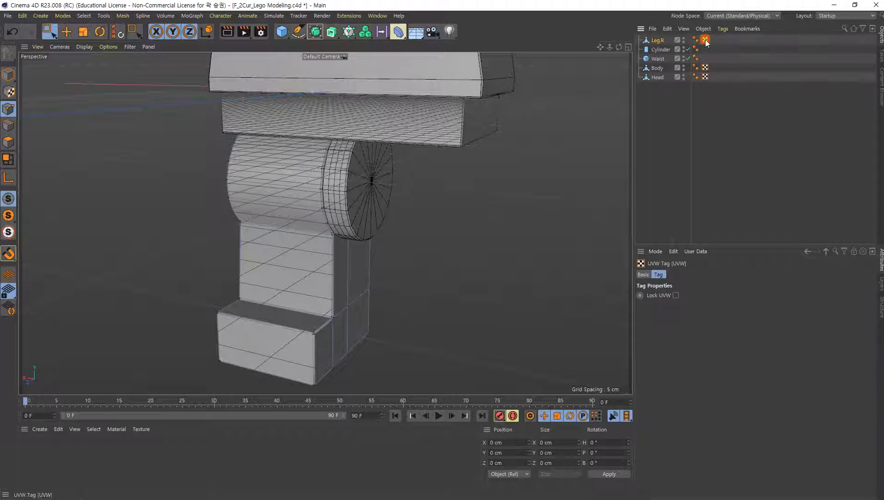
pyautogui.click(659, 58)
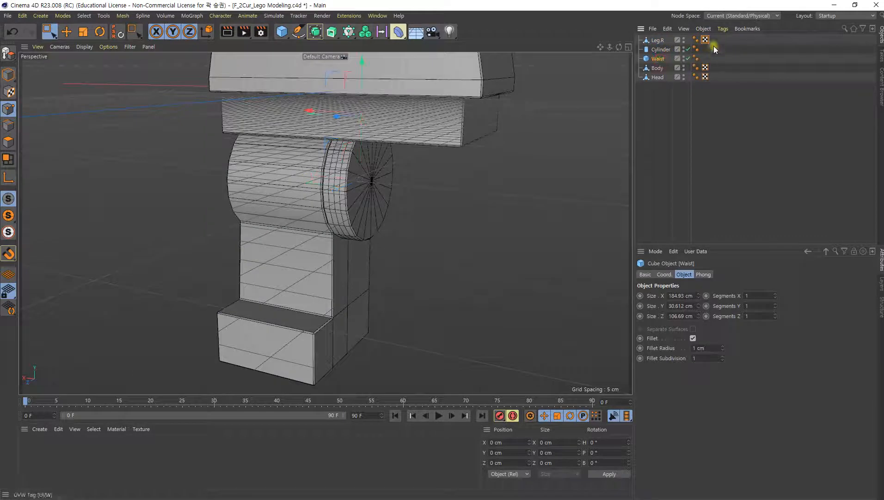
pyautogui.click(661, 49)
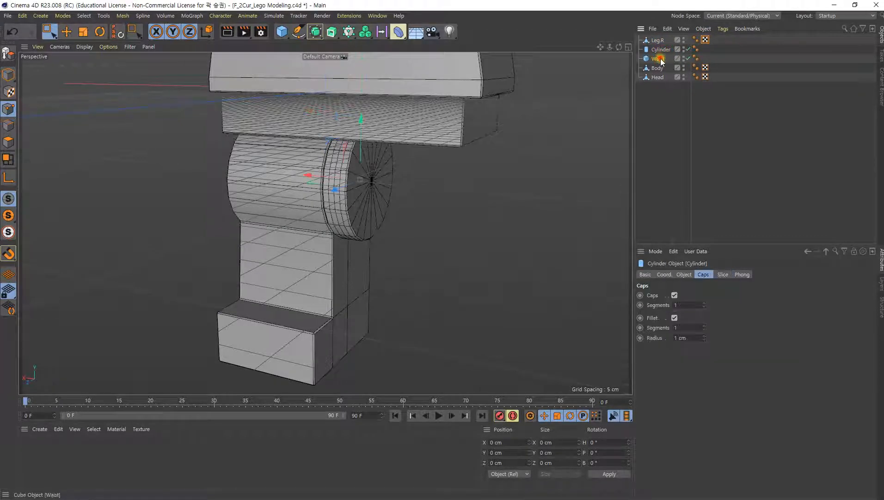
pyautogui.click(658, 58)
pyautogui.click(659, 68)
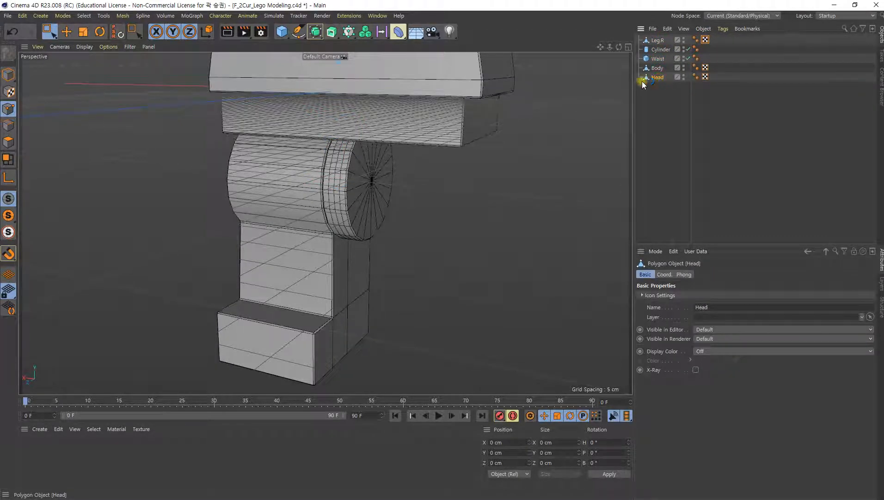
pyautogui.click(648, 77)
pyautogui.click(662, 50)
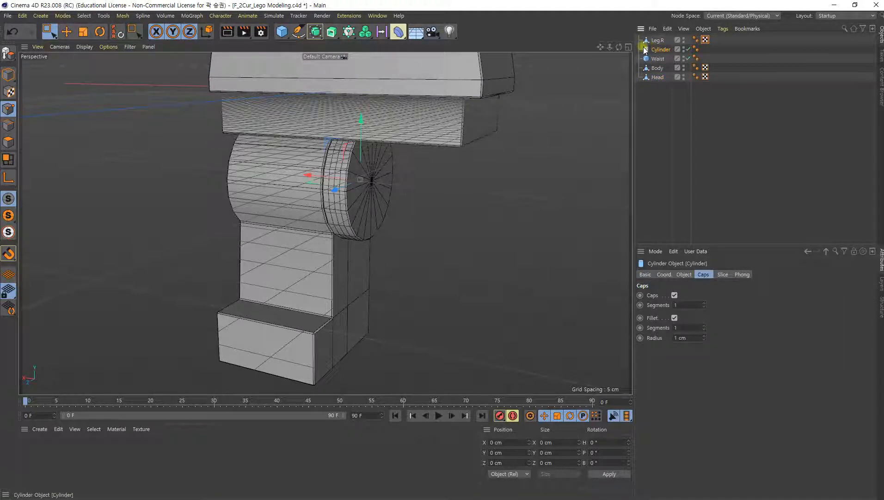
pyautogui.click(659, 60)
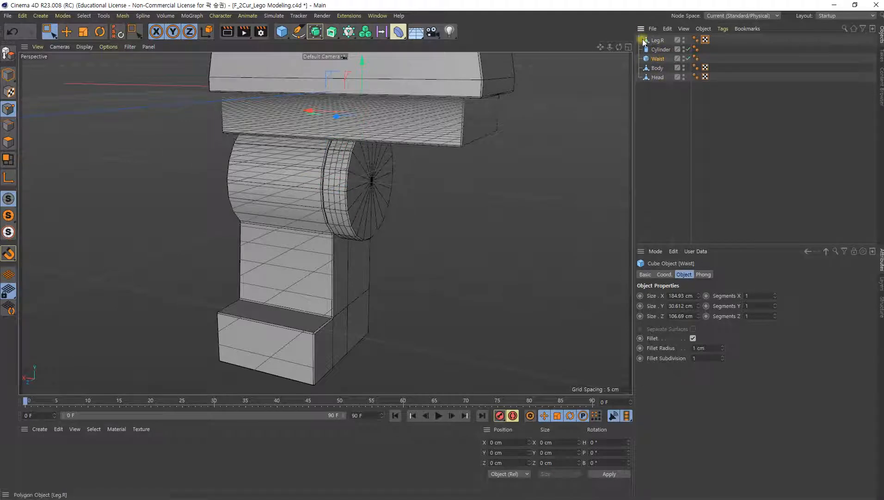
pyautogui.click(831, 16)
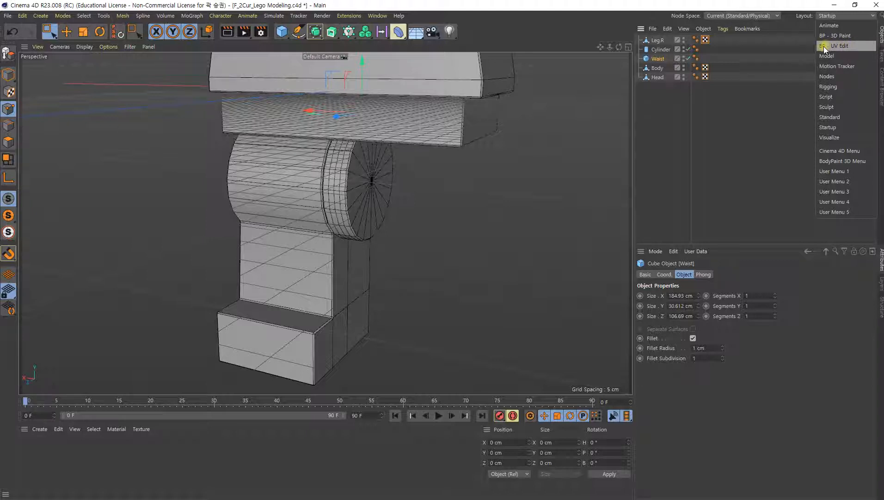
pyautogui.click(729, 113)
# Step: Convert the parametric Waist cube and the Cylinder into editable polygon objects
pyautogui.click(661, 55)
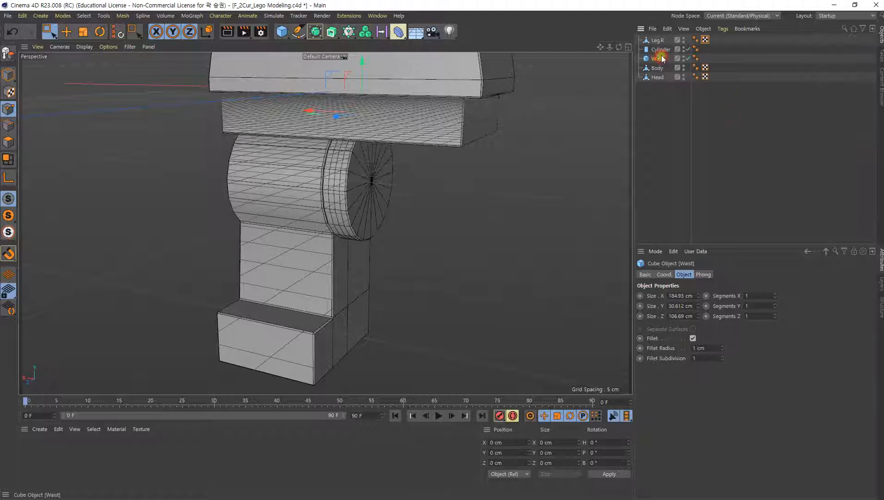
pyautogui.click(7, 53)
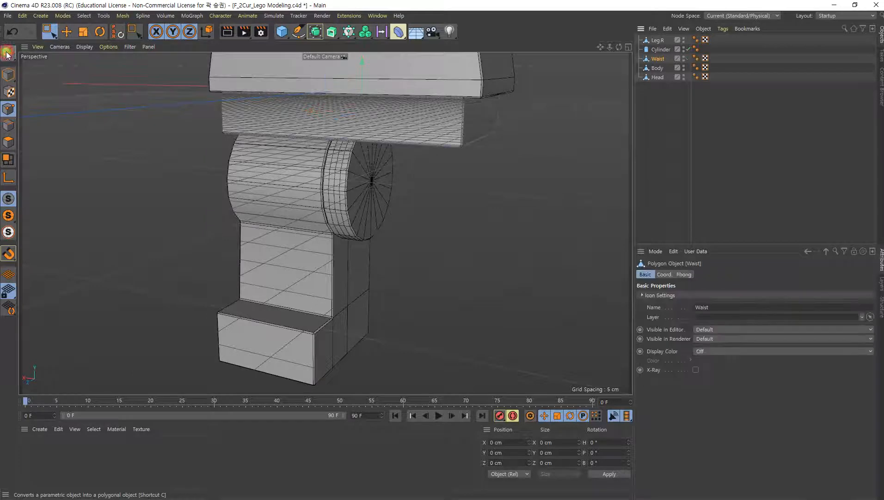
pyautogui.click(661, 49)
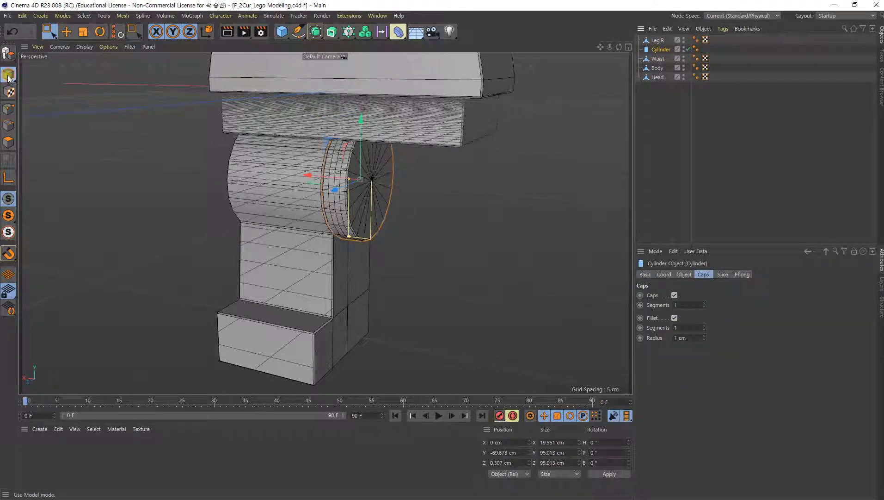
pyautogui.click(8, 53)
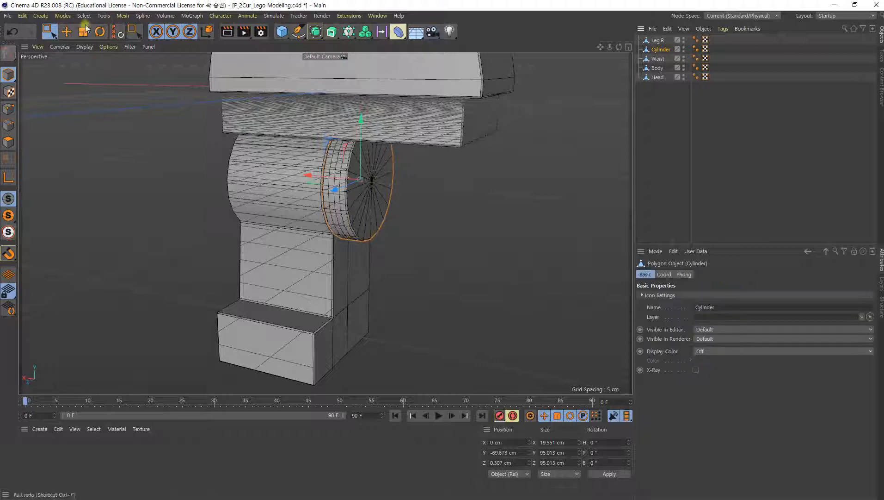
pyautogui.click(519, 210)
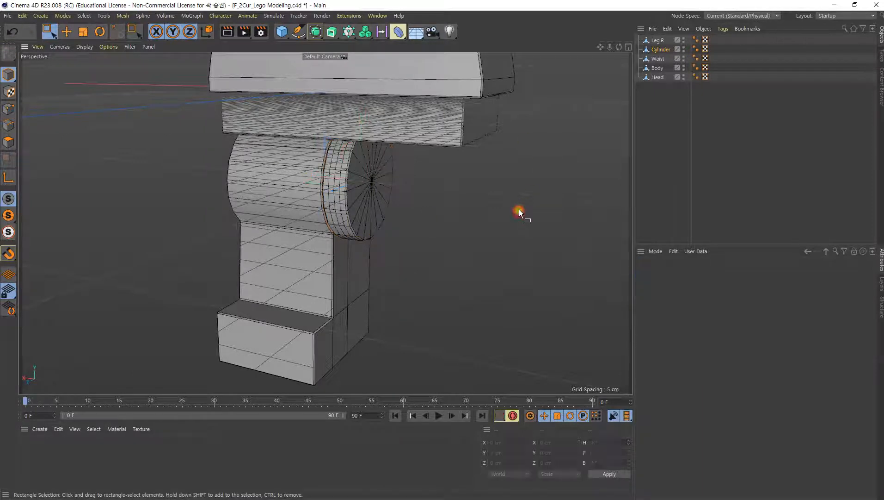
# Step: Rename the Cylinder object to Cycle
pyautogui.click(662, 50)
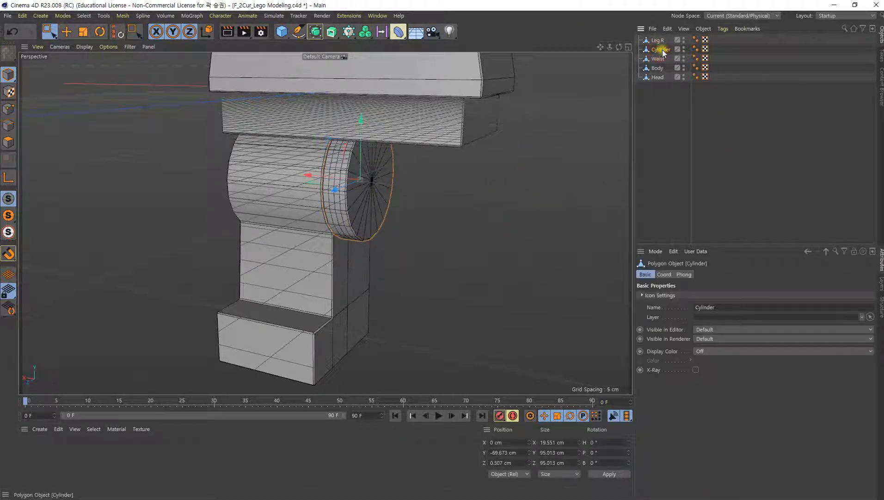
pyautogui.doubleClick(661, 49)
pyautogui.write('Cyc')
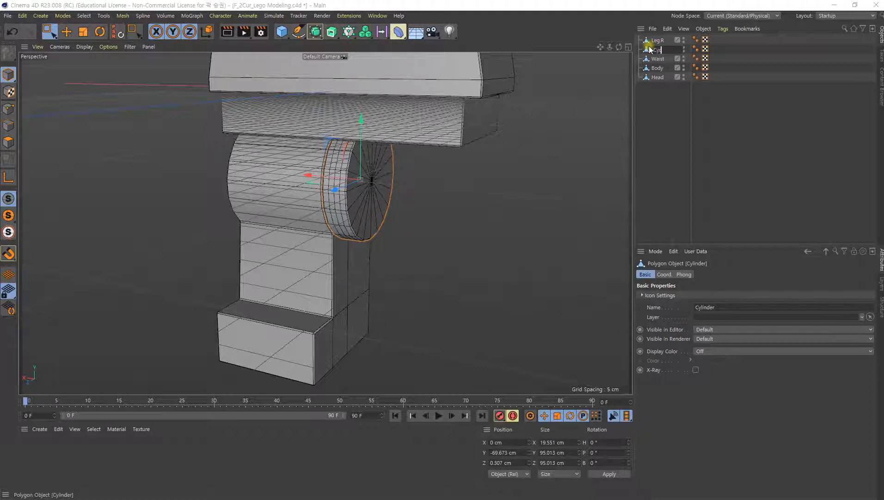
pyautogui.write('le')
pyautogui.press('Return')
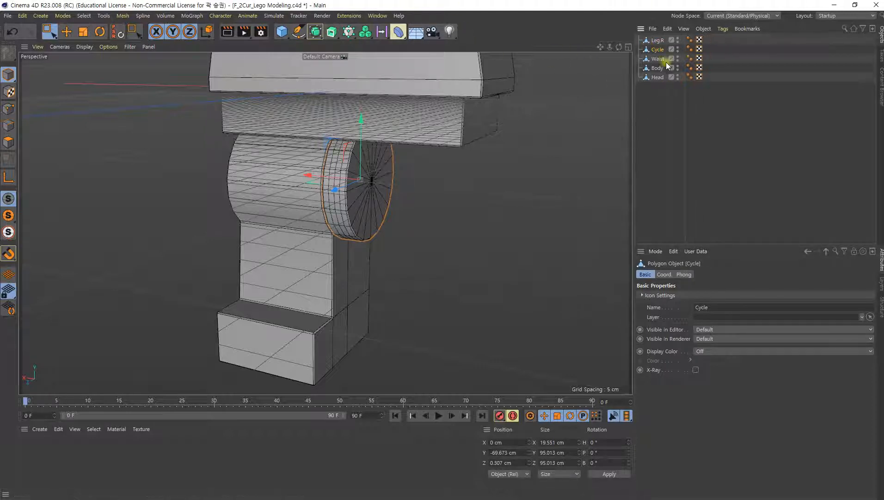
# Step: Add a 200 cm cube and move it in the front view to about X 215 cm, Y 75.5 cm for the arm
pyautogui.keyDown('alt'); pyautogui.moveTo(462, 211); pyautogui.dragTo(329, 197, button='right'); pyautogui.keyUp('alt')
pyautogui.keyDown('alt'); pyautogui.moveTo(318, 162); pyautogui.dragTo(325, 223, button='middle'); pyautogui.keyUp('alt')
pyautogui.keyDown('alt'); pyautogui.moveTo(398, 208); pyautogui.dragTo(477, 210); pyautogui.keyUp('alt')
pyautogui.middleClick(430, 209)
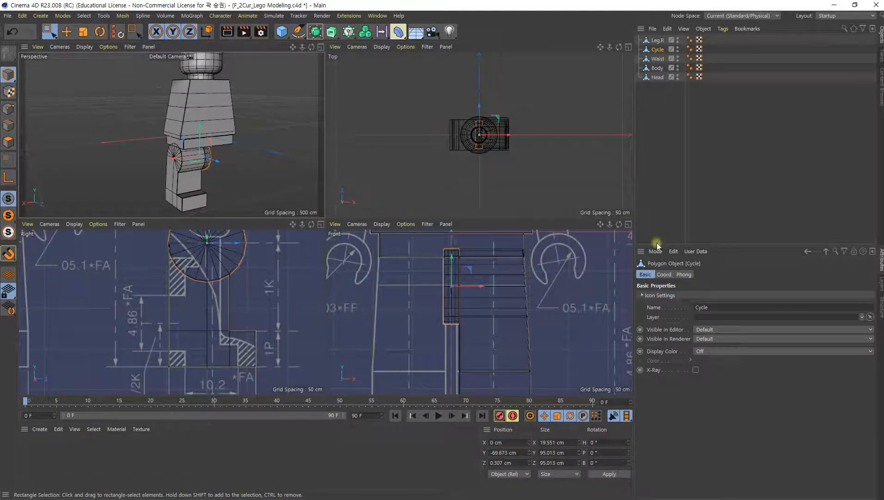
pyautogui.keyDown('alt'); pyautogui.moveTo(472, 296); pyautogui.dragTo(429, 313, button='right'); pyautogui.keyUp('alt')
pyautogui.middleClick(466, 295)
pyautogui.keyDown('alt'); pyautogui.moveTo(436, 233); pyautogui.dragTo(474, 303, button='middle'); pyautogui.keyUp('alt')
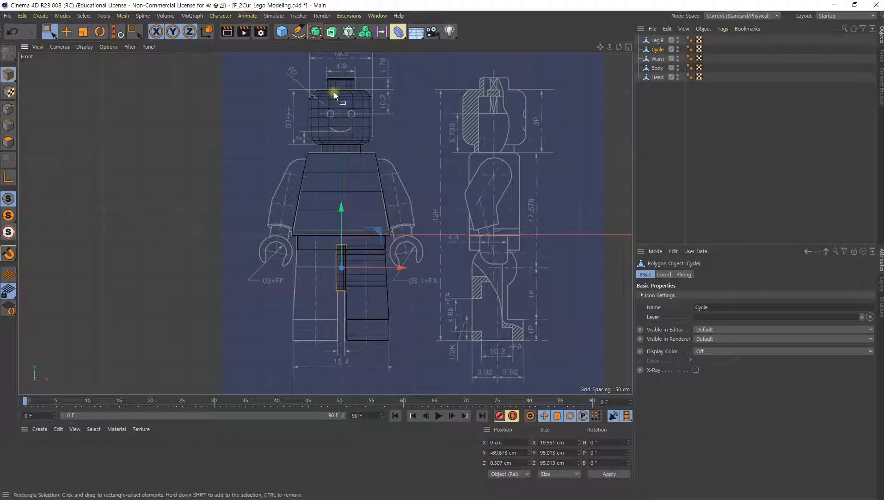
pyautogui.click(280, 34)
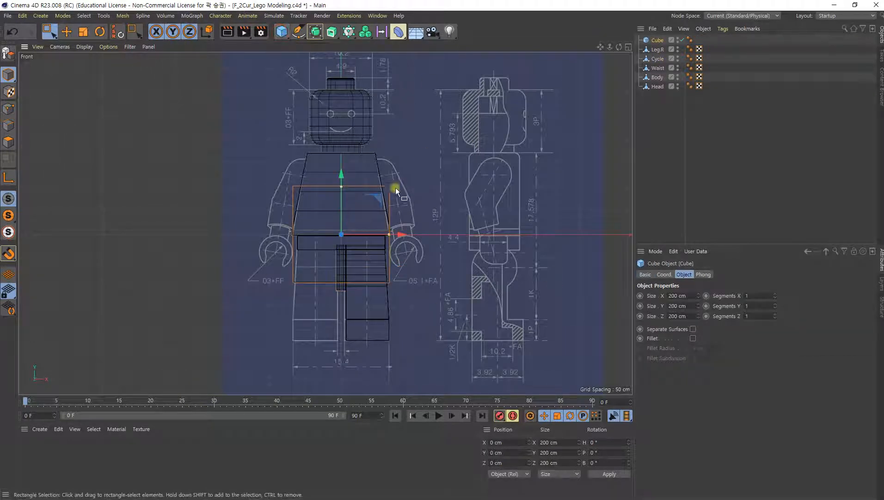
pyautogui.moveTo(401, 235); pyautogui.dragTo(504, 235)
pyautogui.moveTo(444, 175); pyautogui.dragTo(444, 139)
# Step: Set the cube's Y segments to 2 and convert it into an editable polygon object
pyautogui.middleClick(444, 222)
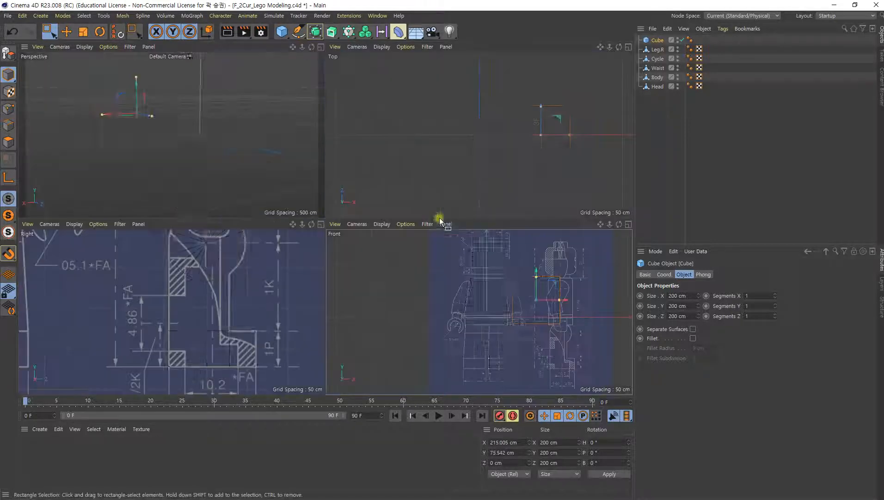
pyautogui.middleClick(177, 309)
pyautogui.scroll(-10, 389, 196)
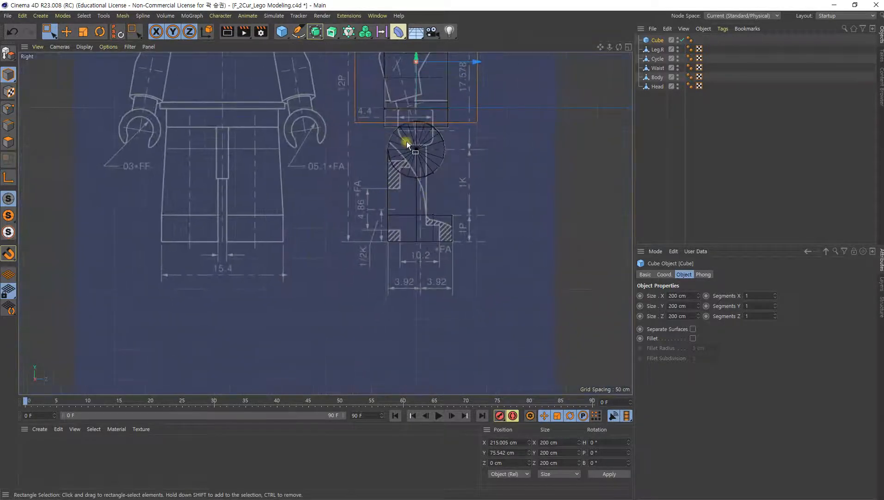
pyautogui.scroll(3, 369, 180)
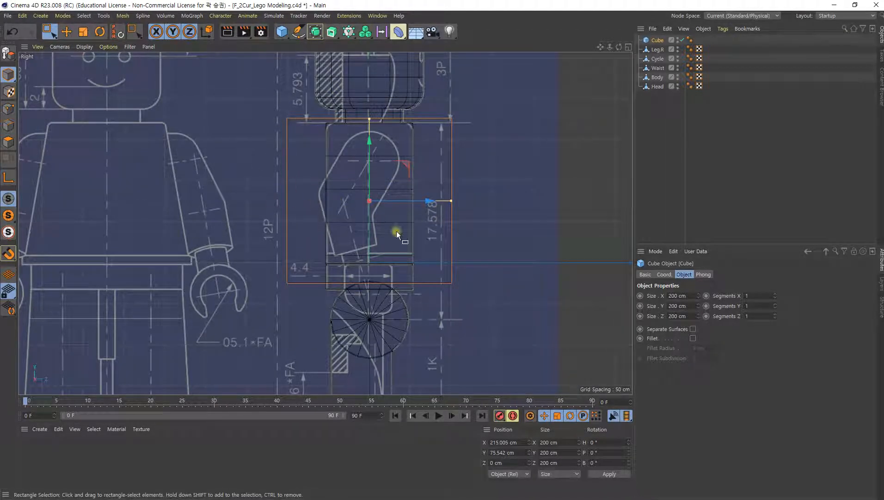
pyautogui.click(776, 304)
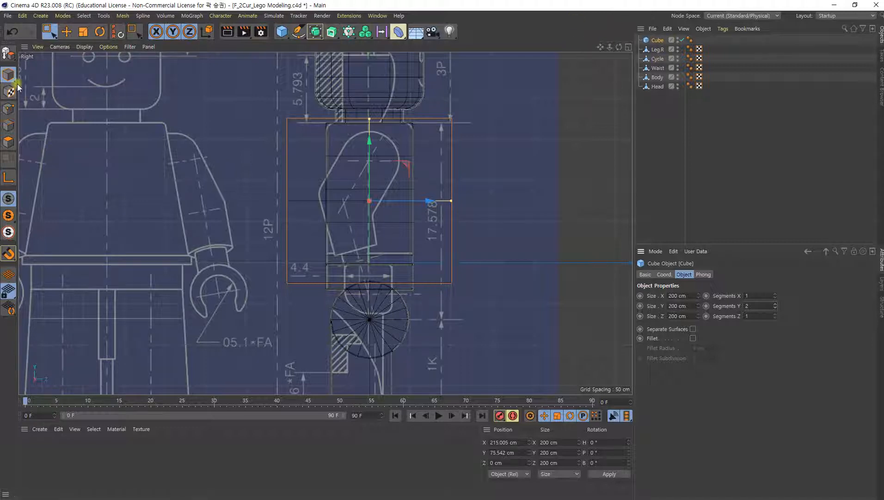
pyautogui.click(9, 53)
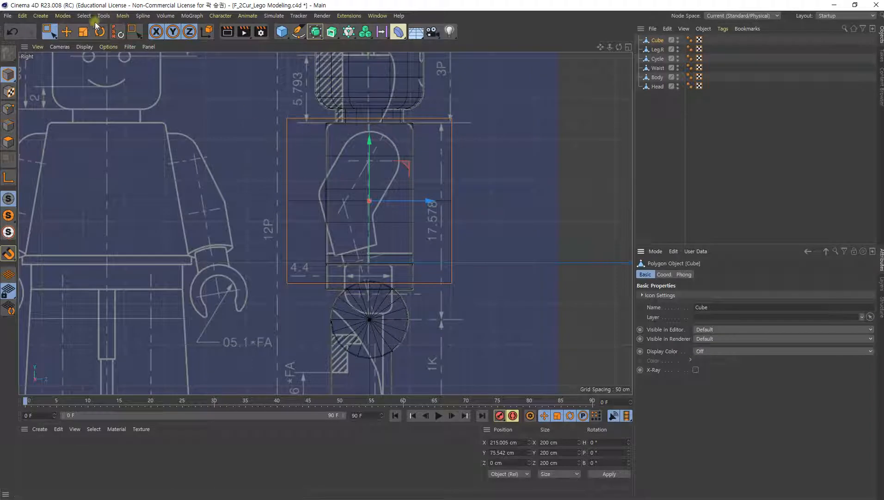
# Step: Move the cube's top point pairs onto the blueprint arm's shoulder outline, at about Y 66.8, Z -30.3 cm and Y 32.2, Z 32.8 cm
pyautogui.click(50, 35)
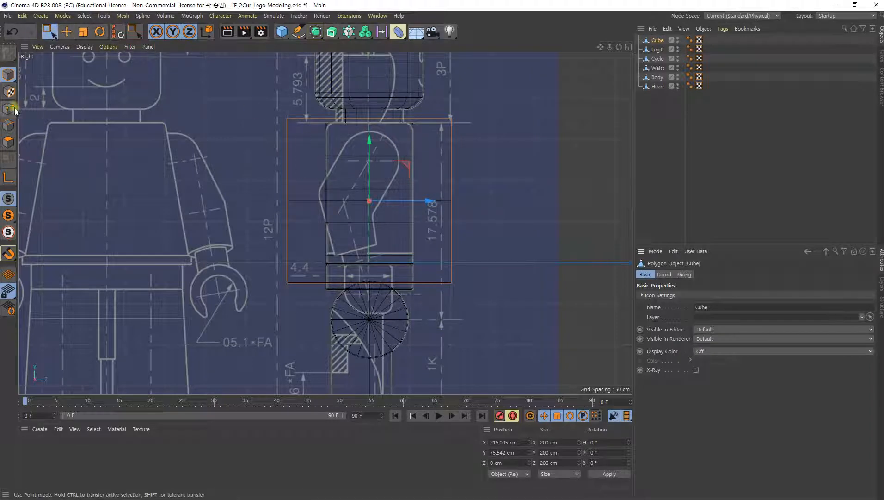
pyautogui.click(8, 109)
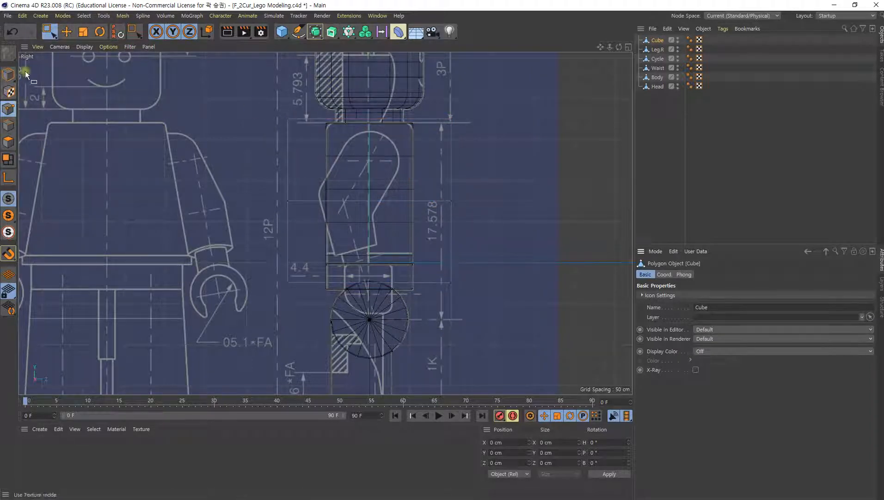
pyautogui.click(49, 31)
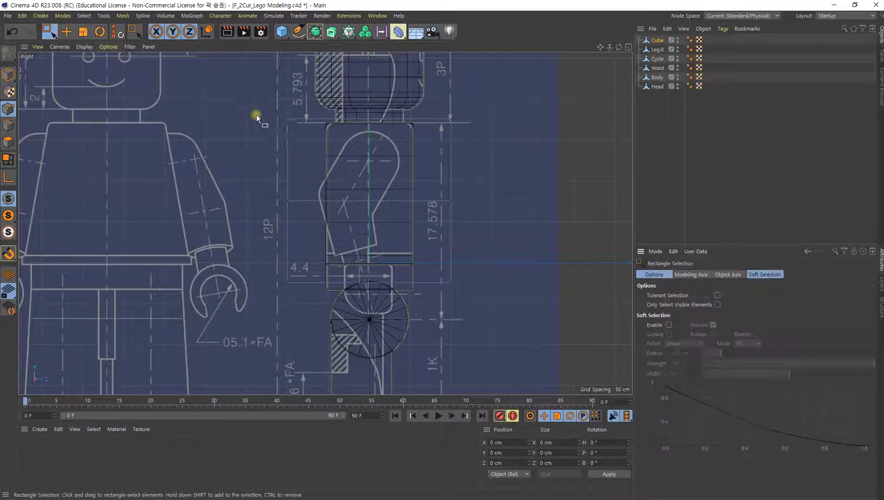
pyautogui.moveTo(259, 99); pyautogui.dragTo(333, 162)
pyautogui.moveTo(249, 71); pyautogui.dragTo(355, 162)
pyautogui.scroll(3, 277, 154)
pyautogui.scroll(5, 277, 153)
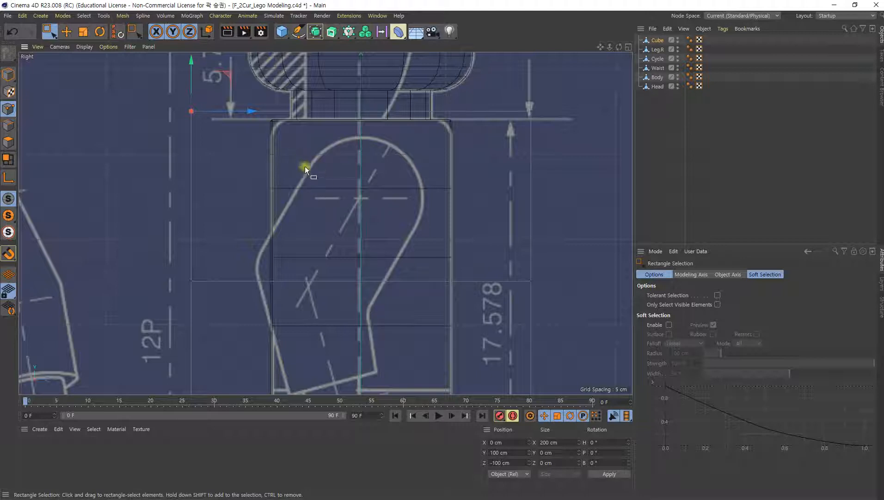
pyautogui.moveTo(226, 75); pyautogui.dragTo(345, 130)
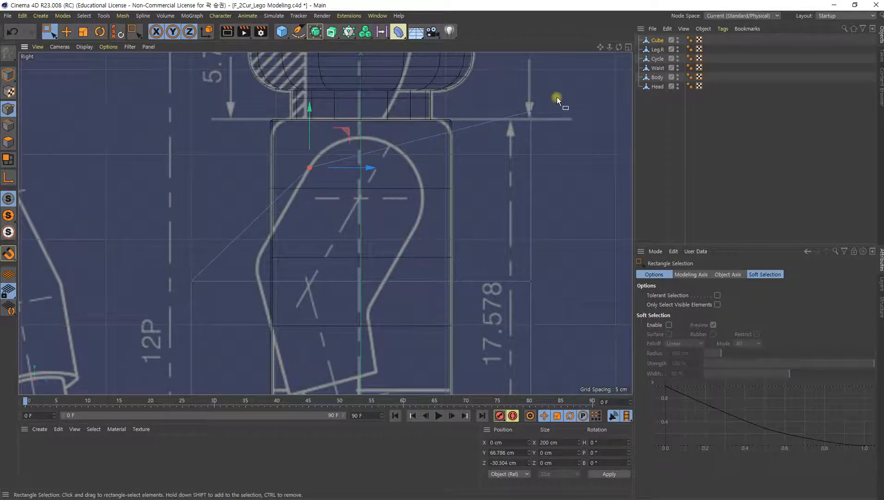
pyautogui.moveTo(564, 85); pyautogui.dragTo(452, 194)
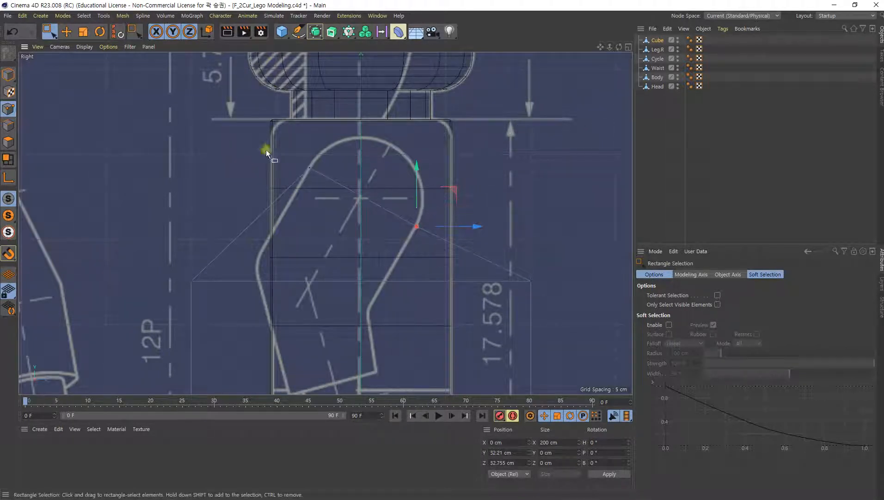
# Step: Move the cube's middle point pairs onto the arm's elbow bends in the side blueprint, the inner pair at about Y -18.2 cm, Z 3.9 cm
pyautogui.keyDown('alt'); pyautogui.moveTo(428, 285); pyautogui.dragTo(424, 173, button='middle'); pyautogui.keyUp('alt')
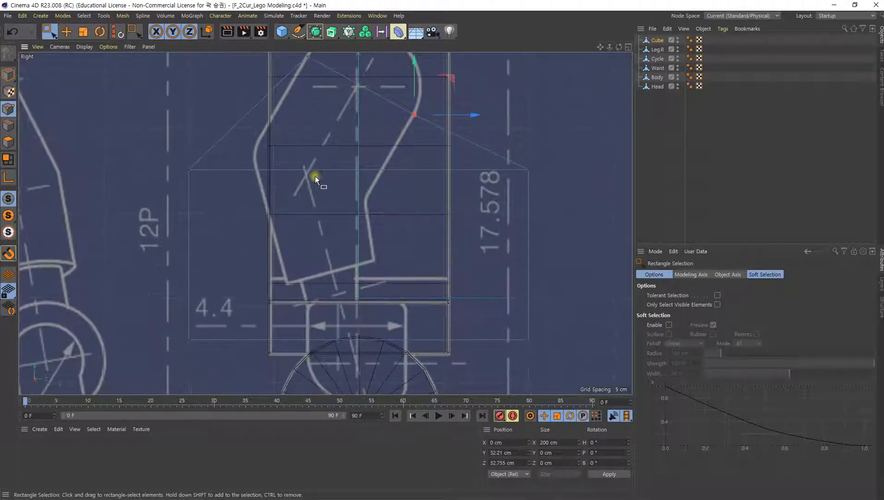
pyautogui.moveTo(172, 151); pyautogui.dragTo(209, 196)
pyautogui.moveTo(222, 134); pyautogui.dragTo(291, 116)
pyautogui.moveTo(547, 142); pyautogui.dragTo(402, 163)
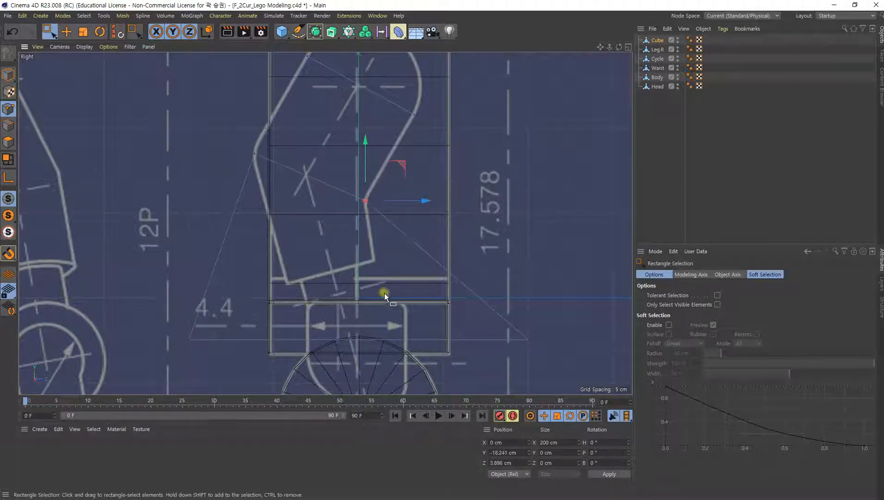
# Step: Move the cube's bottom point pairs onto the sleeve-end corners in the side blueprint, the front pair at about Y -53.2 cm, Z 9.1 cm
pyautogui.moveTo(385, 293); pyautogui.dragTo(331, 246, button='middle')
pyautogui.moveTo(103, 253); pyautogui.dragTo(201, 322)
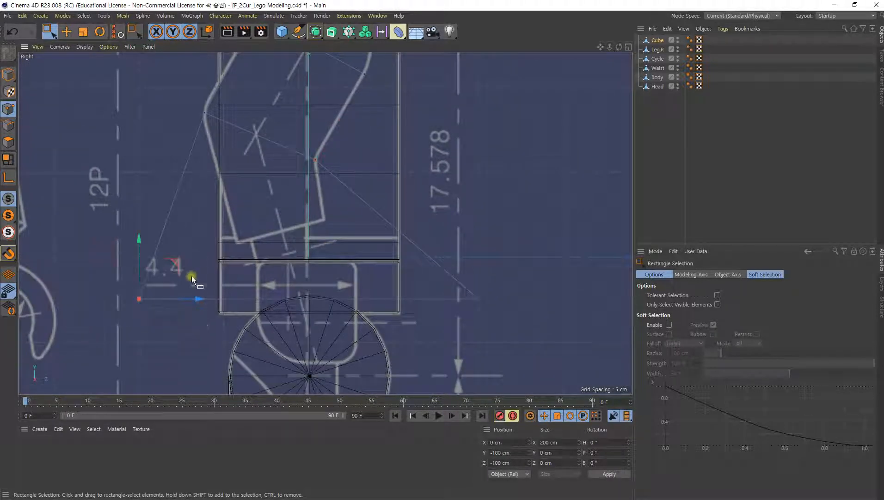
pyautogui.moveTo(177, 263); pyautogui.dragTo(275, 207)
pyautogui.moveTo(529, 256); pyautogui.dragTo(447, 326)
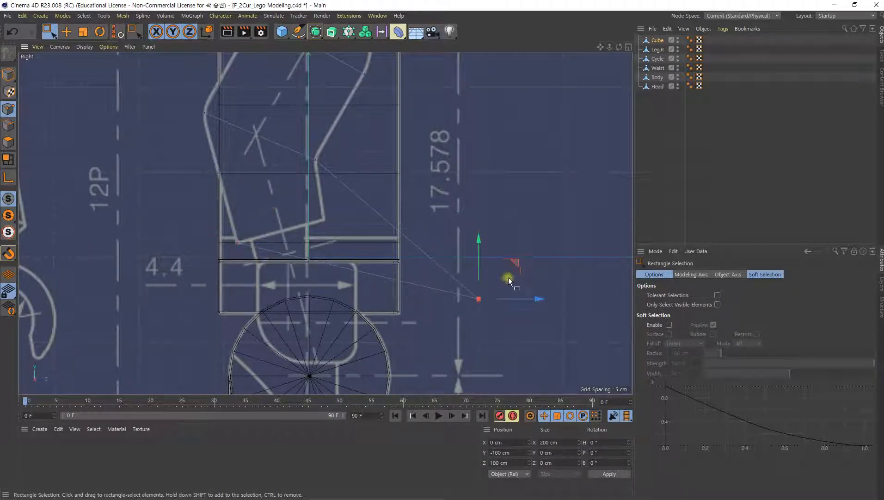
pyautogui.moveTo(512, 264); pyautogui.dragTo(359, 187)
pyautogui.keyDown('alt'); pyautogui.moveTo(365, 249); pyautogui.dragTo(400, 227, button='middle'); pyautogui.keyUp('alt')
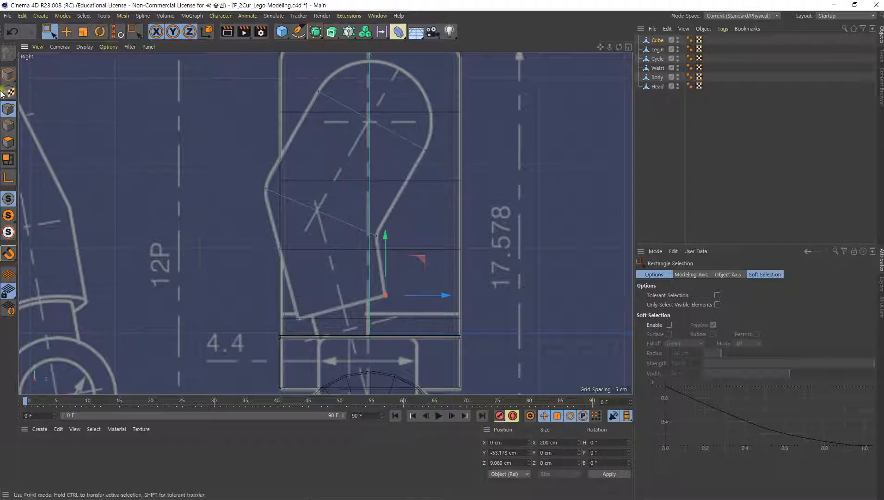
# Step: Add three lengthwise loop cuts to the arm cube: one near the centre at about 46.9%, and two flanking it at about 29.3% and 69.6%
pyautogui.press('e')
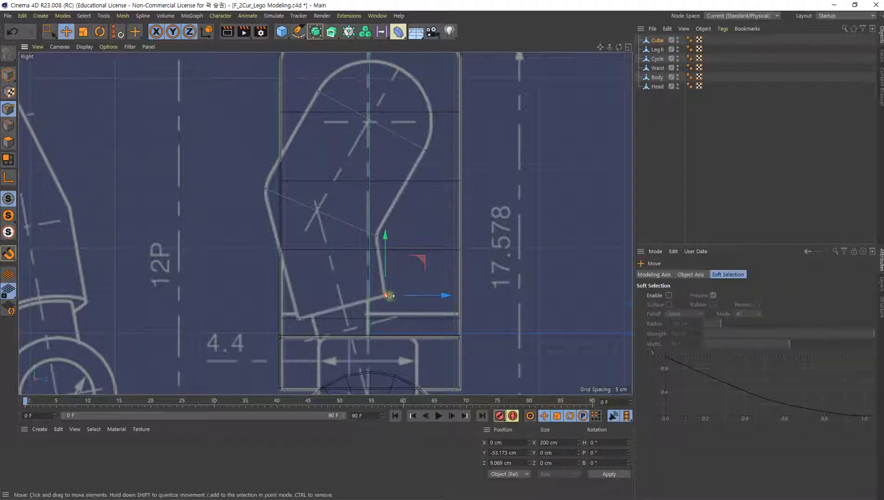
pyautogui.click(469, 233)
pyautogui.click(525, 185)
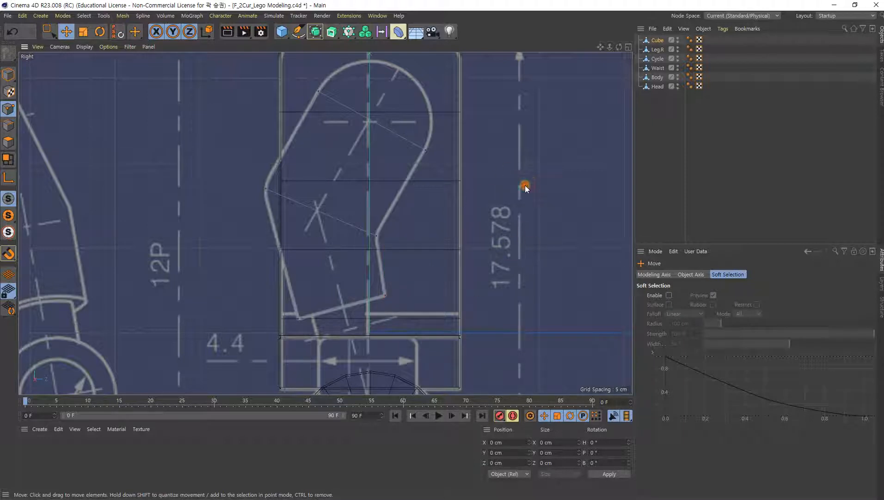
pyautogui.rightClick(474, 123)
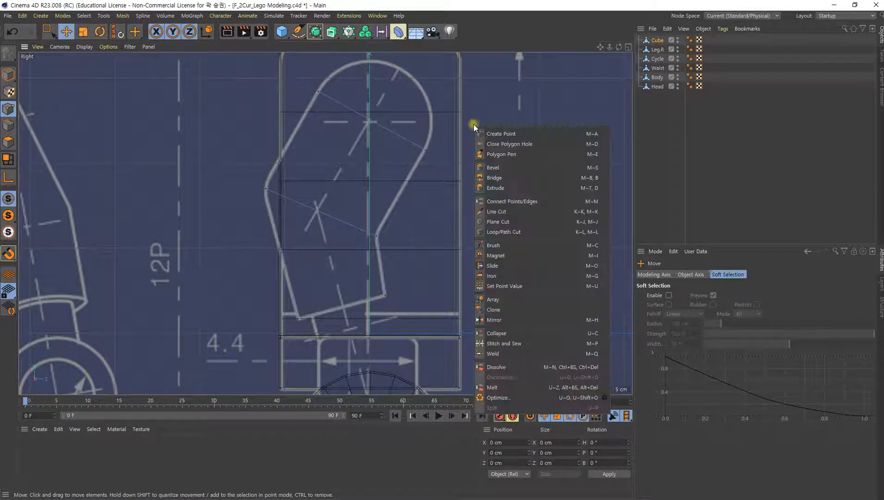
pyautogui.click(511, 233)
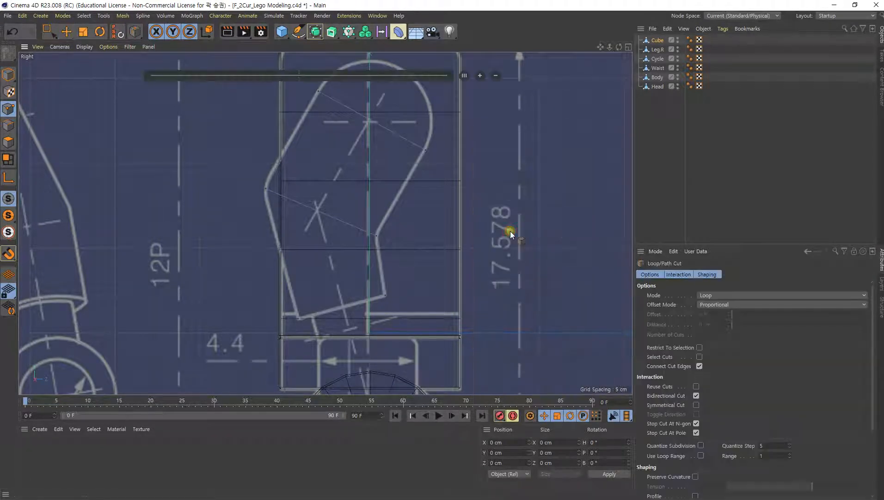
pyautogui.middleClick(366, 122)
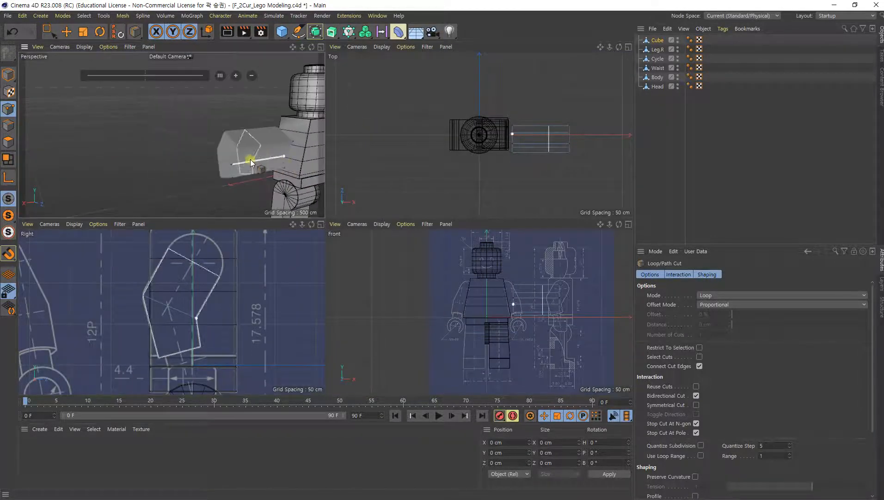
pyautogui.scroll(2, 250, 160)
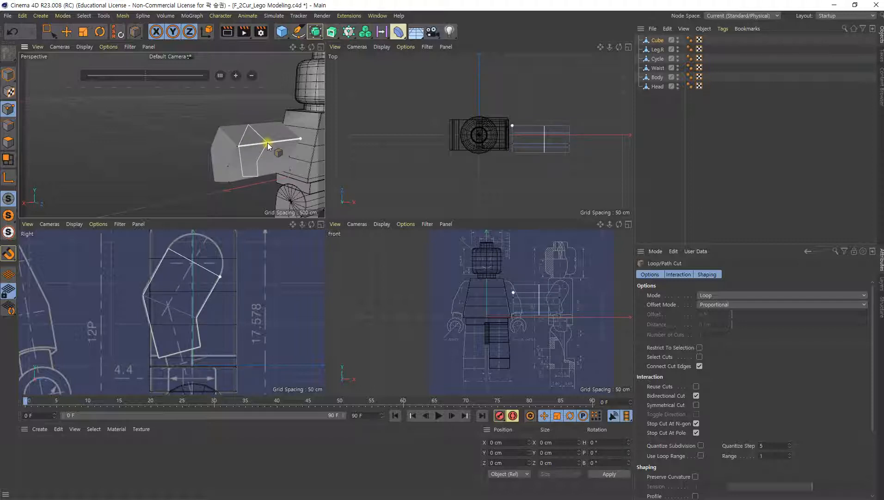
pyautogui.scroll(3, 191, 310)
pyautogui.middleClick(283, 273)
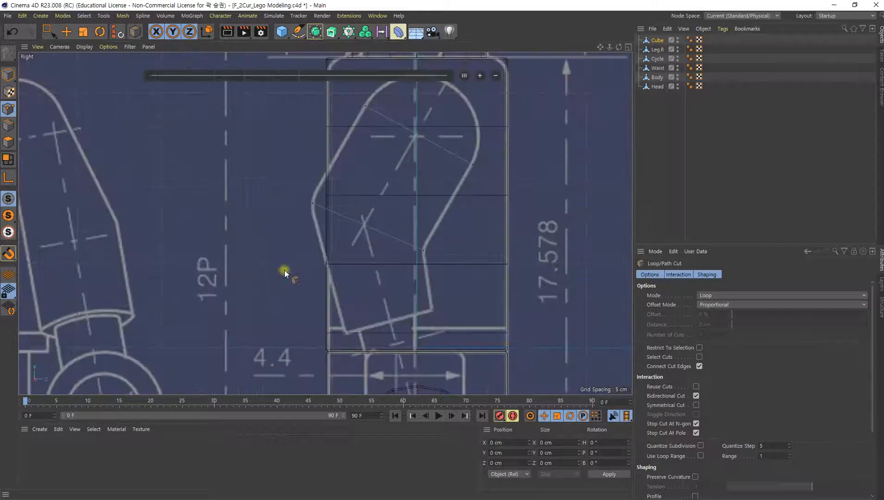
pyautogui.keyDown('alt'); pyautogui.moveTo(404, 220); pyautogui.dragTo(368, 224, button='middle'); pyautogui.keyUp('alt')
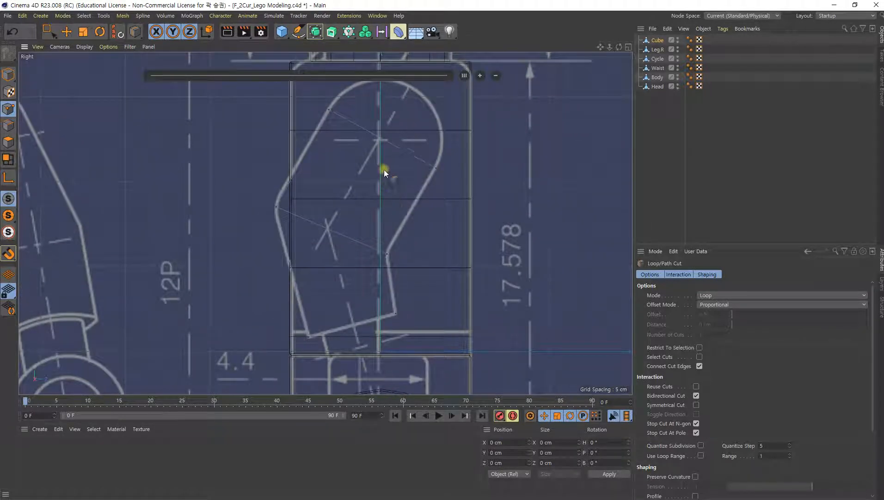
pyautogui.click(379, 138)
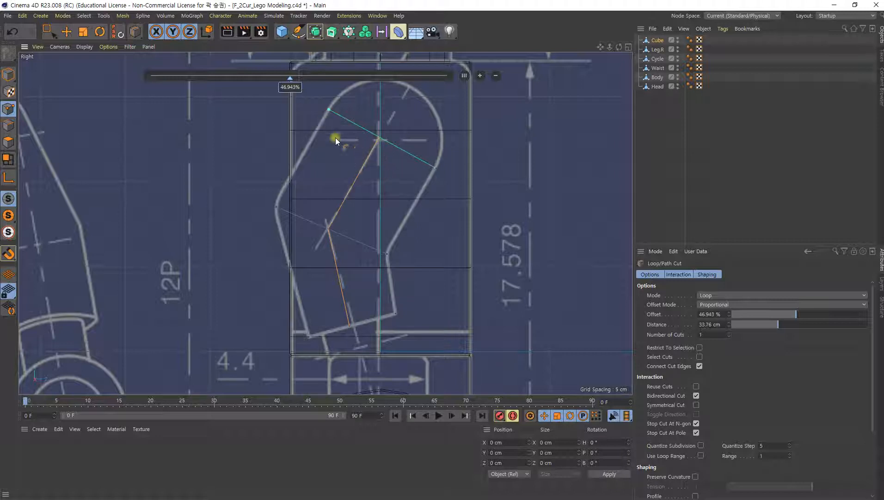
pyautogui.moveTo(346, 126); pyautogui.dragTo(344, 119)
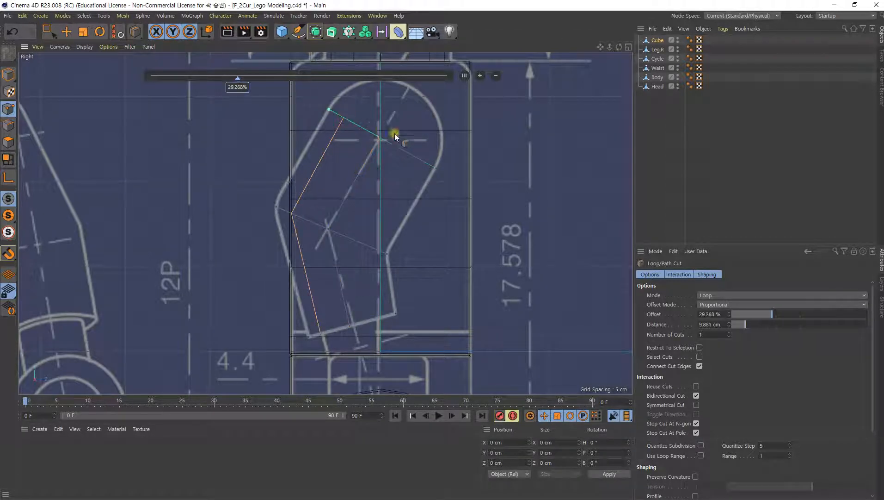
pyautogui.click(419, 160)
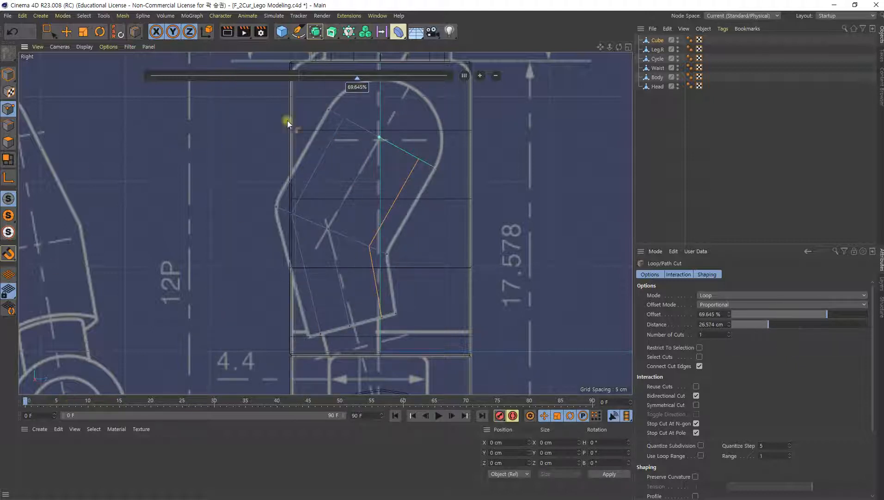
# Step: Move the cube's three new top point pairs onto the shoulder arc, at about Y 80.2, Z 17.3, Y 59.8, Z 35.1, and Y 83, Z -9.1 cm
pyautogui.click(9, 109)
pyautogui.click(48, 32)
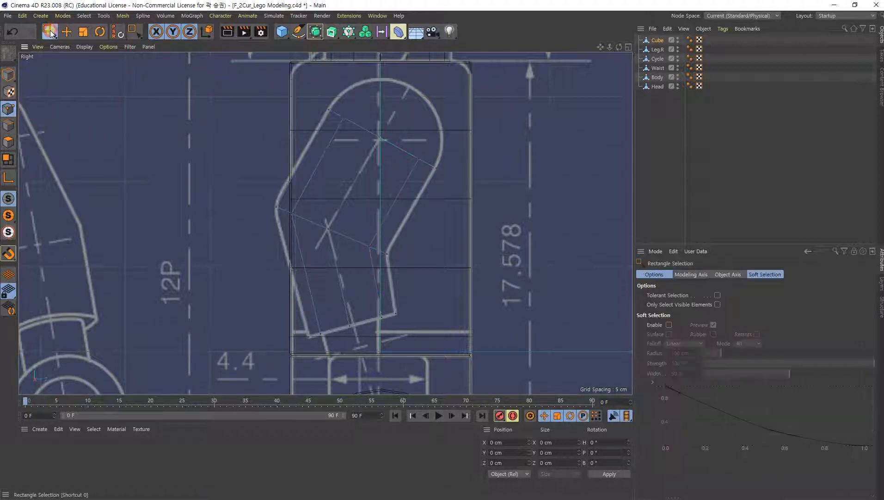
pyautogui.moveTo(397, 116); pyautogui.dragTo(367, 155)
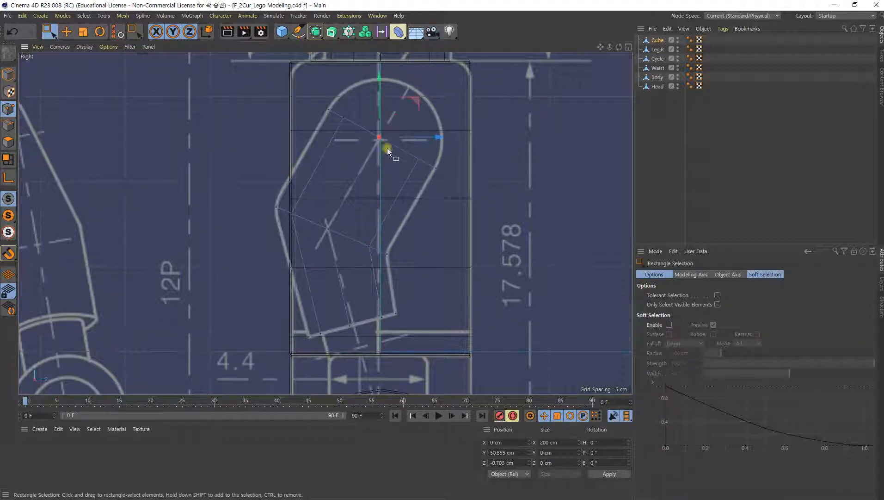
pyautogui.keyDown('alt'); pyautogui.moveTo(420, 112); pyautogui.dragTo(410, 138, button='middle'); pyautogui.keyUp('alt')
pyautogui.moveTo(406, 126); pyautogui.dragTo(437, 75)
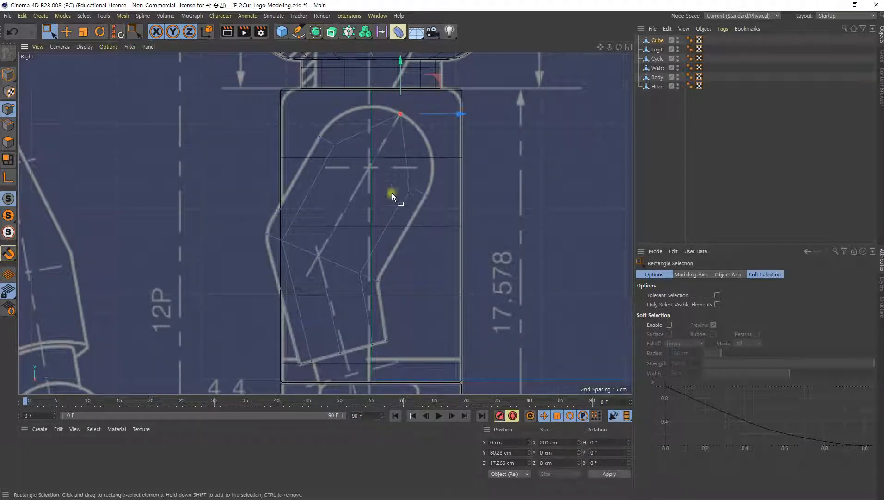
pyautogui.moveTo(420, 172); pyautogui.dragTo(393, 206)
pyautogui.moveTo(445, 151); pyautogui.dragTo(467, 113)
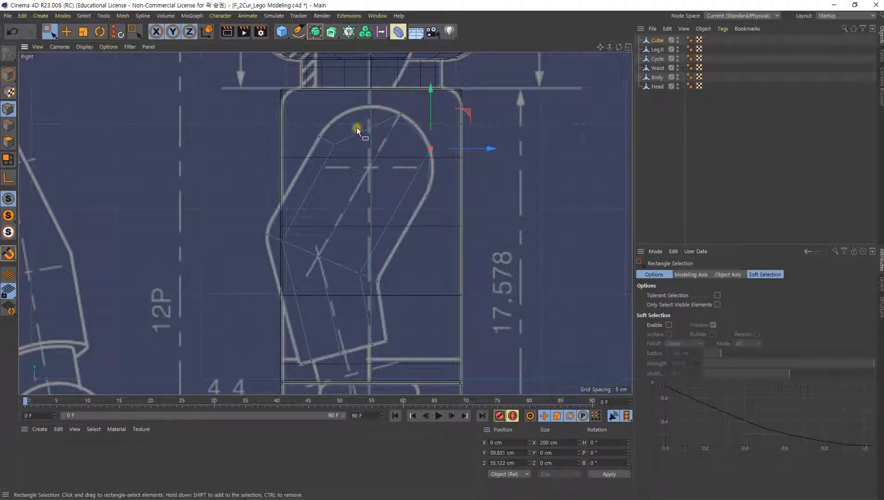
pyautogui.moveTo(326, 159); pyautogui.dragTo(391, 72)
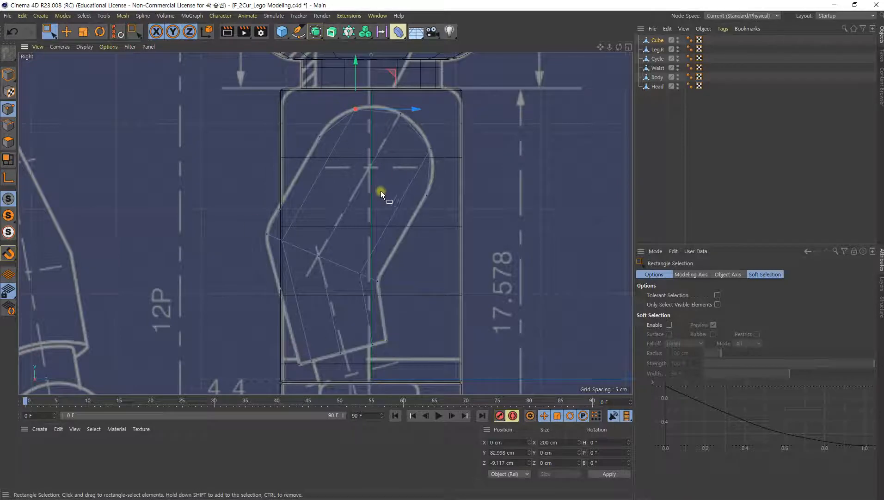
# Step: In the front view, move the cube's inner-side points to about X -115.9 cm and its outer-side points to about X -60.1 cm
pyautogui.middleClick(380, 192)
pyautogui.keyDown('alt'); pyautogui.moveTo(260, 169); pyautogui.dragTo(207, 178); pyautogui.keyUp('alt')
pyautogui.middleClick(465, 326)
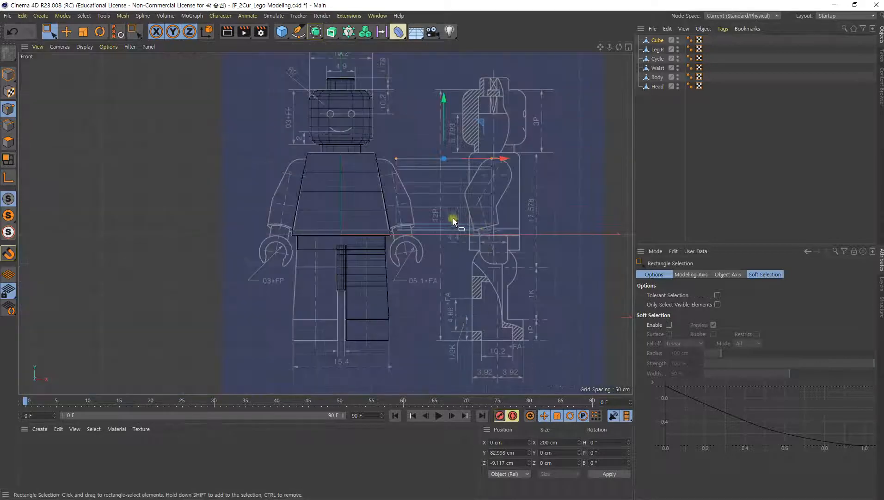
pyautogui.scroll(6, 452, 218)
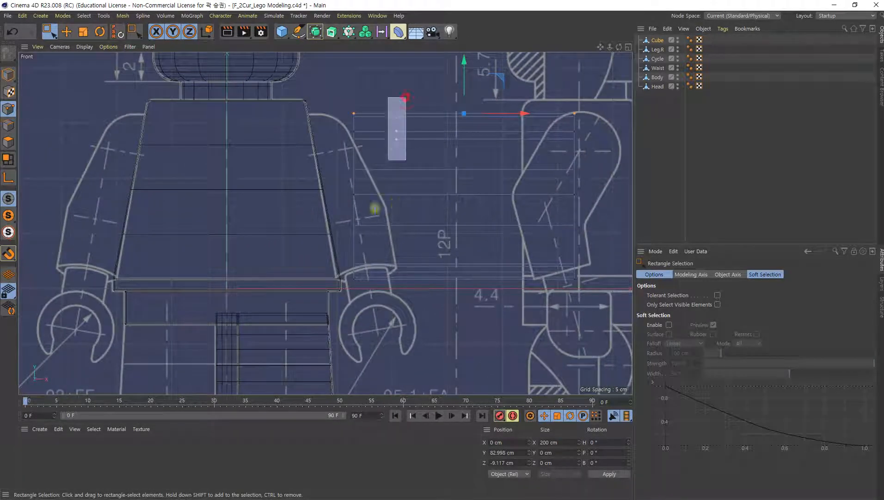
pyautogui.moveTo(375, 208); pyautogui.dragTo(326, 322)
pyautogui.moveTo(397, 86); pyautogui.dragTo(316, 310)
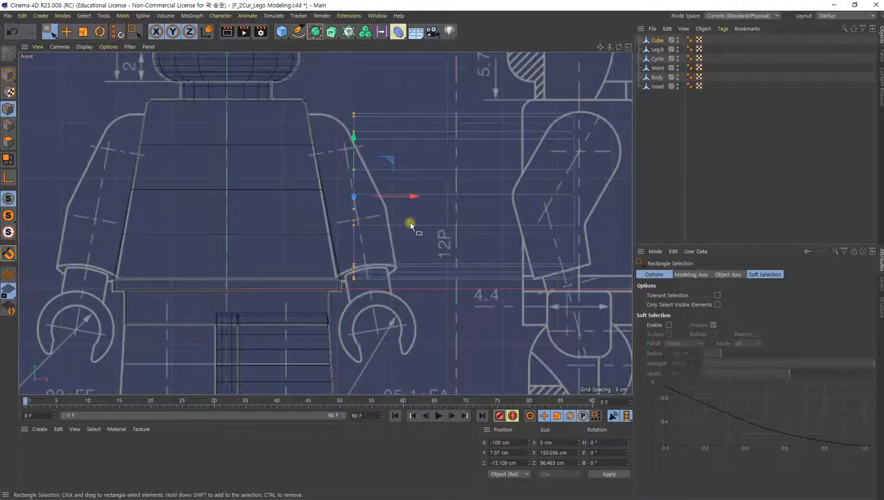
pyautogui.moveTo(414, 198); pyautogui.dragTo(396, 200)
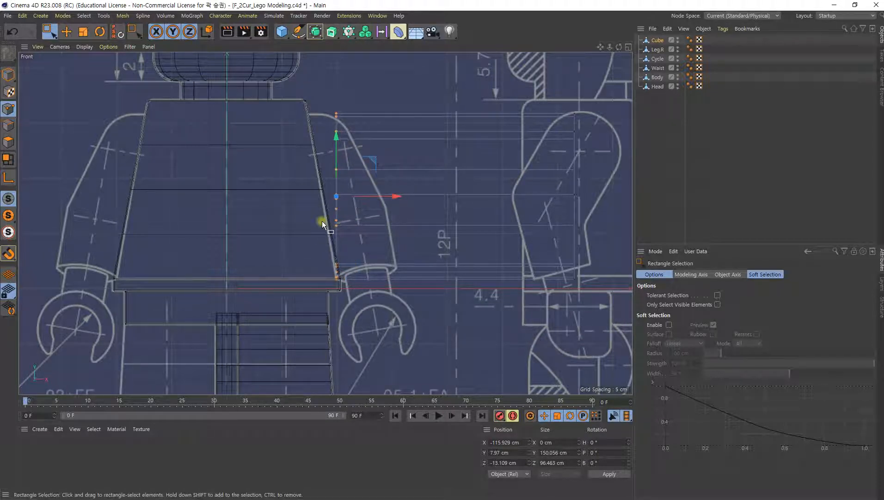
pyautogui.keyDown('alt'); pyautogui.moveTo(476, 352); pyautogui.dragTo(383, 338, button='middle'); pyautogui.keyUp('alt')
pyautogui.moveTo(518, 82); pyautogui.dragTo(437, 307)
pyautogui.moveTo(553, 185); pyautogui.dragTo(367, 194)
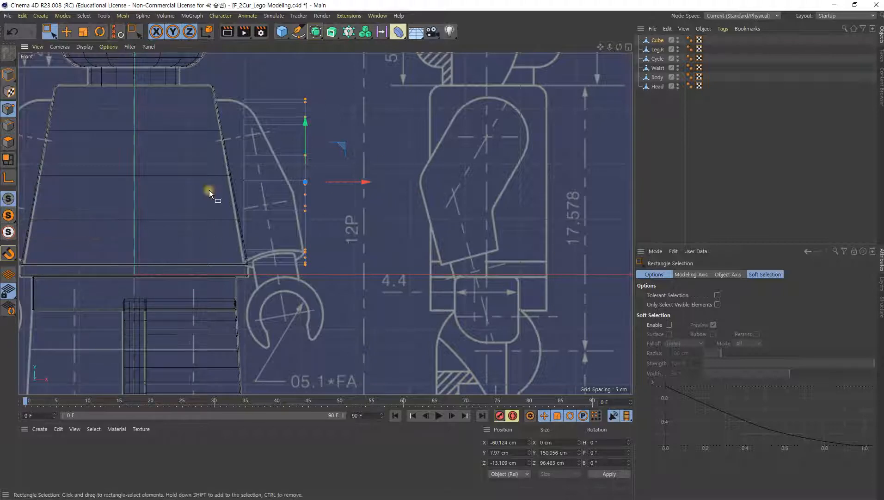
# Step: Add an FFD deformer as a child of the cube, with 2 grid points on X, Y and Z, fitted to its parent
pyautogui.keyDown('alt'); pyautogui.moveTo(279, 232); pyautogui.dragTo(357, 232, button='middle'); pyautogui.keyUp('alt')
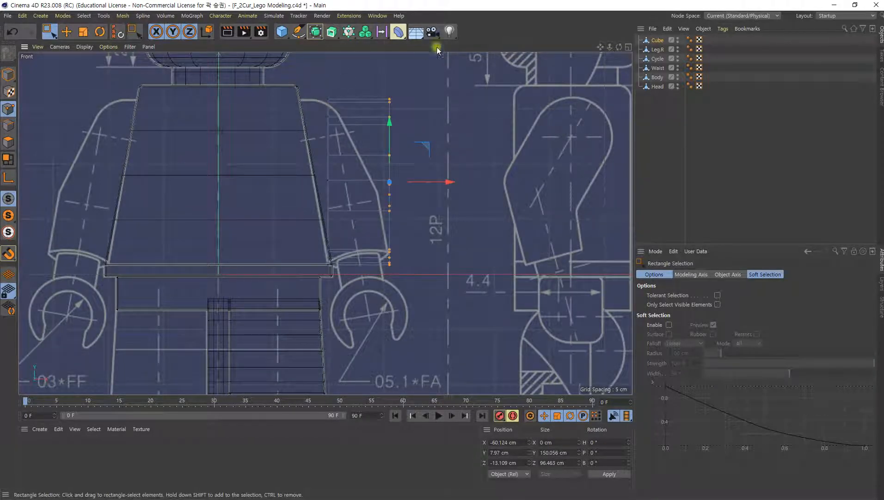
pyautogui.click(398, 32)
pyautogui.click(642, 64)
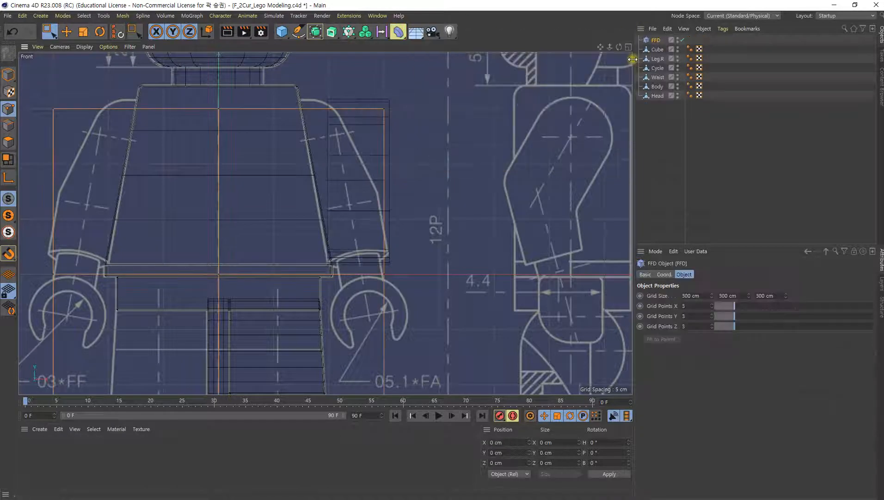
pyautogui.moveTo(657, 42); pyautogui.dragTo(657, 49)
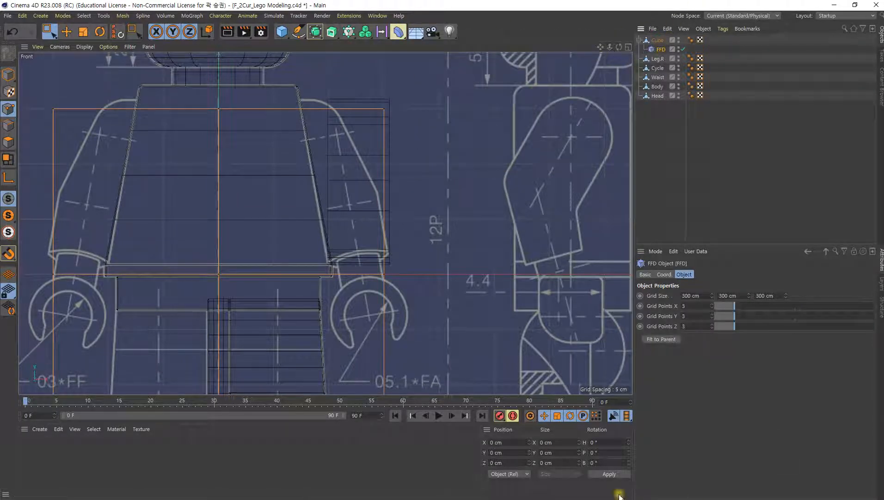
pyautogui.moveTo(723, 306)
pyautogui.mouseDown()
pyautogui.moveTo(698, 313)
pyautogui.moveTo(715, 316)
pyautogui.mouseUp()
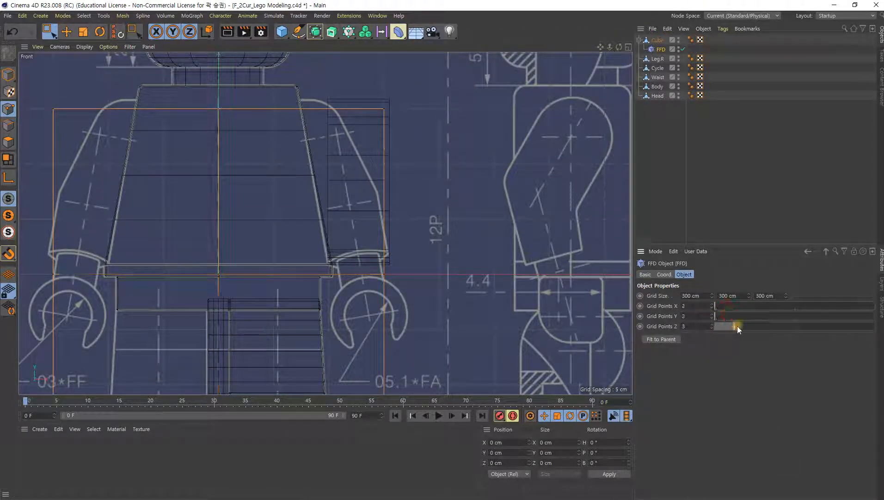
pyautogui.click(664, 339)
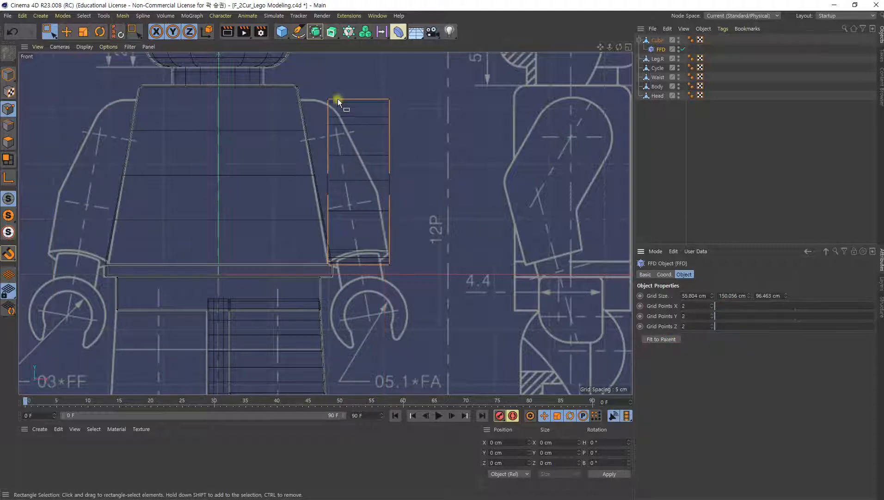
# Step: Narrow the FFD's X grid size to 15.804 cm and move it to the arm's inner side at about X -113.2 cm
pyautogui.click(9, 74)
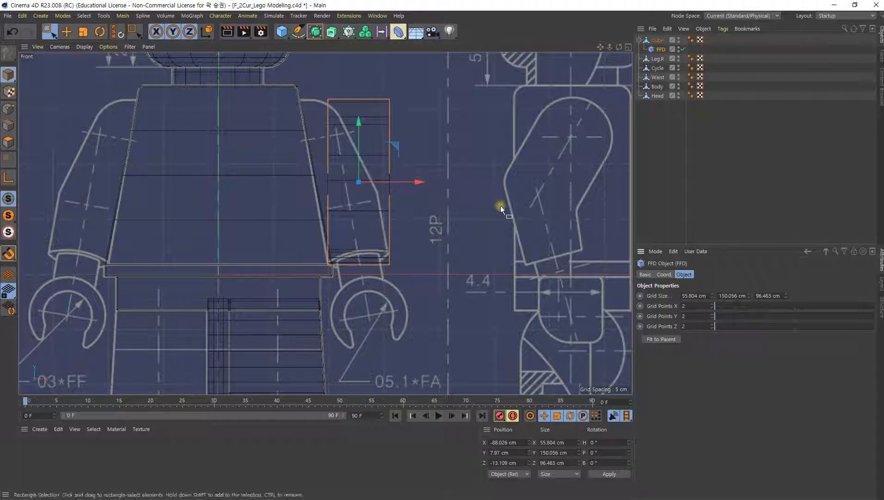
pyautogui.moveTo(713, 297); pyautogui.dragTo(478, 228)
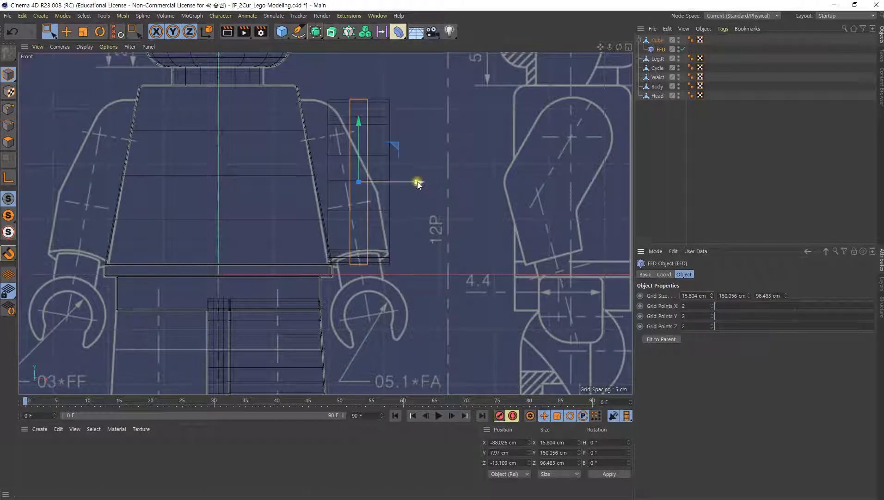
pyautogui.moveTo(417, 181); pyautogui.dragTo(390, 190)
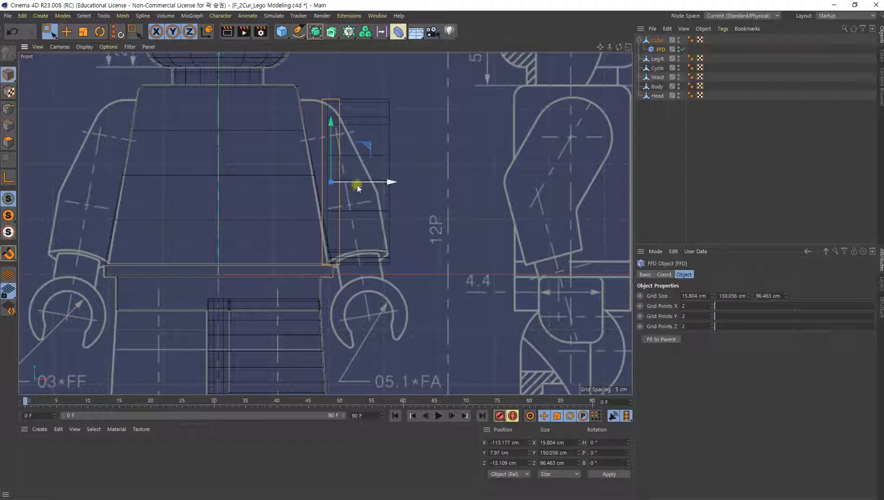
# Step: Slant the FFD along the body's side by shifting its top points inward and bottom points to X 0.838 cm, and move it to about X -114 cm
pyautogui.click(8, 109)
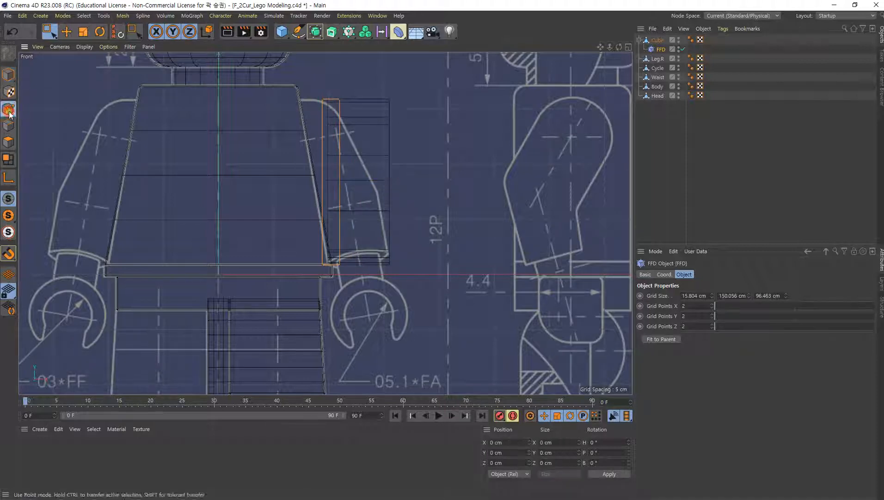
pyautogui.moveTo(352, 87); pyautogui.dragTo(296, 116)
pyautogui.moveTo(389, 98); pyautogui.dragTo(366, 97)
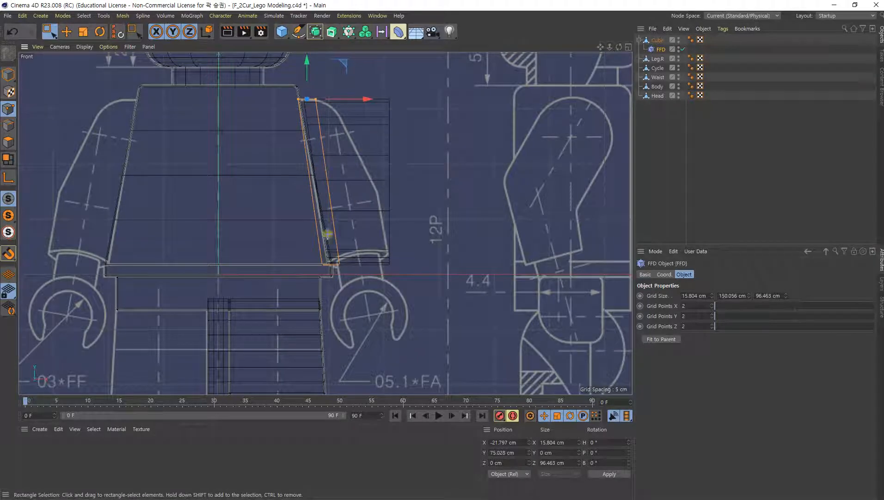
pyautogui.moveTo(327, 233); pyautogui.dragTo(315, 208)
pyautogui.moveTo(327, 77); pyautogui.dragTo(291, 109)
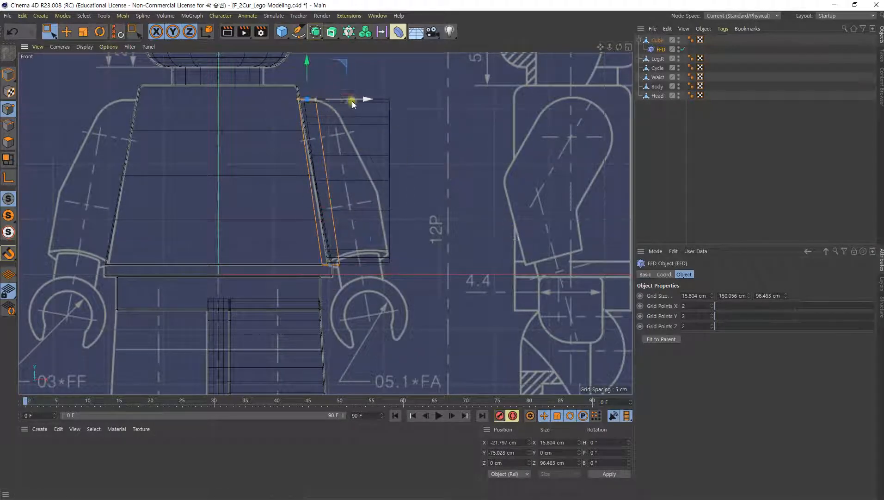
pyautogui.moveTo(353, 100)
pyautogui.mouseDown()
pyautogui.moveTo(395, 105)
pyautogui.moveTo(358, 117)
pyautogui.mouseUp()
pyautogui.moveTo(277, 248); pyautogui.dragTo(353, 300)
pyautogui.moveTo(381, 264); pyautogui.dragTo(388, 267)
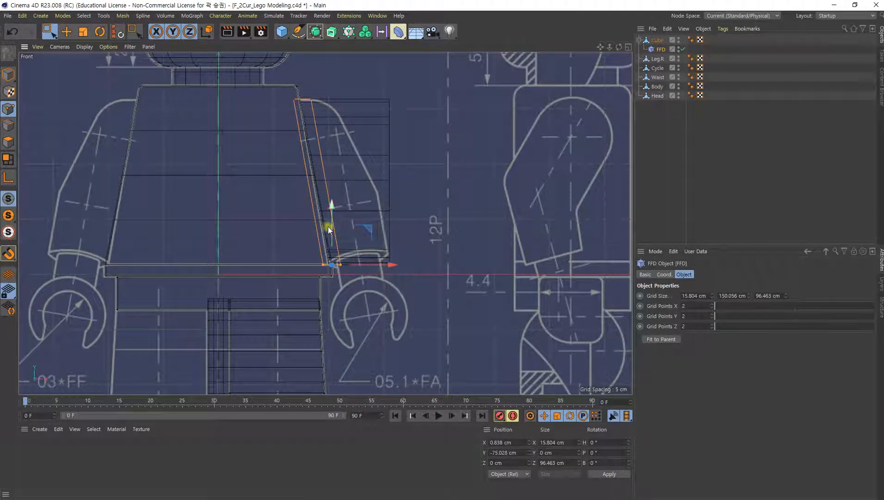
pyautogui.moveTo(349, 307); pyautogui.dragTo(350, 310)
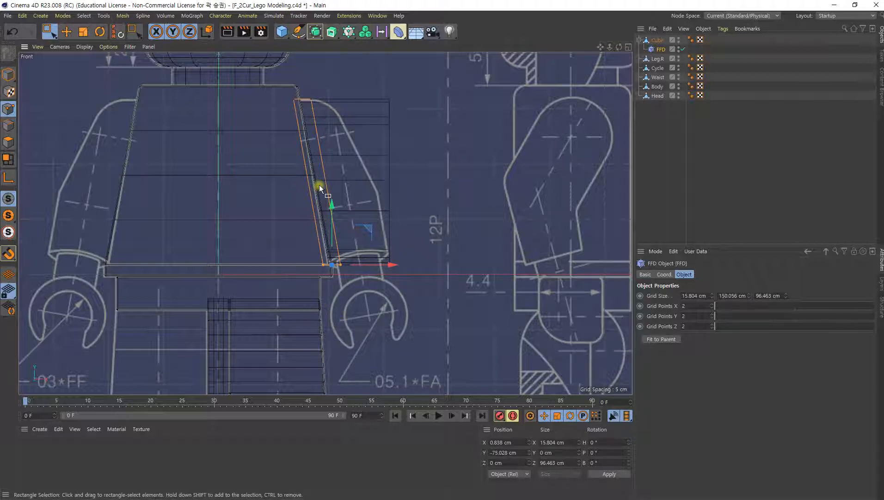
pyautogui.click(6, 74)
pyautogui.moveTo(381, 182)
pyautogui.mouseDown()
pyautogui.moveTo(434, 189)
pyautogui.moveTo(444, 179)
pyautogui.moveTo(383, 184)
pyautogui.moveTo(388, 190)
pyautogui.mouseUp()
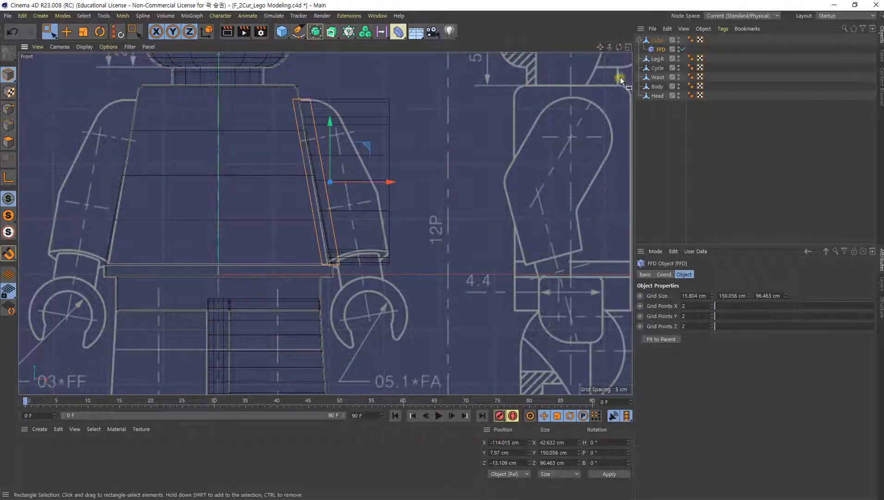
# Step: Merge the cube and its FFD deformer into a single mesh with Connect Objects + Delete
pyautogui.keyDown('ctrl'); pyautogui.click(659, 41); pyautogui.keyUp('ctrl')
pyautogui.rightClick(659, 41)
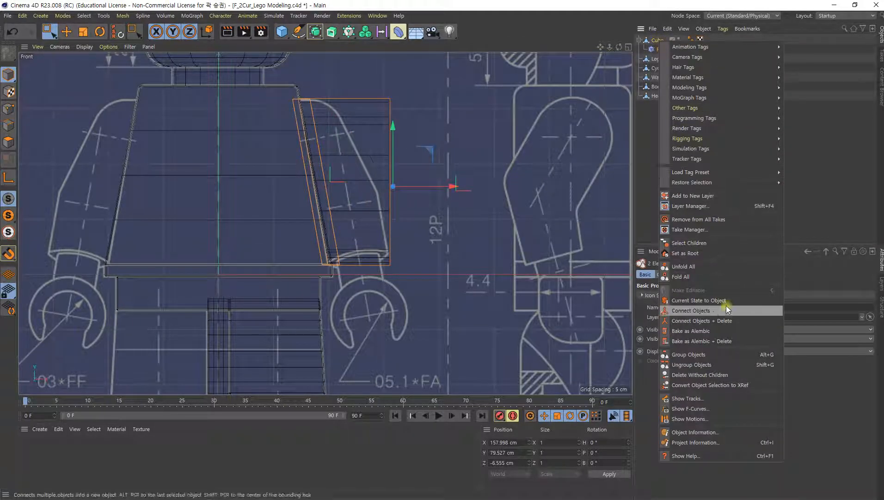
pyautogui.click(729, 321)
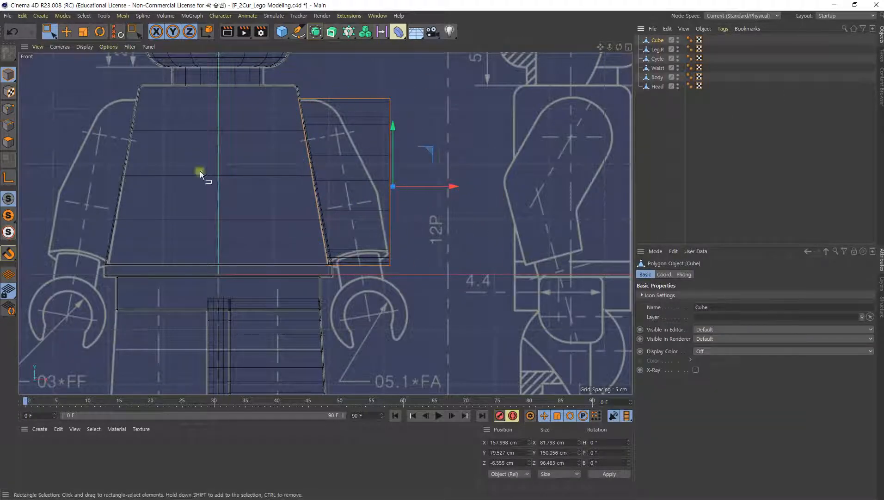
# Step: Add a new FFD deformer as a child of the cube, with 2 grid points on X, Y and Z, fitted to its parent
pyautogui.click(9, 108)
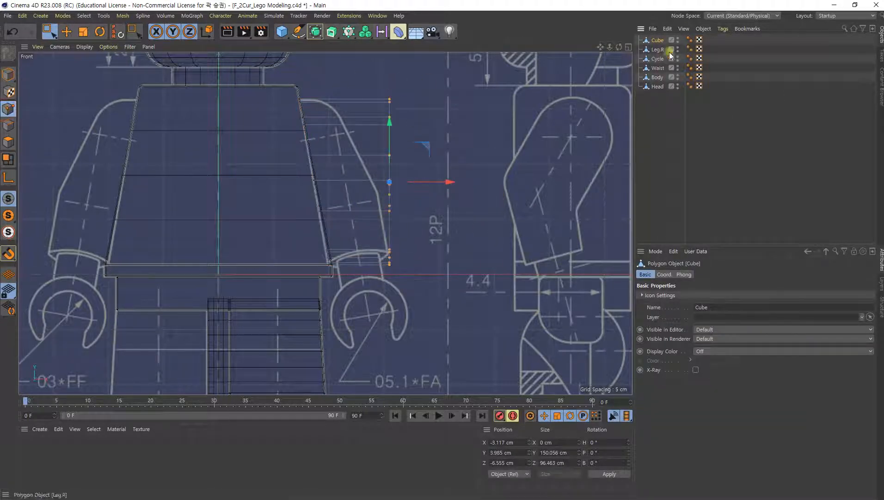
pyautogui.click(399, 32)
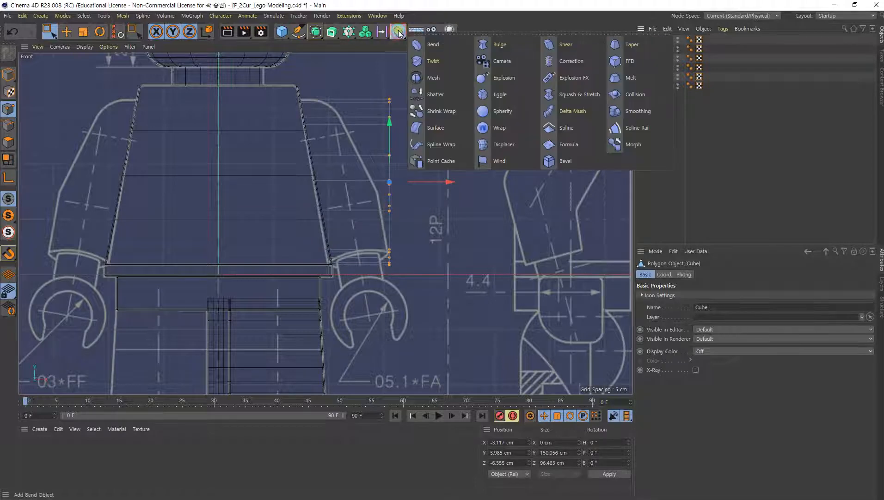
pyautogui.click(630, 60)
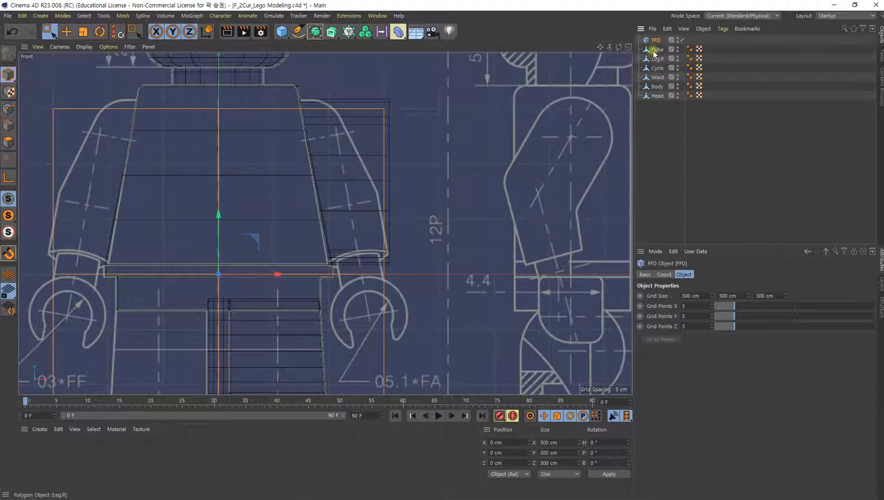
pyautogui.moveTo(656, 40); pyautogui.dragTo(660, 52)
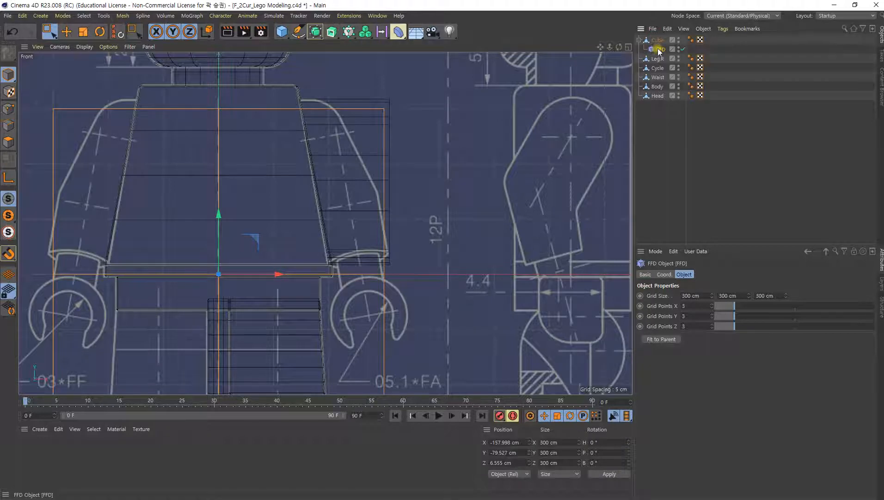
pyautogui.moveTo(728, 317)
pyautogui.mouseDown()
pyautogui.moveTo(715, 316)
pyautogui.moveTo(715, 326)
pyautogui.mouseUp()
pyautogui.click(662, 340)
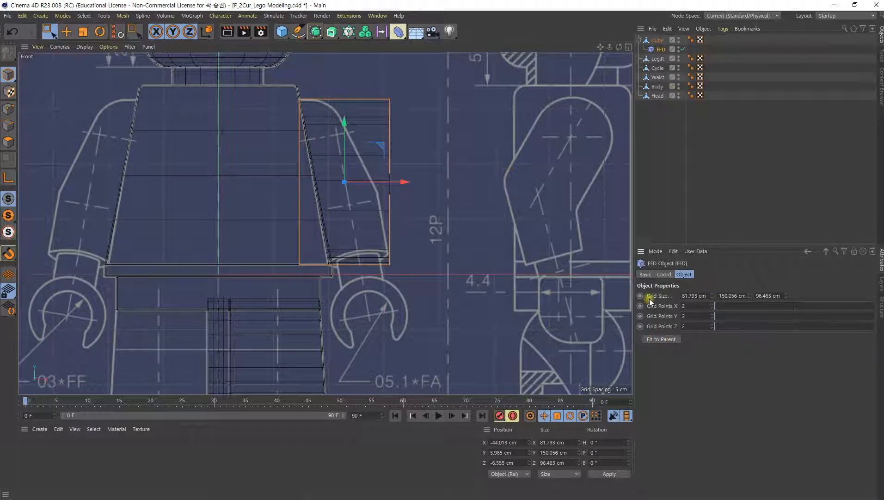
# Step: Narrow the FFD's X grid size to 25.793 cm and move it to the arm's outer side at about X -2.5 cm
pyautogui.moveTo(715, 296); pyautogui.dragTo(699, 296)
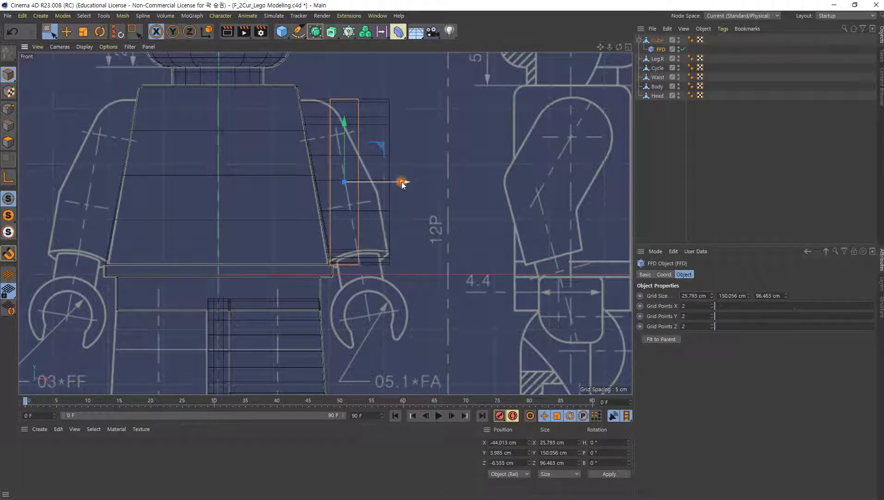
pyautogui.moveTo(402, 181); pyautogui.dragTo(447, 188)
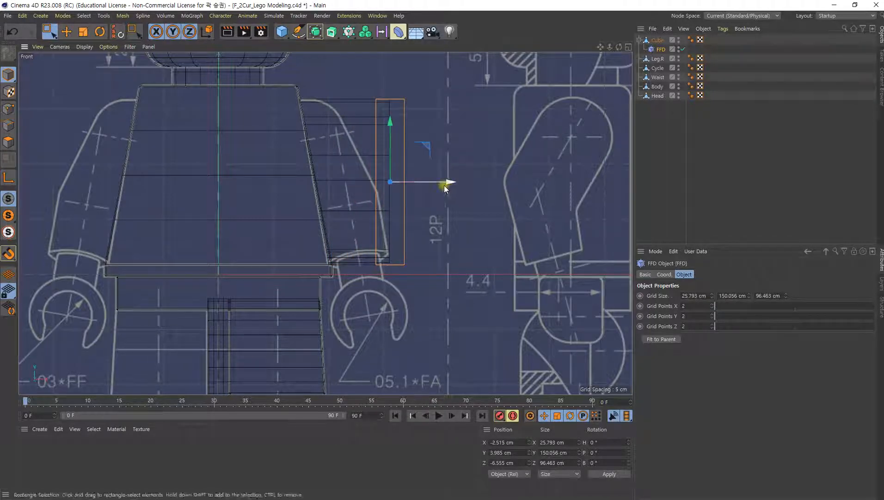
# Step: Slant the FFD along the arm's outer side by moving its top points to X -25.15 cm and bottom points to X 0.419 cm
pyautogui.click(9, 108)
pyautogui.moveTo(431, 83); pyautogui.dragTo(358, 127)
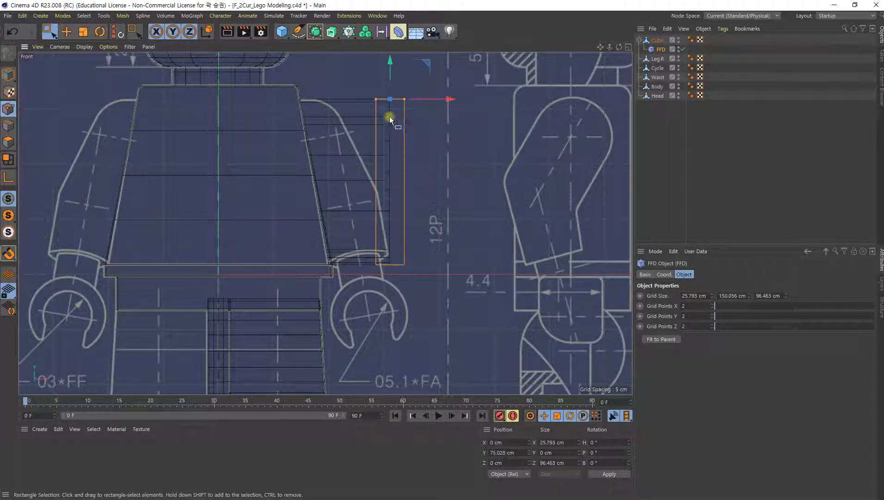
pyautogui.moveTo(450, 98); pyautogui.dragTo(421, 104)
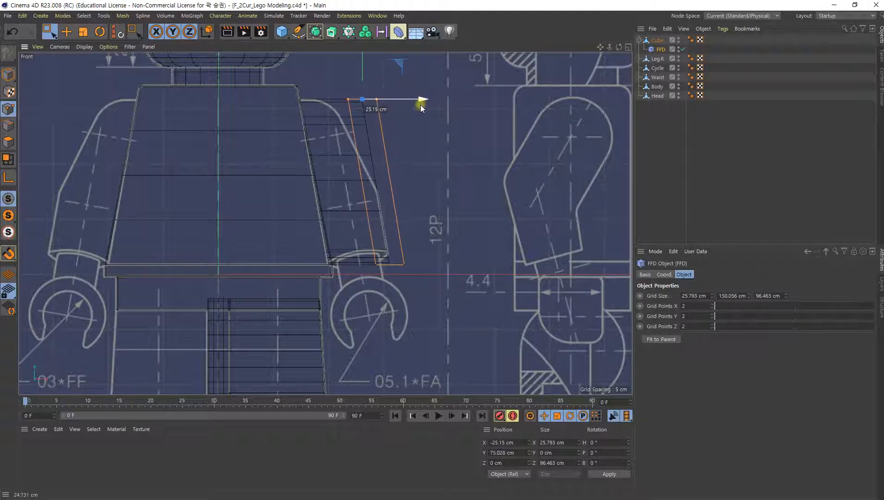
pyautogui.moveTo(384, 247); pyautogui.dragTo(451, 263)
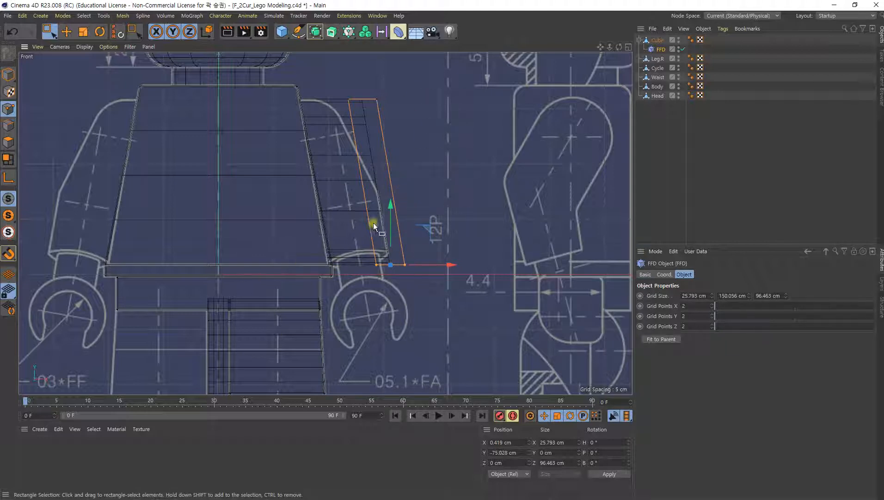
# Step: Bake the outer-side FFD's slant into the cube by connecting both objects and deleting the originals
pyautogui.keyDown('ctrl'); pyautogui.click(657, 41); pyautogui.keyUp('ctrl')
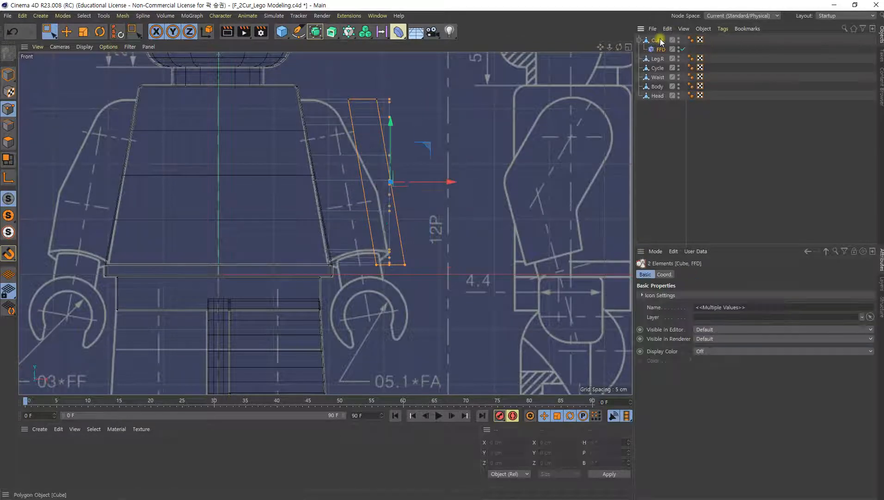
pyautogui.rightClick(657, 40)
pyautogui.click(657, 41)
pyautogui.rightClick(658, 41)
pyautogui.click(695, 221)
pyautogui.rightClick(659, 40)
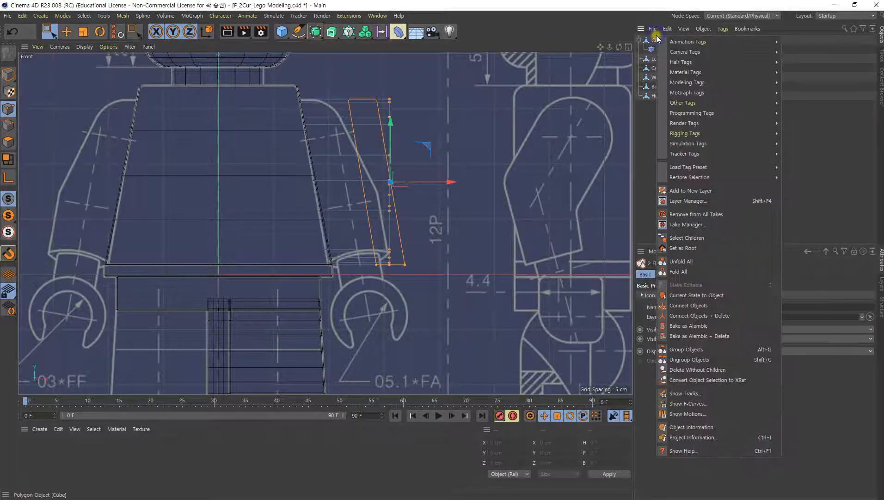
pyautogui.click(701, 348)
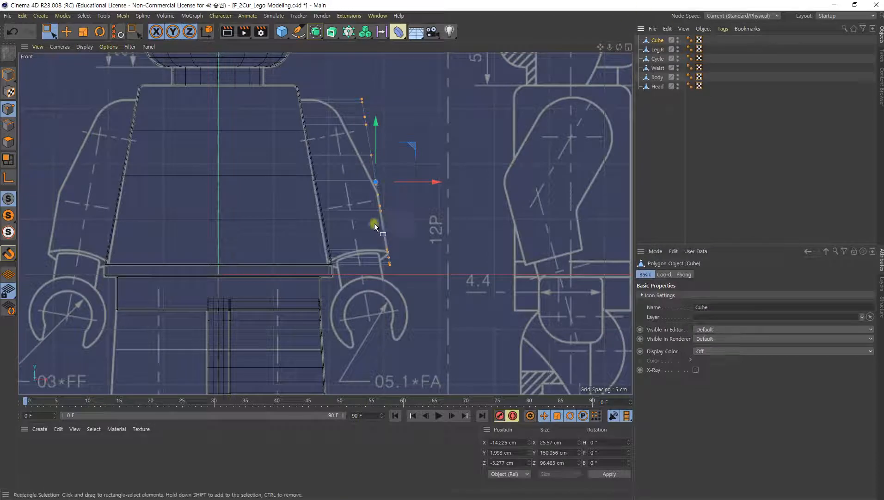
# Step: Try to move the four edges around the rounded top of the arm's outer face inward to about X -47.7 cm
pyautogui.middleClick(395, 204)
pyautogui.middleClick(248, 120)
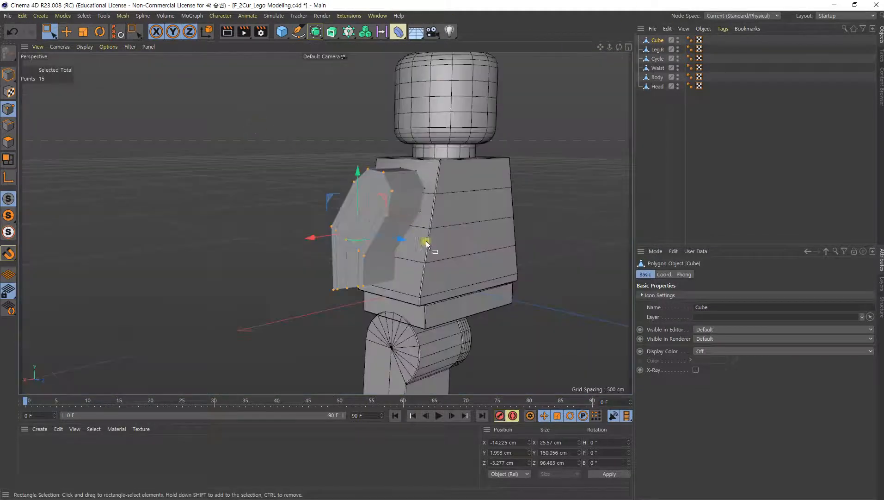
pyautogui.keyDown('alt'); pyautogui.moveTo(426, 240); pyautogui.dragTo(361, 234); pyautogui.keyUp('alt')
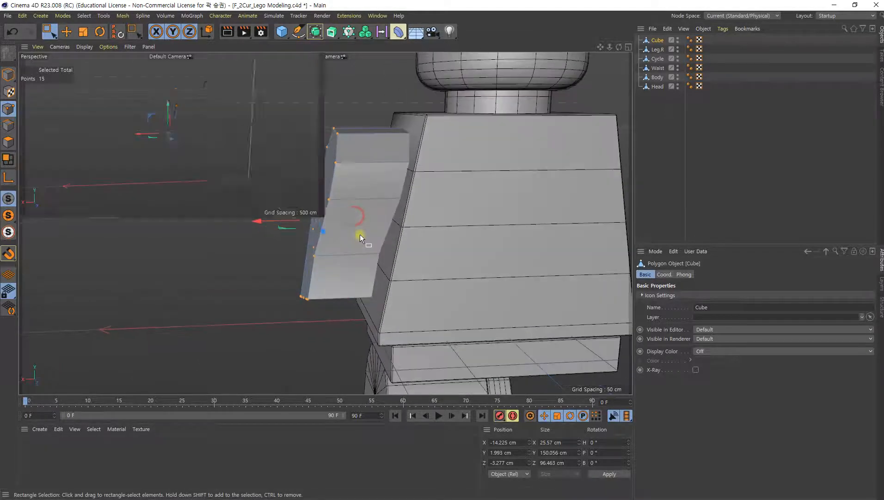
pyautogui.middleClick(361, 234)
pyautogui.scroll(6, 522, 319)
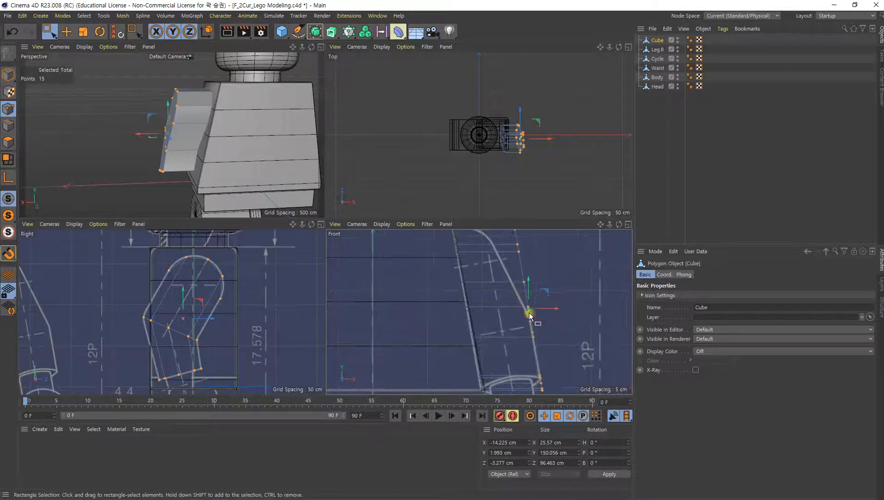
pyautogui.keyDown('alt'); pyautogui.moveTo(255, 127); pyautogui.dragTo(243, 161); pyautogui.keyUp('alt')
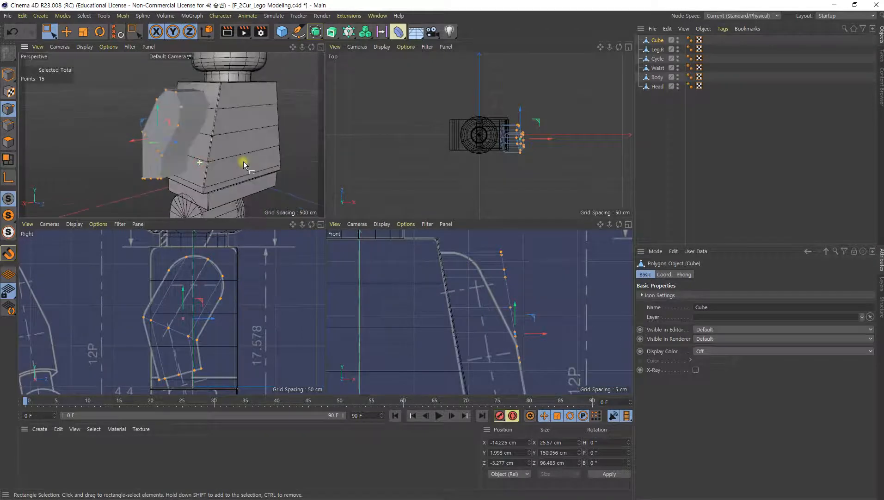
pyautogui.click(4, 127)
pyautogui.click(98, 128)
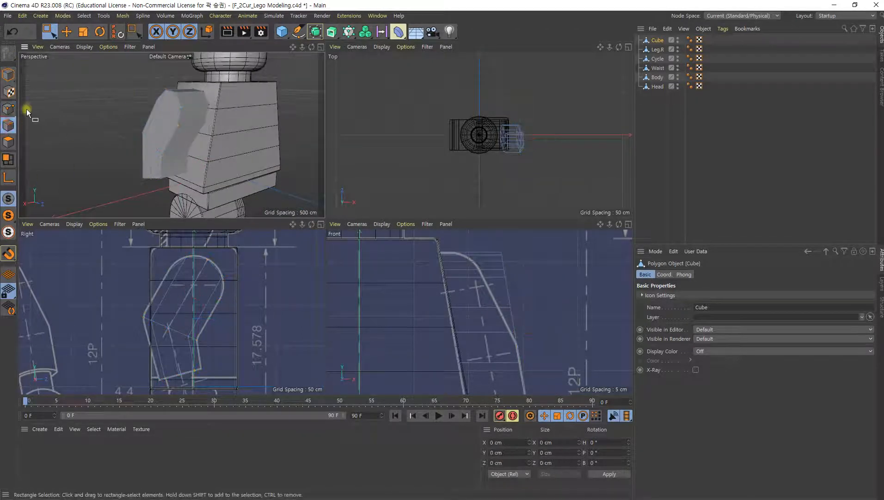
pyautogui.press('e')
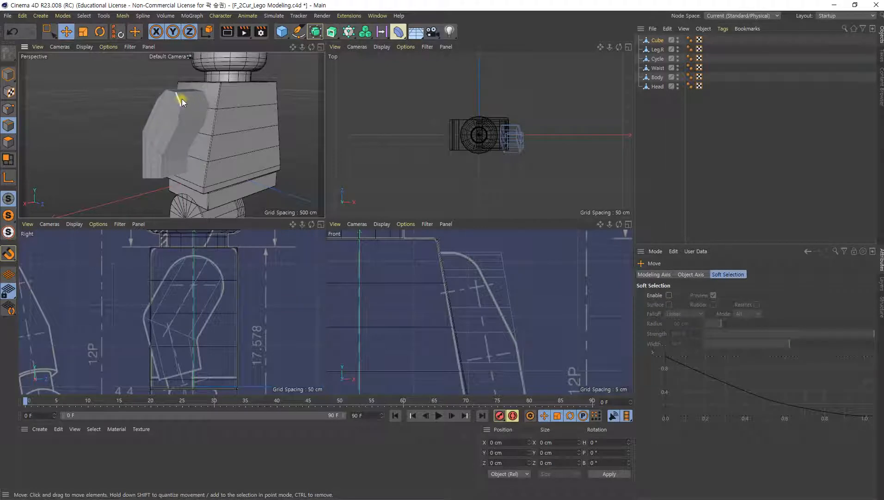
pyautogui.doubleClick(178, 98)
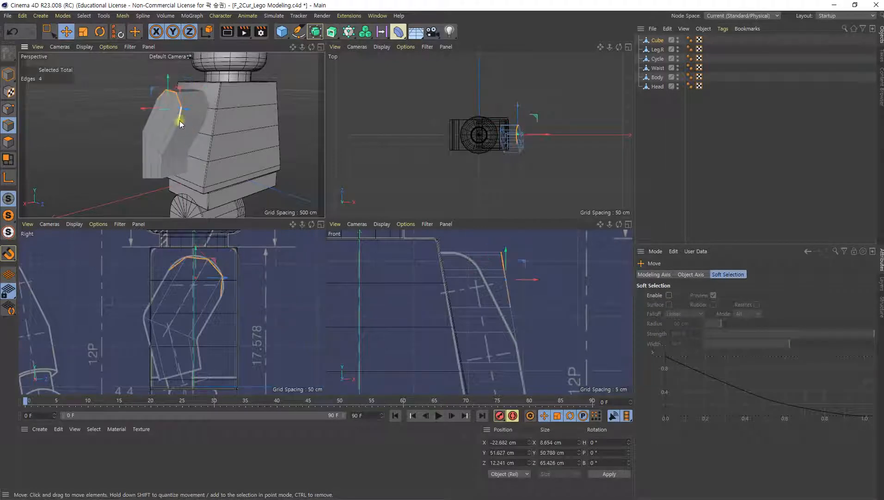
pyautogui.keyDown('alt'); pyautogui.moveTo(165, 92); pyautogui.dragTo(216, 102, button='right'); pyautogui.keyUp('alt')
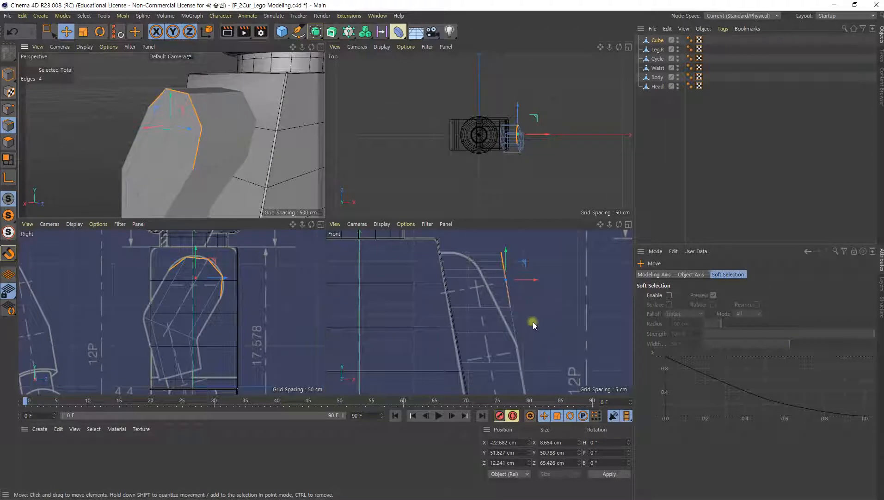
pyautogui.keyDown('alt'); pyautogui.moveTo(533, 321); pyautogui.dragTo(521, 317, button='middle'); pyautogui.keyUp('alt')
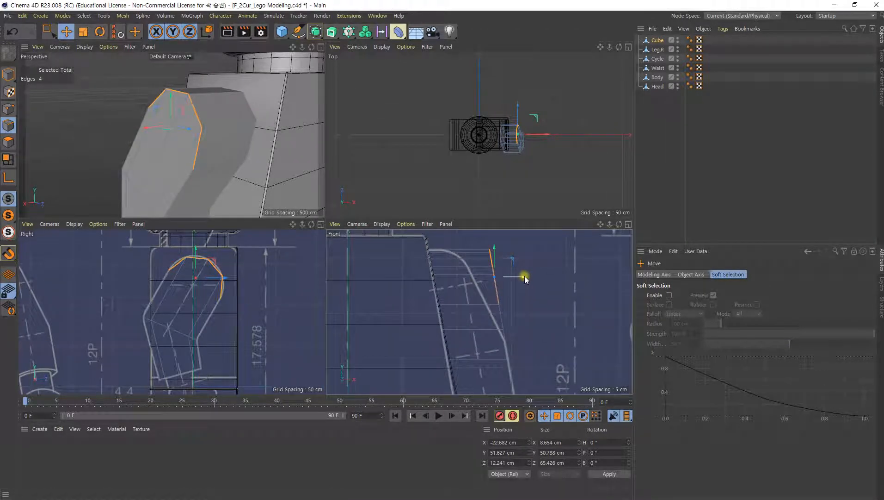
pyautogui.moveTo(525, 275); pyautogui.dragTo(498, 287)
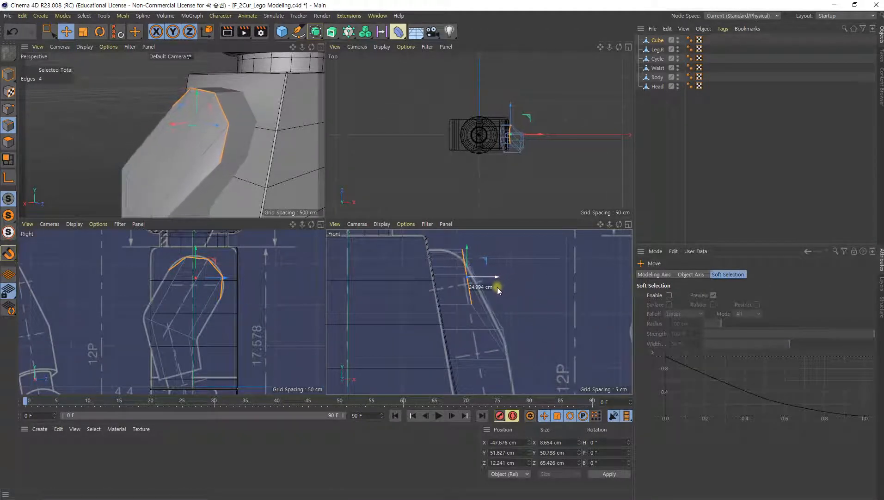
pyautogui.hotkey('ctrl', 'z')
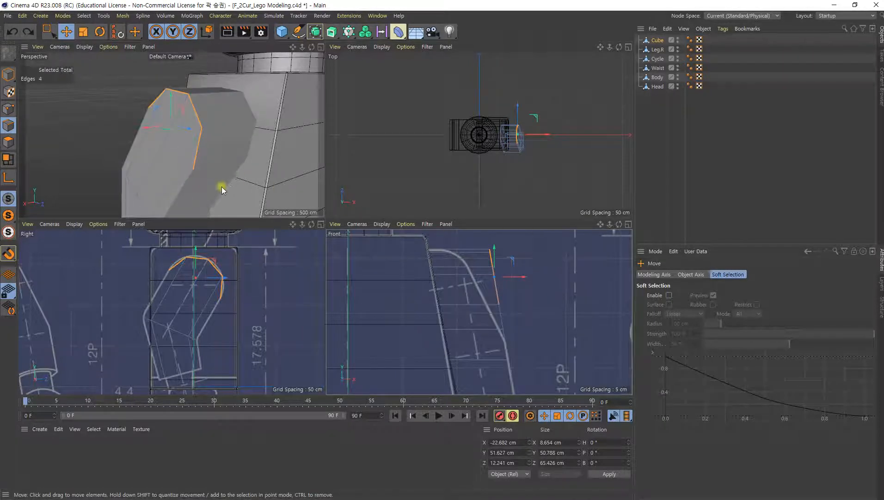
# Step: Move the two outermost diagonal edges of the upper arm's outer face inward to about X -46.2 cm in the front view
pyautogui.keyDown('alt'); pyautogui.moveTo(221, 187); pyautogui.dragTo(201, 156, button='middle'); pyautogui.keyUp('alt')
pyautogui.keyDown('alt'); pyautogui.moveTo(201, 155); pyautogui.dragTo(200, 188); pyautogui.keyUp('alt')
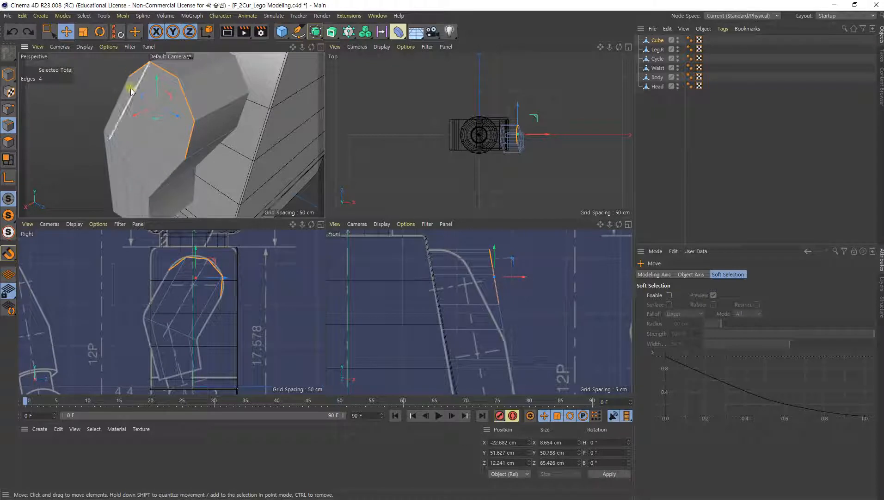
pyautogui.click(179, 171)
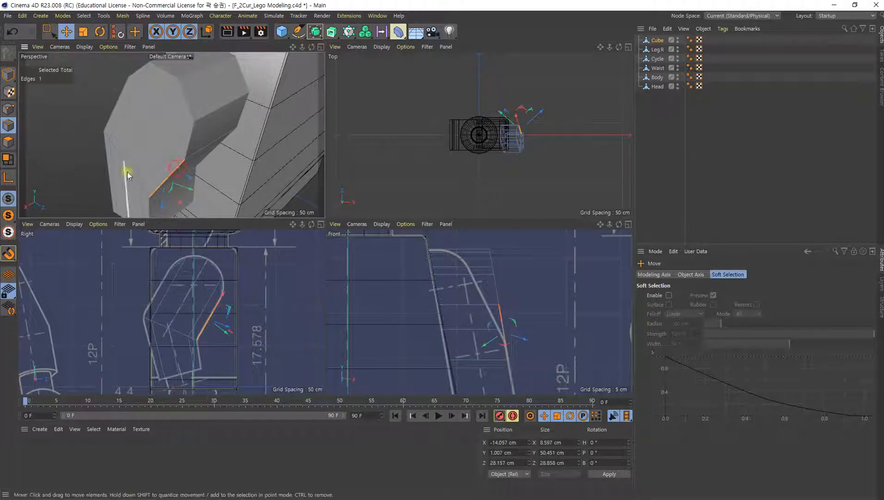
pyautogui.keyDown('shift'); pyautogui.click(116, 104); pyautogui.keyUp('shift')
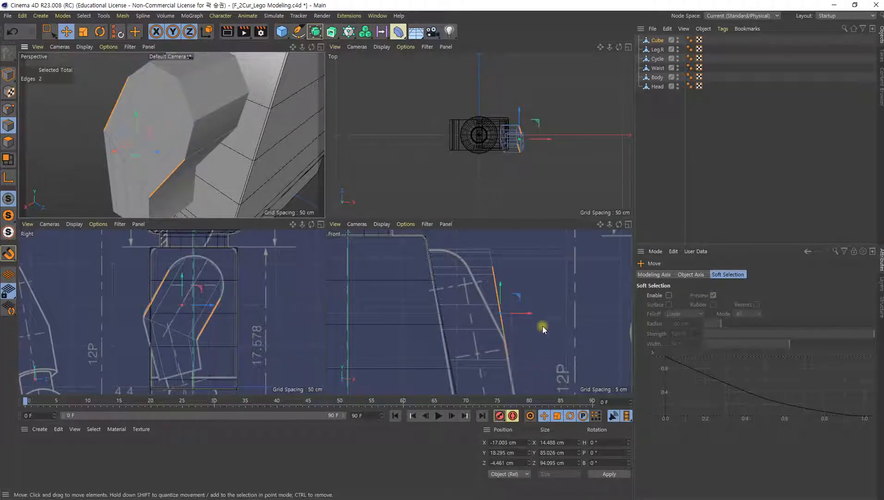
pyautogui.moveTo(532, 312); pyautogui.dragTo(495, 312)
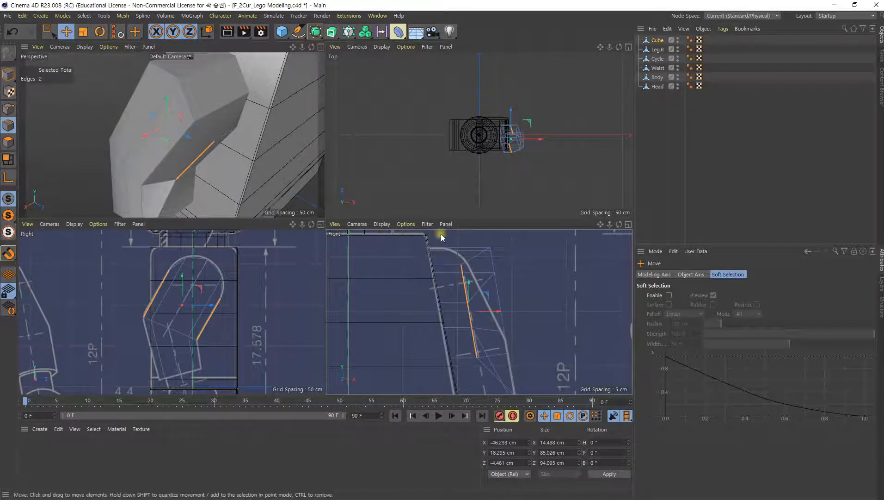
# Step: Move the next pair of lengthwise edges on the upper arm's outer face inward to about X -28.2 cm
pyautogui.moveTo(203, 139)
pyautogui.keyDown('alt'); pyautogui.mouseDown()
pyautogui.moveTo(220, 127)
pyautogui.moveTo(214, 143)
pyautogui.mouseUp(); pyautogui.keyUp('alt')
pyautogui.middleClick(214, 144)
pyautogui.keyDown('alt'); pyautogui.moveTo(391, 220); pyautogui.dragTo(268, 293); pyautogui.keyUp('alt')
pyautogui.click(260, 298)
pyautogui.keyDown('shift'); pyautogui.click(218, 183); pyautogui.keyUp('shift')
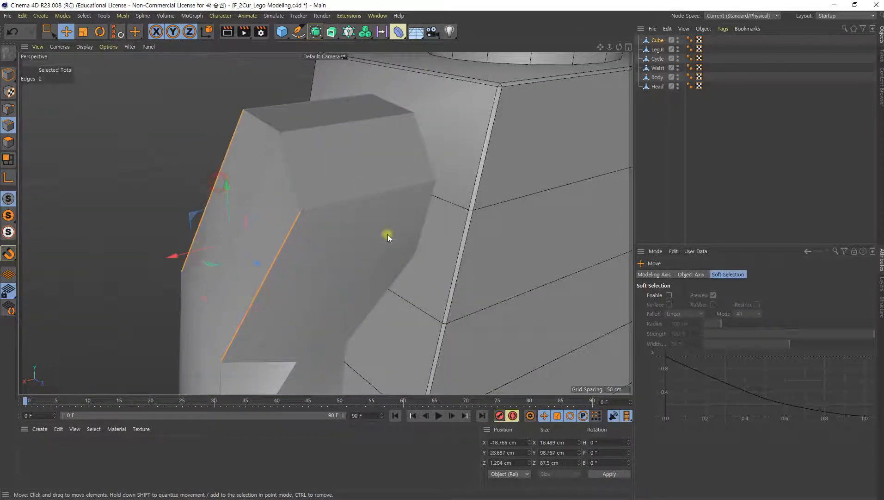
pyautogui.keyDown('alt'); pyautogui.moveTo(383, 234); pyautogui.dragTo(342, 234, button='right'); pyautogui.keyUp('alt')
pyautogui.keyDown('alt'); pyautogui.moveTo(375, 189); pyautogui.dragTo(300, 207); pyautogui.keyUp('alt')
pyautogui.keyDown('alt'); pyautogui.moveTo(395, 200); pyautogui.dragTo(348, 254); pyautogui.keyUp('alt')
pyautogui.moveTo(234, 210); pyautogui.dragTo(250, 215)
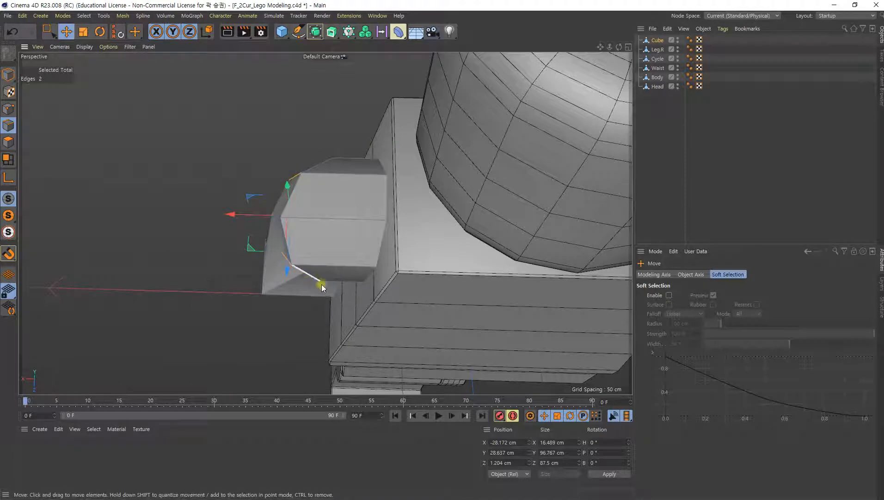
# Step: Move the four edges around the rounded top of the arm's outer face inward to about X -67.3 cm in the front view
pyautogui.keyDown('alt'); pyautogui.moveTo(322, 284); pyautogui.dragTo(393, 269); pyautogui.keyUp('alt')
pyautogui.click(472, 279)
pyautogui.doubleClick(297, 245)
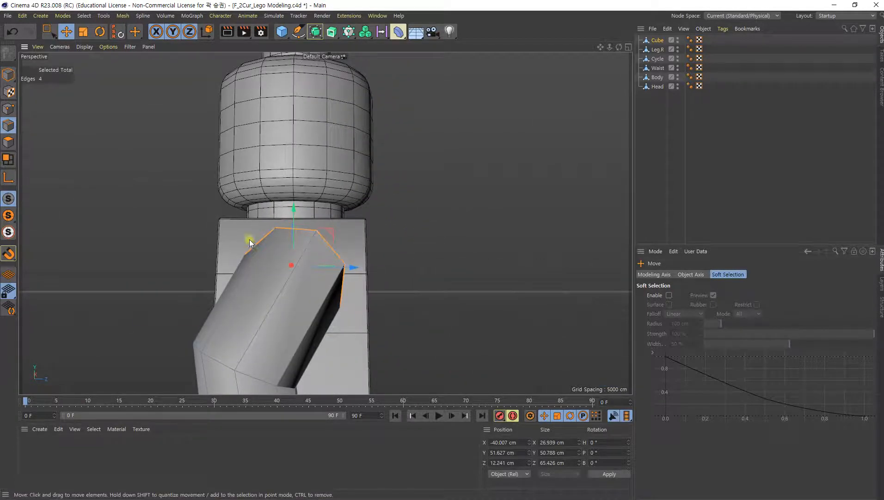
pyautogui.keyDown('alt'); pyautogui.moveTo(451, 273); pyautogui.dragTo(327, 294); pyautogui.keyUp('alt')
pyautogui.middleClick(328, 293)
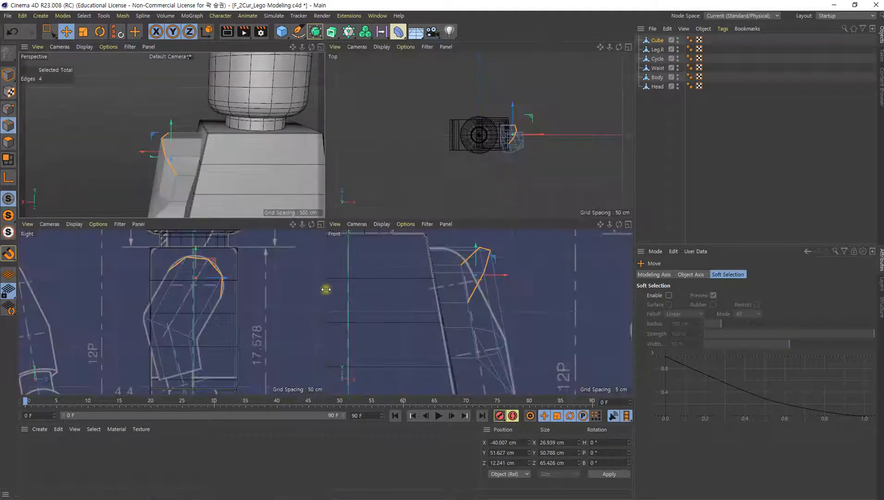
pyautogui.middleClick(499, 310)
pyautogui.scroll(-3, 426, 247)
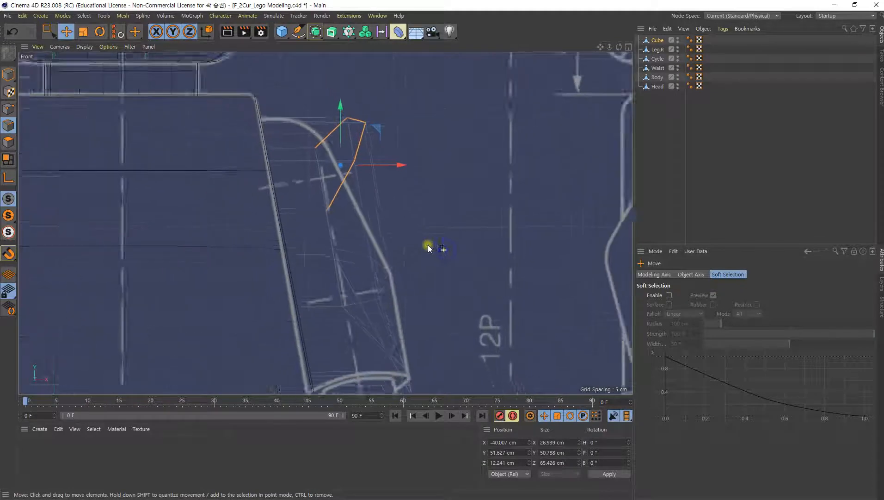
pyautogui.moveTo(406, 172); pyautogui.dragTo(386, 186)
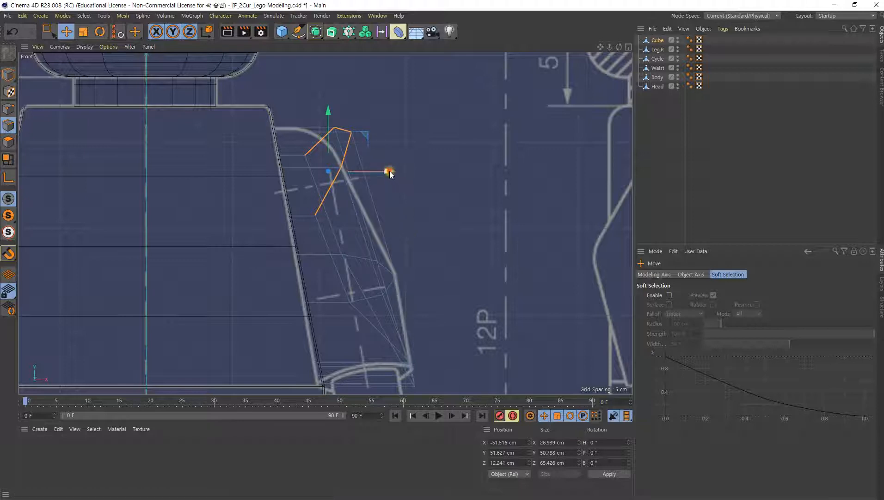
pyautogui.moveTo(390, 171); pyautogui.dragTo(362, 193)
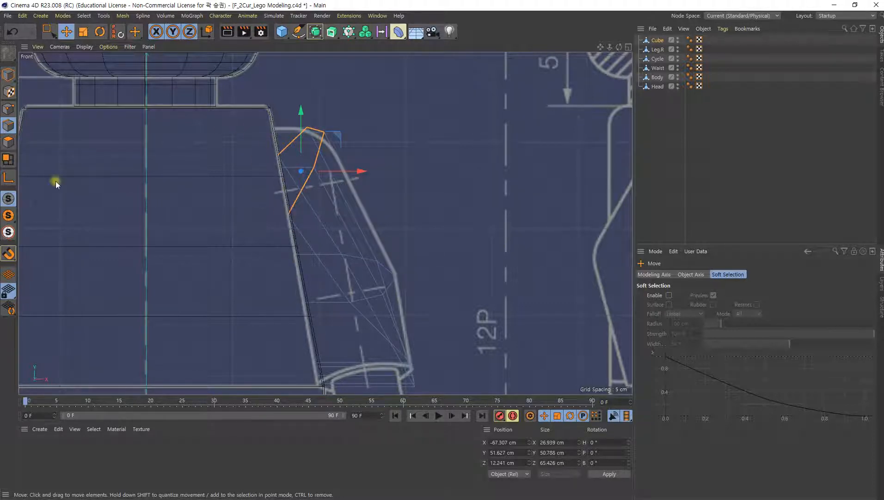
# Step: Flatten the four top edges to about 7 cm wide in X and move them outward to about X -57.7 cm
pyautogui.click(84, 33)
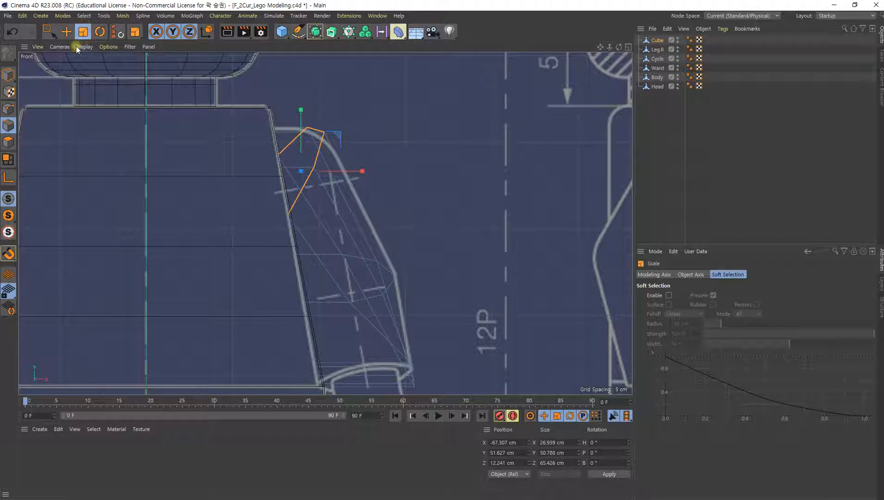
pyautogui.moveTo(365, 169); pyautogui.dragTo(318, 184)
pyautogui.press('w')
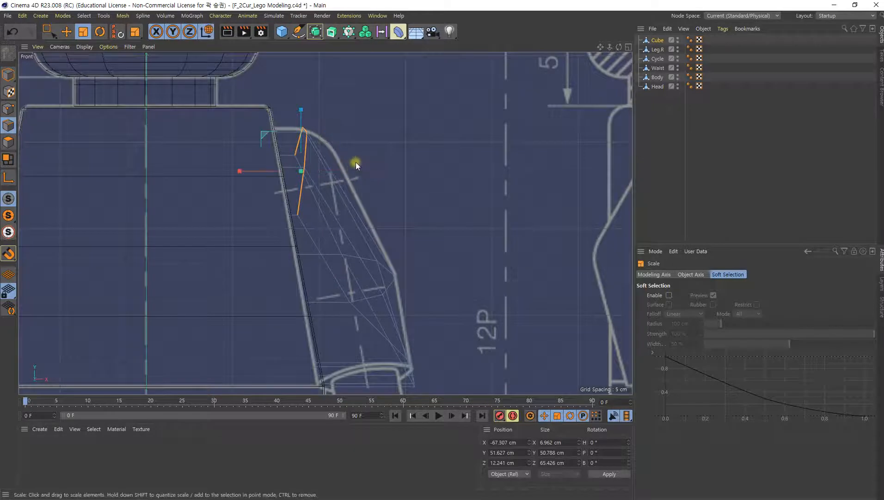
pyautogui.press('w')
pyautogui.press('e')
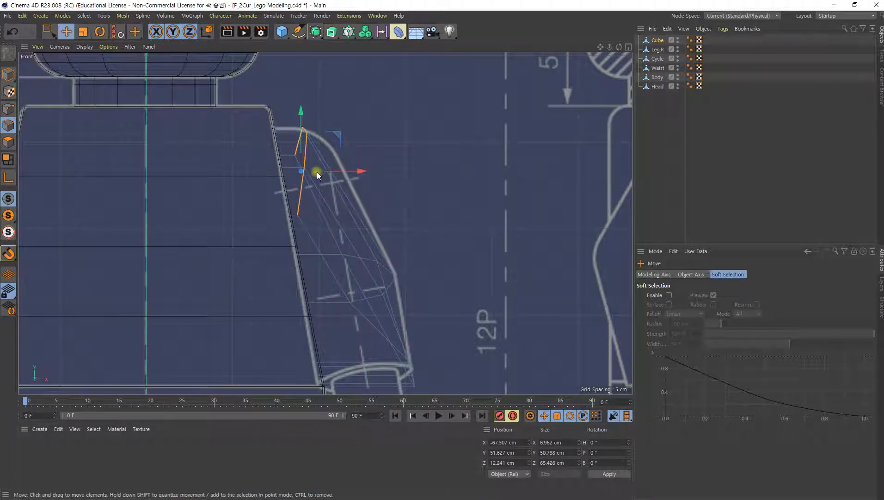
pyautogui.moveTo(361, 171); pyautogui.dragTo(379, 168)
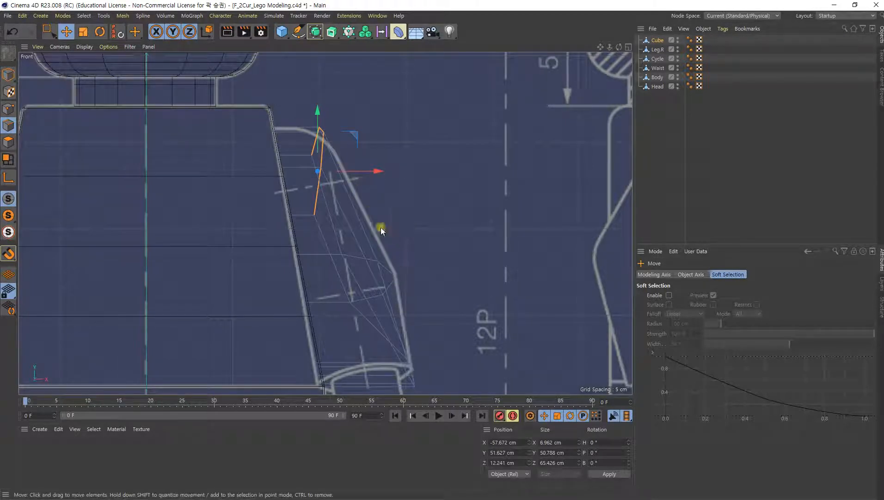
# Step: Deselect the edges and examine the reshaped arm from the front, side and below in the perspective view
pyautogui.middleClick(372, 238)
pyautogui.keyDown('alt'); pyautogui.moveTo(223, 173); pyautogui.dragTo(252, 102, button='middle'); pyautogui.keyUp('alt')
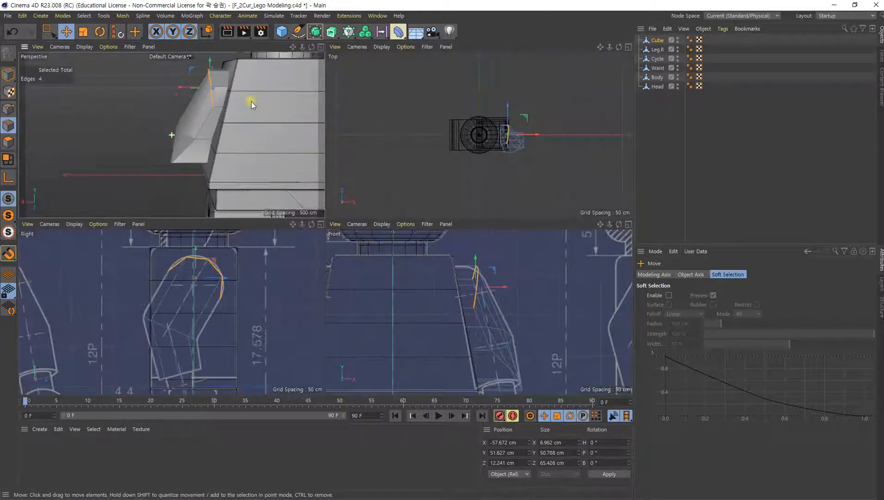
pyautogui.keyDown('alt'); pyautogui.moveTo(251, 102); pyautogui.dragTo(192, 126, button='right'); pyautogui.keyUp('alt')
pyautogui.keyDown('alt'); pyautogui.moveTo(192, 126); pyautogui.dragTo(314, 131); pyautogui.keyUp('alt')
pyautogui.keyDown('alt'); pyautogui.moveTo(190, 109); pyautogui.dragTo(200, 139, button='middle'); pyautogui.keyUp('alt')
pyautogui.keyDown('alt'); pyautogui.moveTo(200, 138); pyautogui.dragTo(53, 101); pyautogui.keyUp('alt')
pyautogui.keyDown('alt'); pyautogui.moveTo(200, 157); pyautogui.dragTo(293, 183); pyautogui.keyUp('alt')
pyautogui.click(117, 148)
pyautogui.keyDown('alt'); pyautogui.moveTo(232, 202); pyautogui.dragTo(278, 202); pyautogui.keyUp('alt')
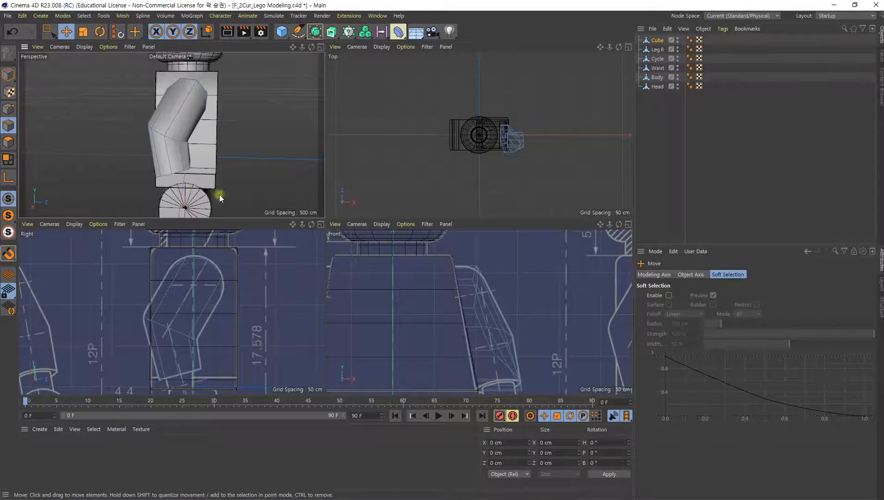
pyautogui.keyDown('alt'); pyautogui.moveTo(220, 198); pyautogui.dragTo(144, 131); pyautogui.keyUp('alt')
# Step: Scale the two outermost crosswise edges of the arm's bottom end shorter along X to start rounding the end
pyautogui.middleClick(143, 130)
pyautogui.keyDown('alt'); pyautogui.moveTo(239, 183); pyautogui.dragTo(268, 244); pyautogui.keyUp('alt')
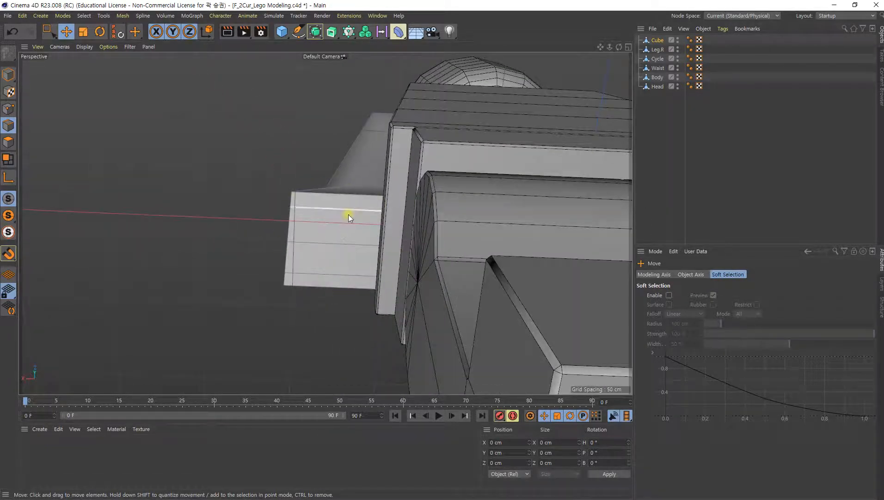
pyautogui.keyDown('alt'); pyautogui.moveTo(348, 214); pyautogui.dragTo(338, 213); pyautogui.keyUp('alt')
pyautogui.click(348, 194)
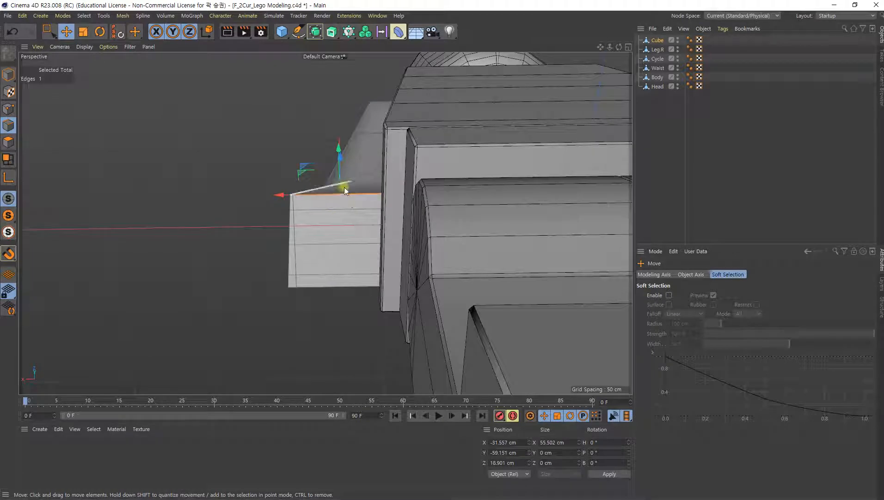
pyautogui.keyDown('shift'); pyautogui.click(341, 286); pyautogui.keyUp('shift')
pyautogui.keyDown('alt'); pyautogui.moveTo(401, 262); pyautogui.dragTo(356, 123); pyautogui.keyUp('alt')
pyautogui.click(85, 33)
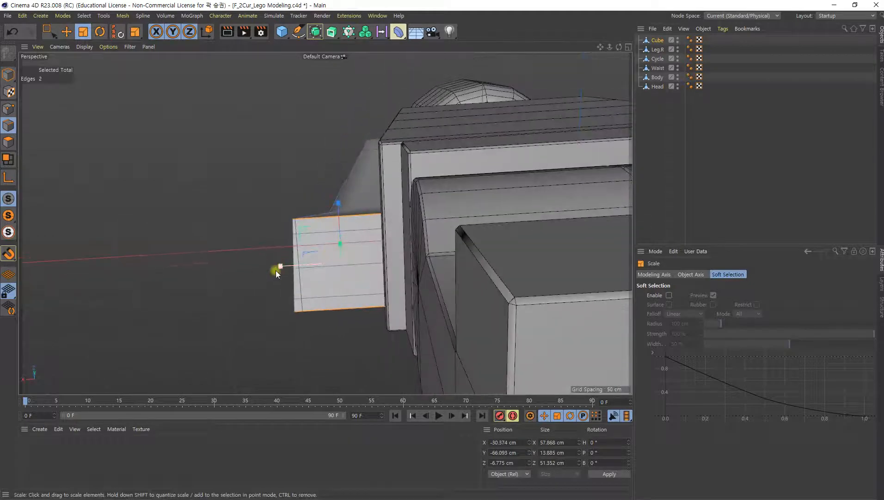
pyautogui.moveTo(279, 270); pyautogui.dragTo(319, 274)
# Step: Scale the next pair of crosswise edges on the arm's bottom end slightly shorter along X to round its outline
pyautogui.click(361, 232)
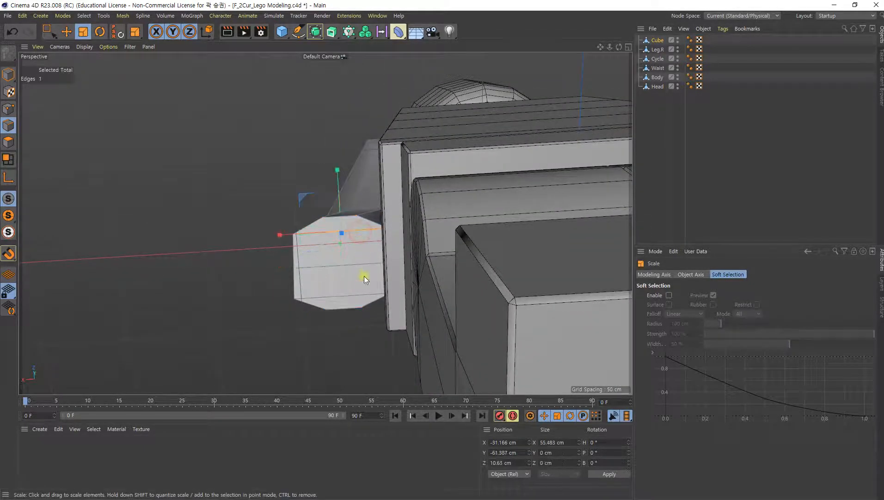
pyautogui.keyDown('shift'); pyautogui.click(361, 296); pyautogui.keyUp('shift')
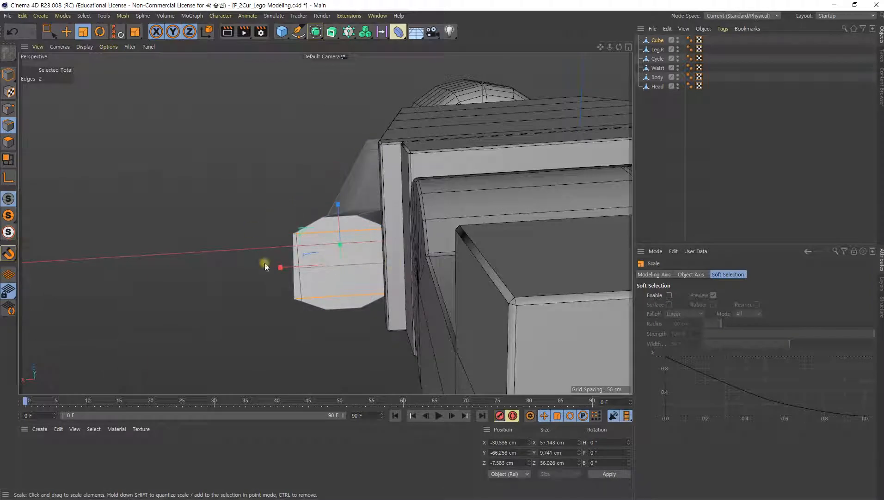
pyautogui.moveTo(280, 262); pyautogui.dragTo(292, 266)
pyautogui.keyDown('alt'); pyautogui.moveTo(352, 281); pyautogui.dragTo(481, 284); pyautogui.keyUp('alt')
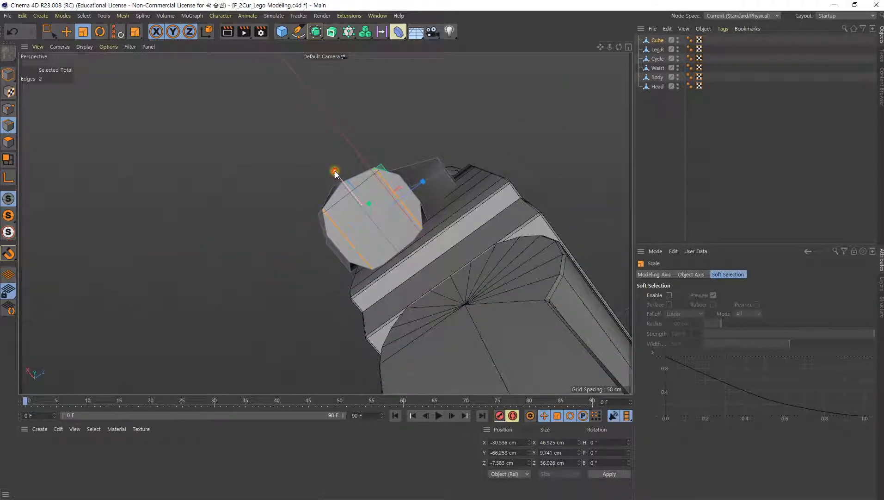
pyautogui.moveTo(336, 172); pyautogui.dragTo(332, 183)
# Step: Deselect the edges and compare the arm's lower end with the wrist outlines in the front and right blueprint views
pyautogui.keyDown('alt'); pyautogui.moveTo(344, 238); pyautogui.dragTo(313, 228); pyautogui.keyUp('alt')
pyautogui.click(381, 253)
pyautogui.keyDown('alt'); pyautogui.moveTo(413, 177); pyautogui.dragTo(403, 250); pyautogui.keyUp('alt')
pyautogui.keyDown('alt'); pyautogui.moveTo(423, 189); pyautogui.dragTo(370, 247, button='middle'); pyautogui.keyUp('alt')
pyautogui.middleClick(365, 204)
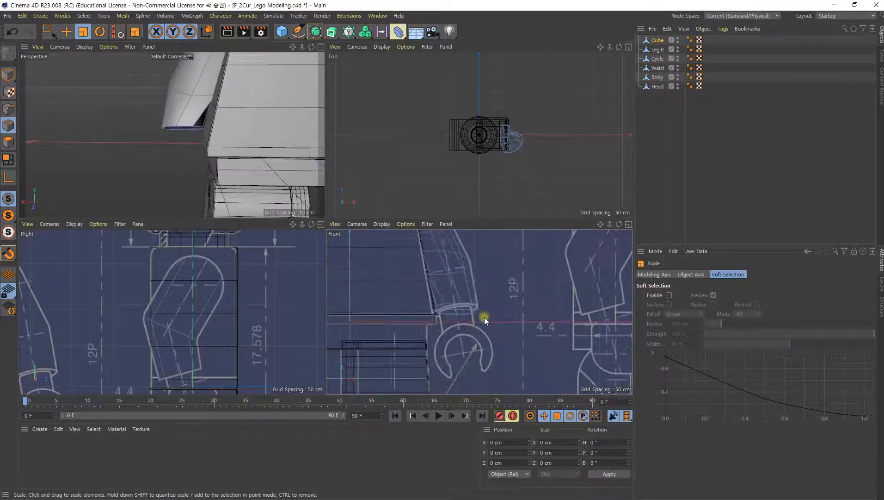
pyautogui.scroll(5, 484, 317)
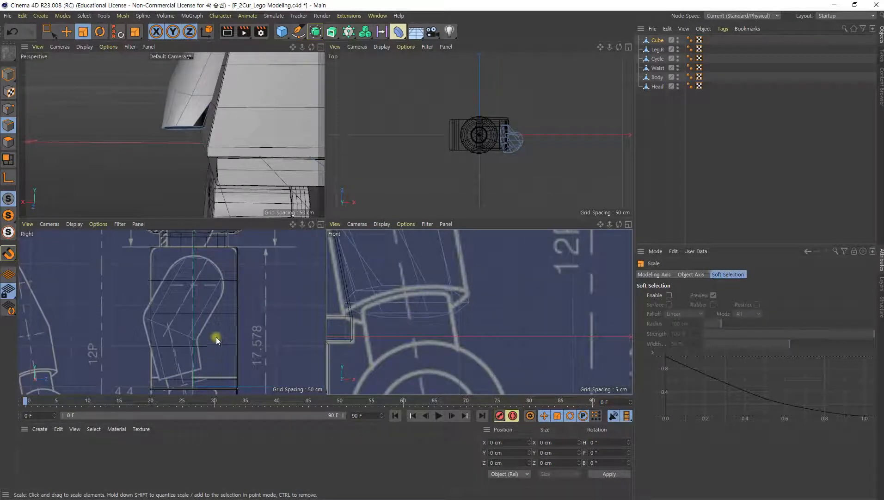
pyautogui.scroll(5, 217, 337)
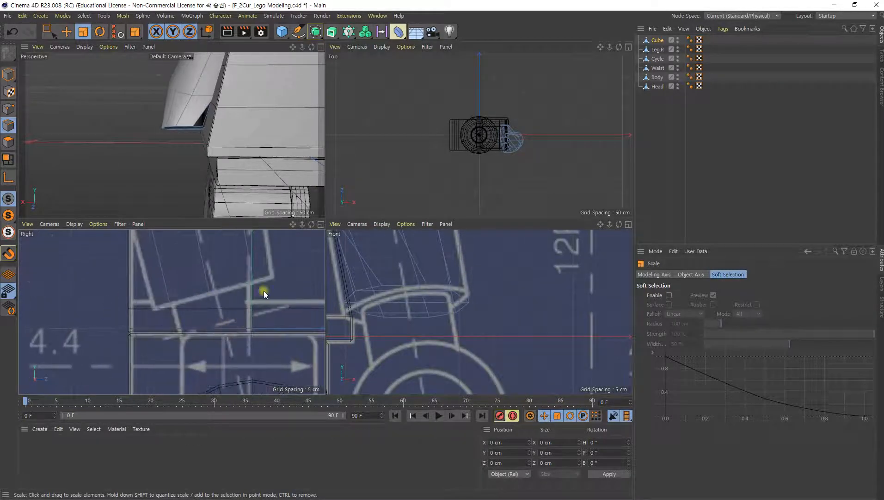
pyautogui.keyDown('alt'); pyautogui.moveTo(463, 321); pyautogui.dragTo(518, 316, button='middle'); pyautogui.keyUp('alt')
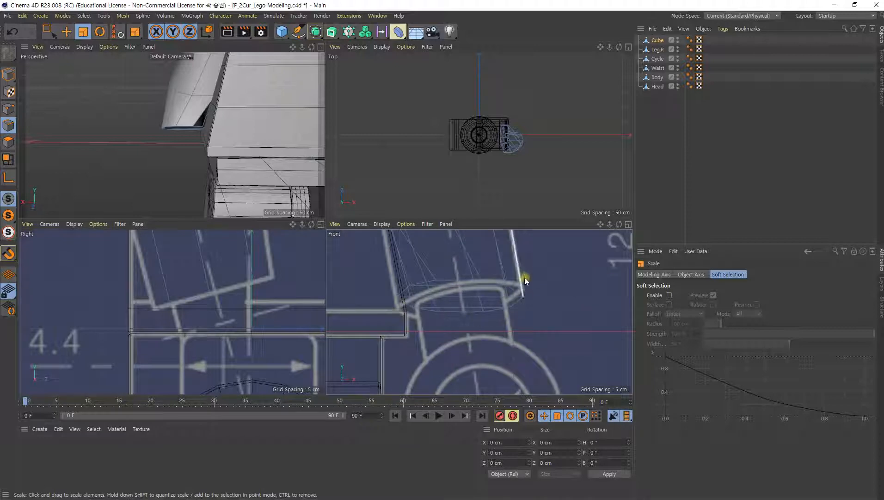
pyautogui.keyDown('alt'); pyautogui.moveTo(543, 295); pyautogui.dragTo(513, 295, button='right'); pyautogui.keyUp('alt')
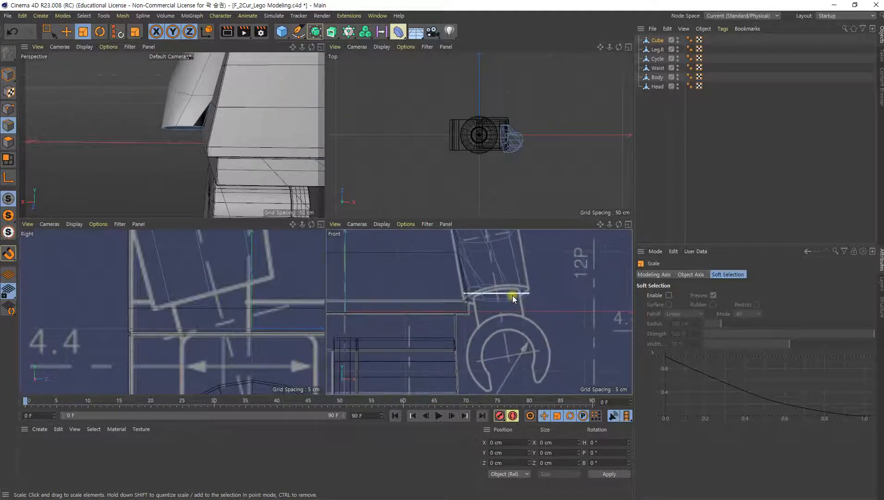
pyautogui.keyDown('alt'); pyautogui.moveTo(512, 295); pyautogui.dragTo(463, 307, button='middle'); pyautogui.keyUp('alt')
pyautogui.keyDown('alt'); pyautogui.moveTo(463, 307); pyautogui.dragTo(620, 267, button='right'); pyautogui.keyUp('alt')
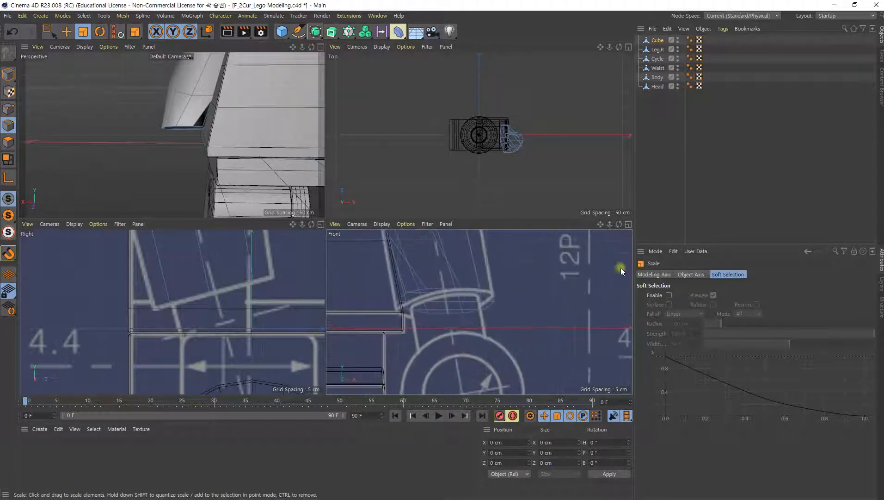
# Step: Add an FFD deformer under the arm cube, with 2 grid points on each axis, and fit it to its parent
pyautogui.click(398, 32)
pyautogui.click(664, 64)
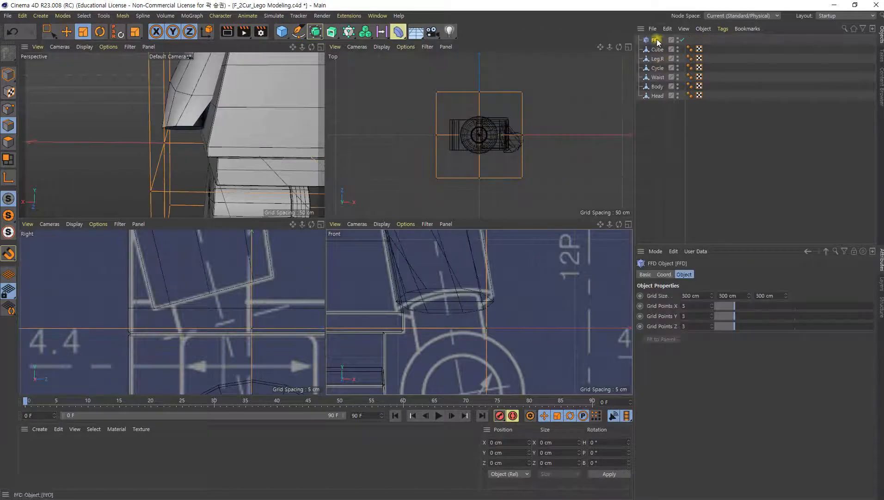
pyautogui.moveTo(657, 49); pyautogui.dragTo(657, 49)
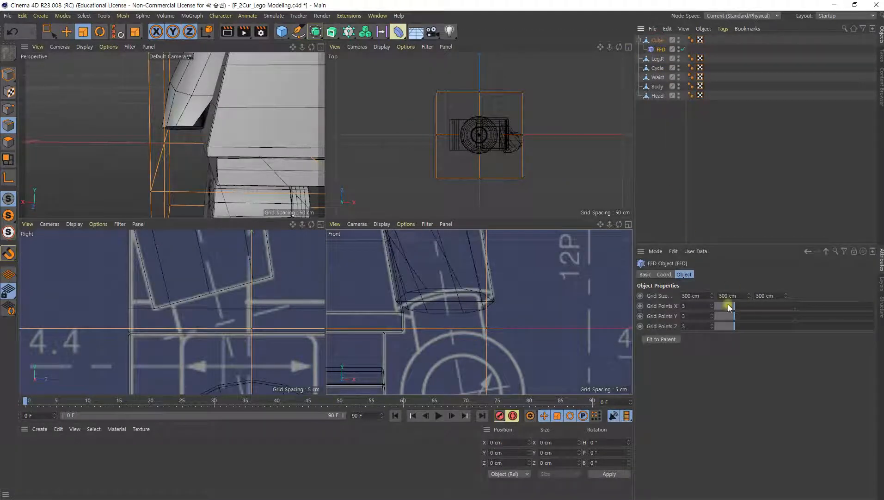
pyautogui.moveTo(728, 316); pyautogui.dragTo(687, 336)
pyautogui.click(666, 340)
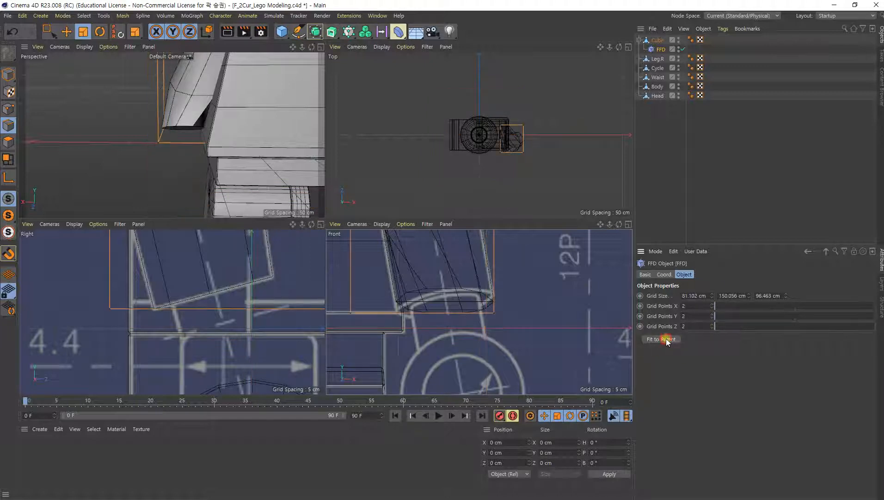
# Step: Reduce the FFD cage's vertical grid size to about 29 cm
pyautogui.scroll(-8, 465, 296)
pyautogui.scroll(7, 484, 294)
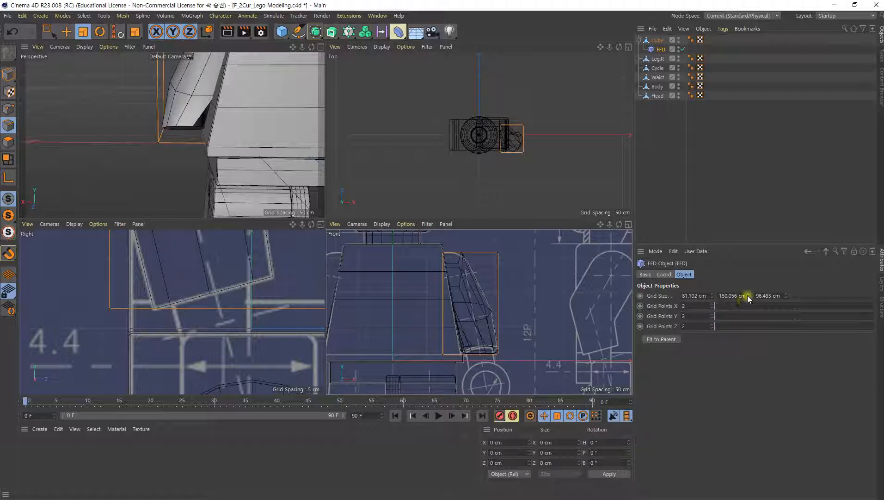
pyautogui.moveTo(749, 296); pyautogui.dragTo(748, 352)
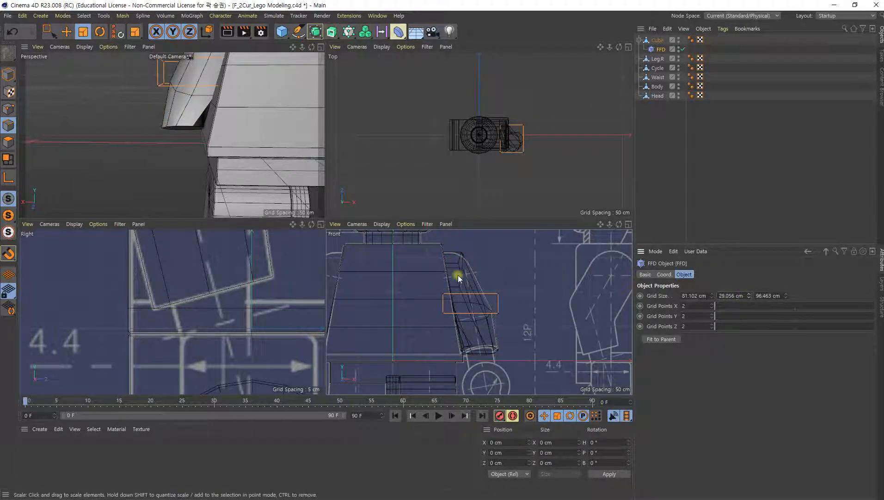
# Step: Move the FFD cage over the arm's lower end to about X -31.6 cm, Y -64.3 cm, and narrow its X size to about 65.1 cm
pyautogui.click(8, 74)
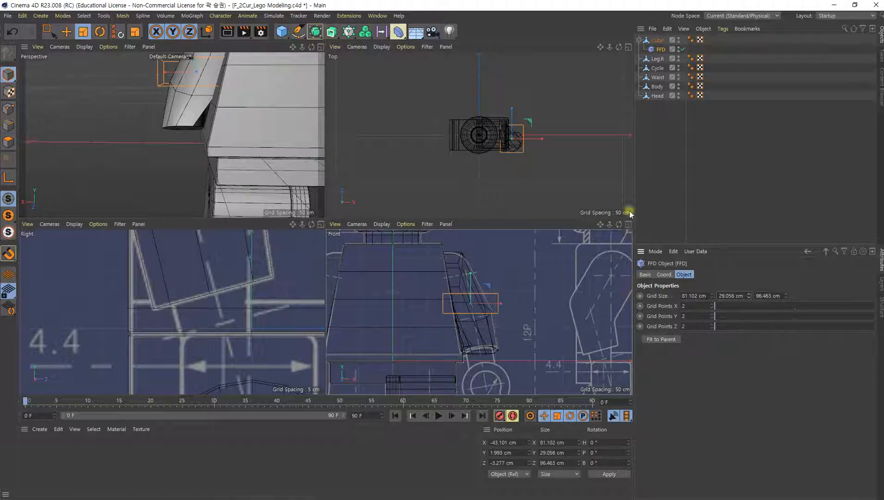
pyautogui.keyDown('alt'); pyautogui.moveTo(515, 334); pyautogui.dragTo(521, 315, button='middle'); pyautogui.keyUp('alt')
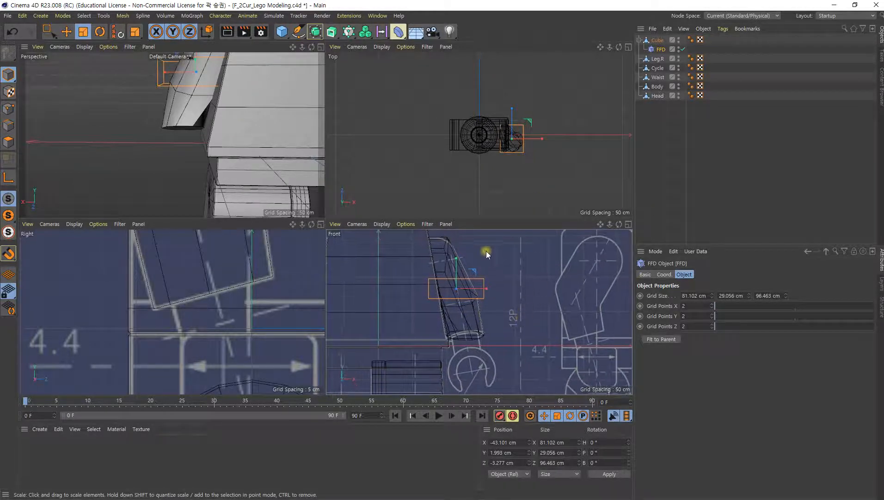
pyautogui.press('e')
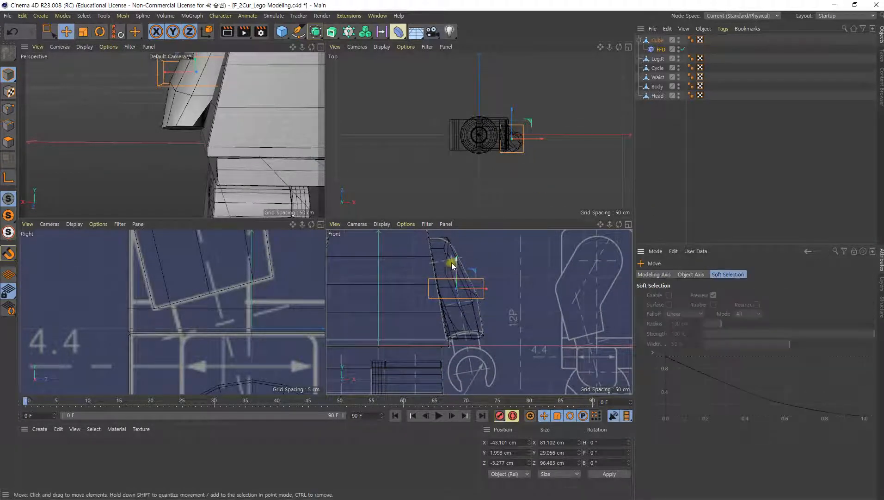
pyautogui.moveTo(456, 263); pyautogui.dragTo(455, 308)
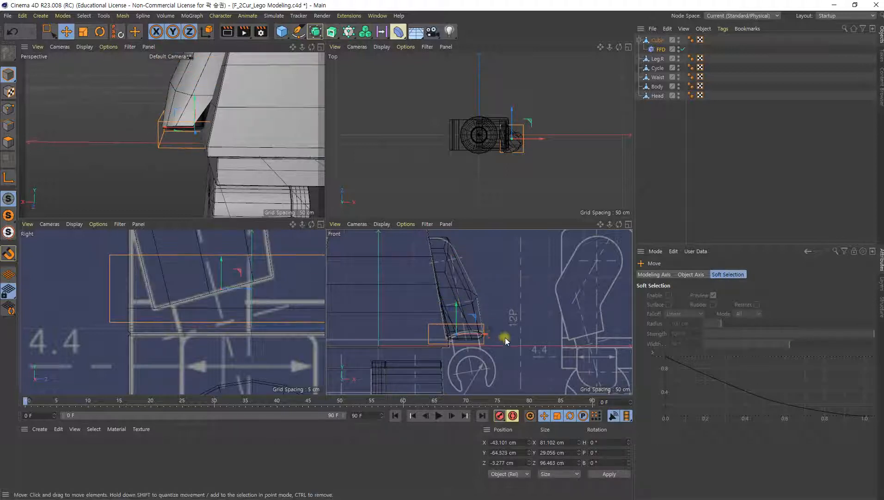
pyautogui.moveTo(488, 338); pyautogui.dragTo(496, 336)
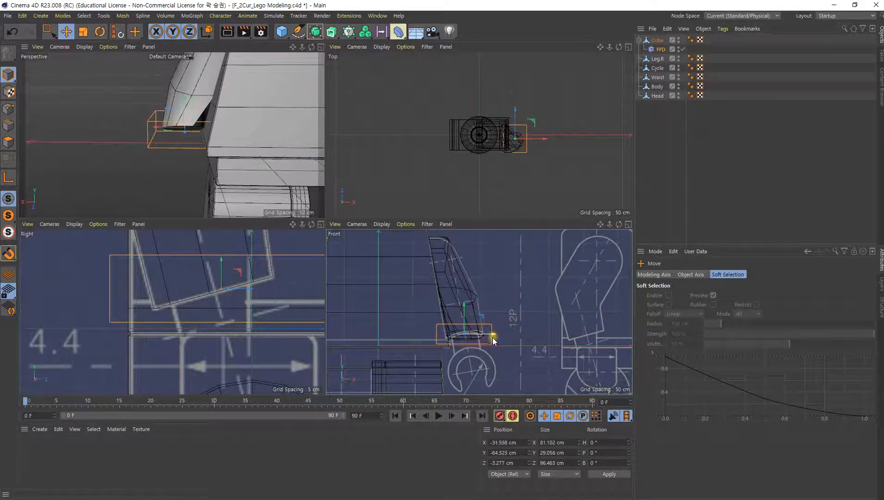
pyautogui.click(660, 50)
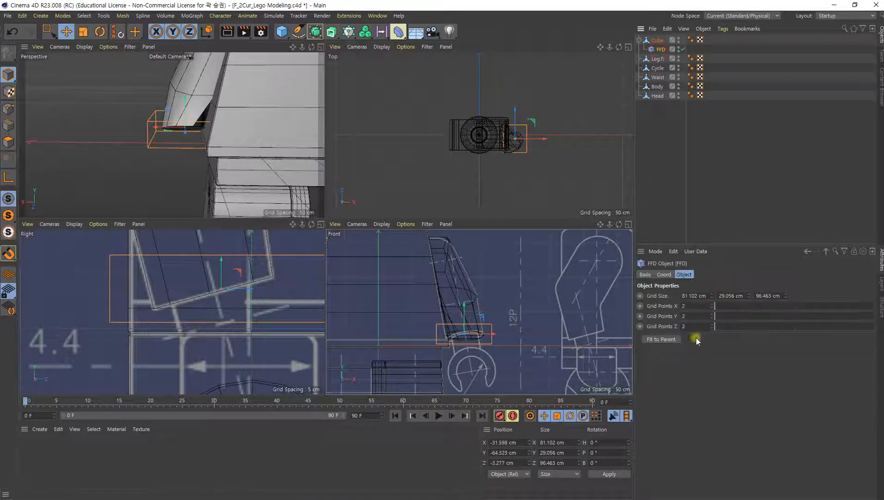
pyautogui.moveTo(715, 294); pyautogui.dragTo(707, 300)
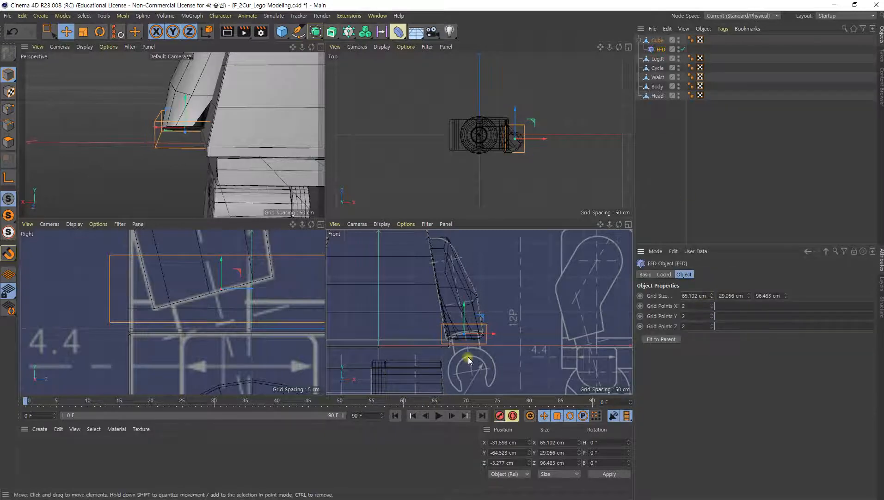
# Step: Tilt the FFD cage to the wrist outline in the front view, moving its body-side points to Y -5.86 cm and outer points to Y 2.93 cm
pyautogui.middleClick(373, 269)
pyautogui.scroll(3, 373, 270)
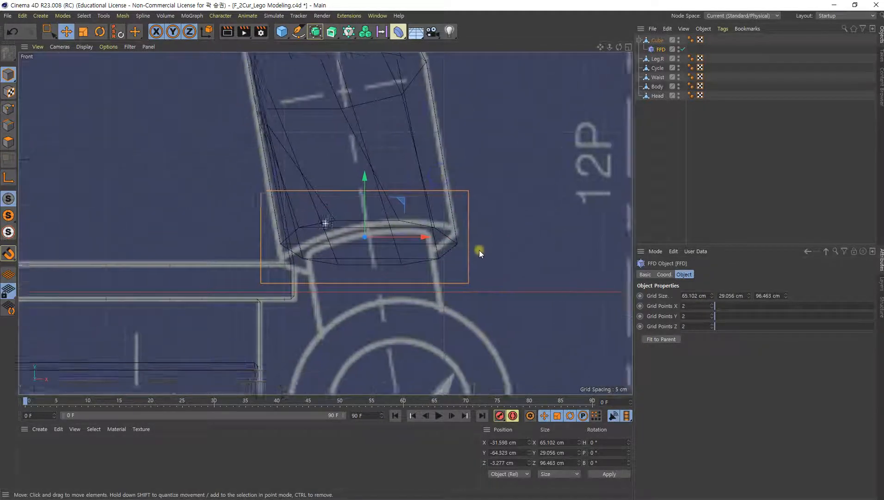
pyautogui.keyDown('alt'); pyautogui.moveTo(458, 245); pyautogui.dragTo(439, 241, button='middle'); pyautogui.keyUp('alt')
pyautogui.click(8, 109)
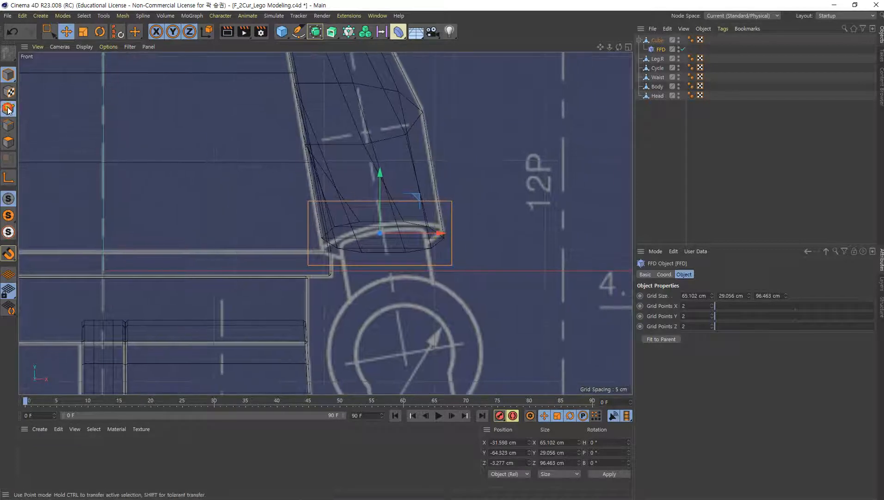
pyautogui.press('0')
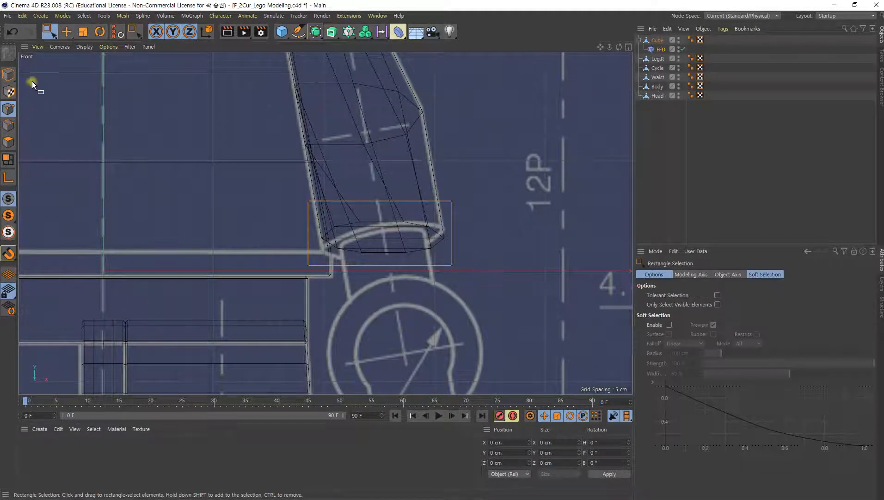
pyautogui.moveTo(268, 184); pyautogui.dragTo(333, 303)
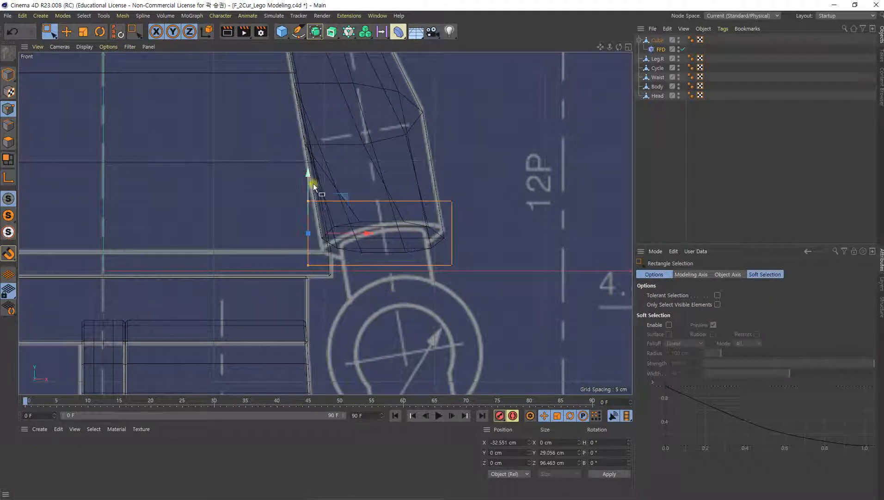
pyautogui.moveTo(309, 179); pyautogui.dragTo(308, 187)
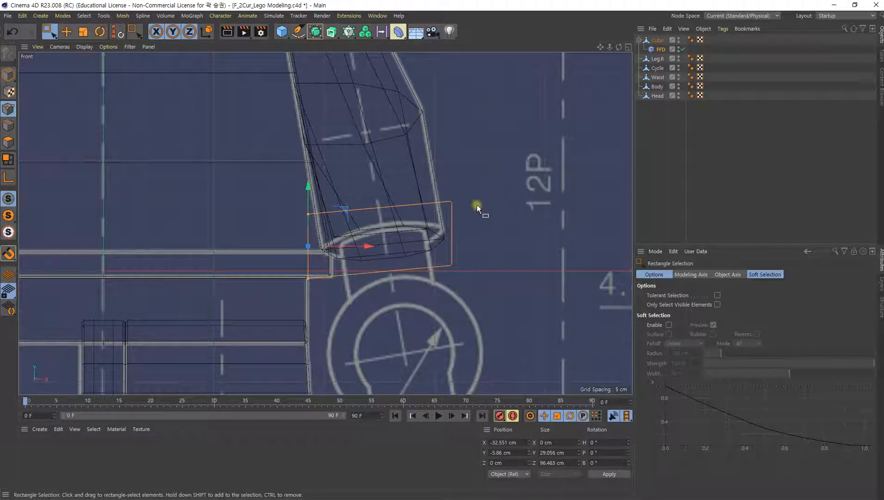
pyautogui.moveTo(494, 178); pyautogui.dragTo(411, 319)
pyautogui.moveTo(453, 175)
pyautogui.mouseDown()
pyautogui.moveTo(453, 157)
pyautogui.moveTo(451, 167)
pyautogui.mouseUp()
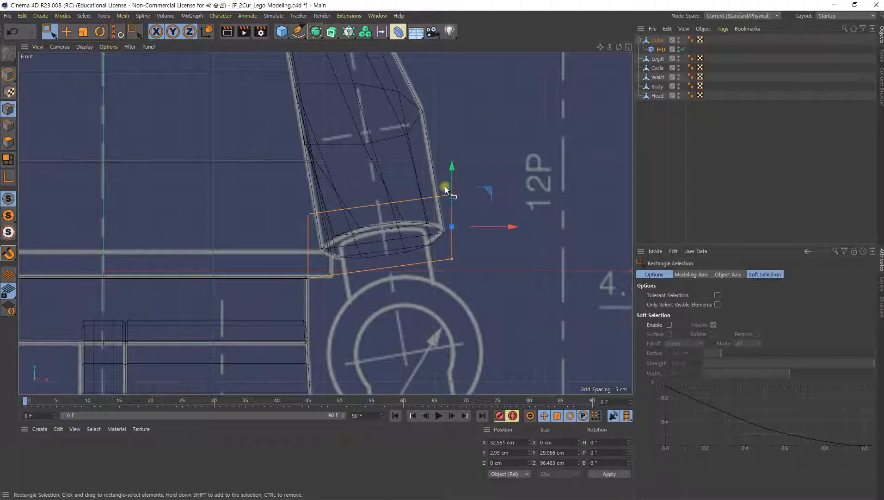
# Step: Merge the arm cube and its FFD deformer into a single polygon object with Connect Objects + Delete
pyautogui.keyDown('ctrl'); pyautogui.click(657, 41); pyautogui.keyUp('ctrl')
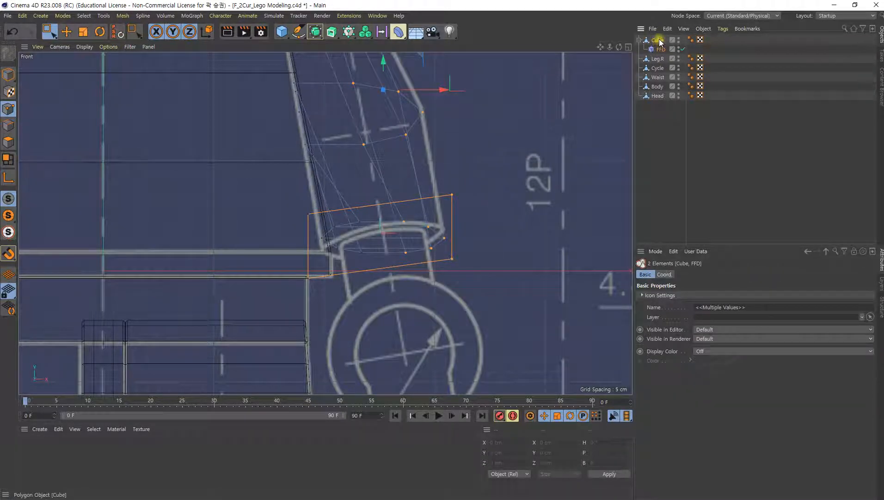
pyautogui.rightClick(660, 42)
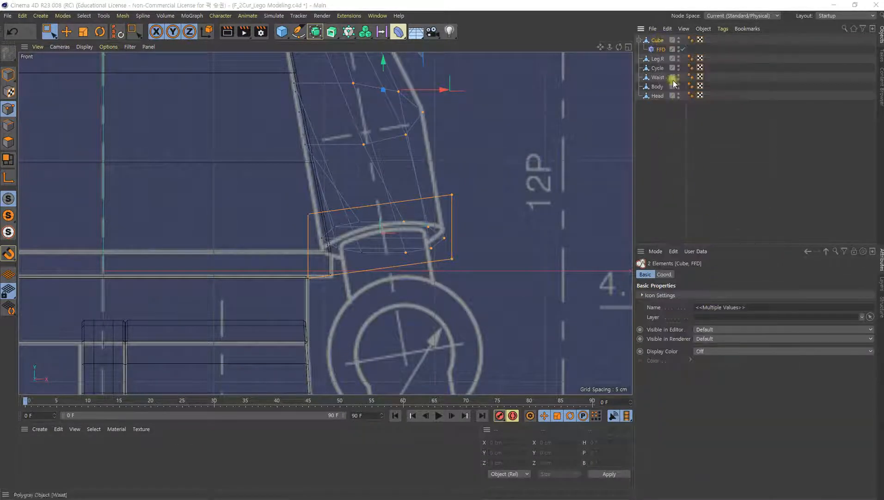
pyautogui.rightClick(659, 41)
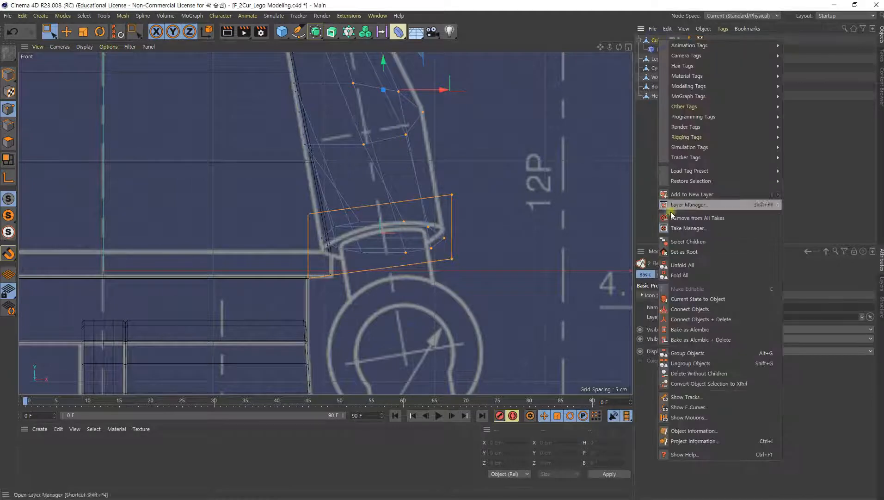
pyautogui.click(694, 319)
pyautogui.scroll(-5, 463, 241)
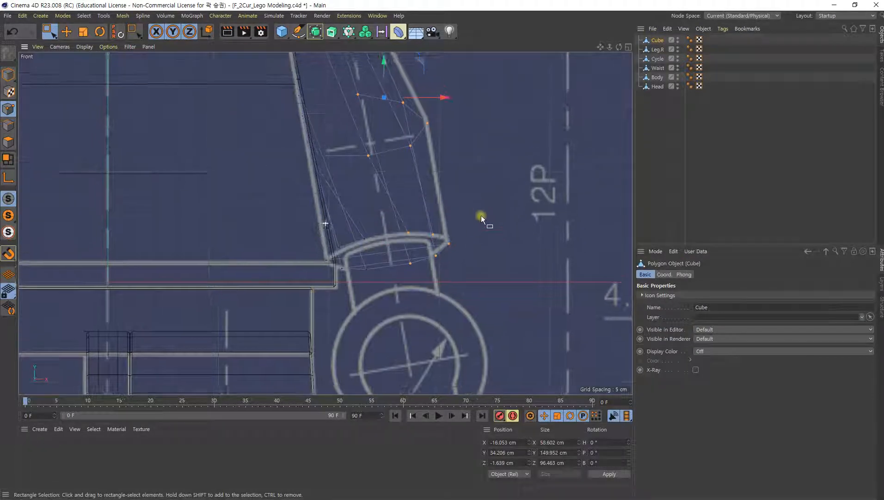
# Step: Examine the arm's shape from several angles in the perspective view and deselect its points
pyautogui.middleClick(450, 245)
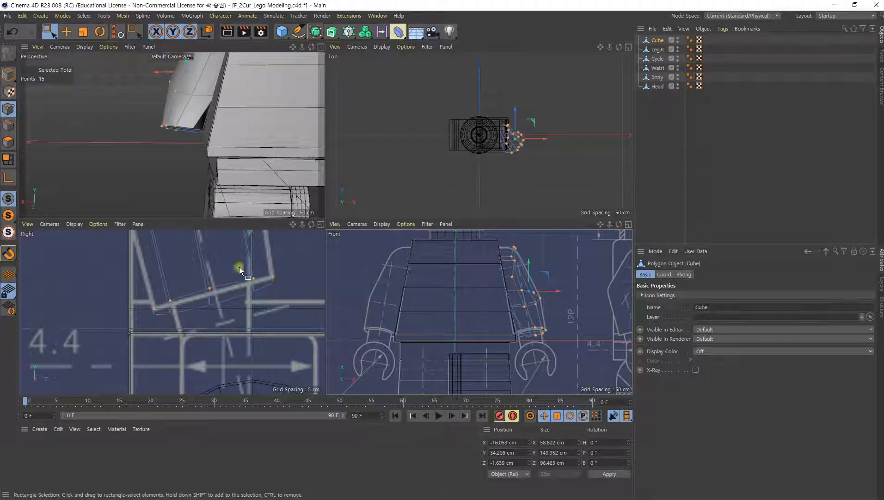
pyautogui.keyDown('alt'); pyautogui.moveTo(204, 110); pyautogui.dragTo(210, 141, button='middle'); pyautogui.keyUp('alt')
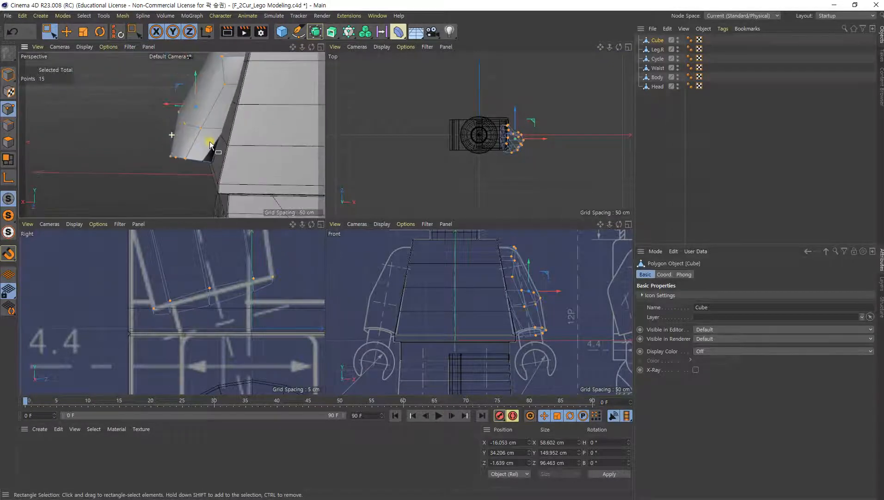
pyautogui.keyDown('alt'); pyautogui.moveTo(177, 131); pyautogui.dragTo(289, 136); pyautogui.keyUp('alt')
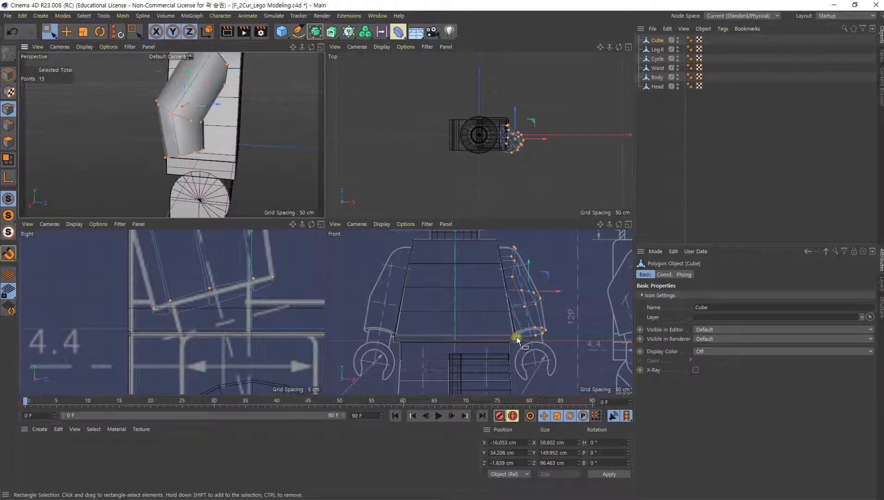
pyautogui.scroll(5, 495, 352)
pyautogui.middleClick(489, 319)
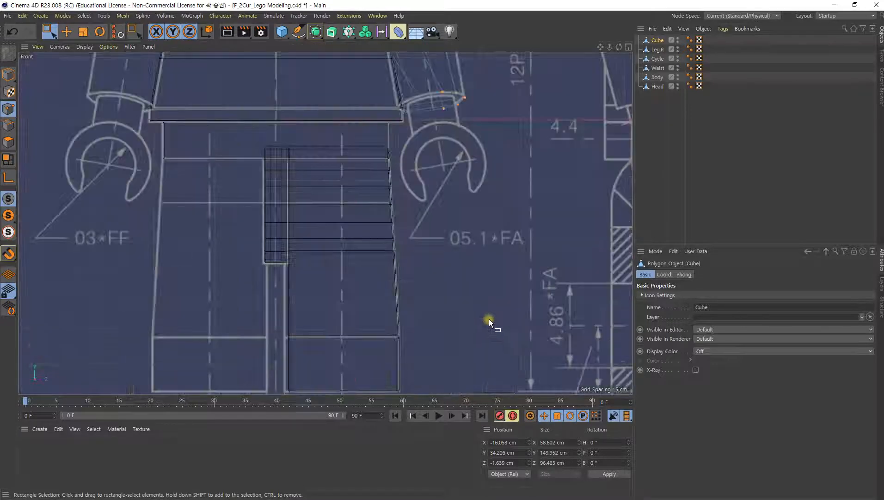
pyautogui.middleClick(357, 207)
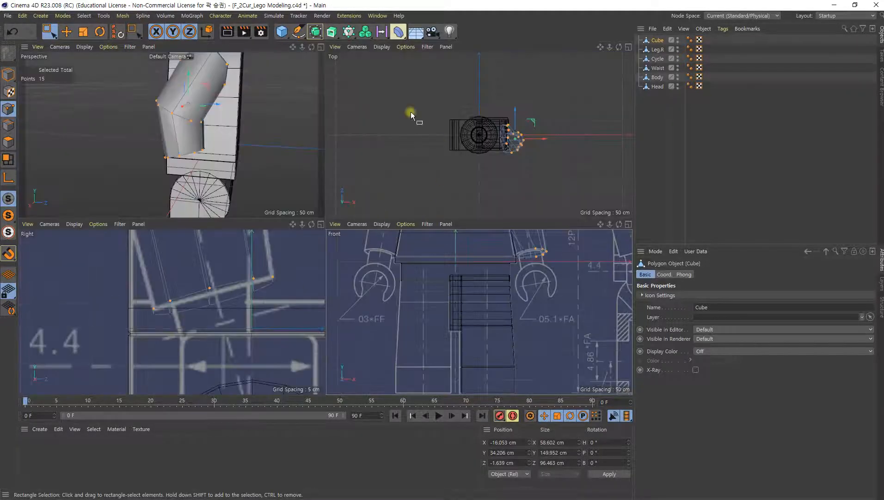
pyautogui.keyDown('alt'); pyautogui.moveTo(202, 143); pyautogui.dragTo(189, 101); pyautogui.keyUp('alt')
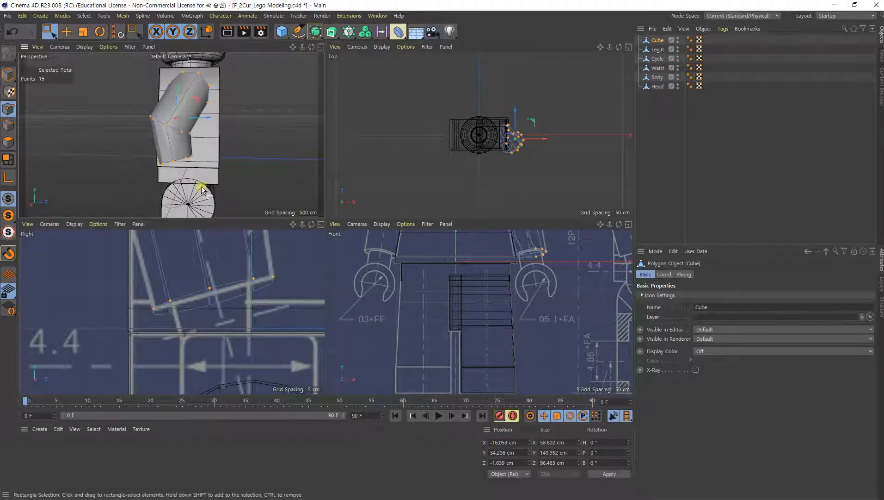
pyautogui.keyDown('alt'); pyautogui.moveTo(202, 187); pyautogui.dragTo(219, 185, button='middle'); pyautogui.keyUp('alt')
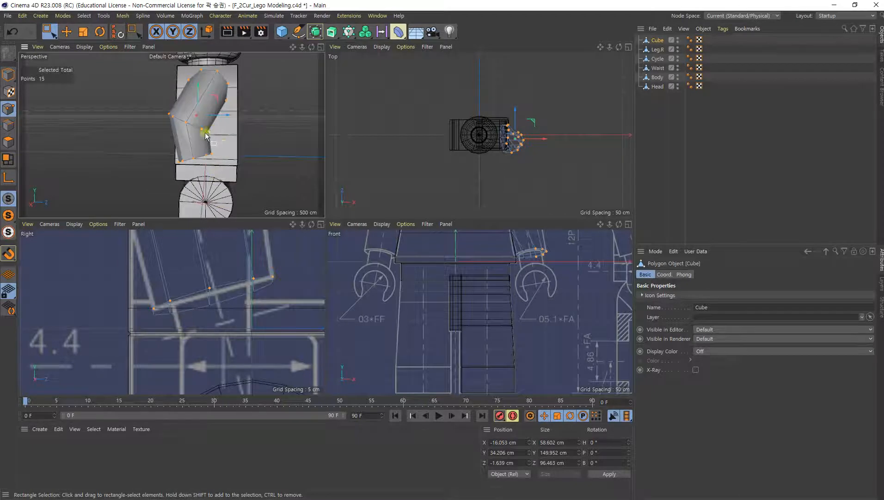
pyautogui.keyDown('alt'); pyautogui.moveTo(206, 135); pyautogui.dragTo(137, 135); pyautogui.keyUp('alt')
pyautogui.press('e')
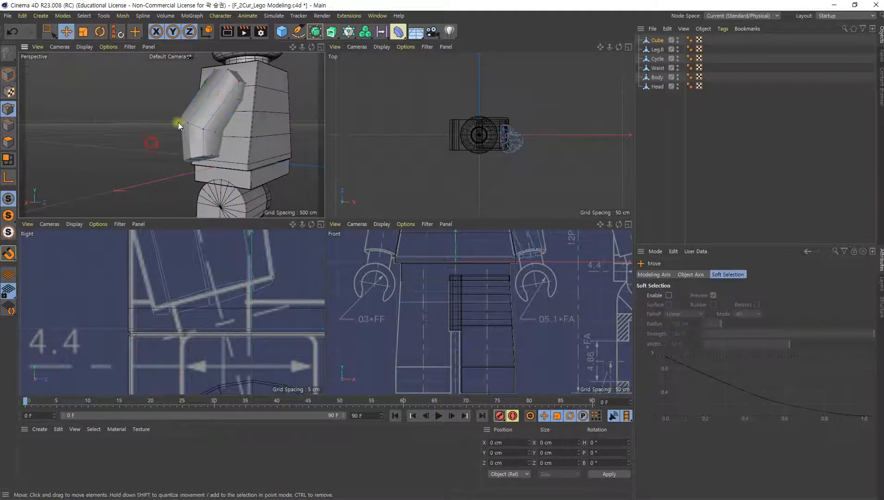
# Step: Cut a diagonal line through the whole arm just above the elbow in the right view, using Line Cut with Visible Only off
pyautogui.keyDown('alt'); pyautogui.moveTo(236, 257); pyautogui.dragTo(238, 324, button='middle'); pyautogui.keyUp('alt')
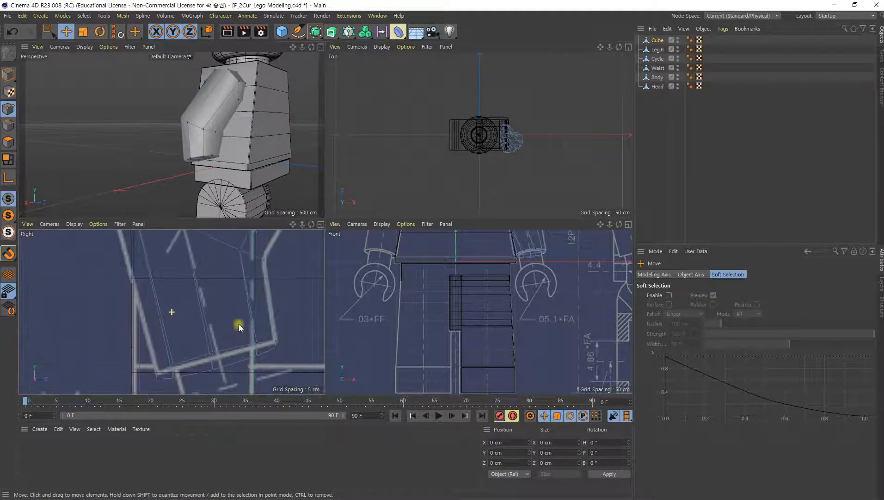
pyautogui.keyDown('alt'); pyautogui.moveTo(258, 278); pyautogui.dragTo(237, 278, button='right'); pyautogui.keyUp('alt')
pyautogui.keyDown('alt'); pyautogui.moveTo(239, 273); pyautogui.dragTo(233, 303, button='middle'); pyautogui.keyUp('alt')
pyautogui.middleClick(233, 303)
pyautogui.keyDown('alt'); pyautogui.moveTo(413, 190); pyautogui.dragTo(323, 267, button='middle'); pyautogui.keyUp('alt')
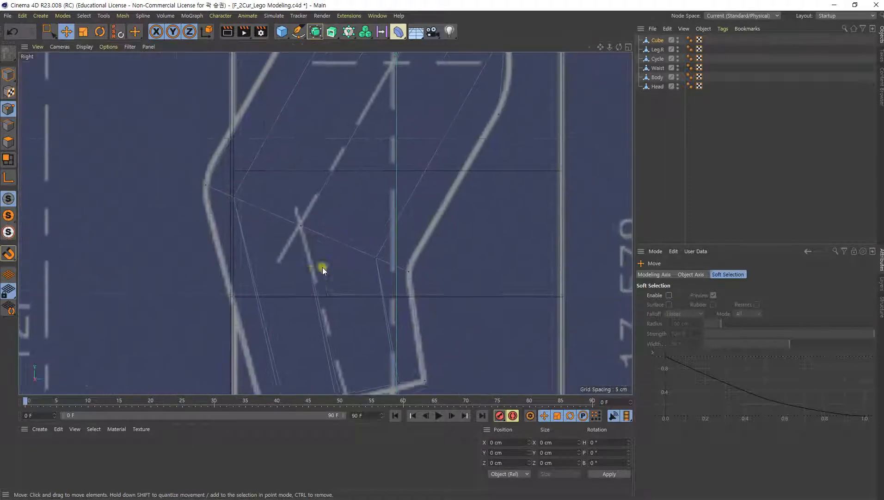
pyautogui.moveTo(354, 270)
pyautogui.keyDown('alt'); pyautogui.mouseDown(button='right')
pyautogui.moveTo(333, 260)
pyautogui.moveTo(353, 267)
pyautogui.mouseUp(button='right'); pyautogui.keyUp('alt')
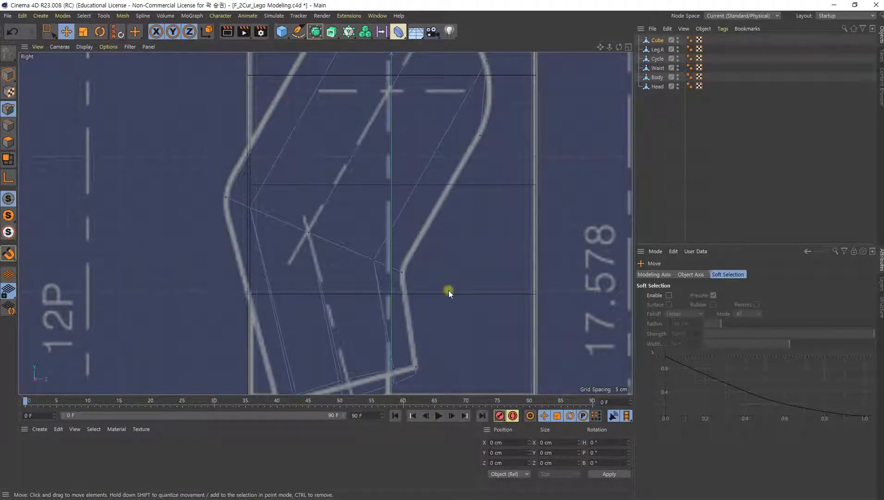
pyautogui.keyDown('alt'); pyautogui.moveTo(404, 265); pyautogui.dragTo(426, 236, button='middle'); pyautogui.keyUp('alt')
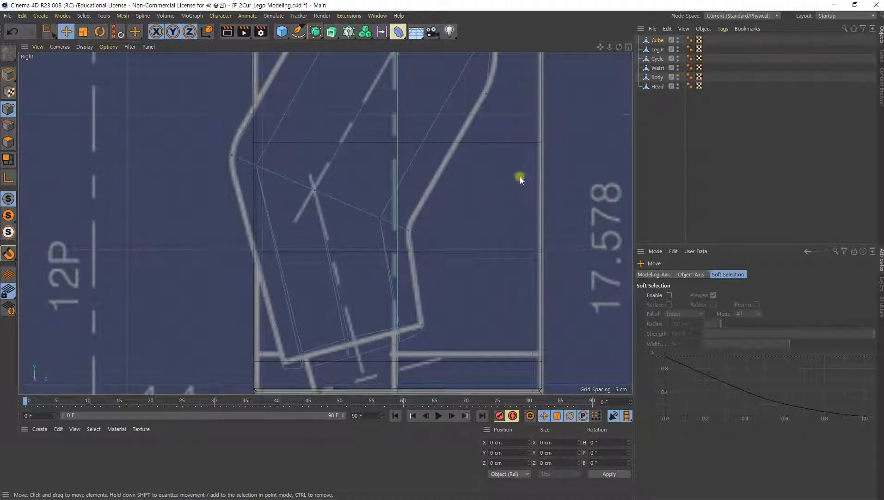
pyautogui.press('m')
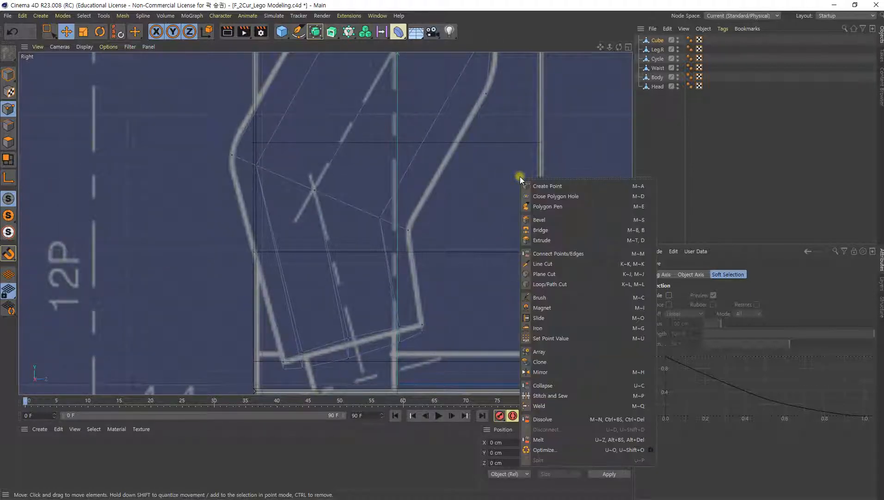
pyautogui.click(560, 266)
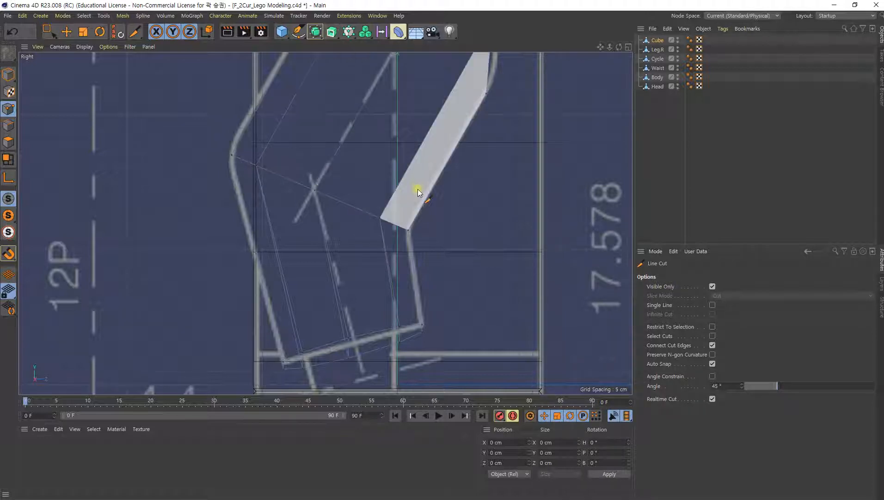
pyautogui.click(713, 287)
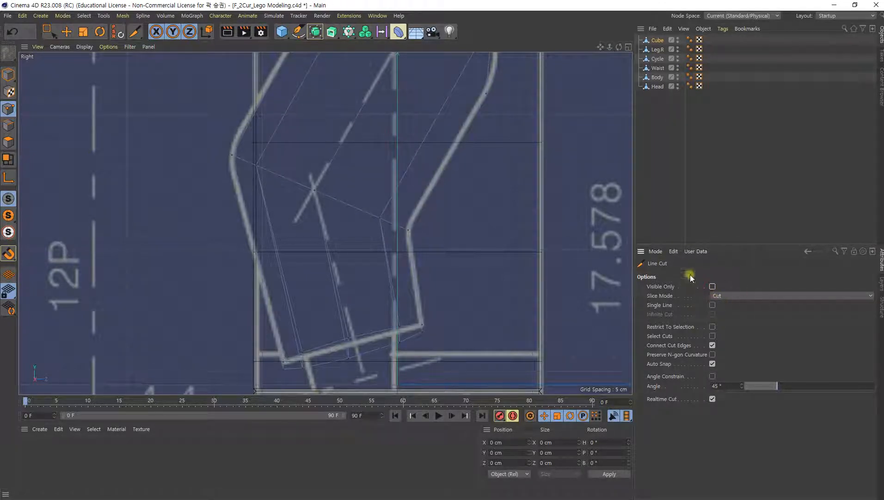
pyautogui.click(234, 91)
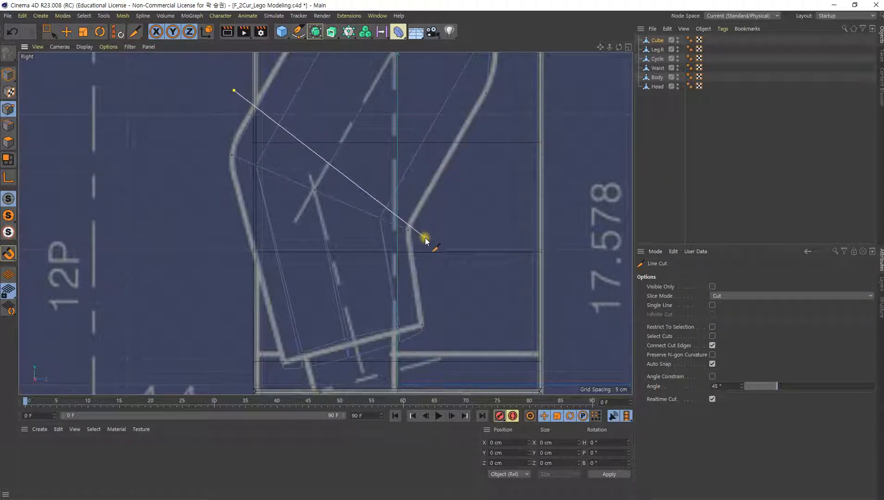
pyautogui.click(425, 238)
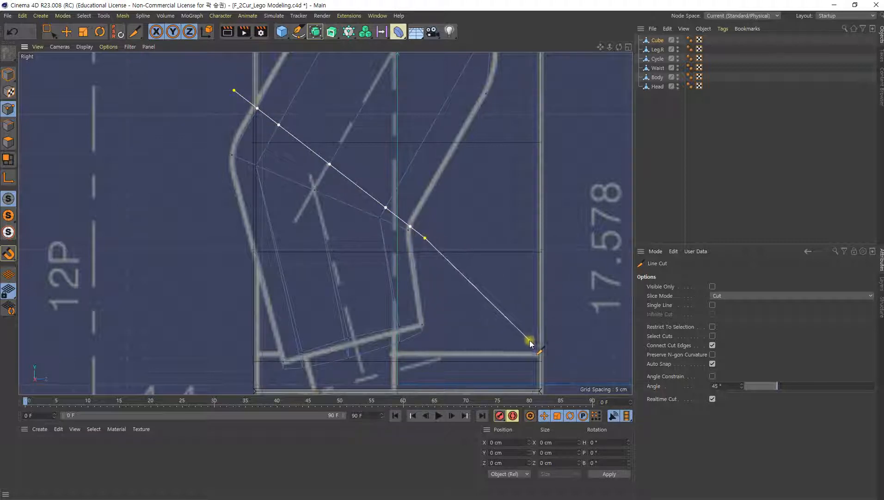
pyautogui.press('e')
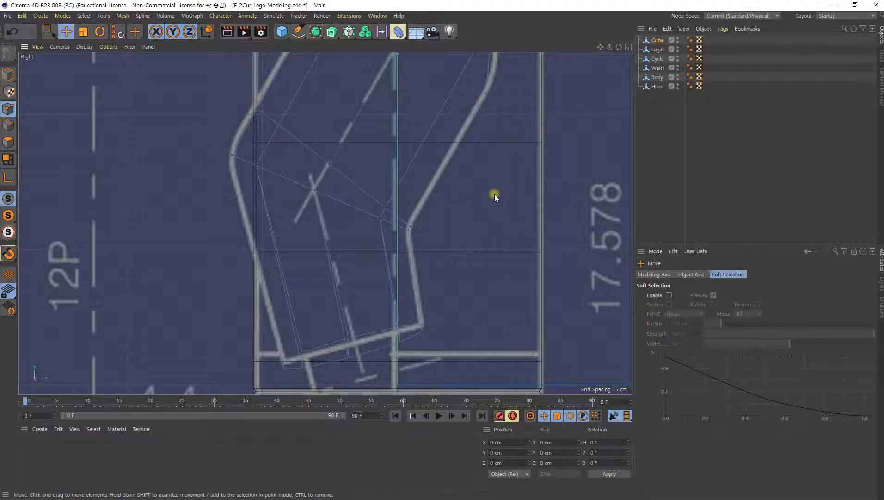
# Step: Add a second line cut through the arm just below the elbow, converging with the first cut at the inner bend
pyautogui.rightClick(580, 162)
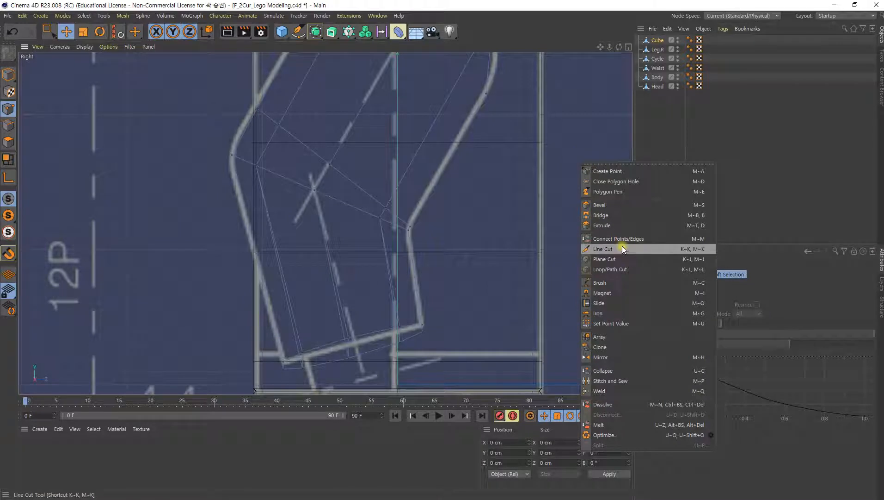
pyautogui.click(621, 245)
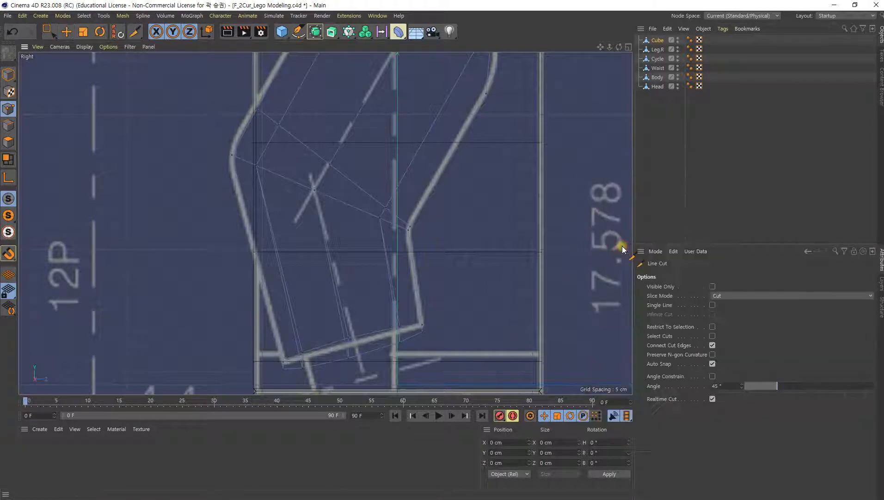
pyautogui.click(225, 202)
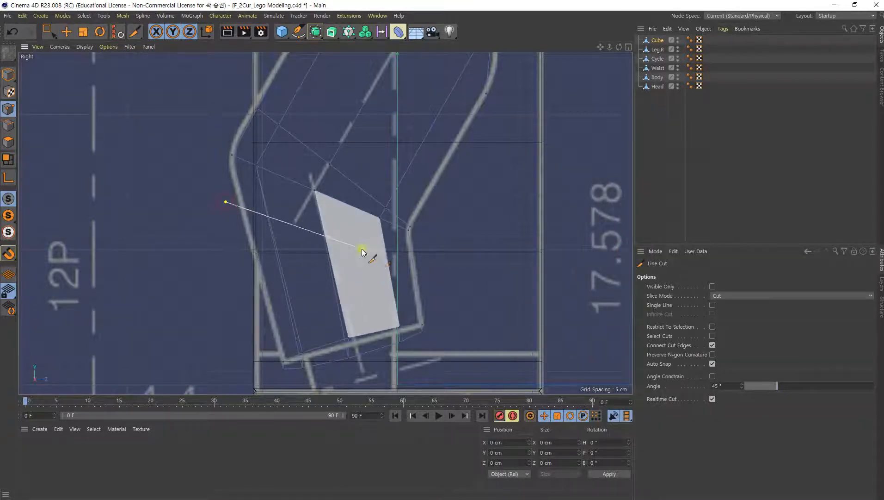
pyautogui.click(453, 243)
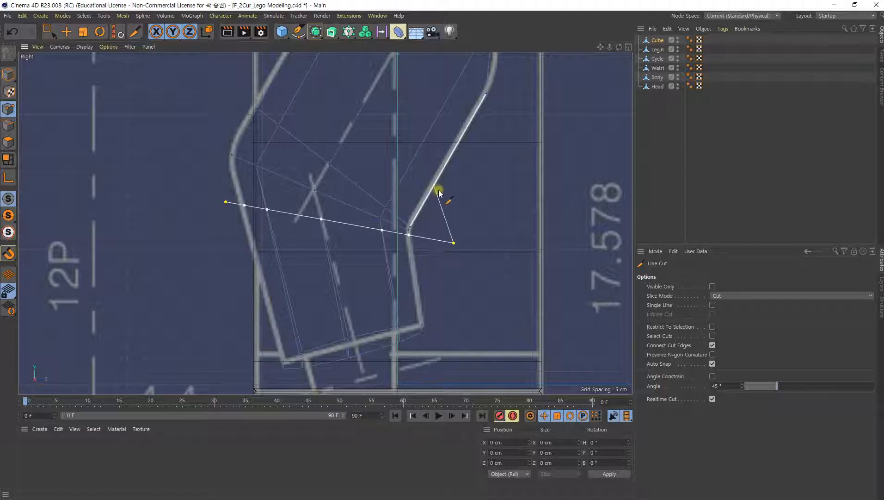
pyautogui.press('e')
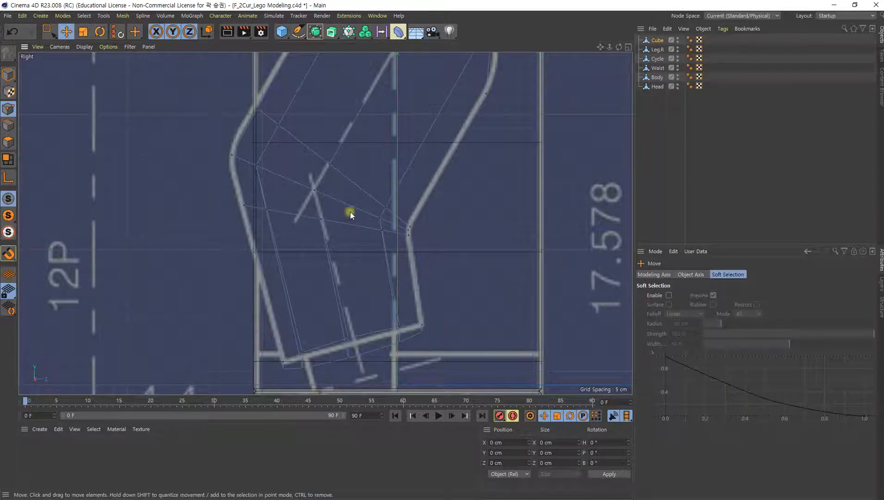
# Step: Cut a straight horizontal line through the whole Leg.R object midway down the shin in the right view, using Line Cut
pyautogui.middleClick(350, 211)
pyautogui.scroll(5, 228, 155)
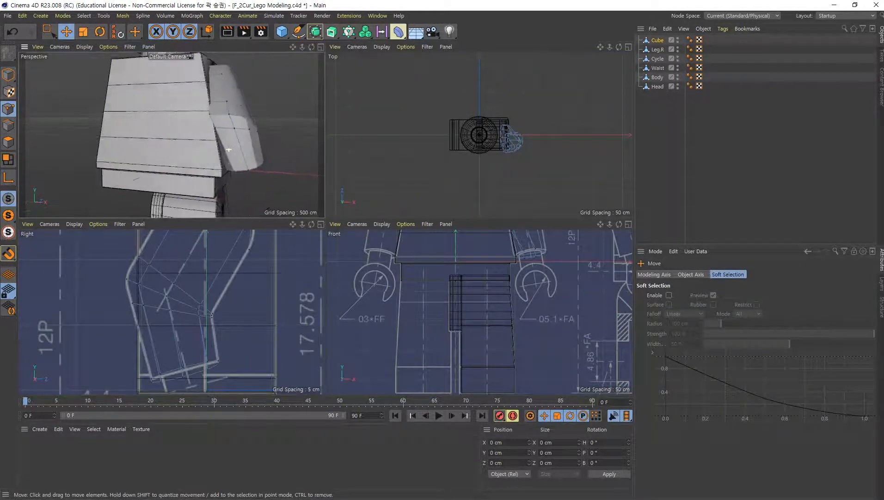
pyautogui.scroll(1, 229, 149)
pyautogui.keyDown('alt'); pyautogui.moveTo(216, 122); pyautogui.dragTo(208, 151); pyautogui.keyUp('alt')
pyautogui.keyDown('alt'); pyautogui.moveTo(175, 126); pyautogui.dragTo(165, 55); pyautogui.keyUp('alt')
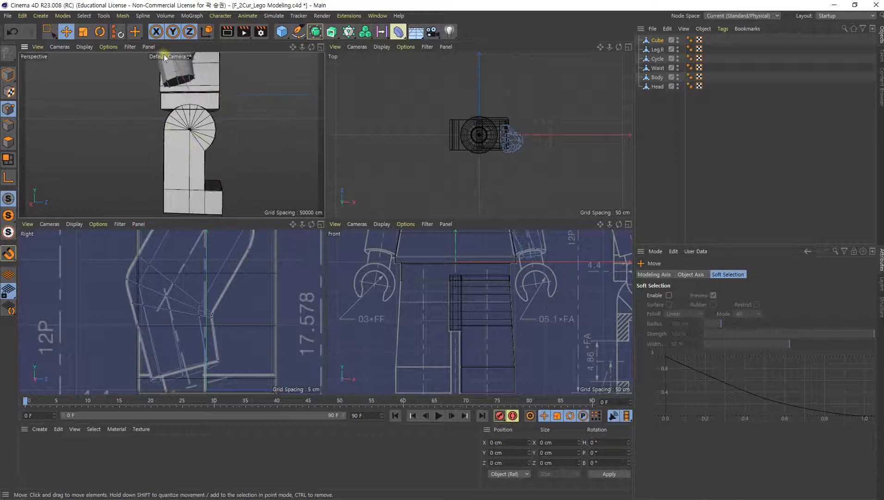
pyautogui.click(658, 49)
pyautogui.middleClick(216, 317)
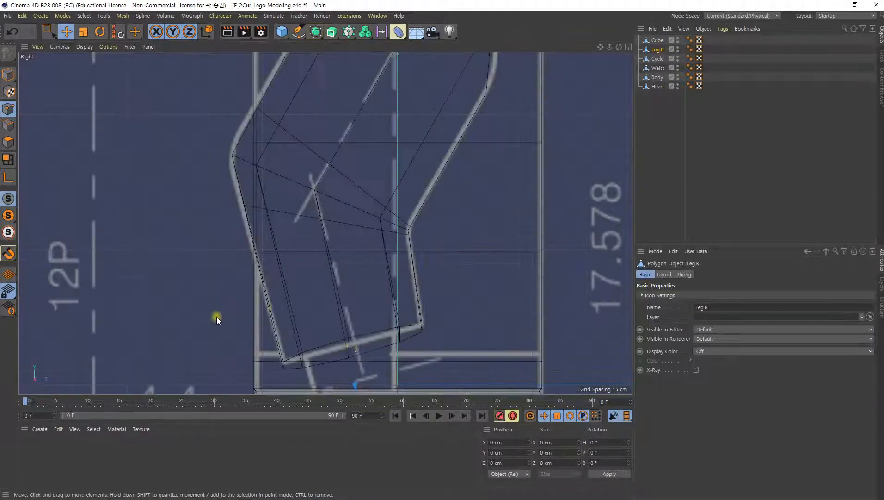
pyautogui.keyDown('alt'); pyautogui.moveTo(355, 336); pyautogui.dragTo(331, 333, button='right'); pyautogui.keyUp('alt')
pyautogui.keyDown('alt'); pyautogui.moveTo(400, 325); pyautogui.dragTo(339, 40, button='middle'); pyautogui.keyUp('alt')
pyautogui.keyDown('alt'); pyautogui.moveTo(439, 385); pyautogui.dragTo(468, 250, button='middle'); pyautogui.keyUp('alt')
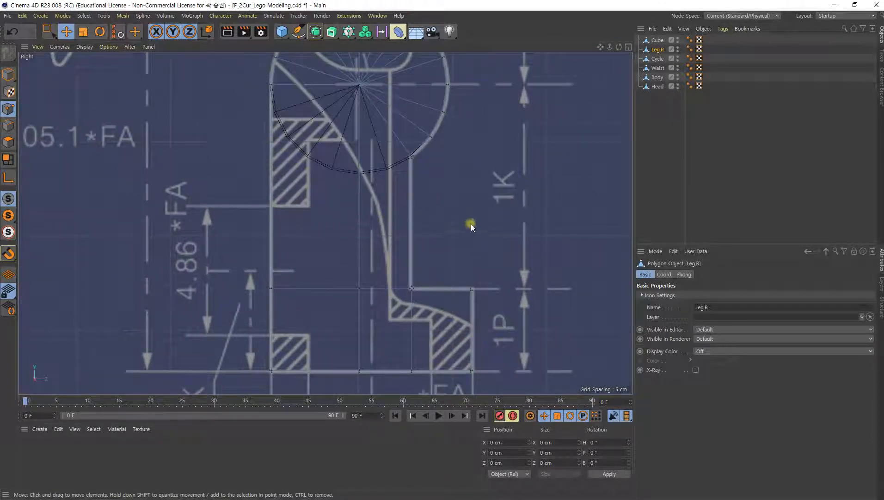
pyautogui.rightClick(447, 198)
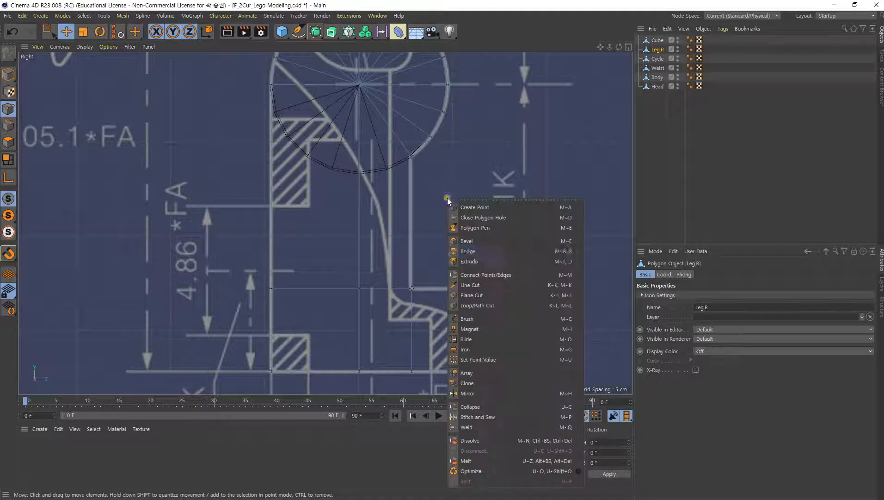
pyautogui.click(516, 289)
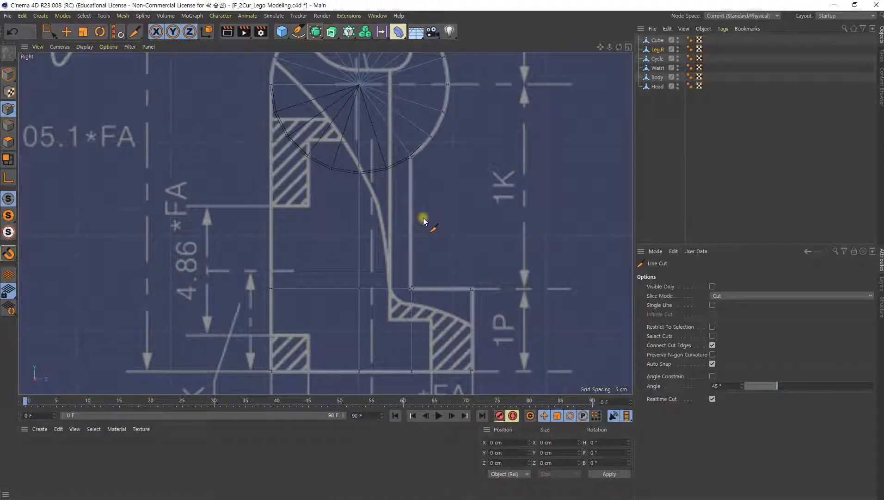
pyautogui.moveTo(423, 217); pyautogui.dragTo(248, 217)
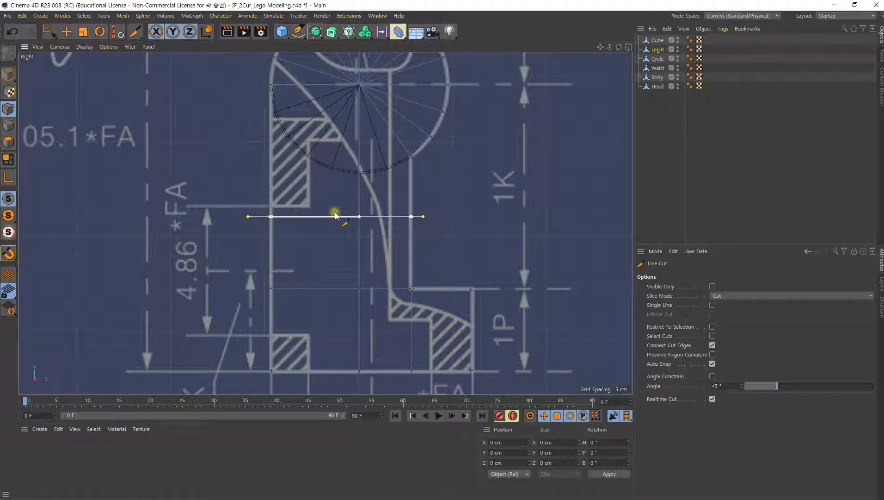
pyautogui.press('e')
# Step: Add a second line cut above the first on Leg.R, sloping from the upper front edge down to just above its back end
pyautogui.rightClick(457, 201)
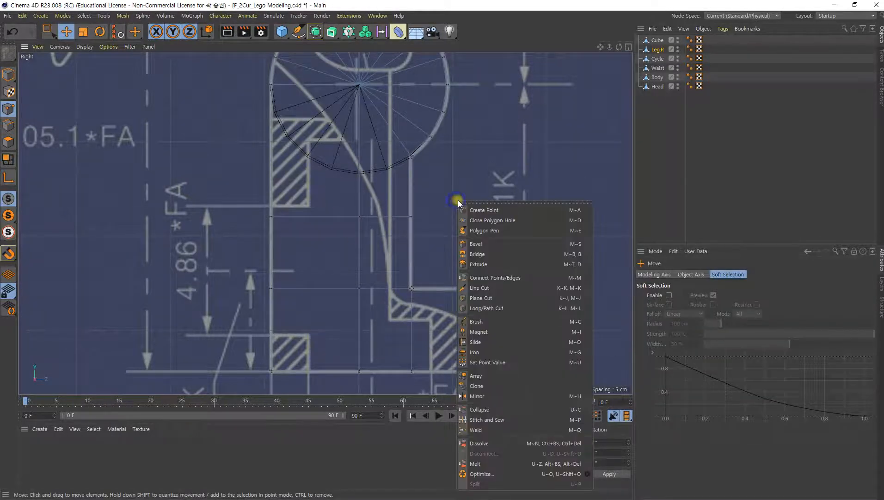
pyautogui.click(502, 289)
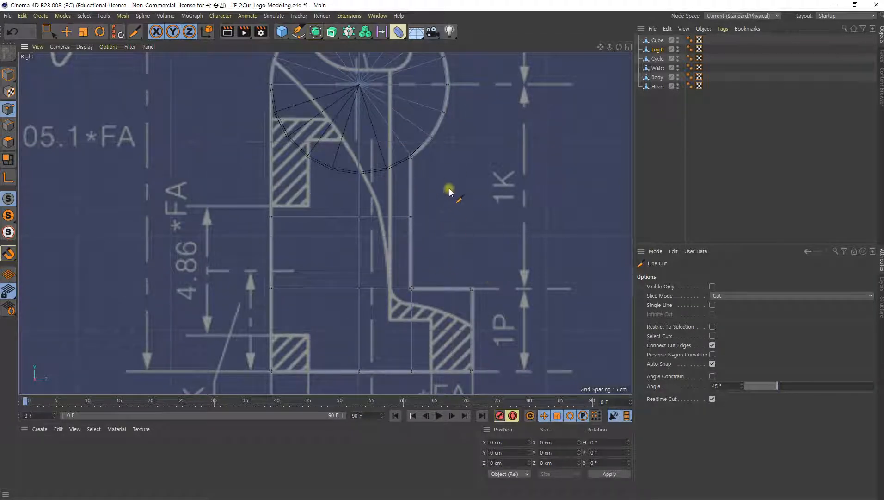
pyautogui.click(423, 185)
pyautogui.press('e')
# Step: Add a third line cut below the horizontal one on Leg.R, rising from the front edge to converge at the back
pyautogui.rightClick(481, 224)
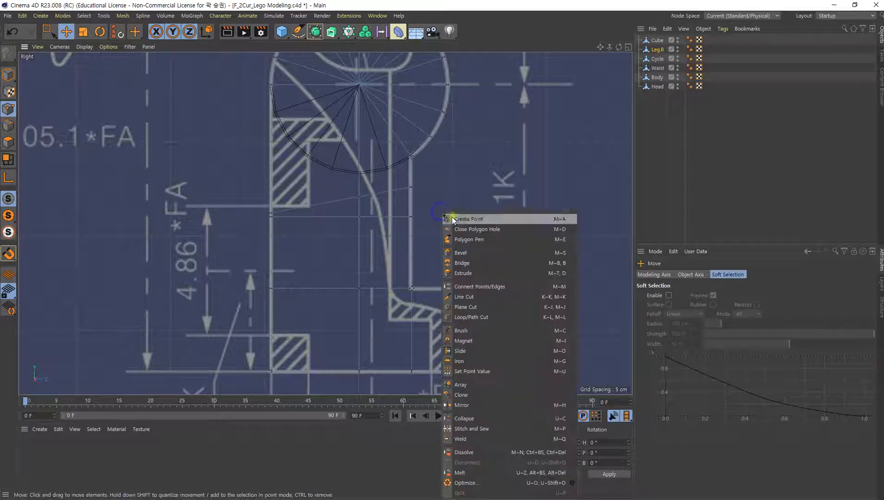
pyautogui.click(475, 299)
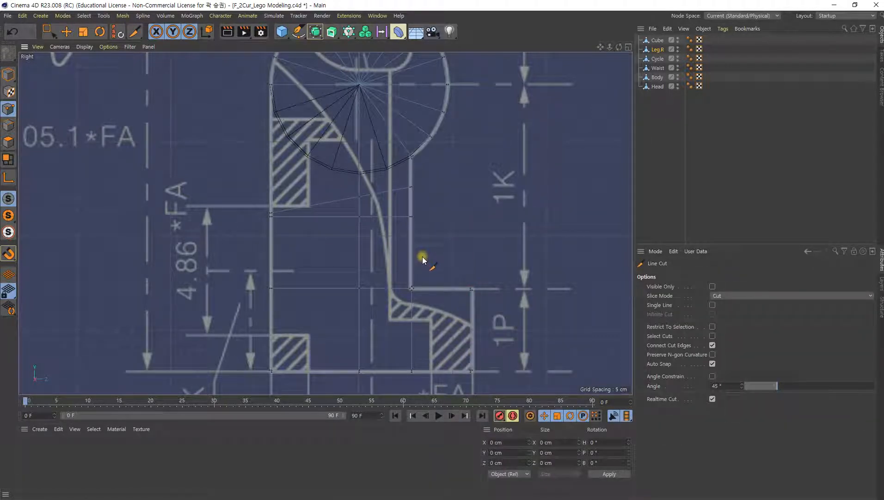
pyautogui.click(422, 256)
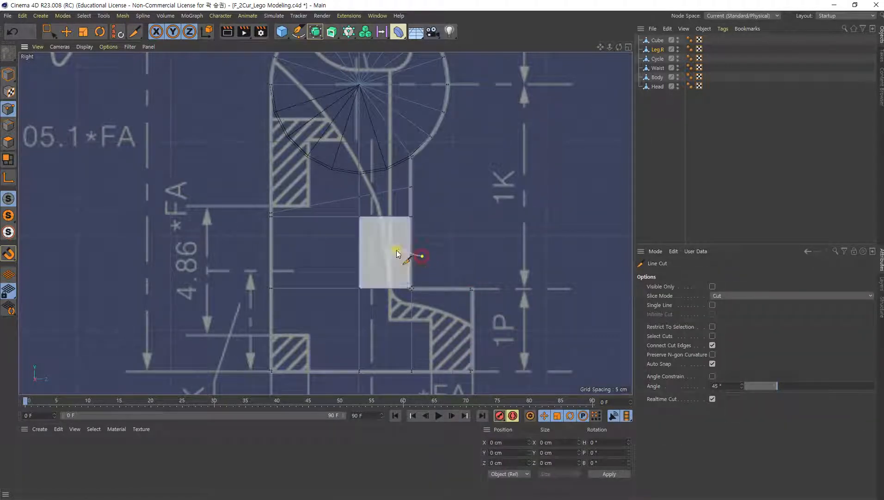
pyautogui.click(256, 218)
pyautogui.press('e')
# Step: Inset the four end polygons of the Cube arm's wrist by 8.2 cm with Extrude Inner, matching the hand stem's width in the front blueprint
pyautogui.middleClick(408, 197)
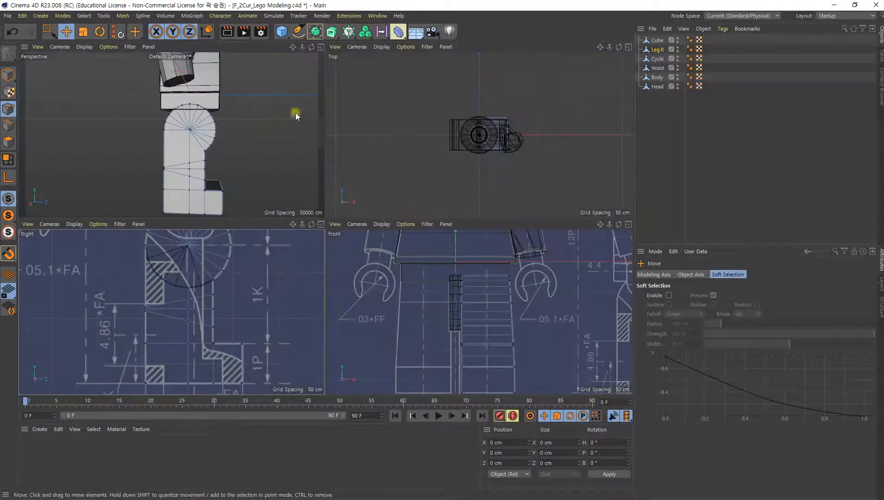
pyautogui.middleClick(296, 114)
pyautogui.keyDown('alt'); pyautogui.moveTo(401, 296); pyautogui.dragTo(436, 211); pyautogui.keyUp('alt')
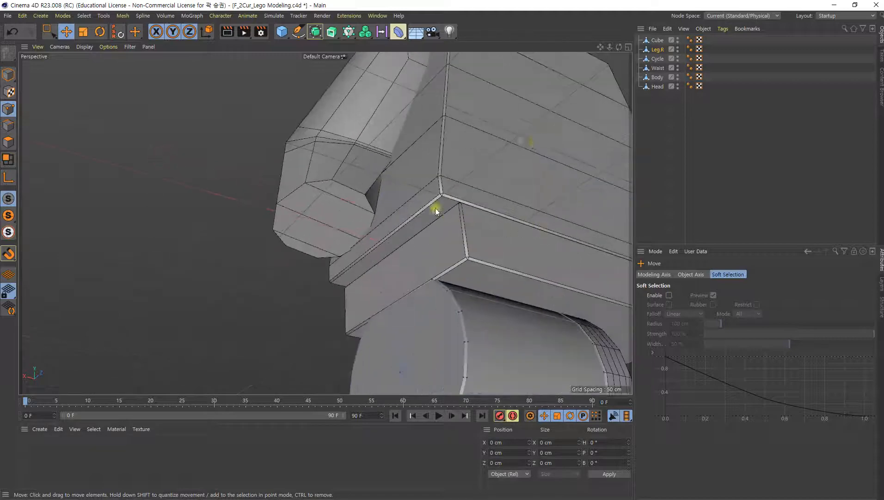
pyautogui.click(654, 39)
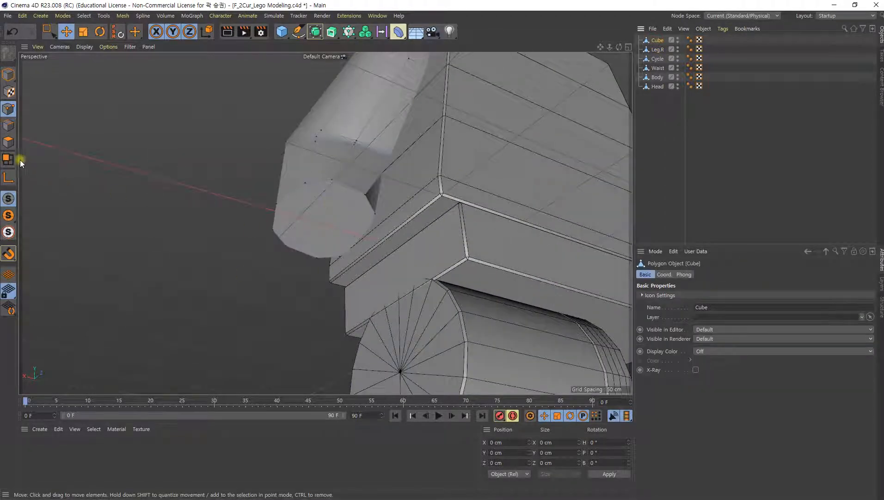
pyautogui.click(8, 141)
pyautogui.click(338, 195)
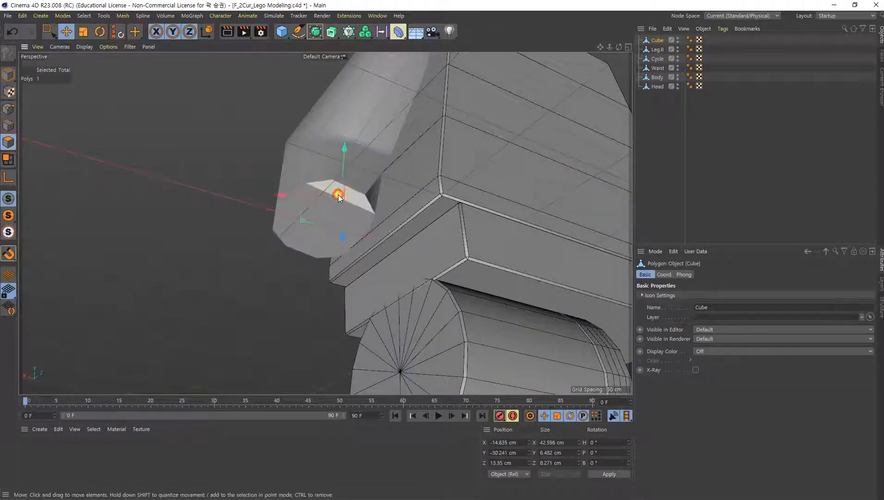
pyautogui.keyDown('shift'); pyautogui.click(355, 218); pyautogui.keyUp('shift')
pyautogui.keyDown('shift'); pyautogui.click(298, 238); pyautogui.keyUp('shift')
pyautogui.keyDown('shift'); pyautogui.click(298, 246); pyautogui.keyUp('shift')
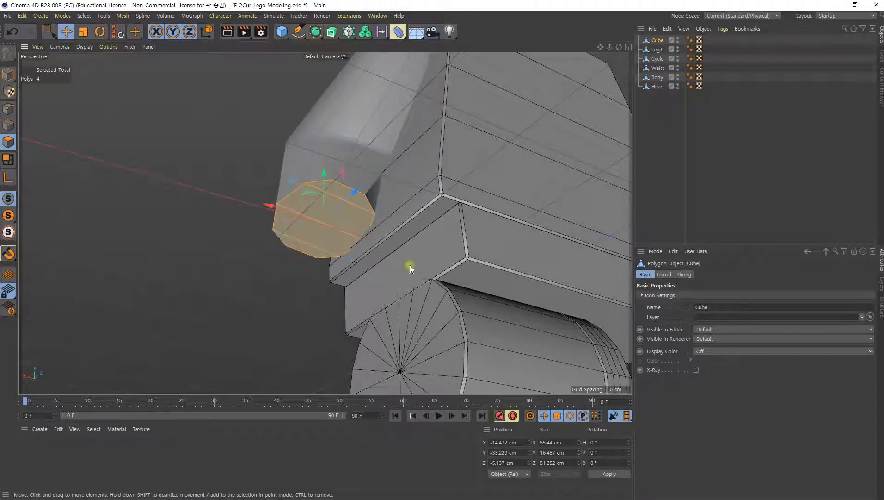
pyautogui.keyDown('alt'); pyautogui.moveTo(410, 260); pyautogui.dragTo(453, 254); pyautogui.keyUp('alt')
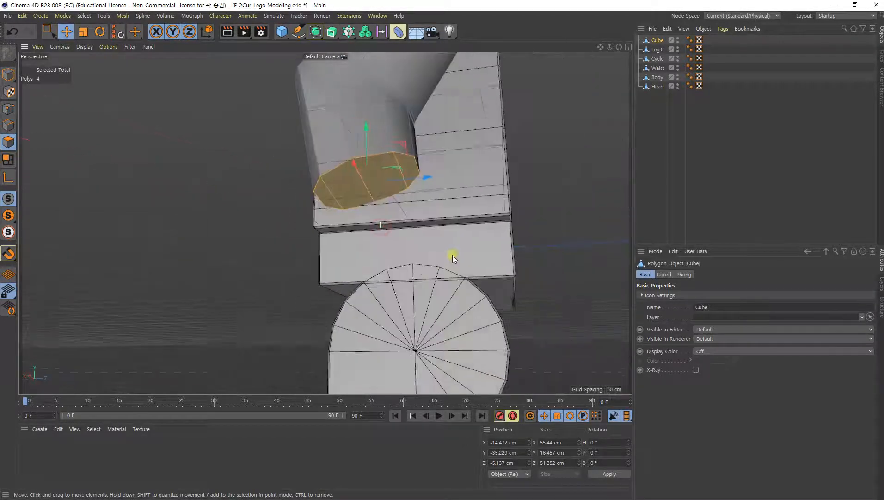
pyautogui.middleClick(452, 255)
pyautogui.middleClick(546, 315)
pyautogui.keyDown('alt'); pyautogui.moveTo(483, 208); pyautogui.dragTo(375, 315, button='middle'); pyautogui.keyUp('alt')
pyautogui.keyDown('alt'); pyautogui.moveTo(398, 257); pyautogui.dragTo(461, 266, button='right'); pyautogui.keyUp('alt')
pyautogui.keyDown('alt'); pyautogui.moveTo(449, 256); pyautogui.dragTo(468, 237, button='middle'); pyautogui.keyUp('alt')
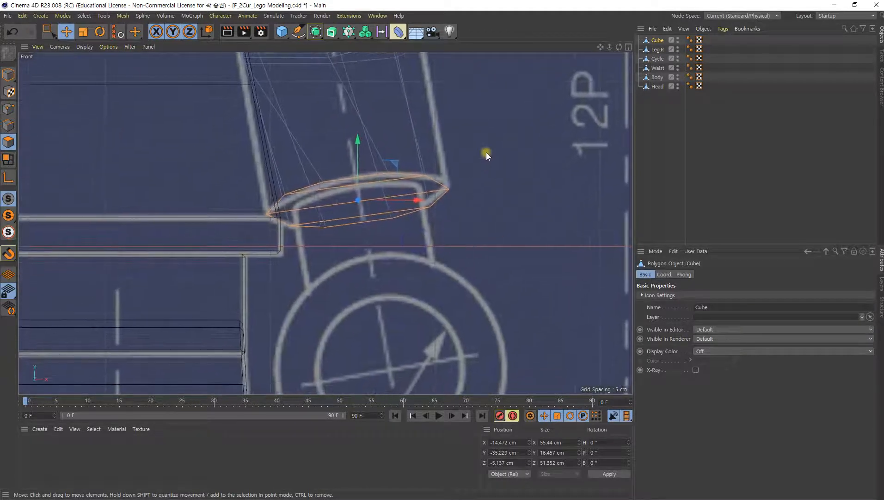
pyautogui.rightClick(487, 152)
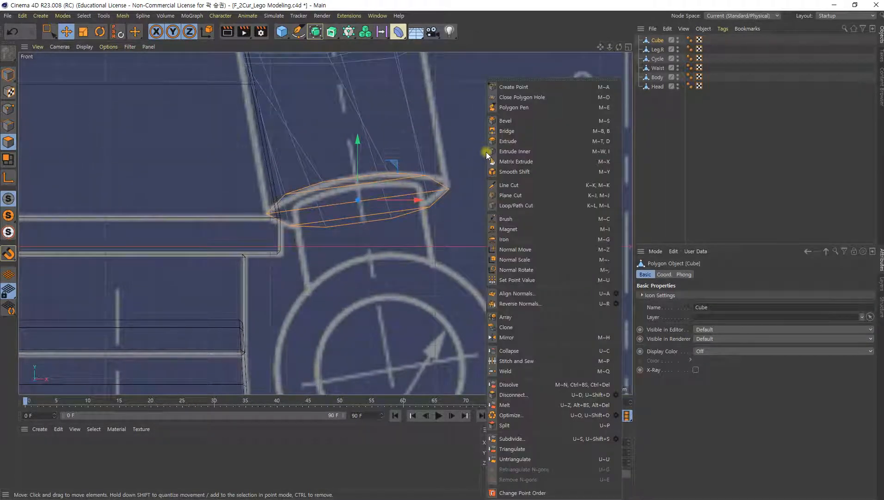
pyautogui.click(523, 150)
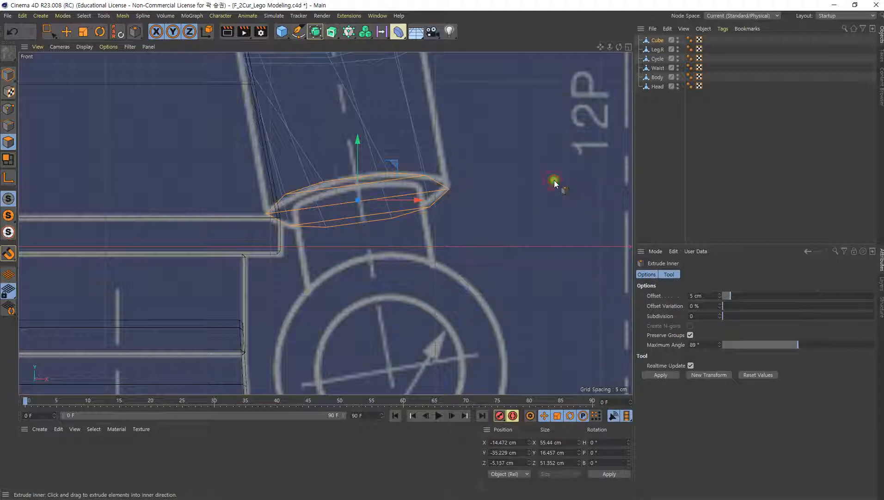
pyautogui.moveTo(554, 180); pyautogui.dragTo(578, 179)
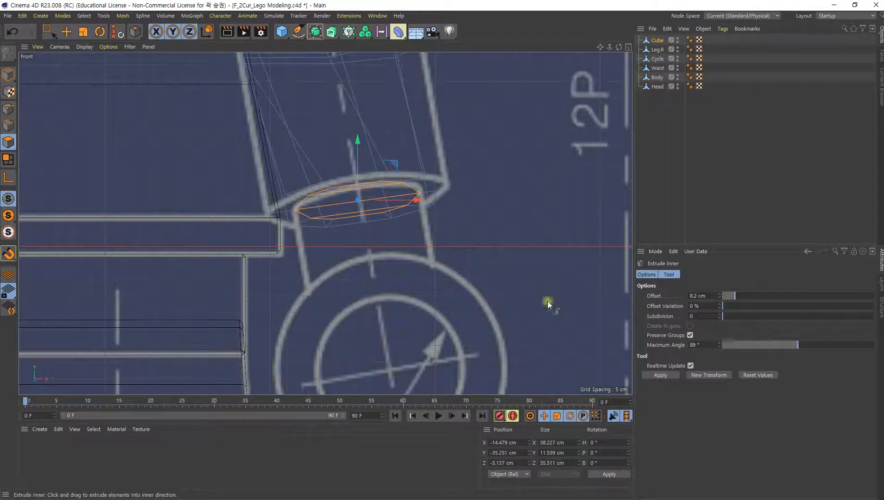
# Step: Extrude the inset wrist faces 26.5 cm toward the hand ring with Create Caps off, and delete the end polygons to open the tube
pyautogui.rightClick(485, 141)
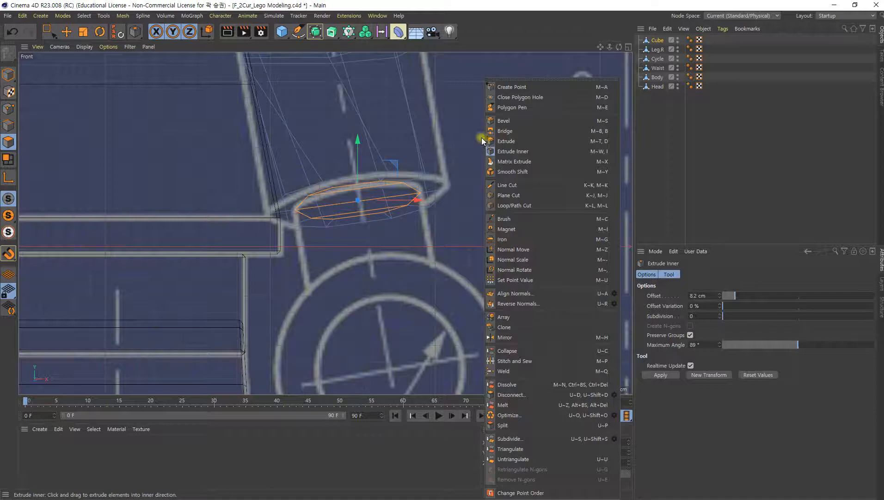
pyautogui.click(511, 141)
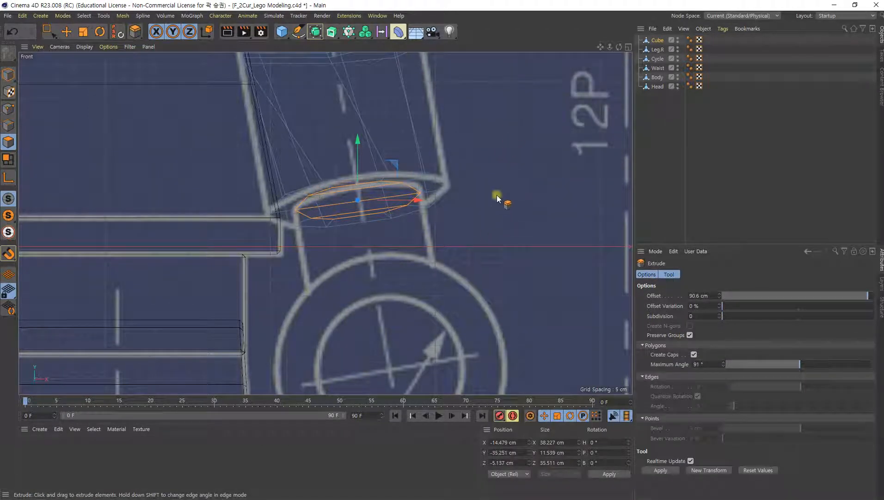
pyautogui.moveTo(488, 208); pyautogui.dragTo(547, 209)
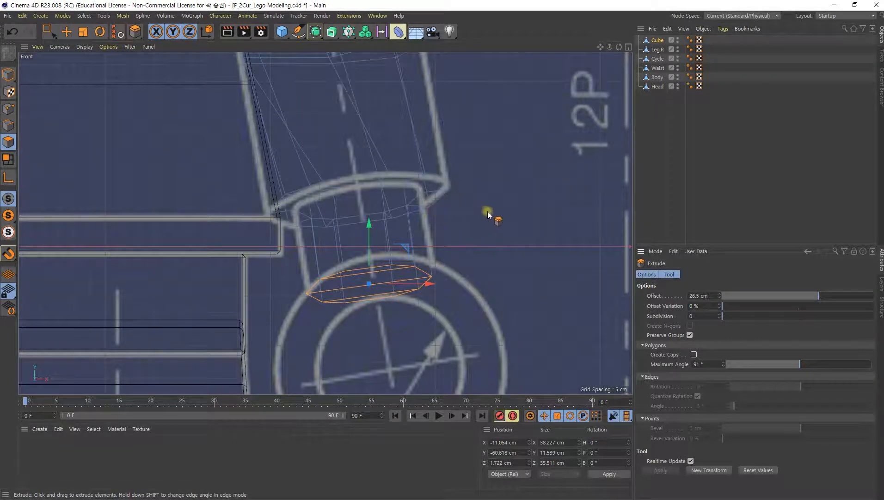
pyautogui.keyDown('alt'); pyautogui.moveTo(485, 274); pyautogui.dragTo(474, 212, button='middle'); pyautogui.keyUp('alt')
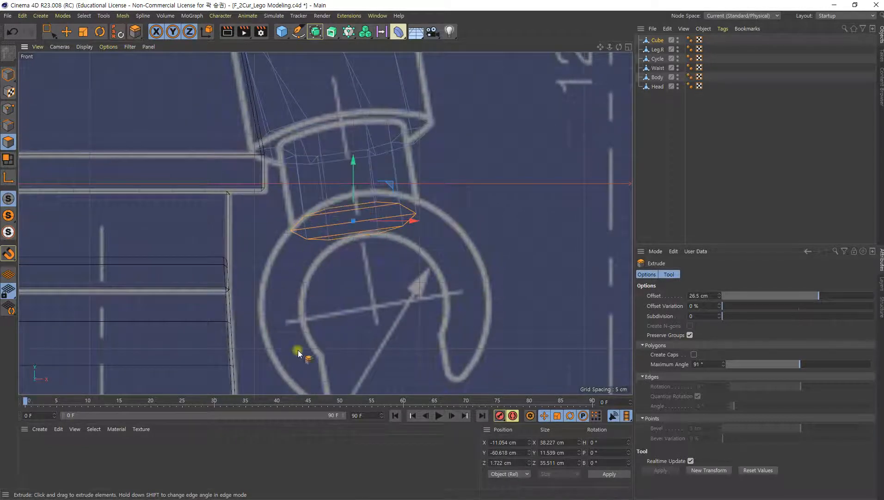
pyautogui.click(451, 244)
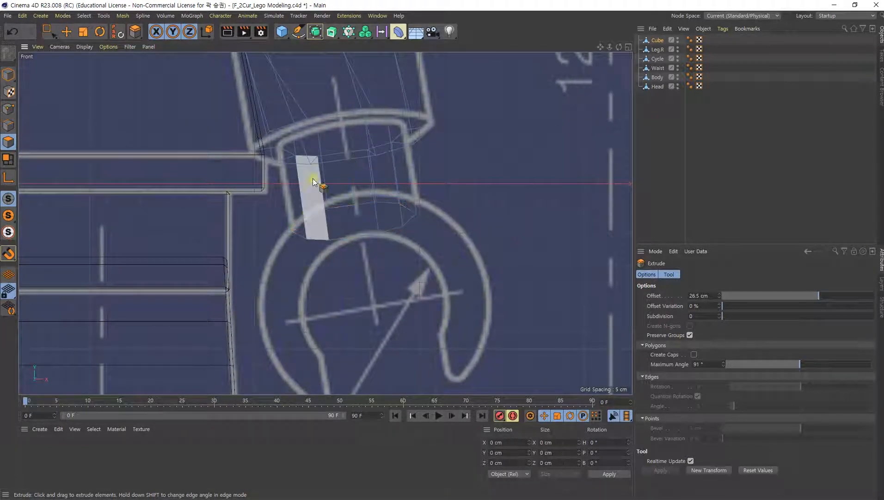
# Step: Examine the open wrist tube and the whole figure from several angles in the perspective view
pyautogui.middleClick(407, 180)
pyautogui.middleClick(186, 116)
pyautogui.keyDown('alt'); pyautogui.moveTo(451, 222); pyautogui.dragTo(459, 158); pyautogui.keyUp('alt')
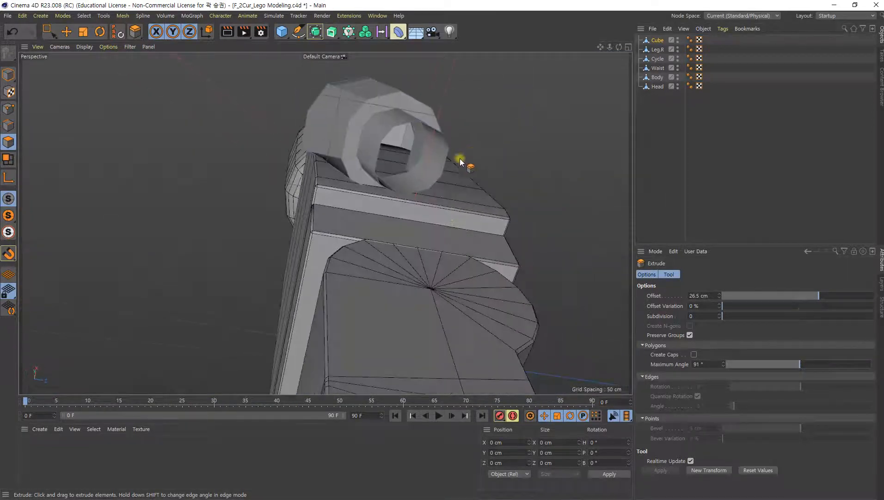
pyautogui.keyDown('alt'); pyautogui.moveTo(522, 178); pyautogui.dragTo(406, 230); pyautogui.keyUp('alt')
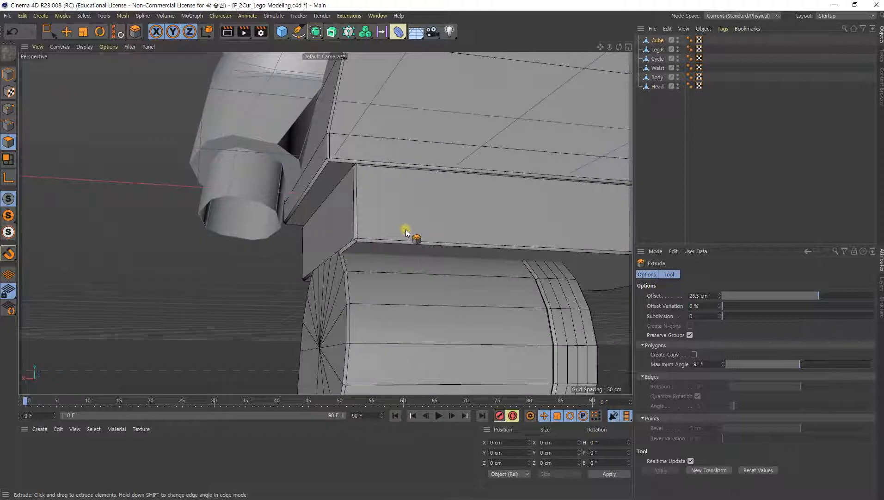
pyautogui.keyDown('alt'); pyautogui.moveTo(363, 191); pyautogui.dragTo(278, 191, button='right'); pyautogui.keyUp('alt')
pyautogui.keyDown('alt'); pyautogui.moveTo(375, 170); pyautogui.dragTo(360, 205, button='middle'); pyautogui.keyUp('alt')
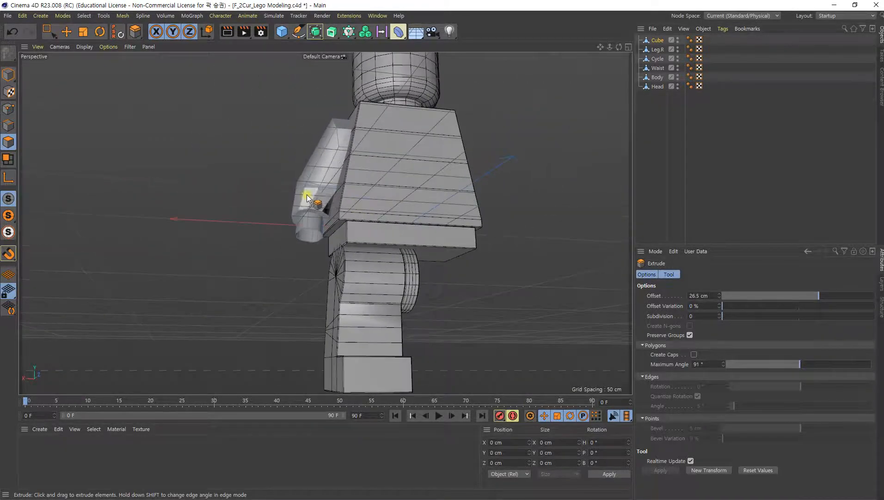
pyautogui.keyDown('alt'); pyautogui.moveTo(308, 195); pyautogui.dragTo(276, 223); pyautogui.keyUp('alt')
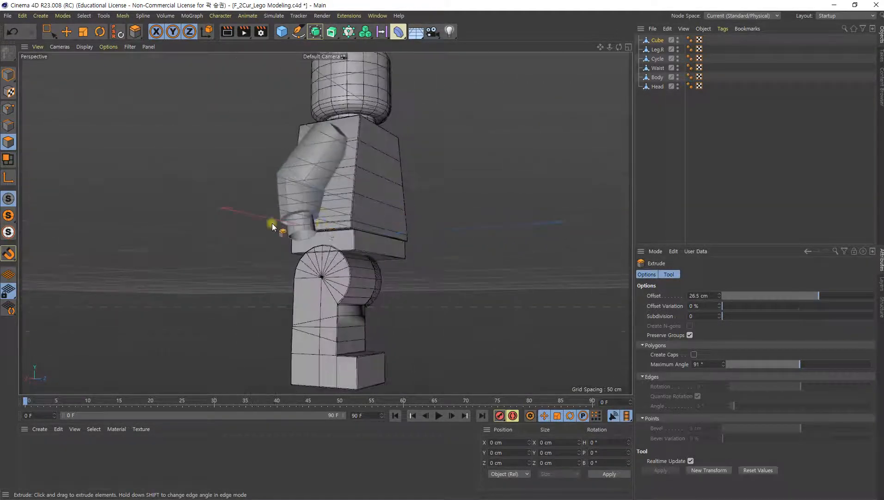
# Step: Bevel the outer edge loop of the Cube arm's wrist rim with a 1 cm offset
pyautogui.keyDown('alt'); pyautogui.moveTo(277, 223); pyautogui.dragTo(309, 226, button='right'); pyautogui.keyUp('alt')
pyautogui.keyDown('alt'); pyautogui.moveTo(309, 225); pyautogui.dragTo(350, 195); pyautogui.keyUp('alt')
pyautogui.click(9, 125)
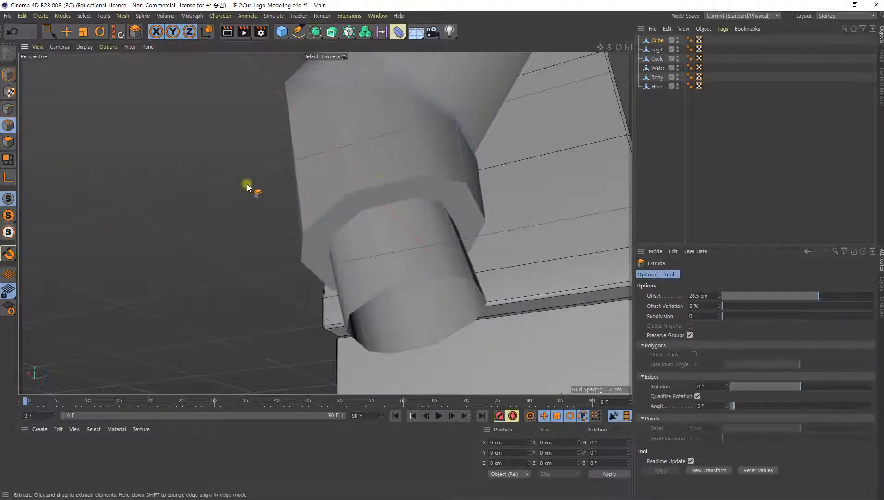
pyautogui.press('e')
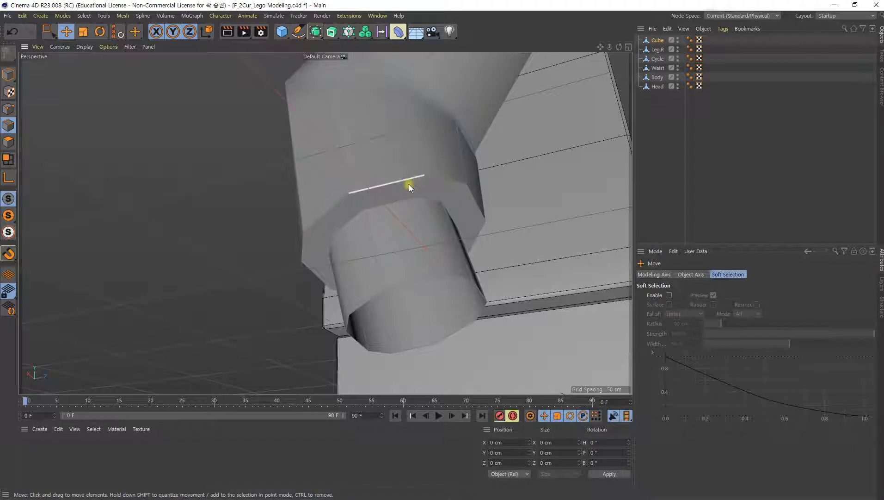
pyautogui.doubleClick(405, 183)
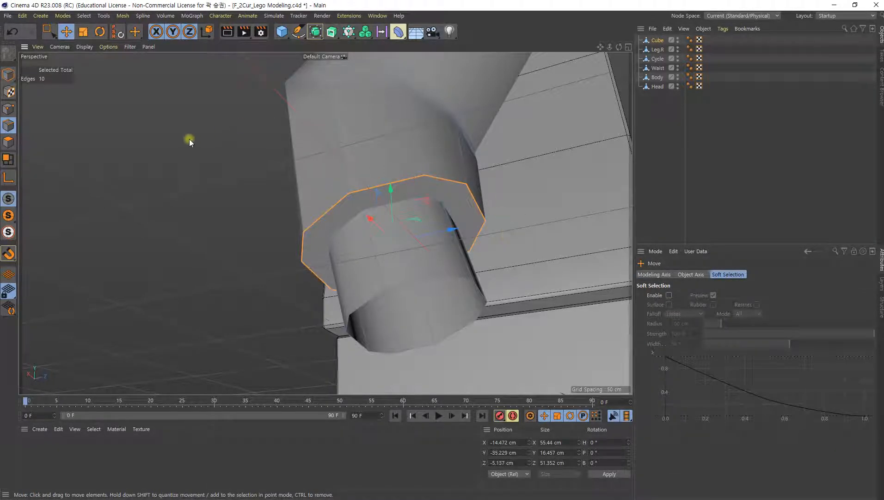
pyautogui.rightClick(193, 104)
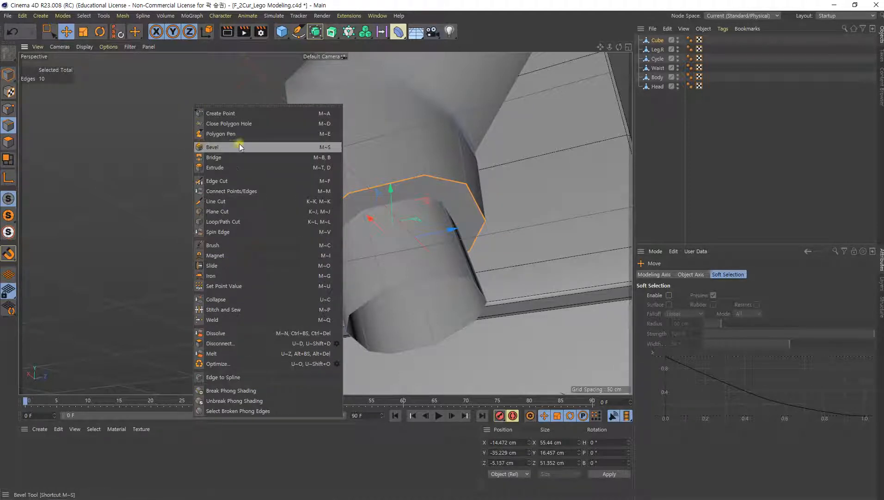
pyautogui.click(219, 148)
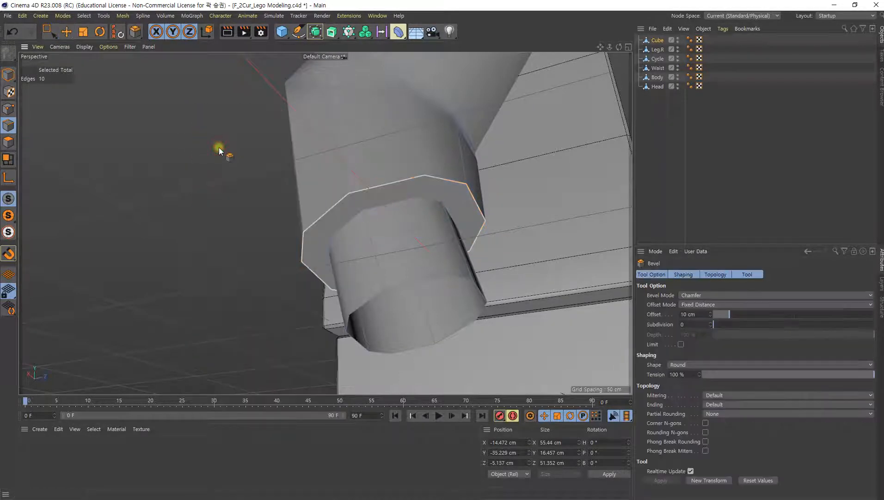
pyautogui.moveTo(215, 221); pyautogui.dragTo(246, 221)
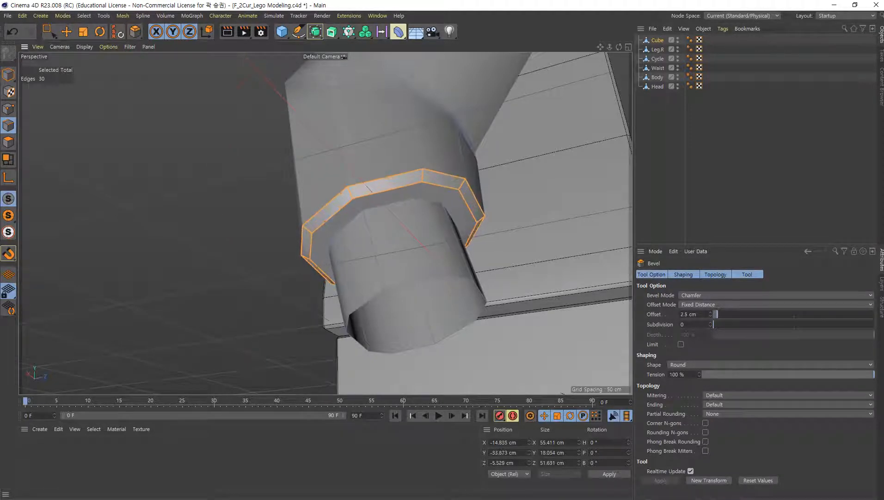
pyautogui.doubleClick(702, 314)
pyautogui.write('1')
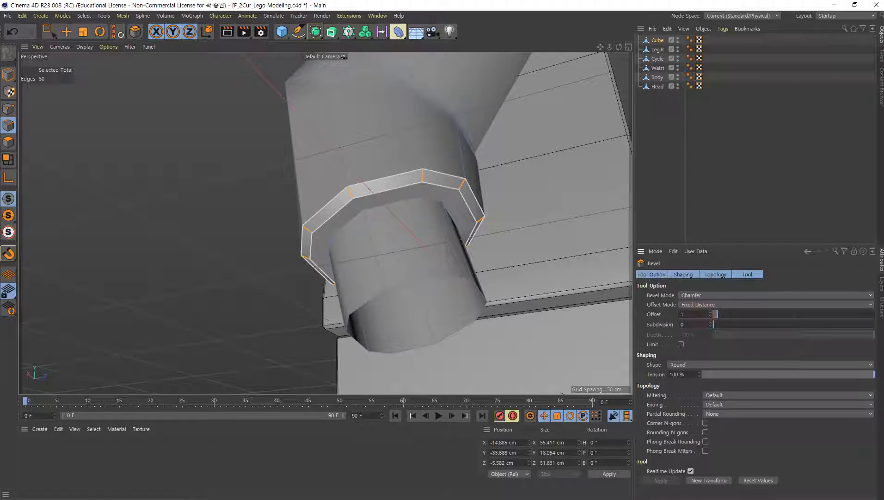
pyautogui.press('Return')
# Step: Examine the bevelled wrist rim and the arm against the body and leg from several angles in the perspective view
pyautogui.keyDown('alt'); pyautogui.moveTo(549, 302); pyautogui.dragTo(464, 302, button='right'); pyautogui.keyUp('alt')
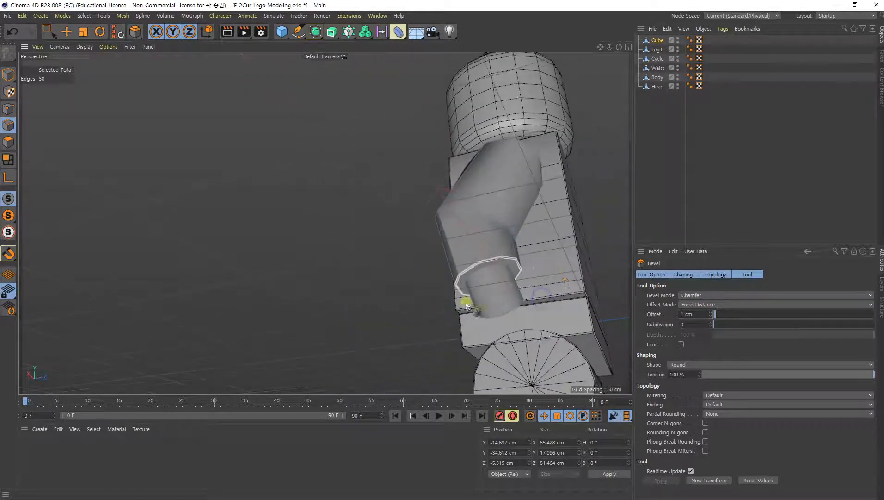
pyautogui.keyDown('alt'); pyautogui.moveTo(523, 278); pyautogui.dragTo(446, 269, button='middle'); pyautogui.keyUp('alt')
pyautogui.press('e')
pyautogui.click(304, 277)
pyautogui.keyDown('alt'); pyautogui.moveTo(534, 289); pyautogui.dragTo(342, 241); pyautogui.keyUp('alt')
pyautogui.keyDown('alt'); pyautogui.moveTo(449, 269); pyautogui.dragTo(402, 206, button='middle'); pyautogui.keyUp('alt')
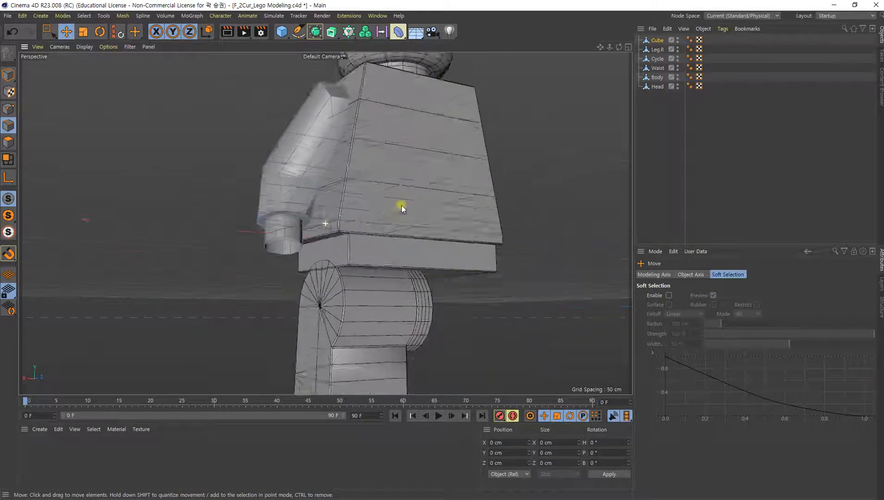
pyautogui.keyDown('alt'); pyautogui.moveTo(416, 190); pyautogui.dragTo(382, 199, button='right'); pyautogui.keyUp('alt')
pyautogui.keyDown('alt'); pyautogui.moveTo(374, 201); pyautogui.dragTo(385, 256); pyautogui.keyUp('alt')
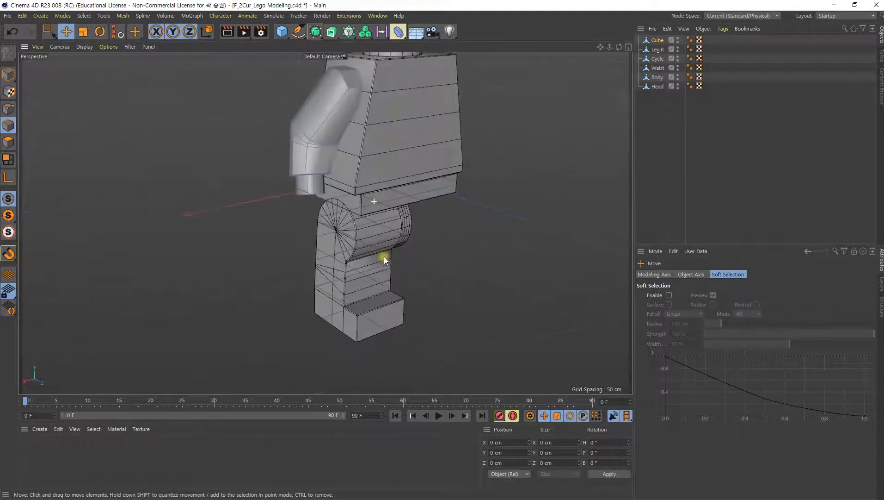
# Step: Rename the Cube arm object as Arm.R
pyautogui.doubleClick(658, 41)
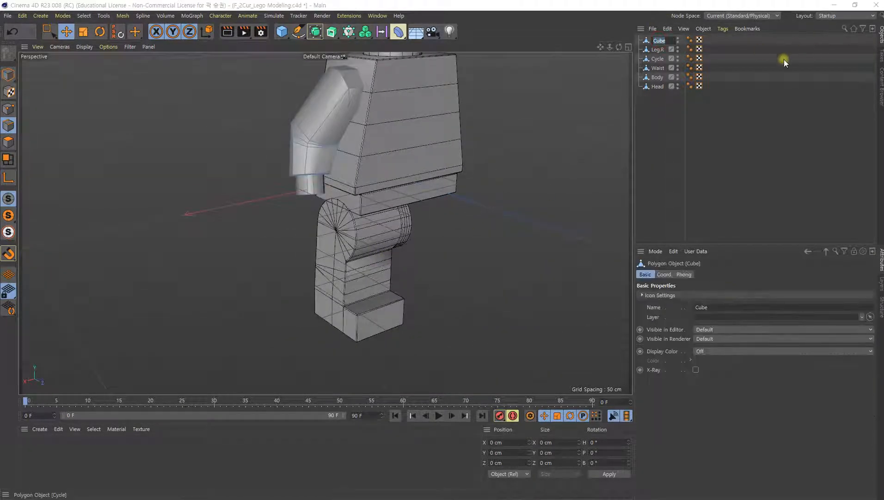
pyautogui.write('Arm.R')
pyautogui.press('Return')
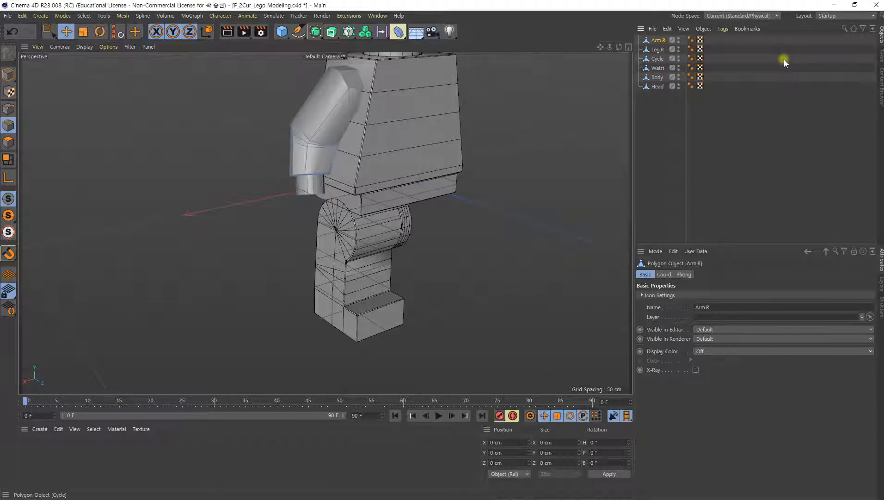
# Step: Add a Tube primitive and move it about 167 cm along Z, in front of the figure
pyautogui.keyDown('alt'); pyautogui.moveTo(383, 156); pyautogui.dragTo(296, 80); pyautogui.keyUp('alt')
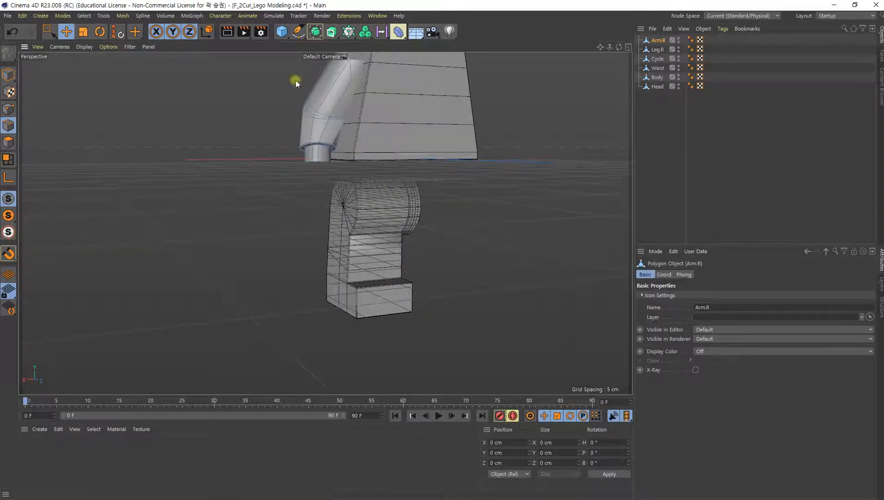
pyautogui.click(274, 33)
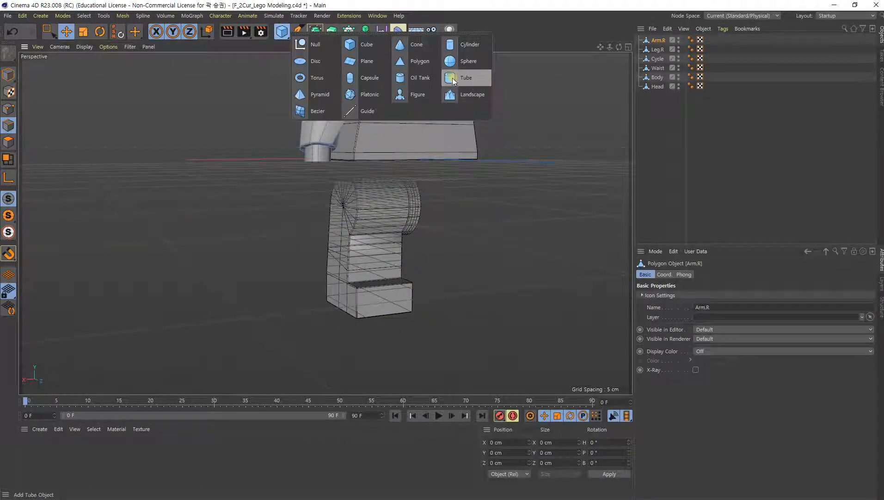
pyautogui.click(470, 76)
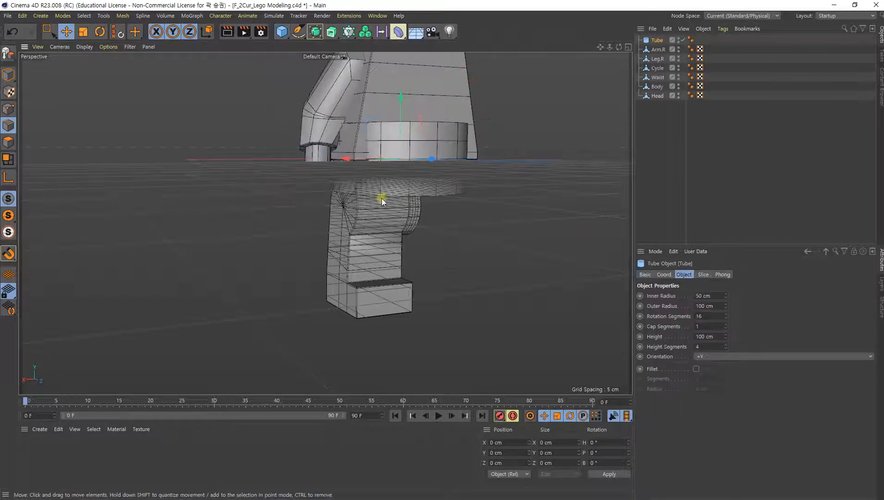
pyautogui.keyDown('alt'); pyautogui.moveTo(382, 199); pyautogui.dragTo(541, 283); pyautogui.keyUp('alt')
pyautogui.moveTo(410, 193); pyautogui.dragTo(514, 232)
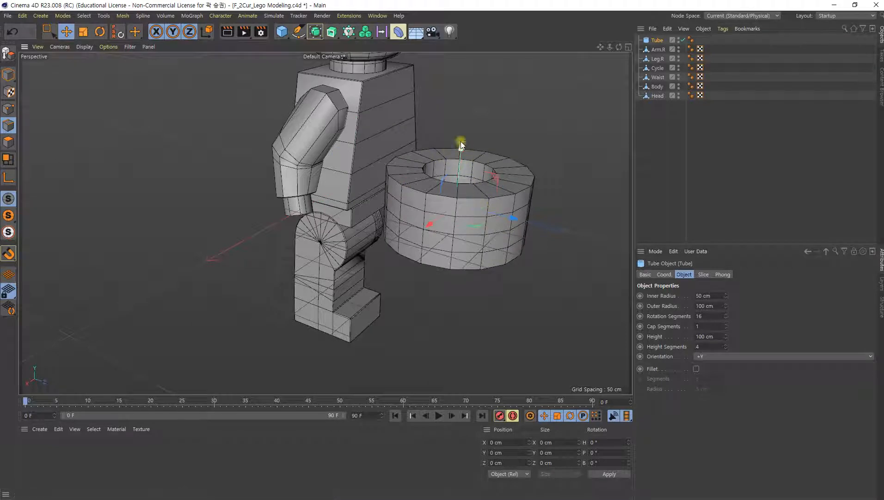
# Step: Rotate the Tube to a pitch of -90° so its opening faces the front
pyautogui.press('r')
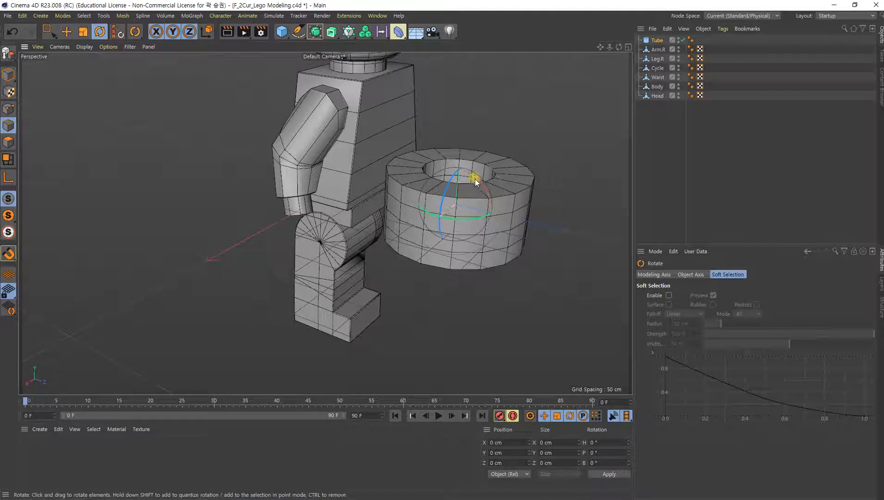
pyautogui.keyDown('alt'); pyautogui.moveTo(474, 181); pyautogui.dragTo(460, 183, button='middle'); pyautogui.keyUp('alt')
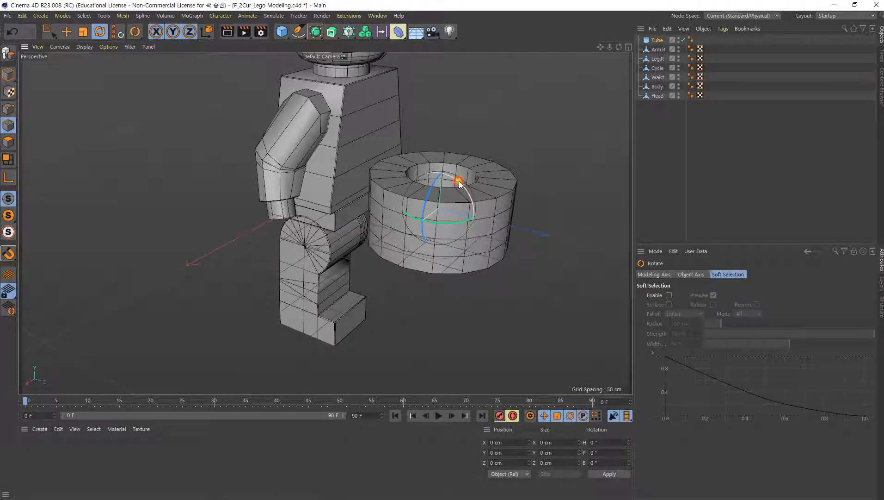
pyautogui.moveTo(460, 183); pyautogui.dragTo(463, 230)
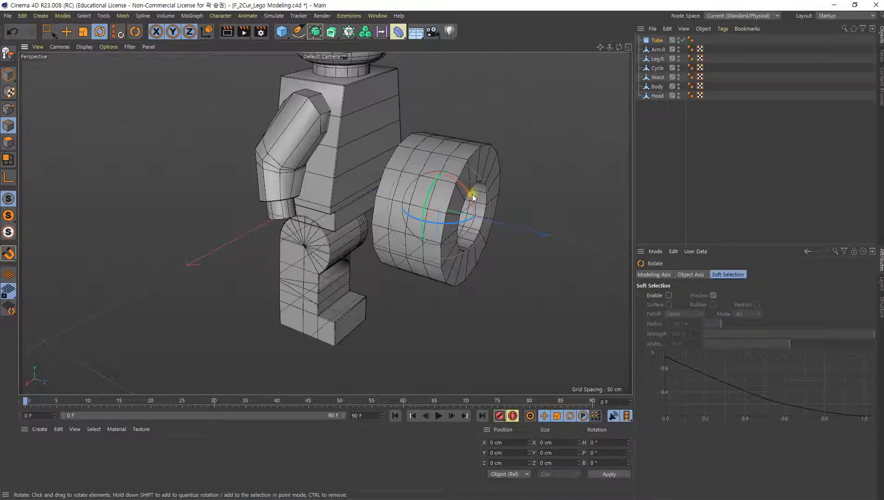
pyautogui.moveTo(473, 197)
pyautogui.mouseDown()
pyautogui.moveTo(450, 166)
pyautogui.moveTo(462, 200)
pyautogui.mouseUp()
pyautogui.keyDown('alt'); pyautogui.moveTo(527, 139); pyautogui.dragTo(460, 275); pyautogui.keyUp('alt')
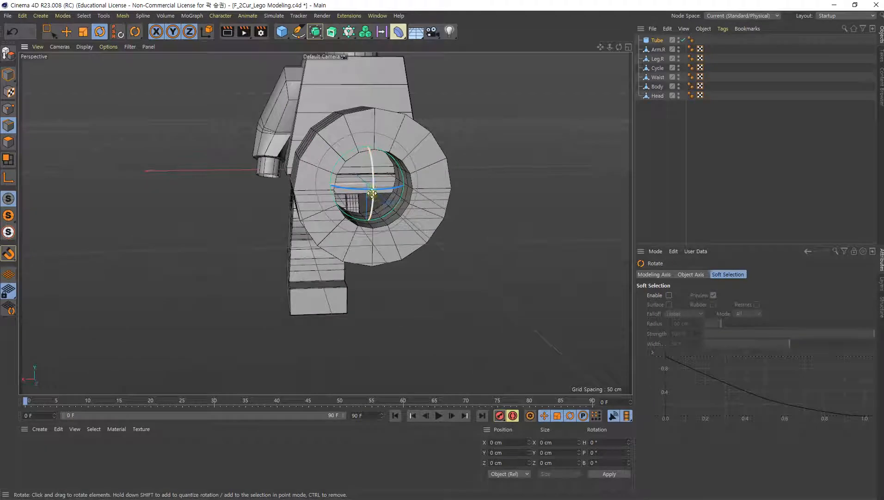
pyautogui.keyDown('alt'); pyautogui.moveTo(358, 231); pyautogui.dragTo(450, 227); pyautogui.keyUp('alt')
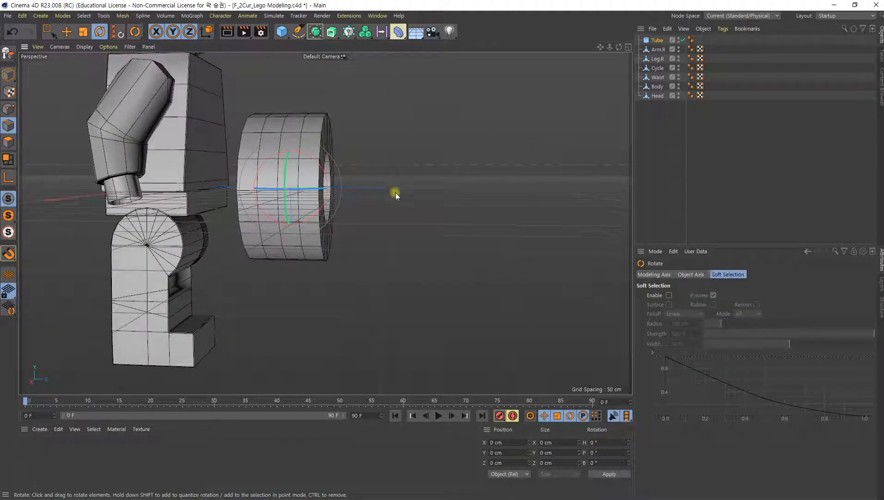
pyautogui.keyDown('alt'); pyautogui.moveTo(352, 198); pyautogui.dragTo(411, 209); pyautogui.keyUp('alt')
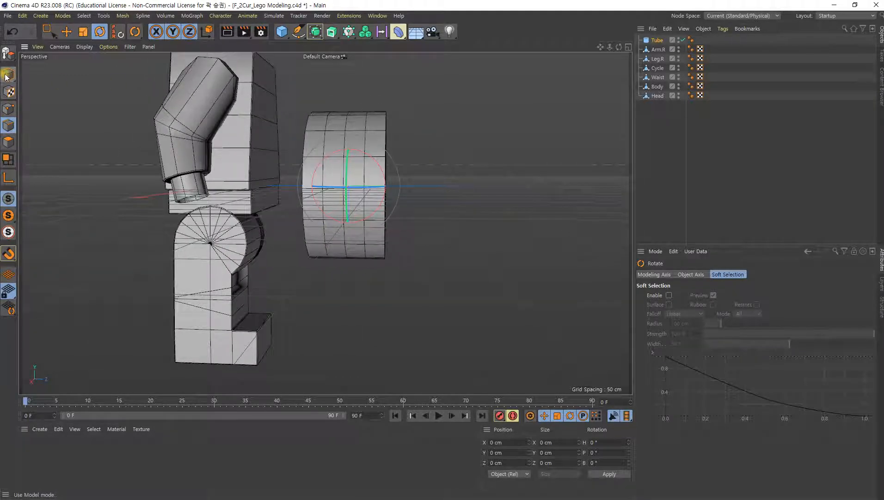
# Step: Make the Tube editable and delete all its points in the right view except those of the front-most flat ring
pyautogui.click(7, 54)
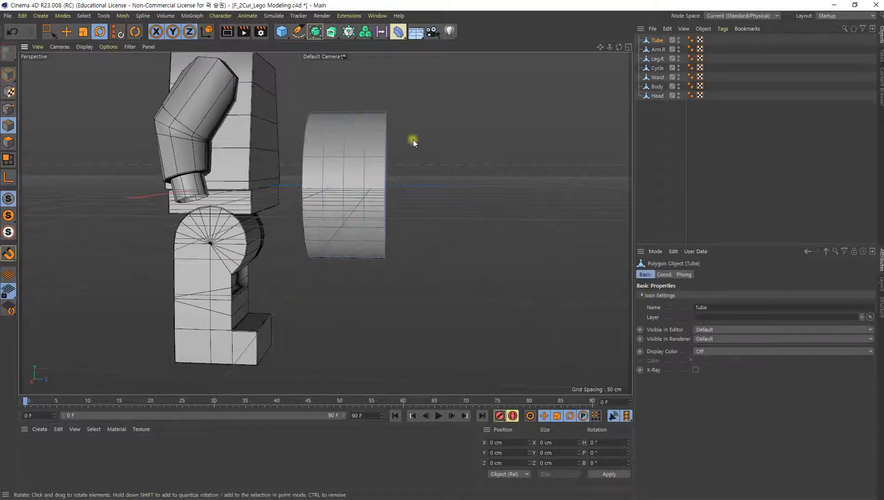
pyautogui.middleClick(432, 195)
pyautogui.keyDown('alt'); pyautogui.moveTo(257, 279); pyautogui.dragTo(212, 293, button='right'); pyautogui.keyUp('alt')
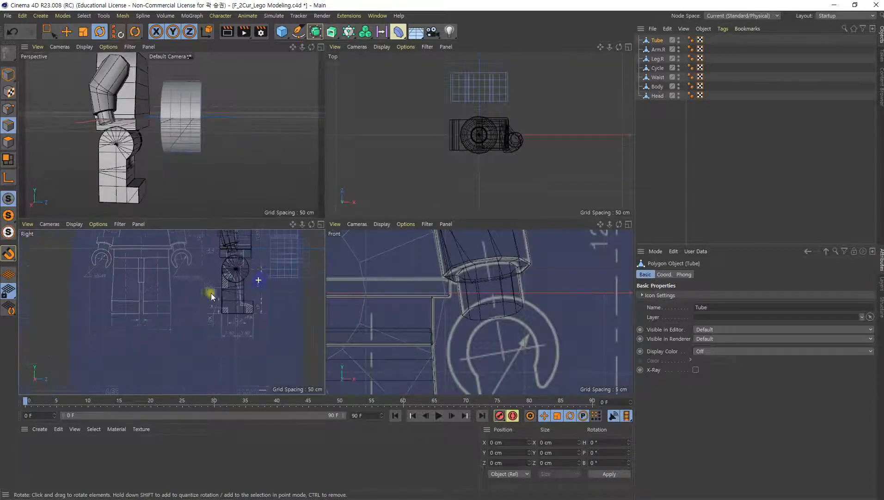
pyautogui.keyDown('alt'); pyautogui.moveTo(269, 259); pyautogui.dragTo(218, 304, button='middle'); pyautogui.keyUp('alt')
pyautogui.keyDown('alt'); pyautogui.moveTo(256, 302); pyautogui.dragTo(278, 304, button='right'); pyautogui.keyUp('alt')
pyautogui.middleClick(277, 303)
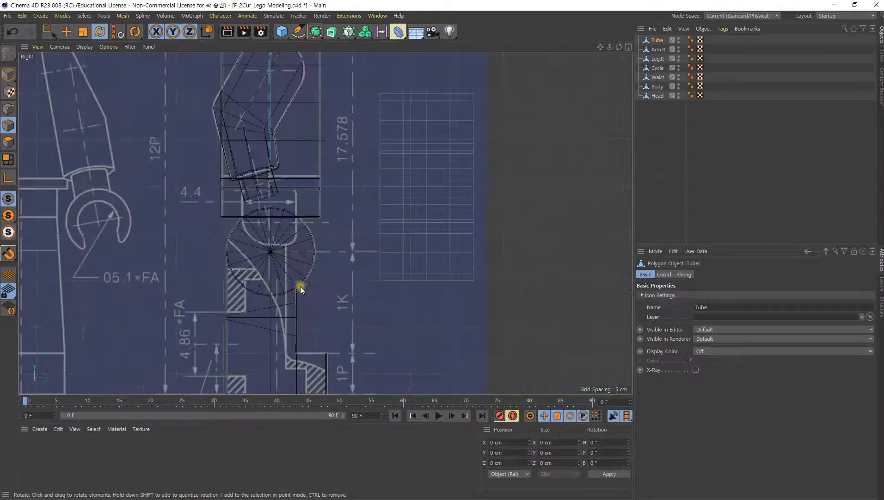
pyautogui.click(9, 109)
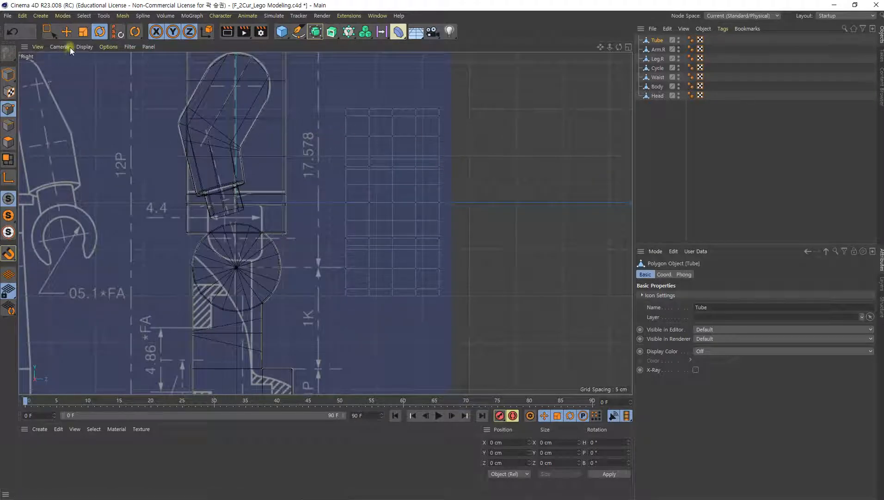
pyautogui.click(51, 33)
pyautogui.moveTo(303, 81); pyautogui.dragTo(427, 332)
pyautogui.moveTo(327, 77); pyautogui.dragTo(436, 347)
pyautogui.press('Delete')
# Step: Move the flat Tube ring to about X 136 cm, Y -38 cm, centred on the hand ring in the front blueprint
pyautogui.middleClick(488, 206)
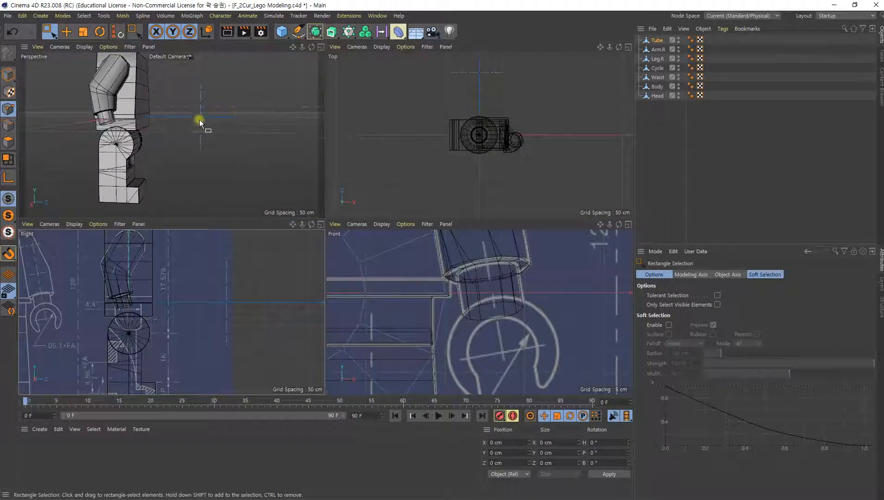
pyautogui.scroll(10, 200, 119)
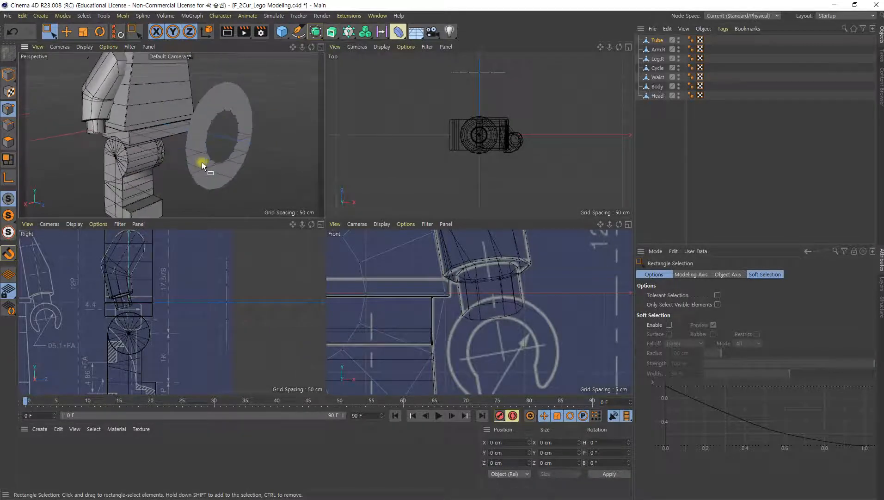
pyautogui.keyDown('alt'); pyautogui.moveTo(202, 163); pyautogui.dragTo(179, 154); pyautogui.keyUp('alt')
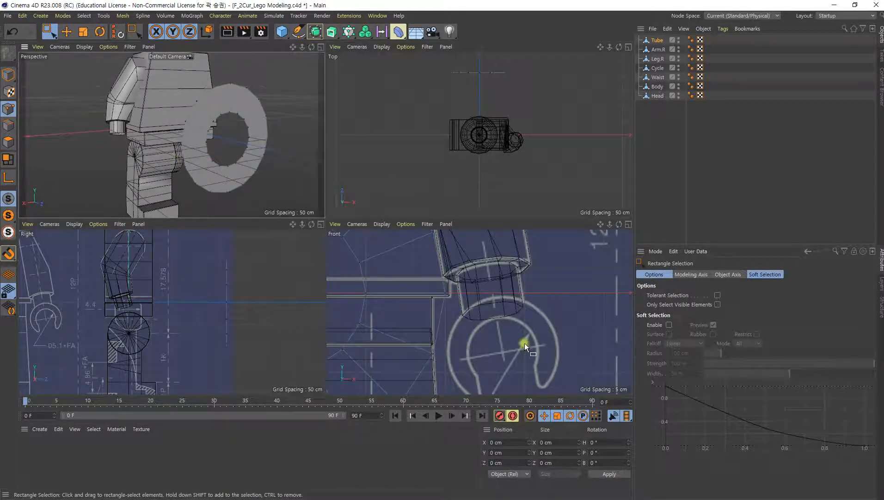
pyautogui.scroll(-5, 475, 352)
pyautogui.scroll(6, 476, 351)
pyautogui.middleClick(476, 310)
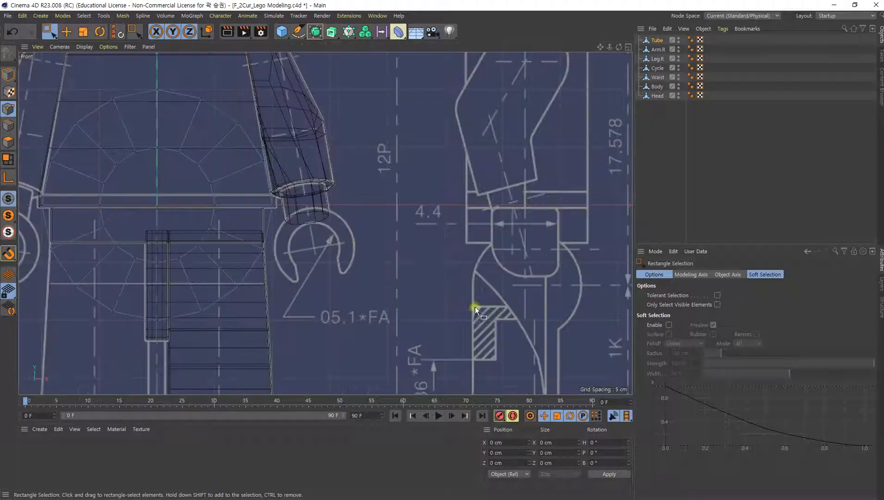
pyautogui.keyDown('alt'); pyautogui.moveTo(328, 240); pyautogui.dragTo(387, 241, button='middle'); pyautogui.keyUp('alt')
pyautogui.click(8, 75)
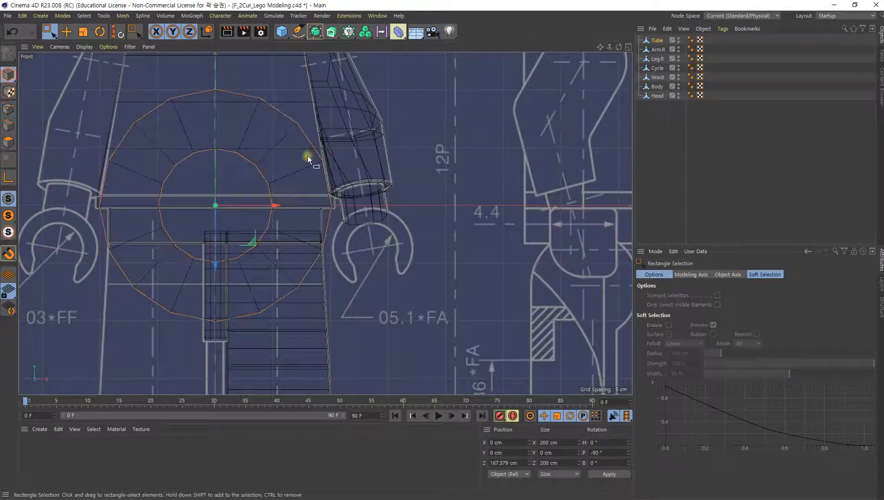
pyautogui.moveTo(253, 241); pyautogui.dragTo(408, 285)
# Step: Select the ring's inner edge loop and scale it down to the inner circle of the hand in the front blueprint
pyautogui.scroll(1, 486, 277)
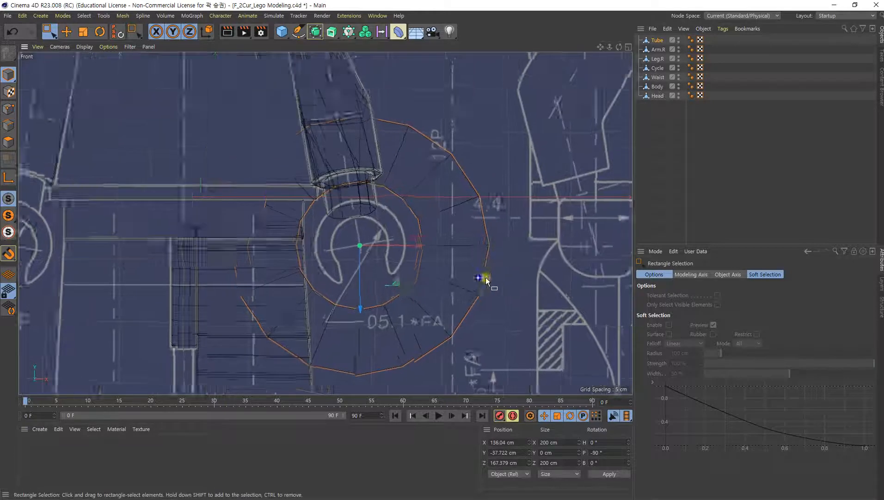
pyautogui.scroll(1, 491, 279)
pyautogui.click(10, 124)
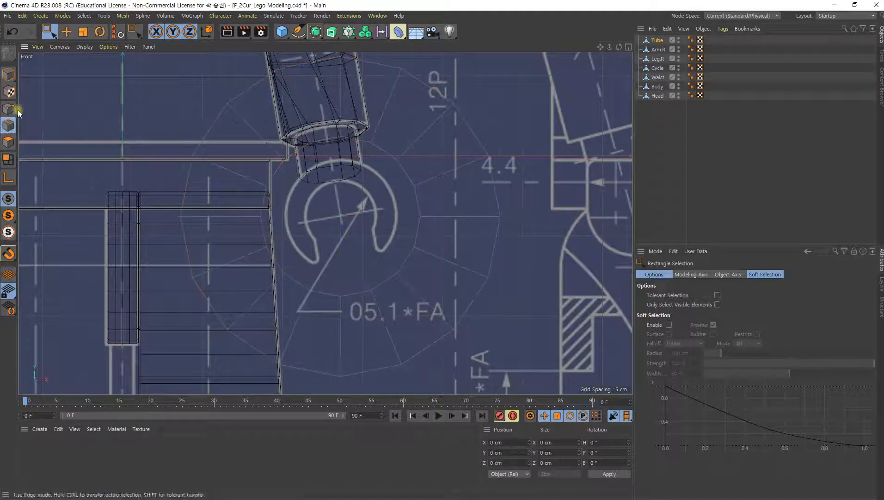
pyautogui.press('e')
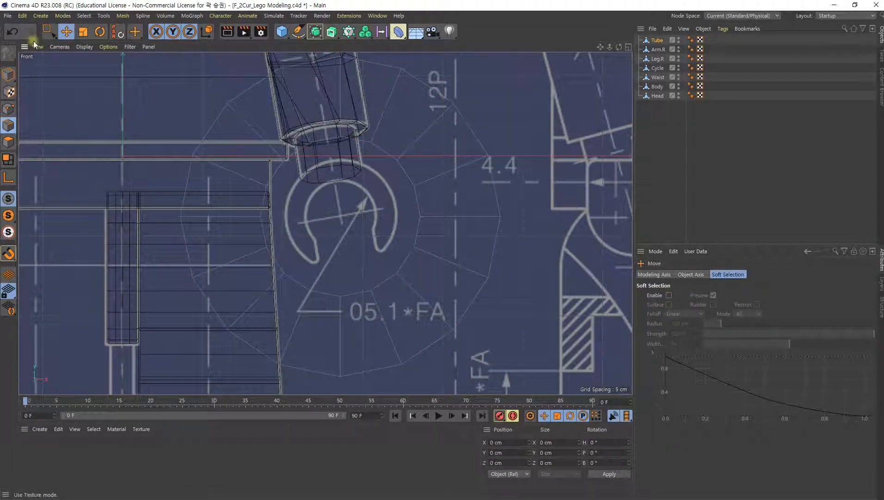
pyautogui.doubleClick(386, 154)
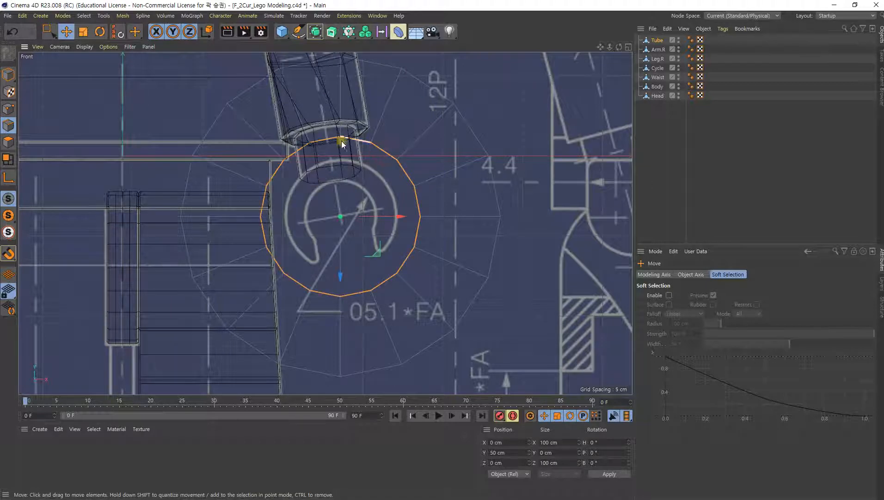
pyautogui.click(83, 31)
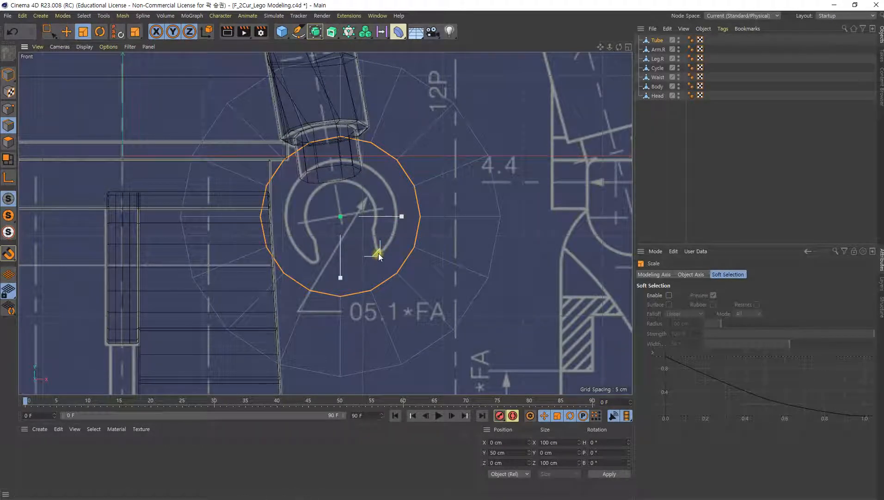
pyautogui.moveTo(379, 253); pyautogui.dragTo(121, 295)
pyautogui.hotkey('ctrl', 'z')
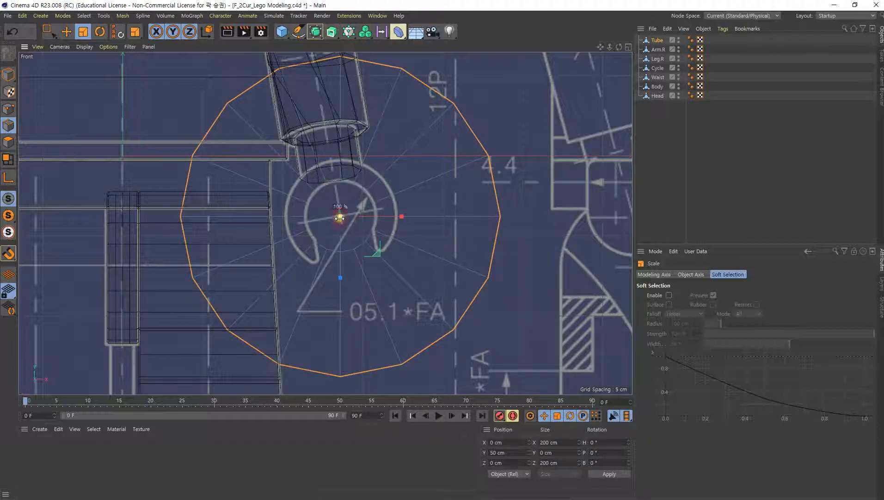
# Step: Scale the ring's outer edge loop to about 70.4 cm to match the hand's outer outline and shift it about 0.33 cm along X
pyautogui.moveTo(198, 264); pyautogui.dragTo(198, 265)
pyautogui.moveTo(379, 251); pyautogui.dragTo(77, 237)
pyautogui.scroll(3, 414, 247)
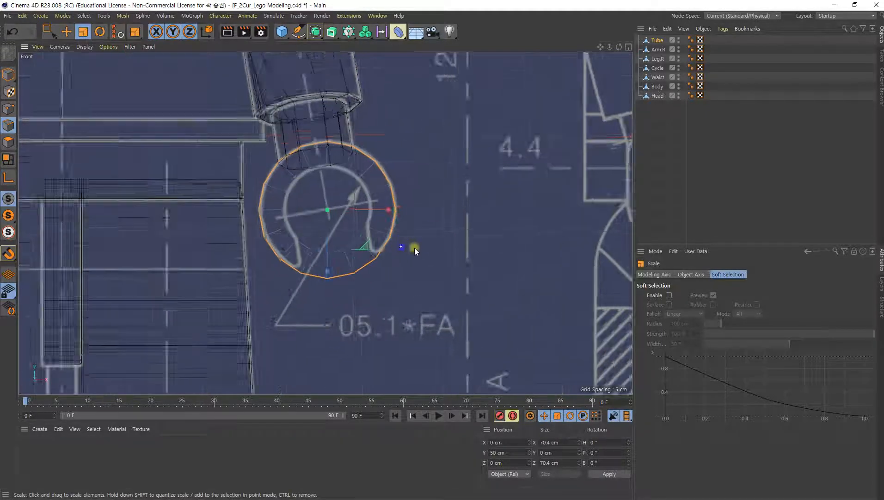
pyautogui.press('e')
pyautogui.scroll(1, 416, 206)
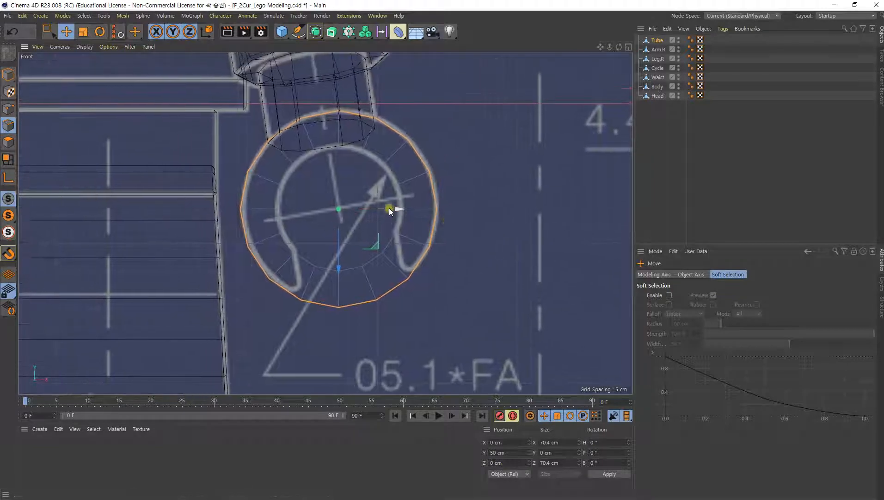
pyautogui.moveTo(397, 208); pyautogui.dragTo(401, 207)
pyautogui.keyDown('alt'); pyautogui.moveTo(451, 253); pyautogui.dragTo(462, 226, button='middle'); pyautogui.keyUp('alt')
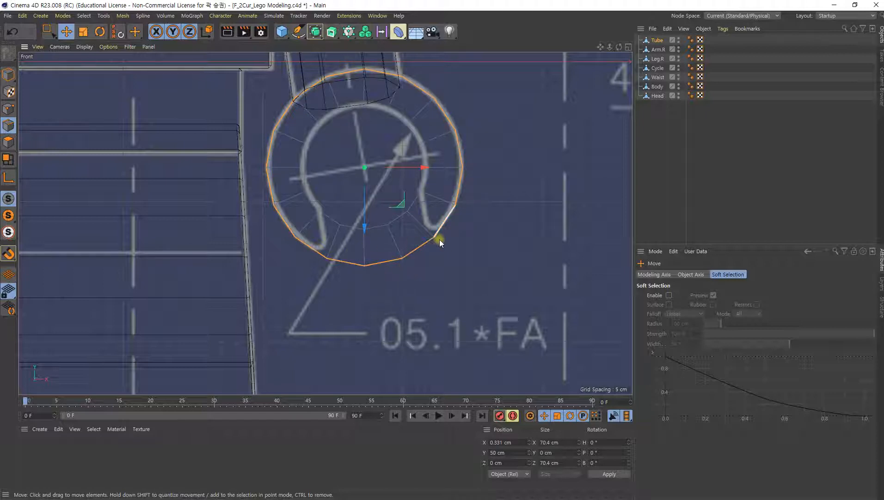
# Step: Delete the three lowest polygons of the flat ring to open the hand's gap between the two fingertips
pyautogui.click(7, 142)
pyautogui.click(384, 258)
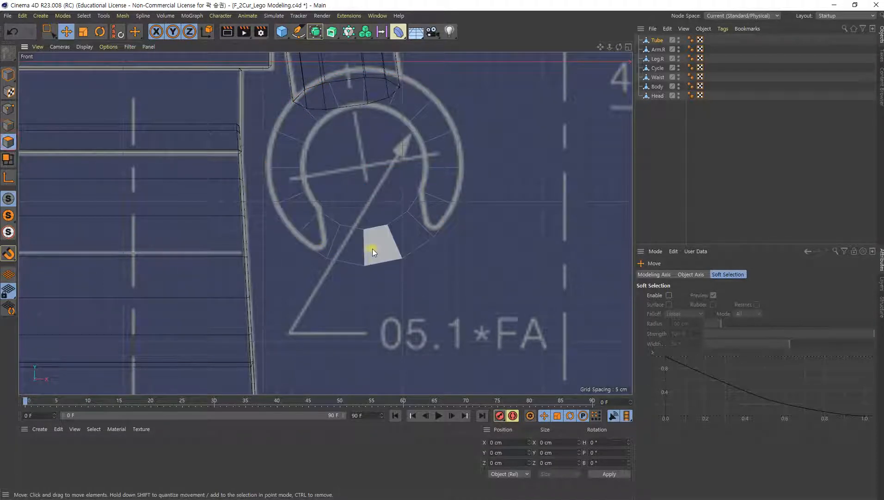
pyautogui.click(374, 247)
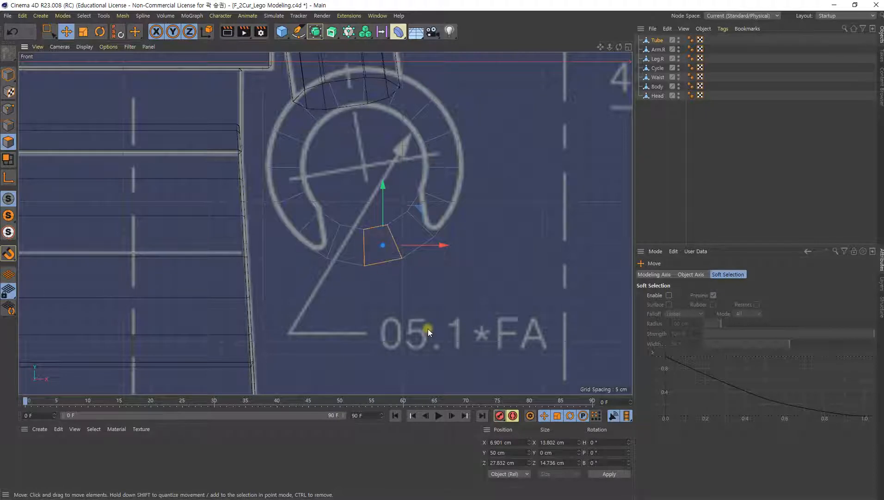
pyautogui.click(355, 301)
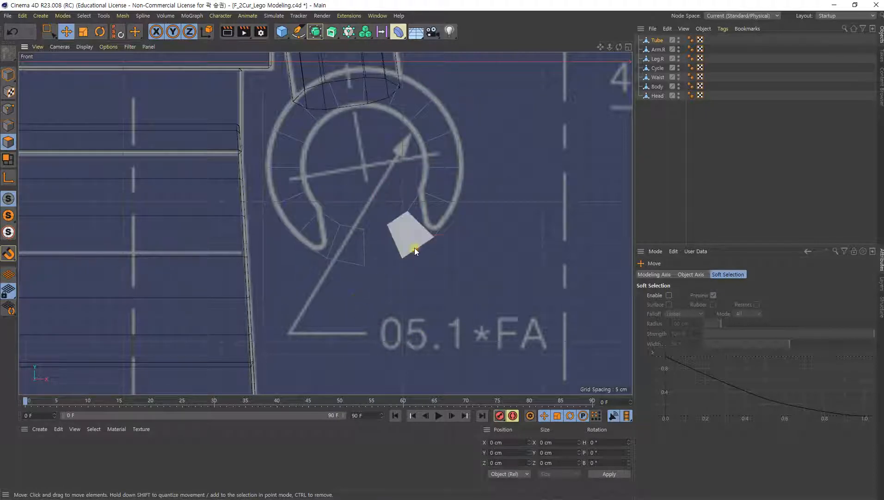
pyautogui.click(414, 250)
pyautogui.click(356, 241)
pyautogui.click(366, 368)
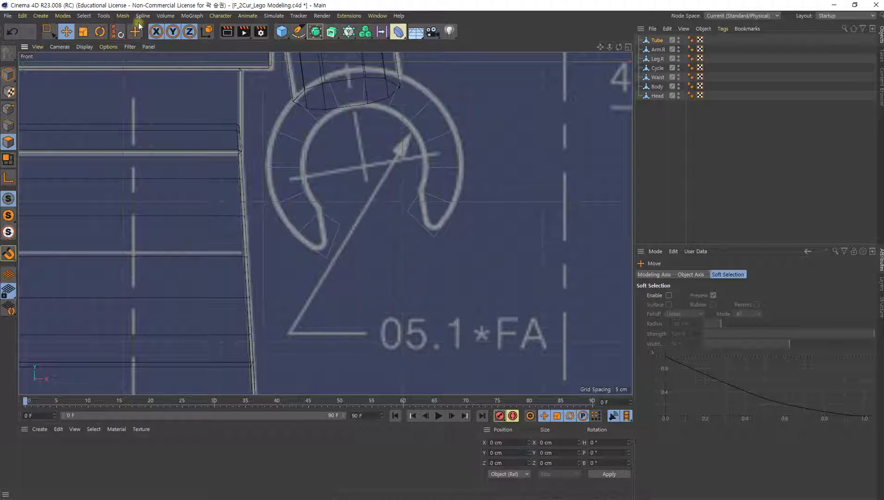
# Step: Move the end points of both ring tips onto the rounded fingertips in the front blueprint, placing the last at about X 25.4 cm, Z 22.3 cm
pyautogui.click(9, 108)
pyautogui.scroll(2, 338, 227)
pyautogui.scroll(3, 342, 242)
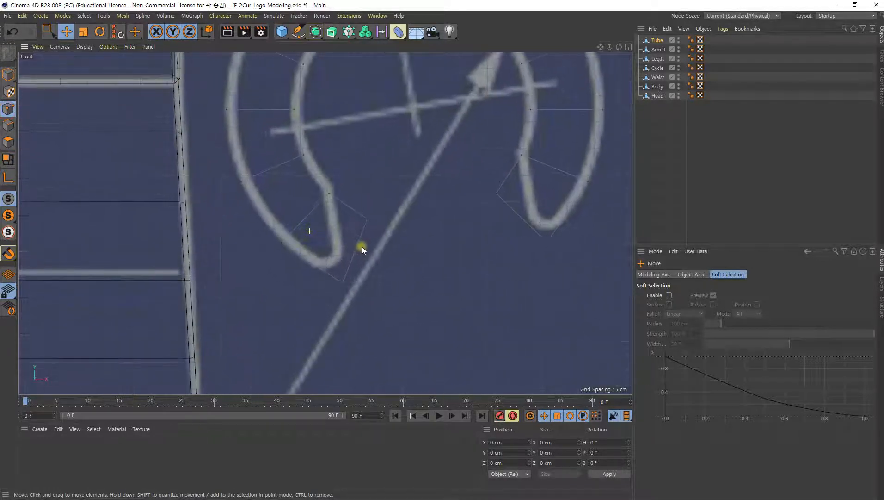
pyautogui.click(370, 219)
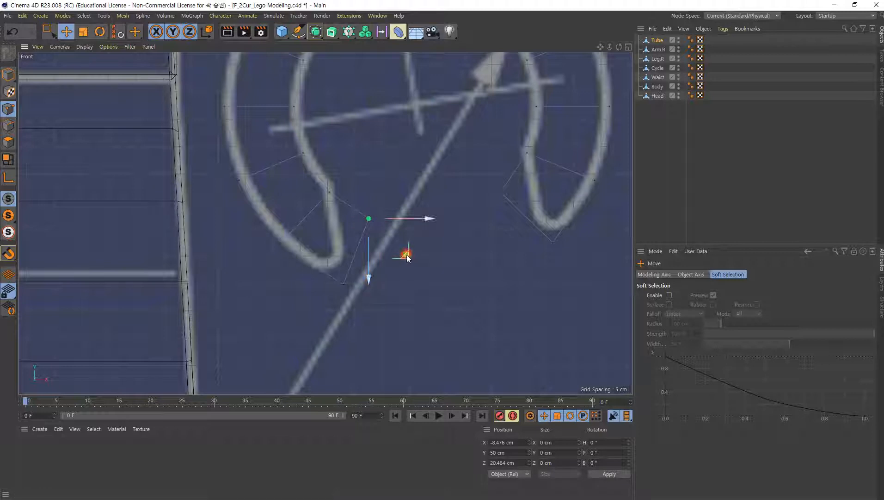
pyautogui.moveTo(406, 254); pyautogui.dragTo(359, 301)
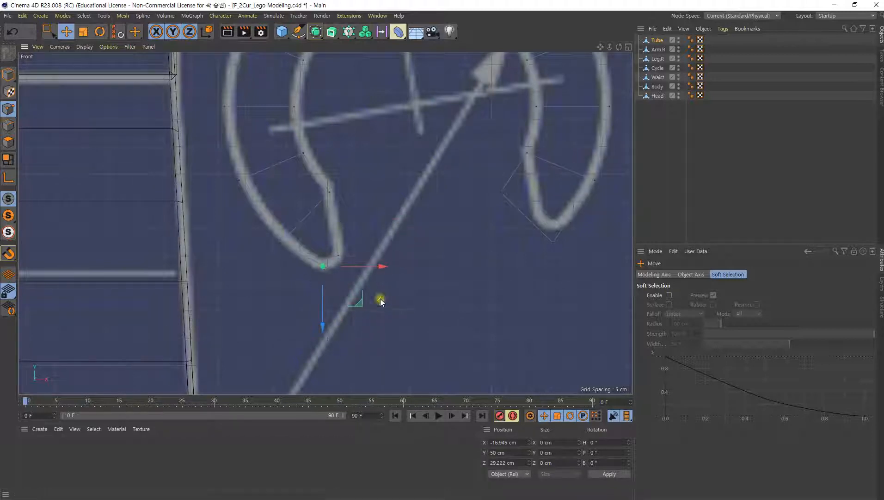
pyautogui.click(504, 196)
pyautogui.moveTo(540, 230); pyautogui.dragTo(592, 265)
pyautogui.click(552, 241)
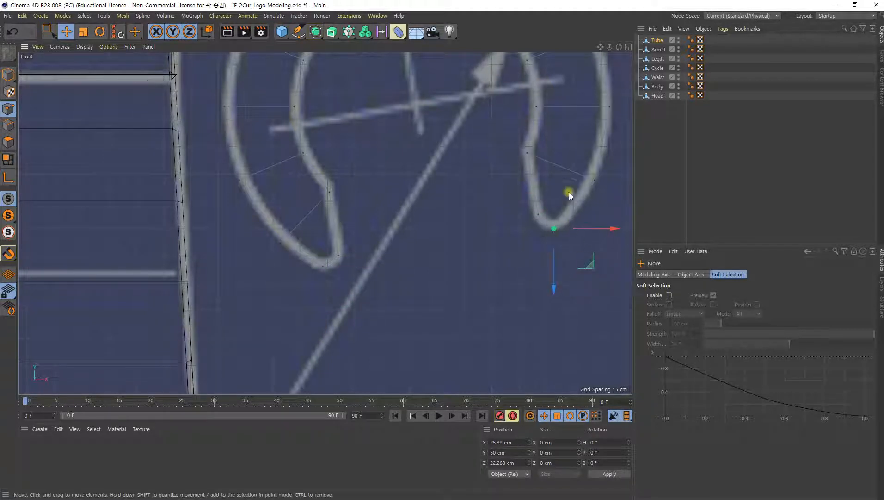
pyautogui.scroll(-5, 568, 192)
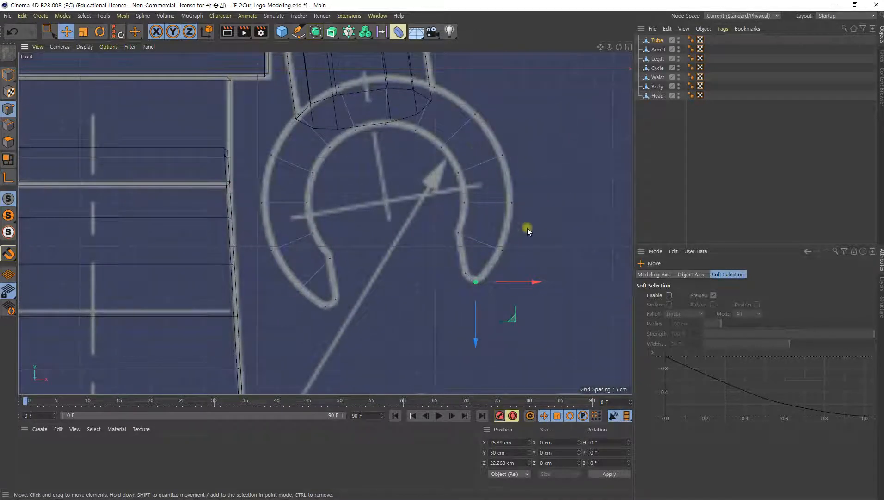
# Step: Select all ring points and move them in the right view to local Y about -140 cm, on the +Z edge of the hand outline
pyautogui.middleClick(417, 230)
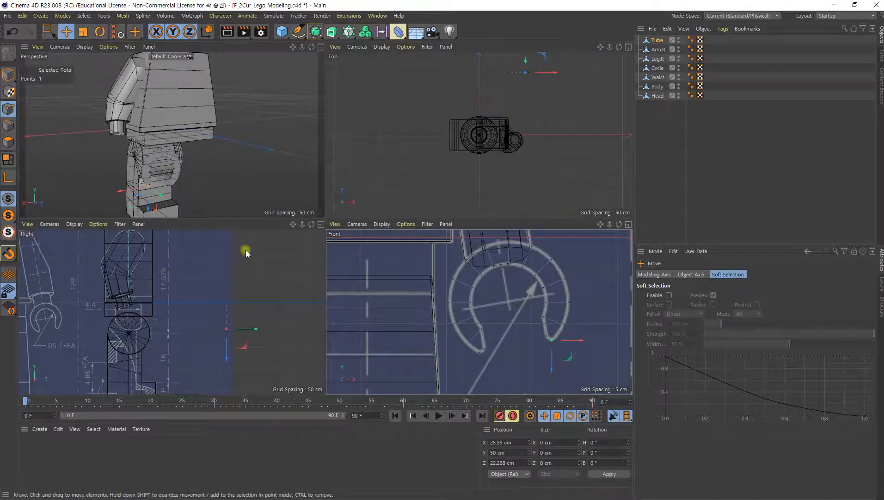
pyautogui.middleClick(175, 333)
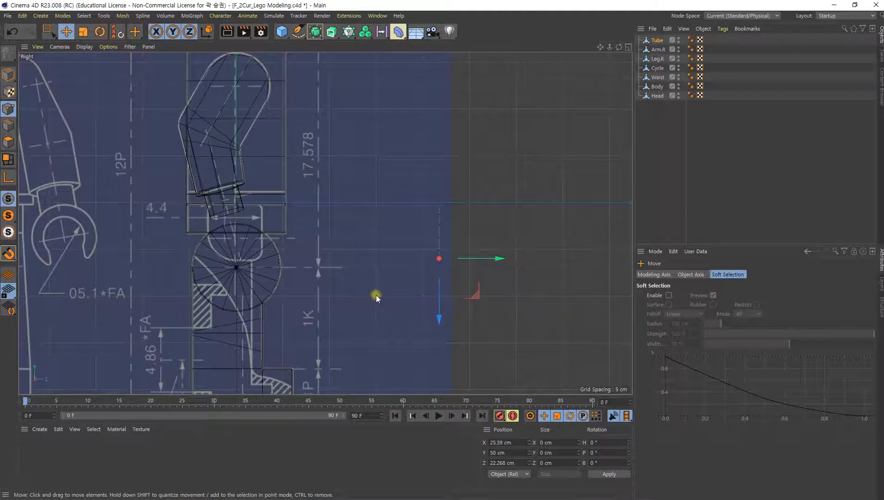
pyautogui.scroll(4, 330, 218)
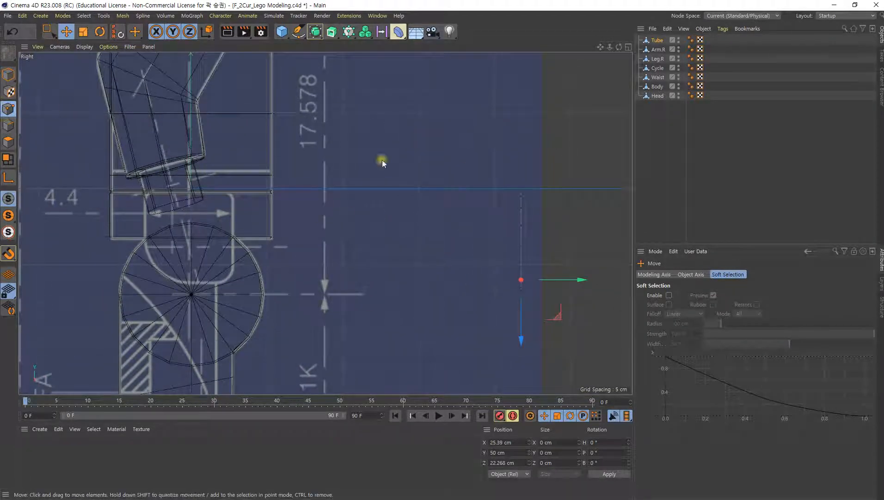
pyautogui.hotkey('ctrl', 'a')
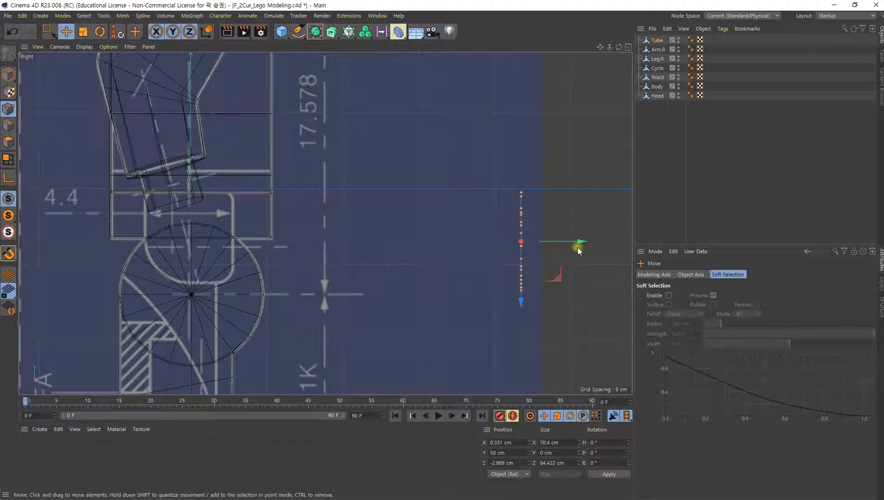
pyautogui.moveTo(578, 249); pyautogui.dragTo(294, 232)
pyautogui.keyDown('alt'); pyautogui.moveTo(215, 258); pyautogui.dragTo(388, 254, button='middle'); pyautogui.keyUp('alt')
pyautogui.keyDown('alt'); pyautogui.moveTo(384, 252); pyautogui.dragTo(438, 258, button='right'); pyautogui.keyUp('alt')
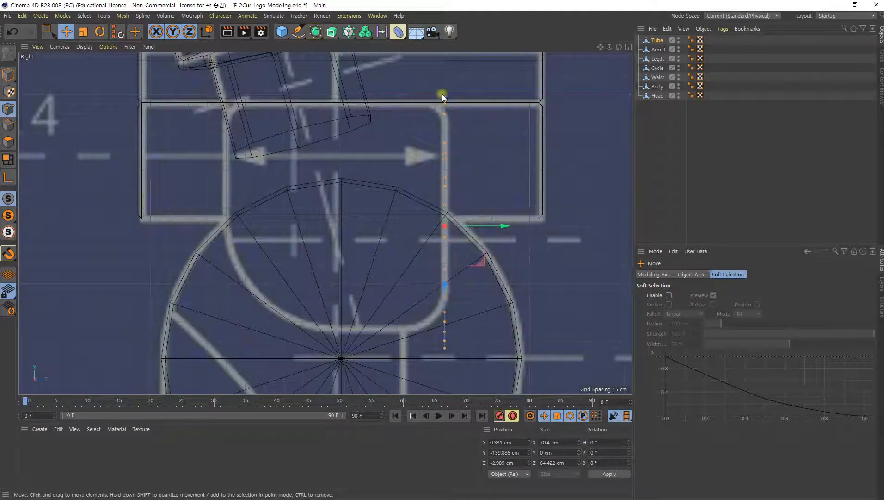
pyautogui.scroll(-3, 477, 306)
pyautogui.keyDown('alt'); pyautogui.moveTo(563, 316); pyautogui.dragTo(512, 258, button='middle'); pyautogui.keyUp('alt')
# Step: Extrude all the ring's polygons by -57.8 cm across the hand's depth in the right view, with Create Caps enabled
pyautogui.click(8, 142)
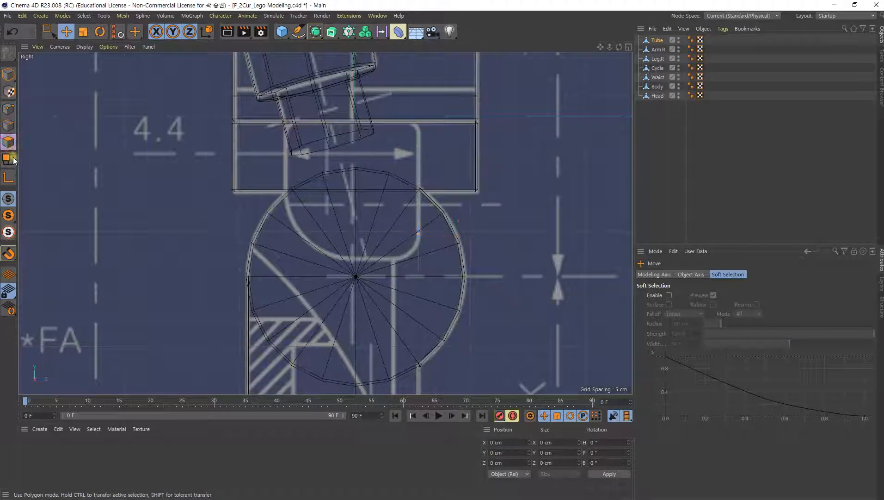
pyautogui.click(452, 264)
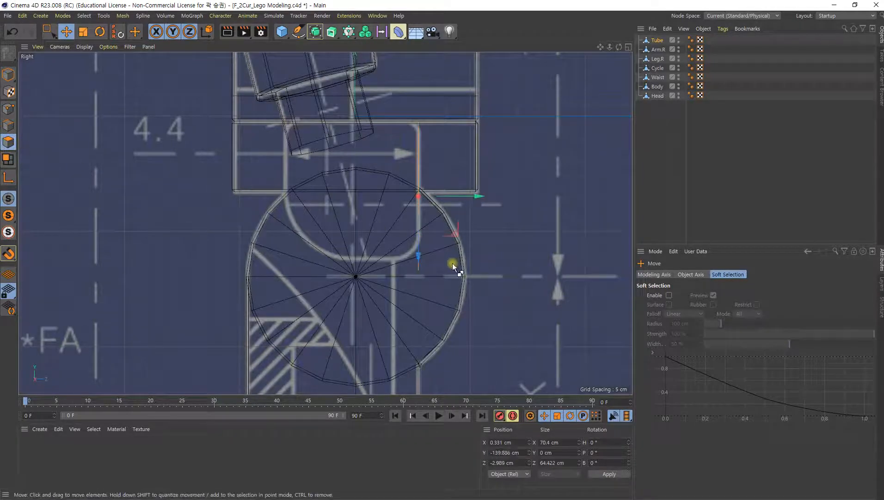
pyautogui.middleClick(460, 227)
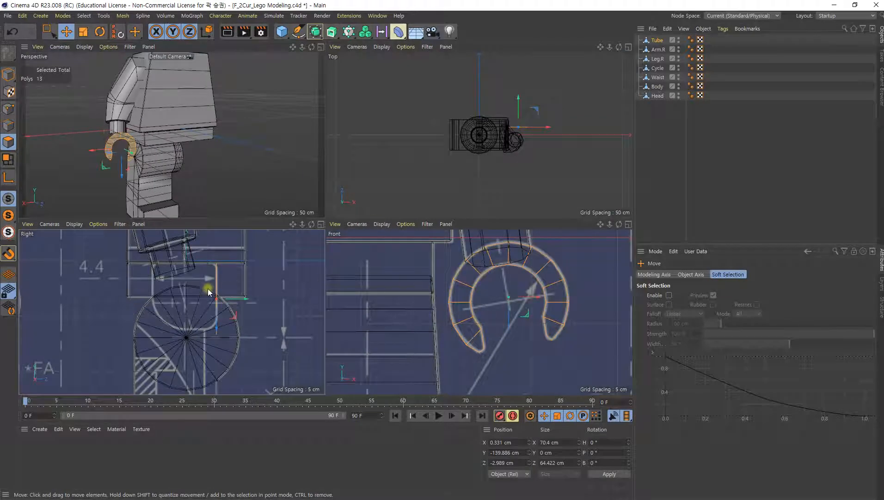
pyautogui.middleClick(306, 309)
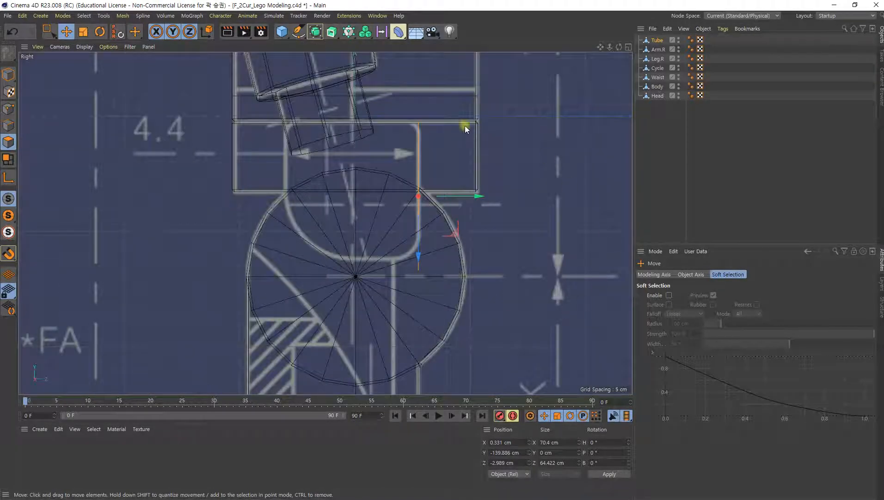
pyautogui.rightClick(506, 129)
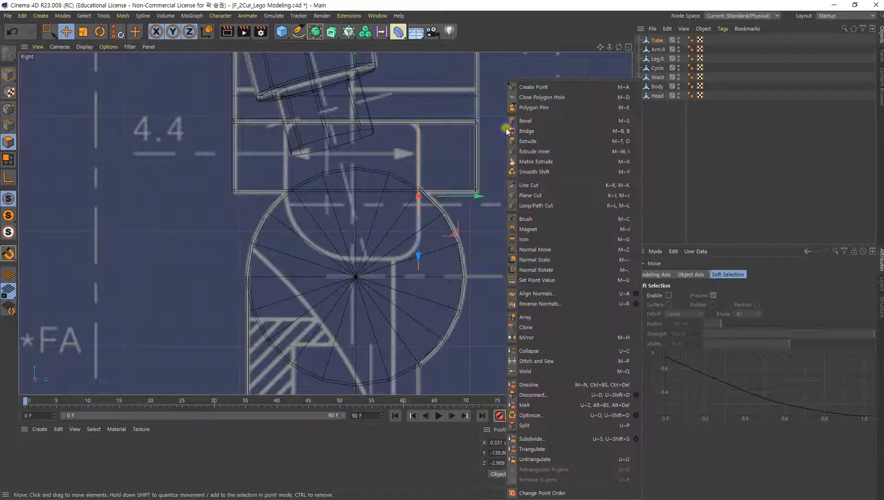
pyautogui.click(526, 141)
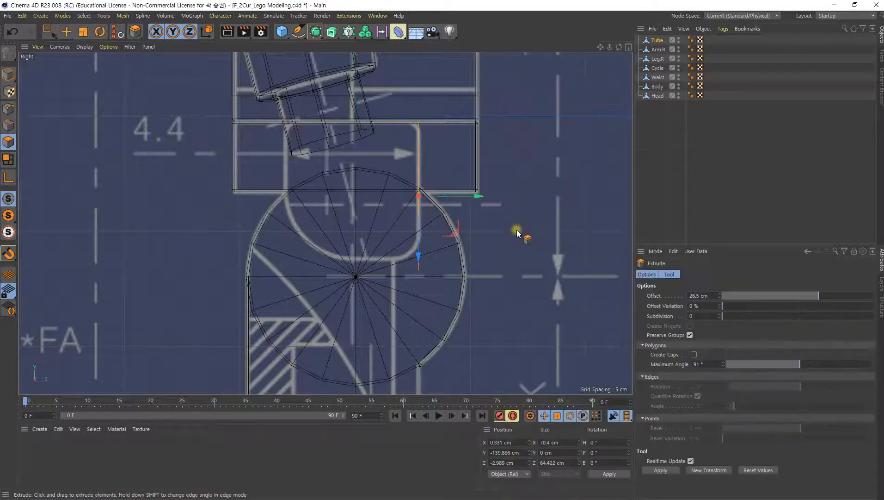
pyautogui.moveTo(530, 230); pyautogui.dragTo(372, 231)
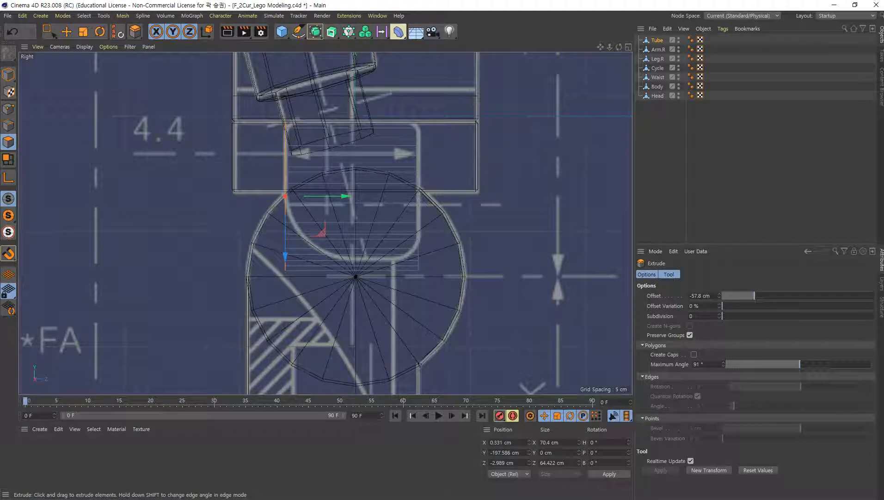
pyautogui.middleClick(414, 278)
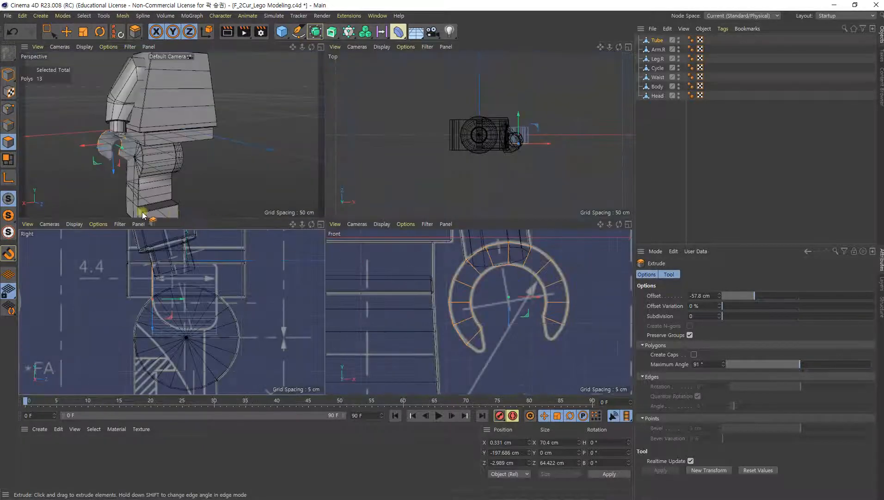
pyautogui.keyDown('alt'); pyautogui.moveTo(148, 180); pyautogui.dragTo(192, 158, button='middle'); pyautogui.keyUp('alt')
pyautogui.keyDown('alt'); pyautogui.moveTo(191, 158); pyautogui.dragTo(244, 170, button='right'); pyautogui.keyUp('alt')
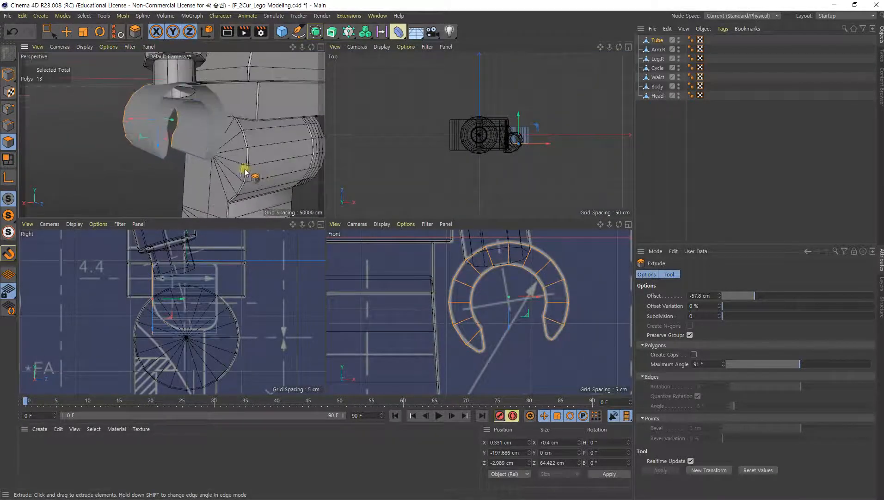
pyautogui.click(694, 355)
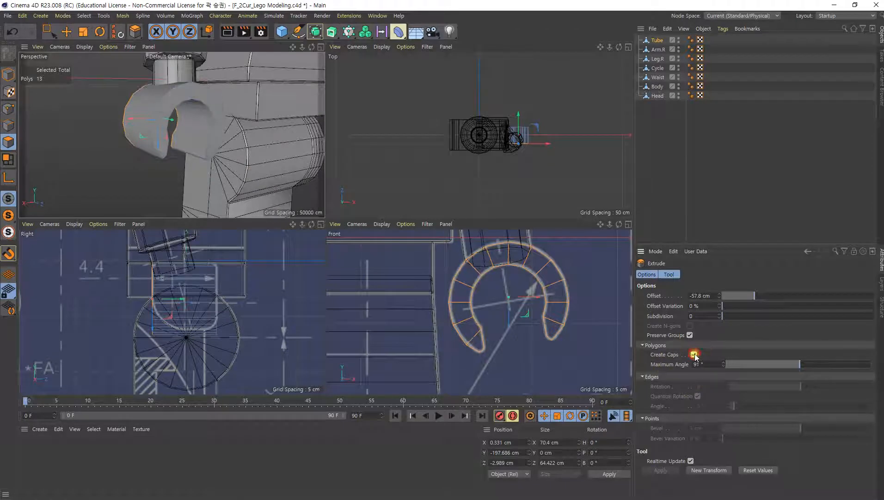
# Step: Select the four fingertip points on the hand's +Z rim and move them inward along the depth to the blueprint's rounded corner
pyautogui.middleClick(194, 331)
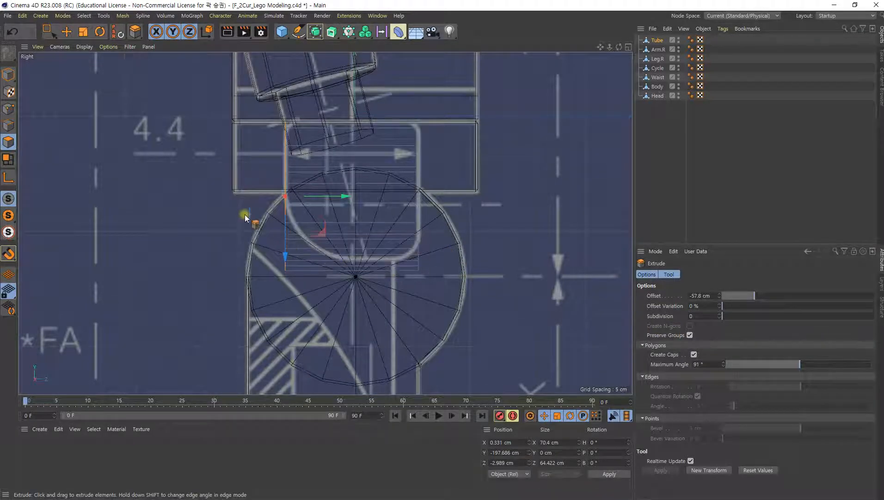
pyautogui.click(9, 111)
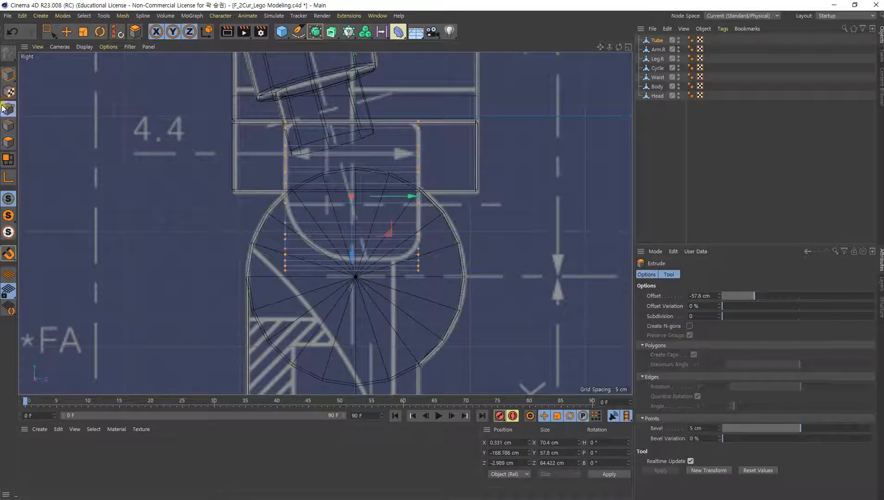
pyautogui.press('e')
pyautogui.click(506, 287)
pyautogui.middleClick(409, 256)
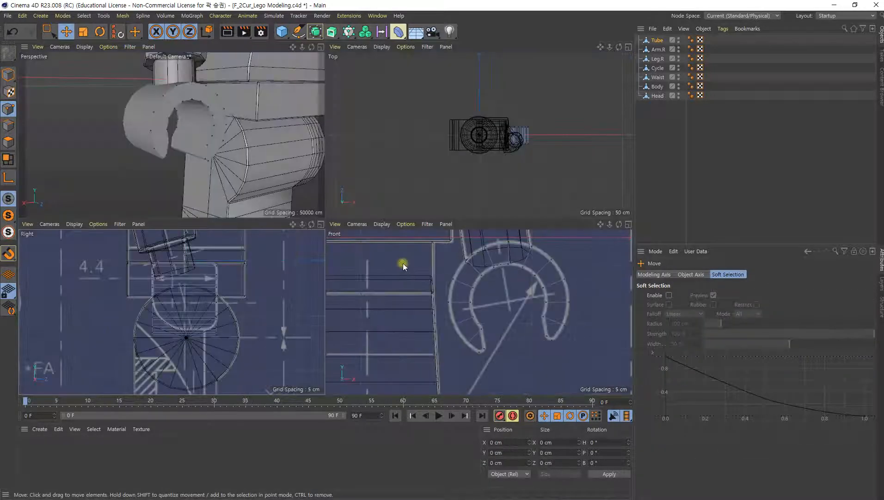
pyautogui.moveTo(243, 162)
pyautogui.keyDown('alt'); pyautogui.mouseDown()
pyautogui.moveTo(258, 150)
pyautogui.moveTo(267, 162)
pyautogui.moveTo(269, 135)
pyautogui.moveTo(206, 171)
pyautogui.mouseUp(); pyautogui.keyUp('alt')
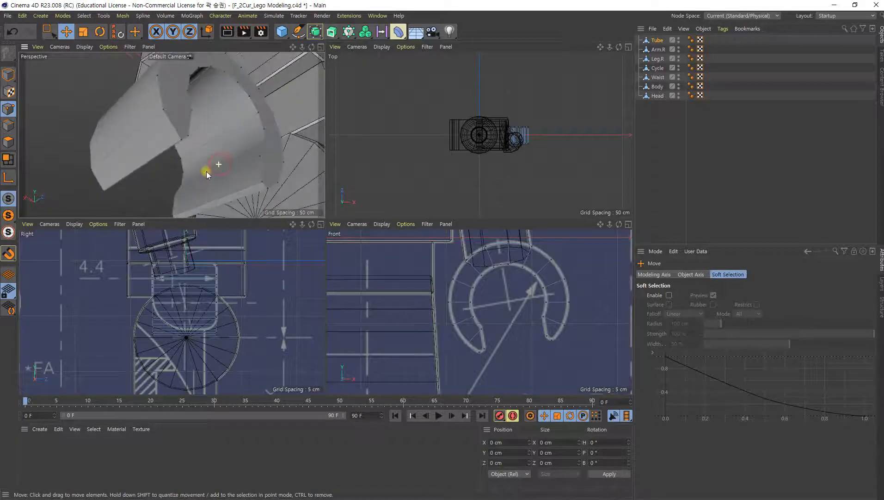
pyautogui.click(265, 182)
pyautogui.keyDown('shift'); pyautogui.click(270, 188); pyautogui.keyUp('shift')
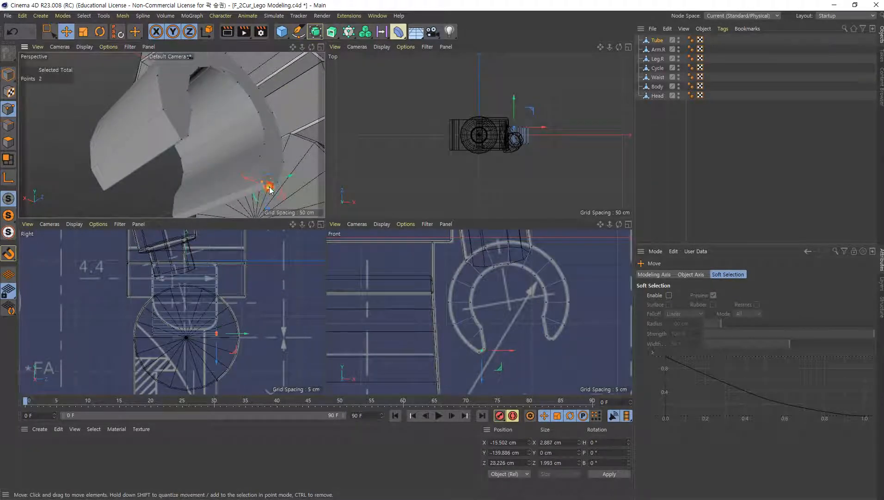
pyautogui.keyDown('shift'); pyautogui.click(182, 139); pyautogui.keyUp('shift')
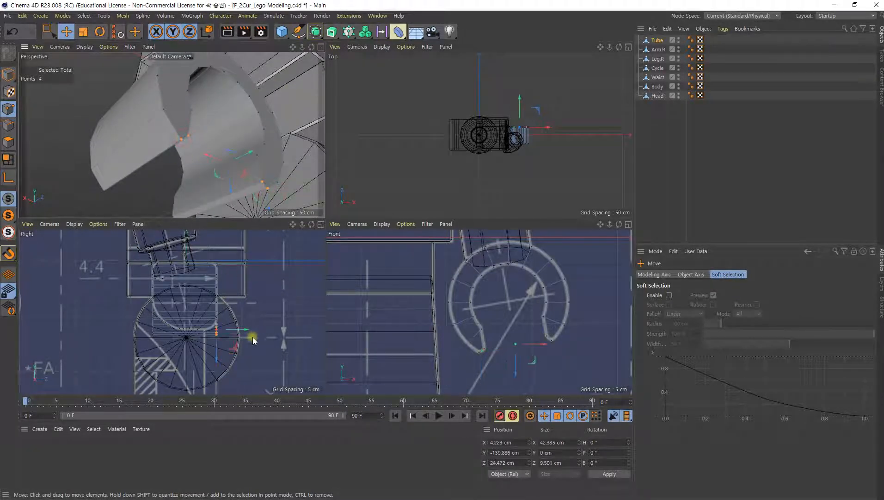
pyautogui.scroll(5, 259, 345)
pyautogui.moveTo(223, 312); pyautogui.dragTo(205, 311)
# Step: Select the four points one row above the fingertips on the +Z rim and move them inward to local Y about -141.6 cm
pyautogui.keyDown('alt'); pyautogui.moveTo(225, 203); pyautogui.dragTo(291, 193); pyautogui.keyUp('alt')
pyautogui.hotkey('ctrl', 'z')
pyautogui.hotkey('ctrl', 'z')
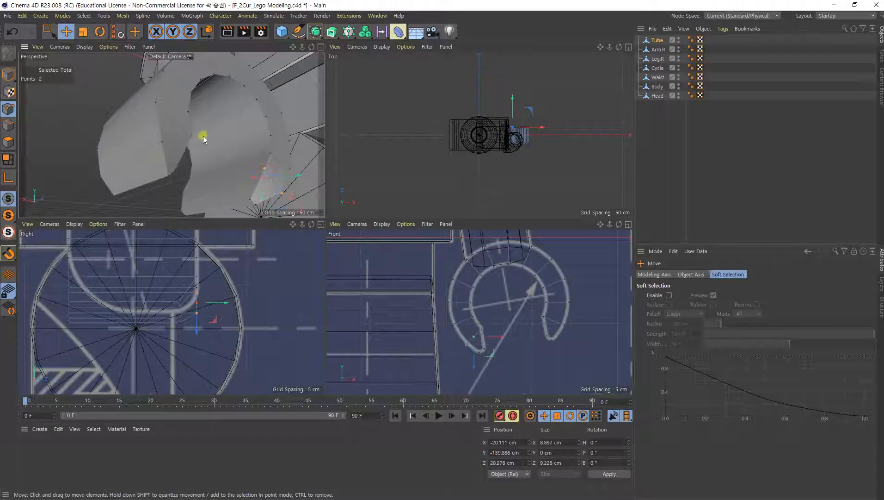
pyautogui.keyDown('shift'); pyautogui.click(165, 140); pyautogui.keyUp('shift')
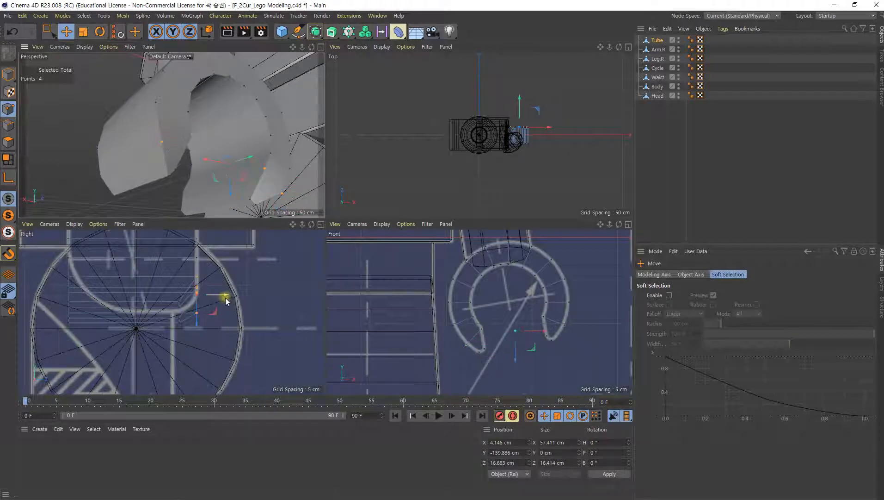
pyautogui.moveTo(225, 294); pyautogui.dragTo(221, 293)
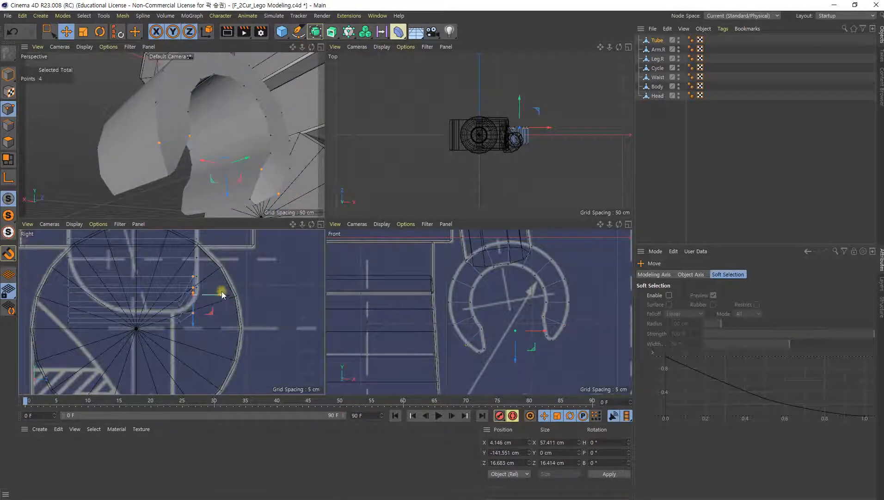
# Step: Select the four fingertip points on the opposite rim and move them inward to local Y about -174.5 cm, along the large blueprint curve
pyautogui.keyDown('alt'); pyautogui.moveTo(245, 170); pyautogui.dragTo(269, 199); pyautogui.keyUp('alt')
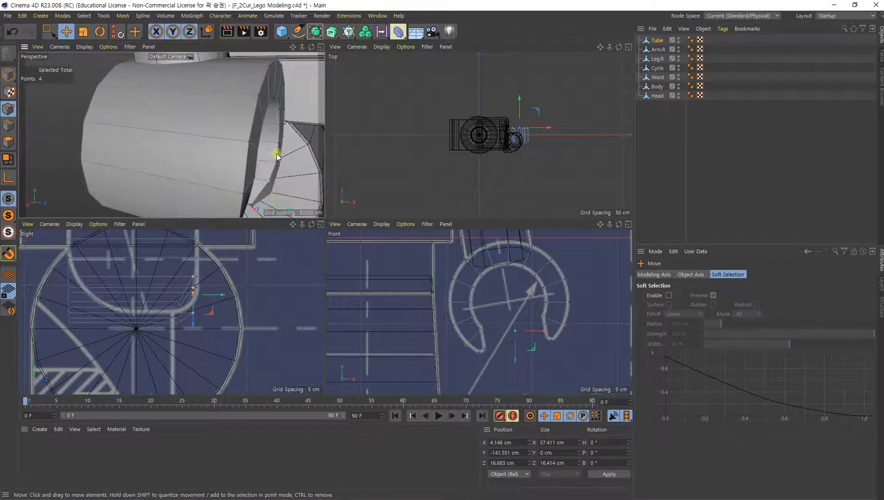
pyautogui.keyDown('alt'); pyautogui.moveTo(255, 181); pyautogui.dragTo(229, 177, button='right'); pyautogui.keyUp('alt')
pyautogui.keyDown('alt'); pyautogui.moveTo(234, 173); pyautogui.dragTo(253, 173); pyautogui.keyUp('alt')
pyautogui.keyDown('alt'); pyautogui.moveTo(253, 190); pyautogui.dragTo(267, 160, button='middle'); pyautogui.keyUp('alt')
pyautogui.keyDown('alt'); pyautogui.moveTo(220, 138); pyautogui.dragTo(315, 139); pyautogui.keyUp('alt')
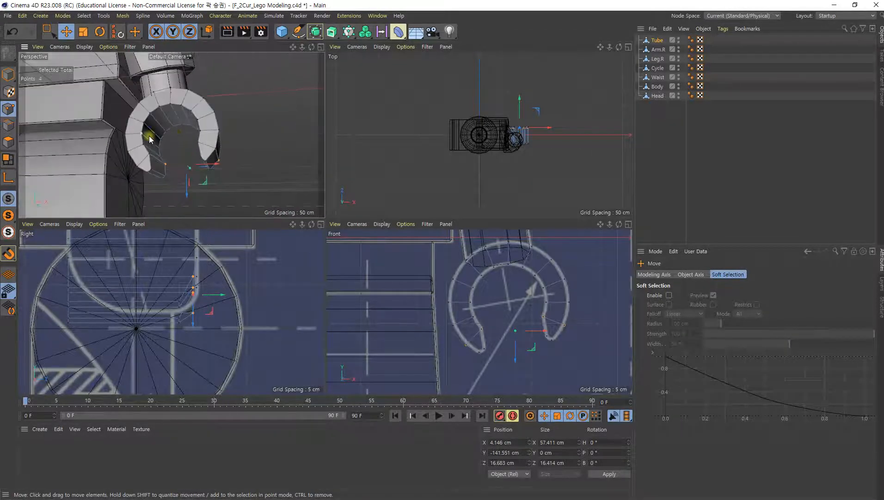
pyautogui.keyDown('alt'); pyautogui.moveTo(138, 152); pyautogui.dragTo(230, 118); pyautogui.keyUp('alt')
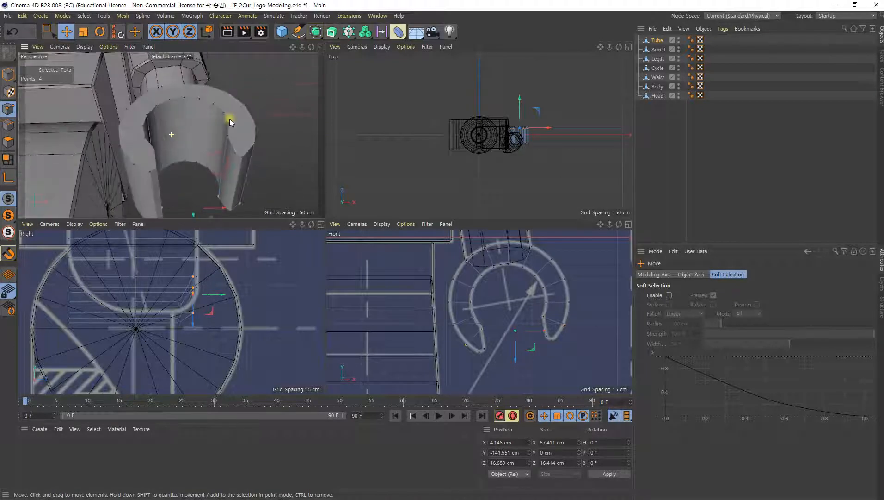
pyautogui.click(241, 154)
pyautogui.keyDown('shift'); pyautogui.click(235, 152); pyautogui.keyUp('shift')
pyautogui.keyDown('shift'); pyautogui.click(151, 172); pyautogui.keyUp('shift')
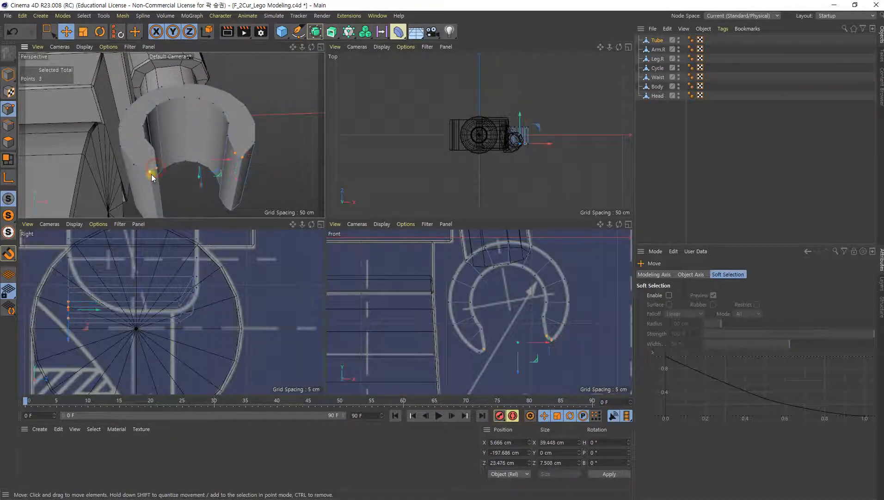
pyautogui.keyDown('shift'); pyautogui.click(152, 186); pyautogui.keyUp('shift')
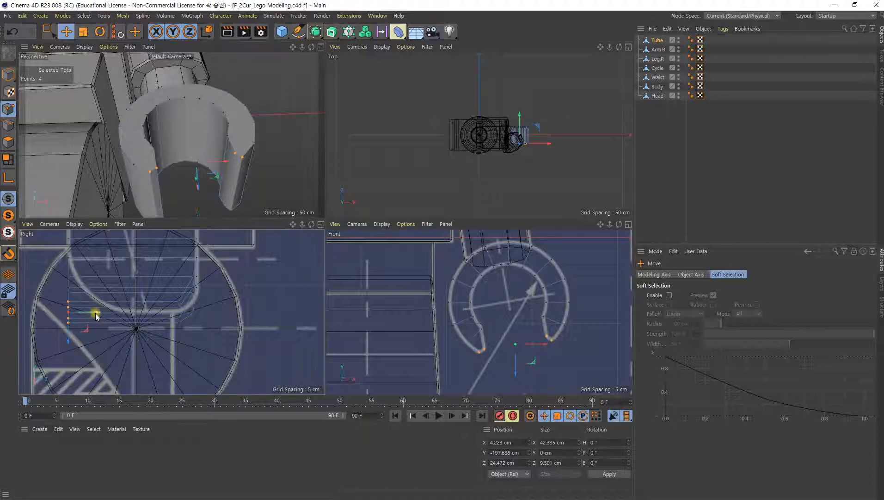
pyautogui.moveTo(96, 312); pyautogui.dragTo(148, 329)
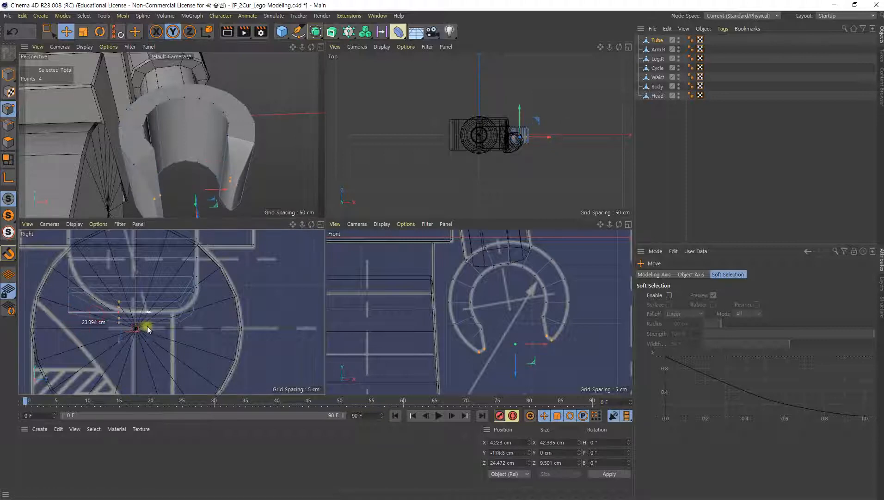
# Step: Select the four points one row above those fingertips and move them inward to local Y about -188.3 cm, following the blueprint curve
pyautogui.click(229, 136)
pyautogui.keyDown('shift'); pyautogui.click(255, 143); pyautogui.keyUp('shift')
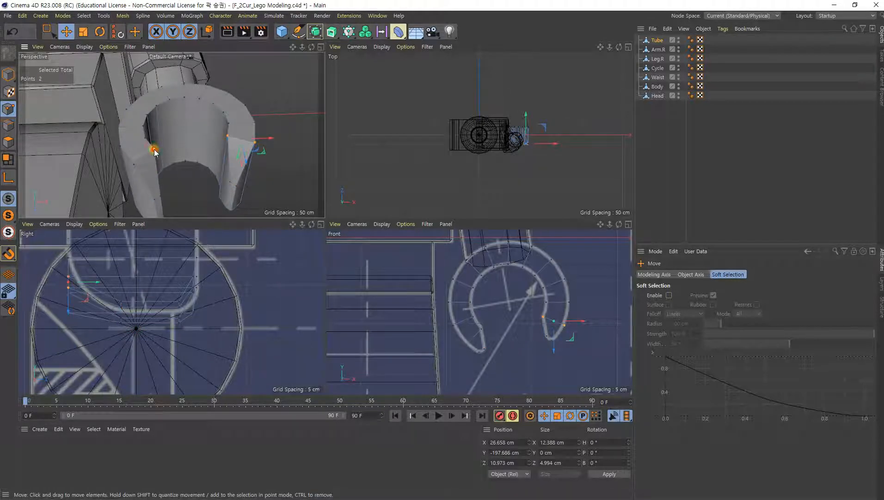
pyautogui.keyDown('shift'); pyautogui.click(154, 150); pyautogui.keyUp('shift')
pyautogui.keyDown('shift'); pyautogui.click(136, 165); pyautogui.keyUp('shift')
pyautogui.moveTo(93, 292); pyautogui.dragTo(118, 295)
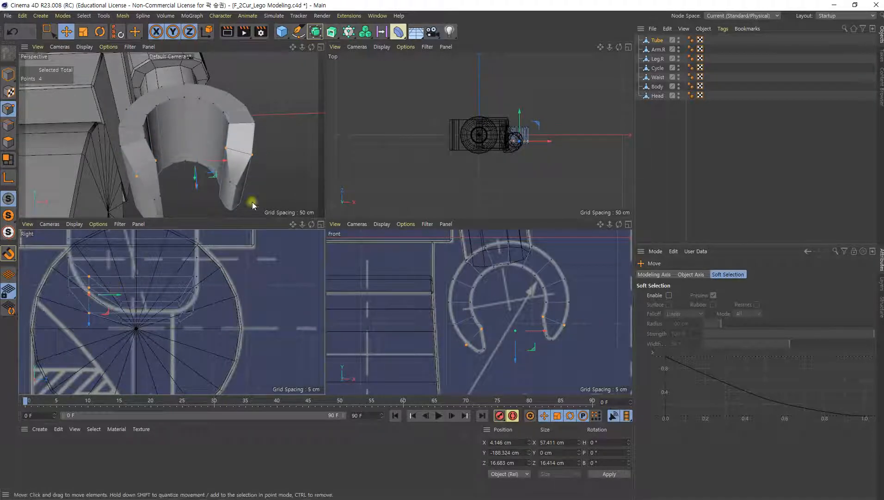
# Step: Move the following row of four rim points inward to local Y about -194.6 cm to match the start of the curve, and deselect them
pyautogui.click(120, 146)
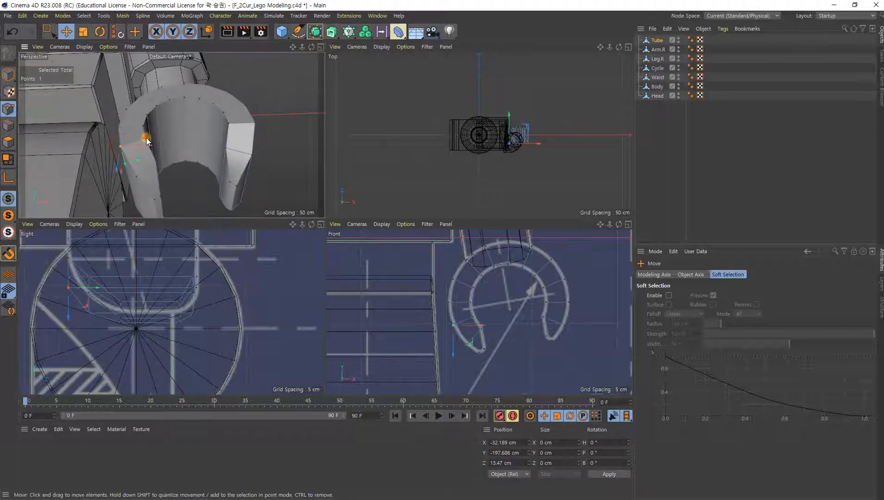
pyautogui.keyDown('shift'); pyautogui.click(146, 137); pyautogui.keyUp('shift')
pyautogui.keyDown('shift'); pyautogui.click(228, 124); pyautogui.keyUp('shift')
pyautogui.keyDown('shift'); pyautogui.click(254, 124); pyautogui.keyUp('shift')
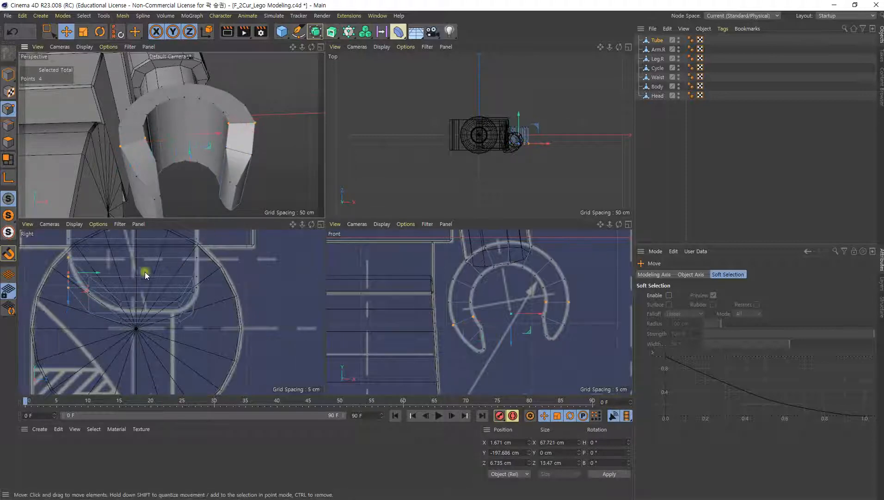
pyautogui.keyDown('alt'); pyautogui.moveTo(139, 272); pyautogui.dragTo(208, 305, button='middle'); pyautogui.keyUp('alt')
pyautogui.moveTo(171, 305); pyautogui.dragTo(180, 309)
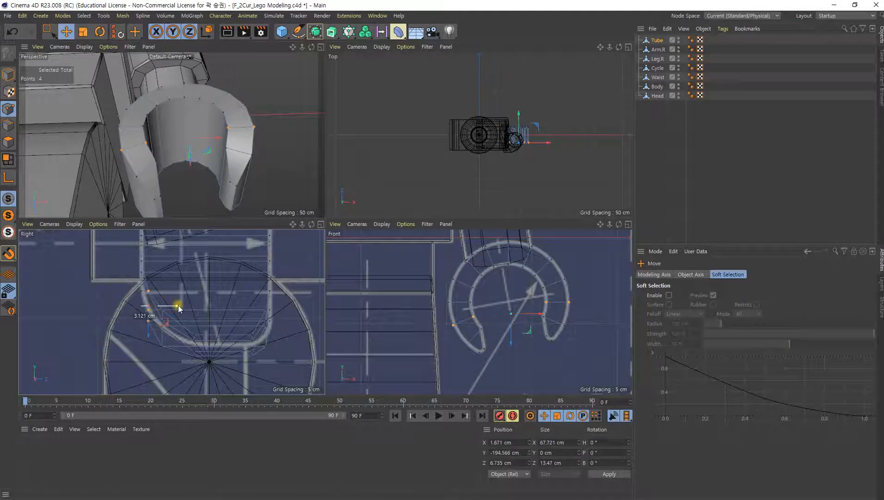
pyautogui.click(263, 164)
# Step: Add a Bevel deformer and make it a child of the Tube hand object
pyautogui.keyDown('alt'); pyautogui.moveTo(260, 160); pyautogui.dragTo(239, 132); pyautogui.keyUp('alt')
pyautogui.keyDown('alt'); pyautogui.moveTo(241, 135); pyautogui.dragTo(208, 158, button='right'); pyautogui.keyUp('alt')
pyautogui.keyDown('alt'); pyautogui.moveTo(208, 157); pyautogui.dragTo(257, 168); pyautogui.keyUp('alt')
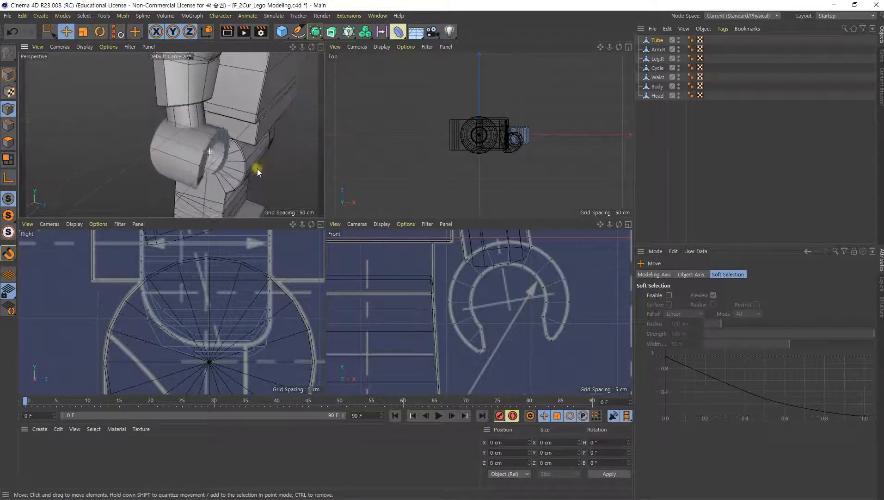
pyautogui.click(398, 31)
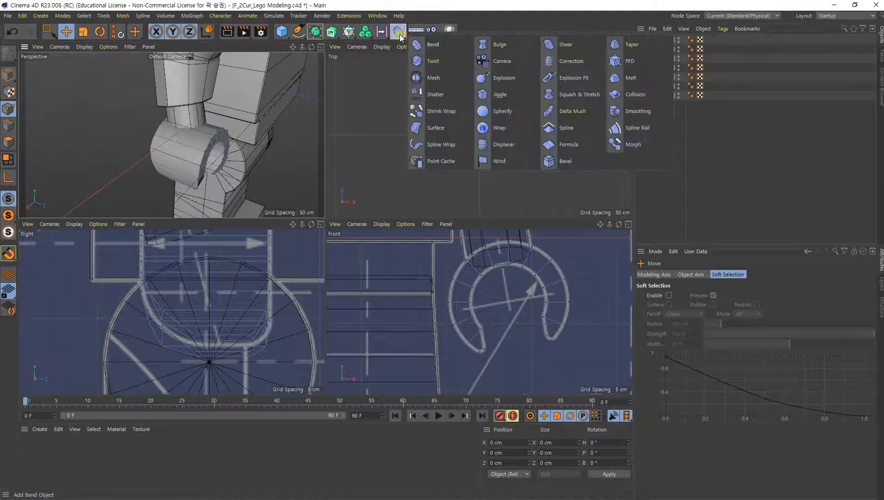
pyautogui.click(556, 162)
pyautogui.moveTo(656, 41); pyautogui.dragTo(659, 51)
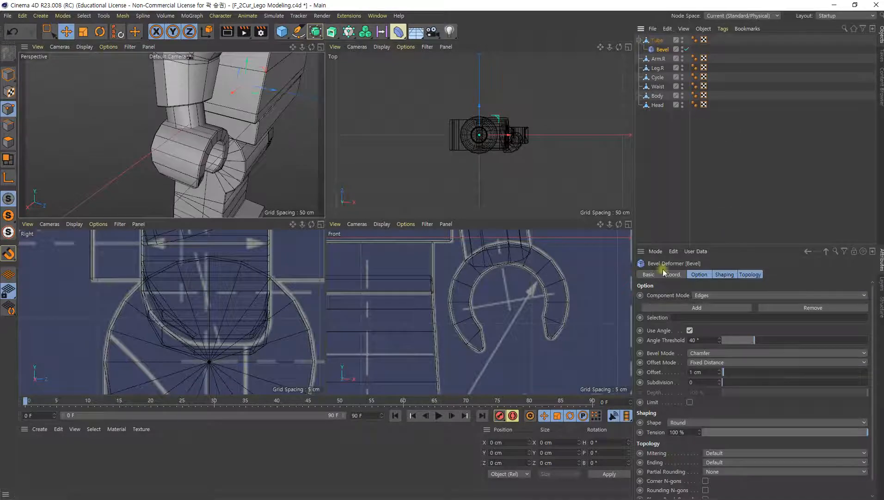
# Step: Merge Tube and its Bevel deformer into one polygon object with Connect Objects + Delete
pyautogui.moveTo(259, 157)
pyautogui.keyDown('alt'); pyautogui.mouseDown()
pyautogui.moveTo(239, 166)
pyautogui.moveTo(252, 161)
pyautogui.mouseUp(); pyautogui.keyUp('alt')
pyautogui.middleClick(273, 158)
pyautogui.keyDown('alt'); pyautogui.moveTo(495, 222); pyautogui.dragTo(460, 315); pyautogui.keyUp('alt')
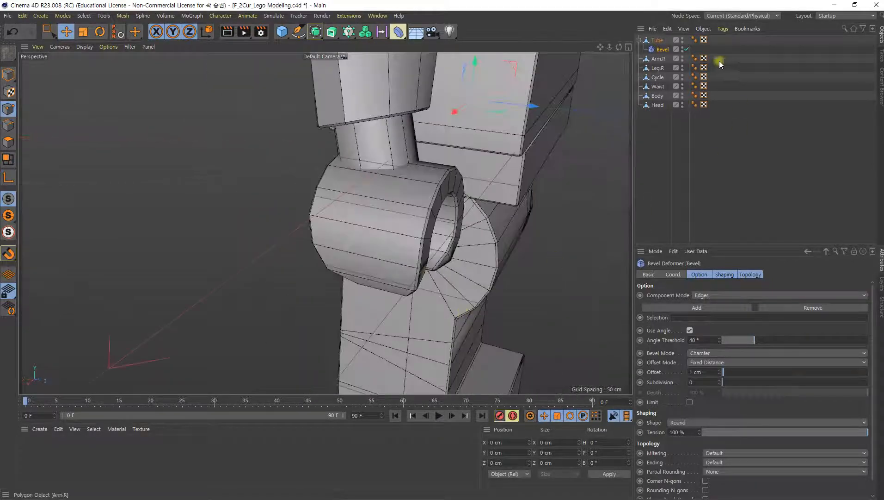
pyautogui.keyDown('ctrl'); pyautogui.click(659, 41); pyautogui.keyUp('ctrl')
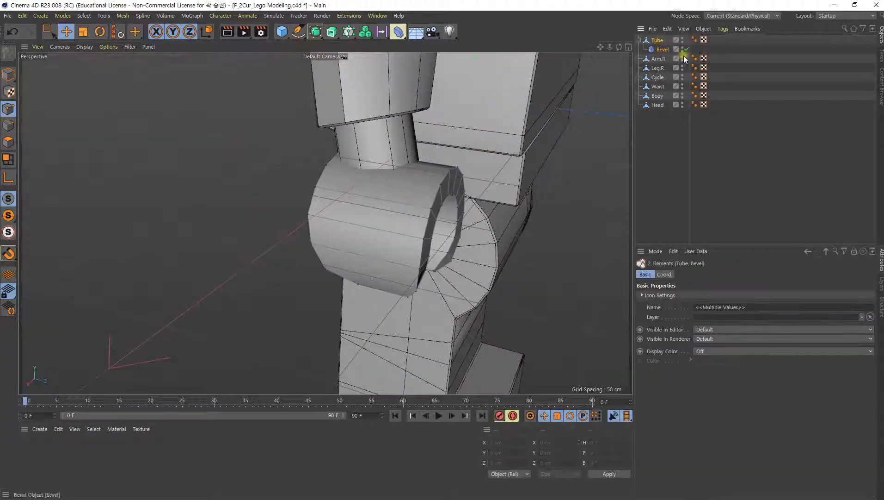
pyautogui.rightClick(663, 40)
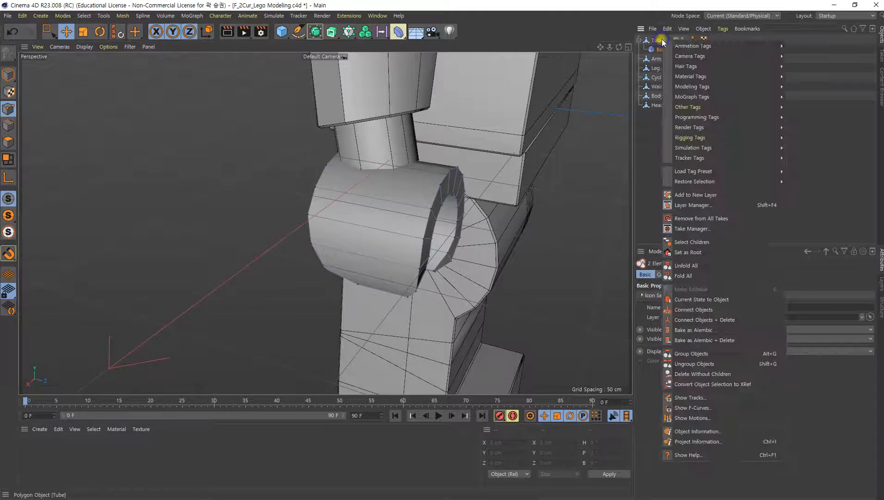
pyautogui.click(722, 321)
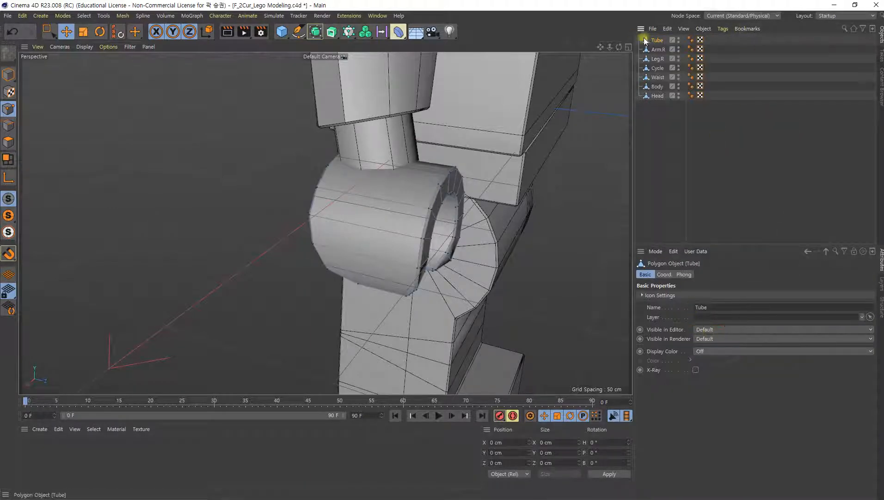
# Step: Rename the Tube object as Hand.R
pyautogui.doubleClick(659, 42)
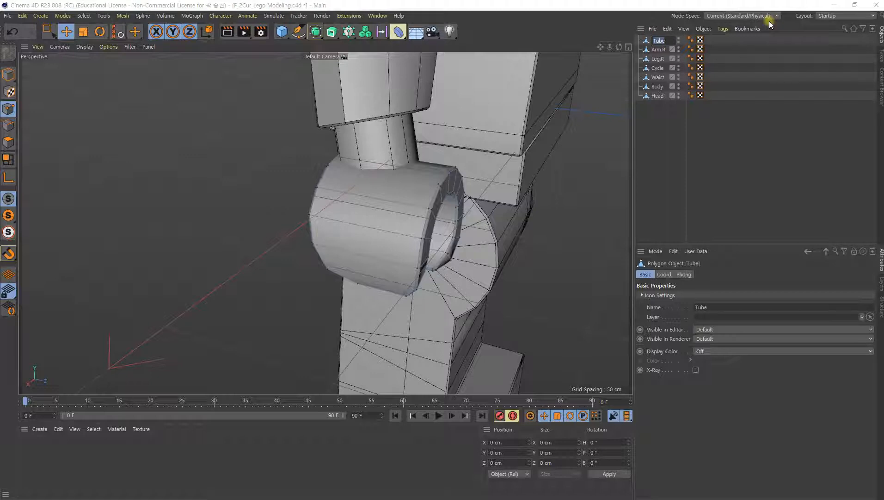
pyautogui.write('Hand')
pyautogui.press('Return')
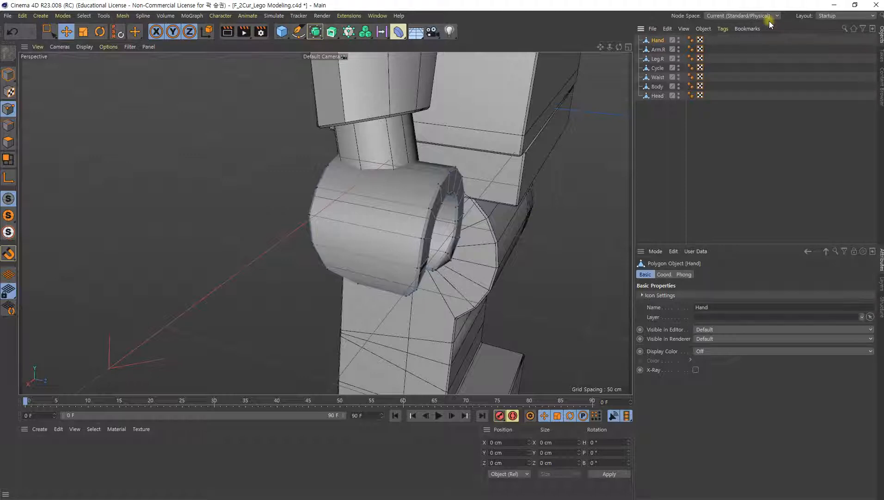
pyautogui.doubleClick(660, 41)
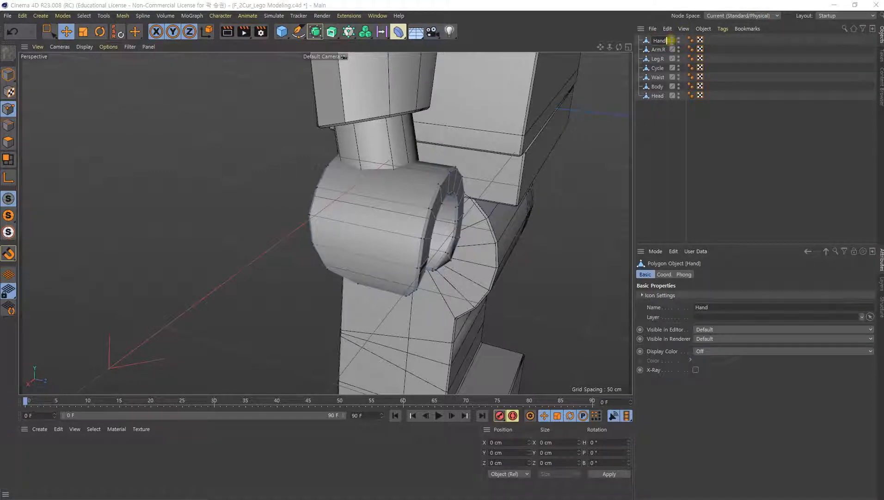
pyautogui.write('.R')
pyautogui.press('Return')
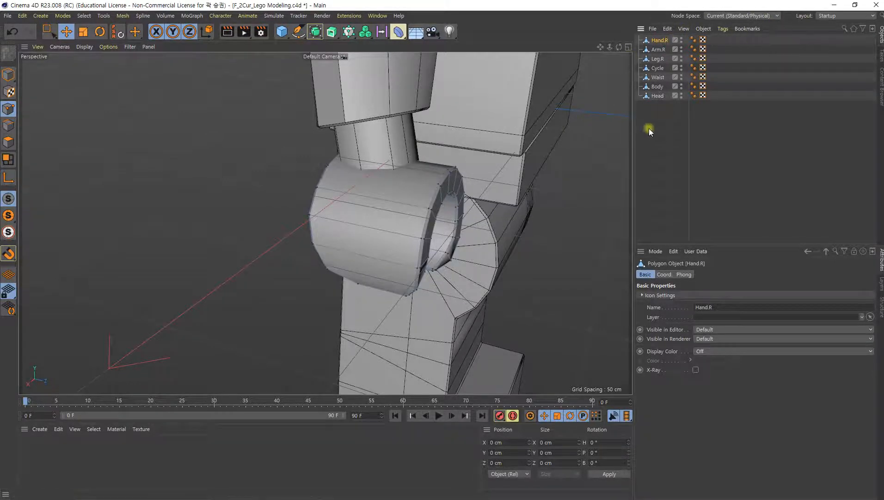
# Step: Review every body part object from Head up to Hand.R and inspect the whole minifigure in the perspective view
pyautogui.click(655, 94)
pyautogui.click(657, 86)
pyautogui.click(658, 77)
pyautogui.click(658, 68)
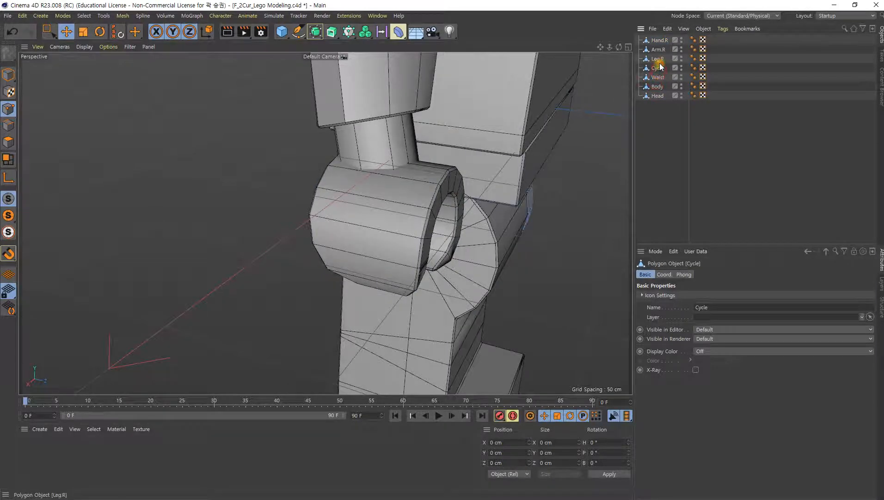
pyautogui.click(660, 59)
pyautogui.click(659, 50)
pyautogui.click(660, 40)
pyautogui.moveTo(528, 145)
pyautogui.keyDown('alt'); pyautogui.mouseDown()
pyautogui.moveTo(388, 154)
pyautogui.moveTo(414, 171)
pyautogui.moveTo(411, 158)
pyautogui.moveTo(384, 154)
pyautogui.moveTo(368, 181)
pyautogui.moveTo(396, 215)
pyautogui.moveTo(401, 198)
pyautogui.moveTo(375, 196)
pyautogui.moveTo(368, 184)
pyautogui.mouseUp(); pyautogui.keyUp('alt')
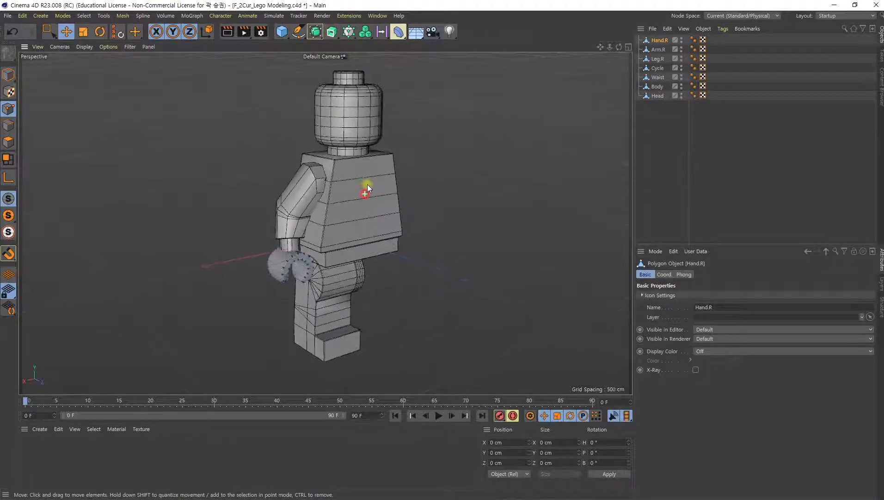
pyautogui.moveTo(385, 234)
pyautogui.keyDown('alt'); pyautogui.mouseDown()
pyautogui.moveTo(355, 236)
pyautogui.moveTo(316, 262)
pyautogui.mouseUp(); pyautogui.keyUp('alt')
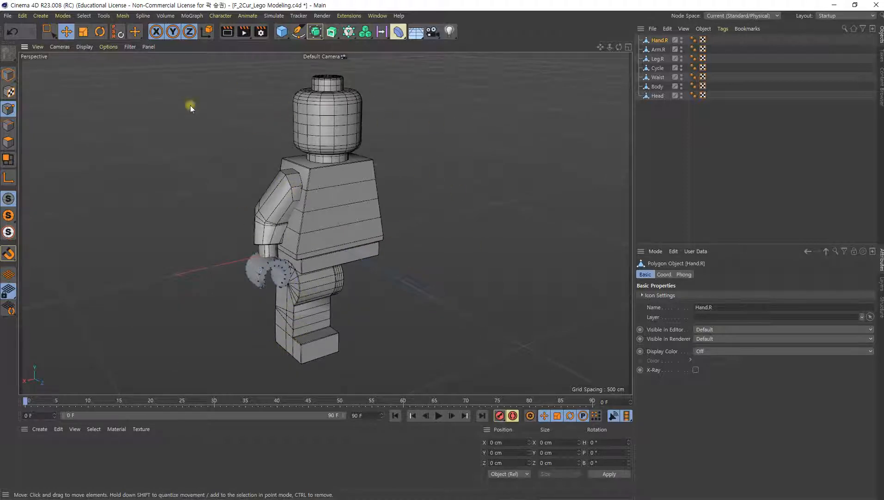
pyautogui.click(661, 121)
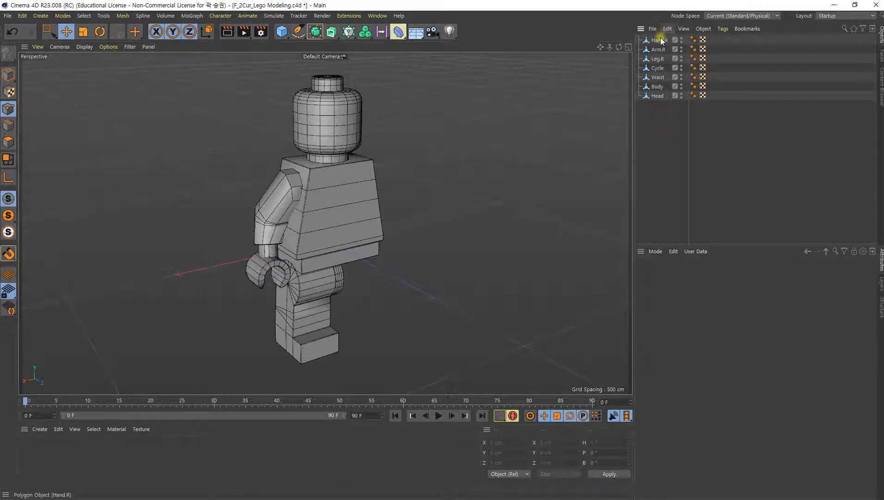
# Step: Group all body part objects from Hand.R through Head under one null object and expand the group
pyautogui.click(660, 39)
pyautogui.moveTo(660, 114); pyautogui.dragTo(637, 32)
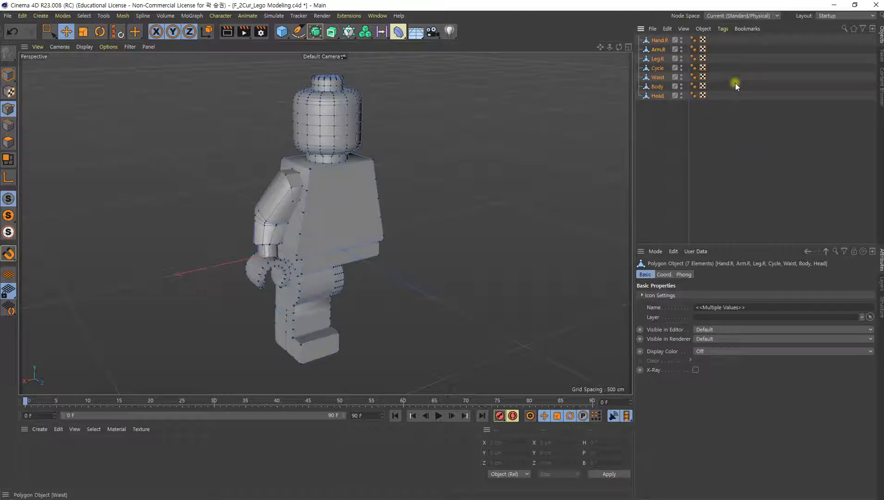
pyautogui.hotkey('alt', 'g')
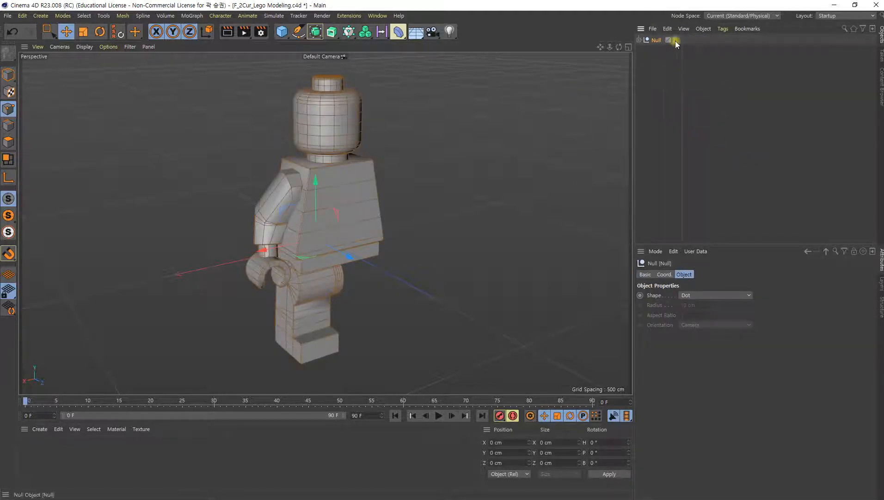
pyautogui.click(639, 39)
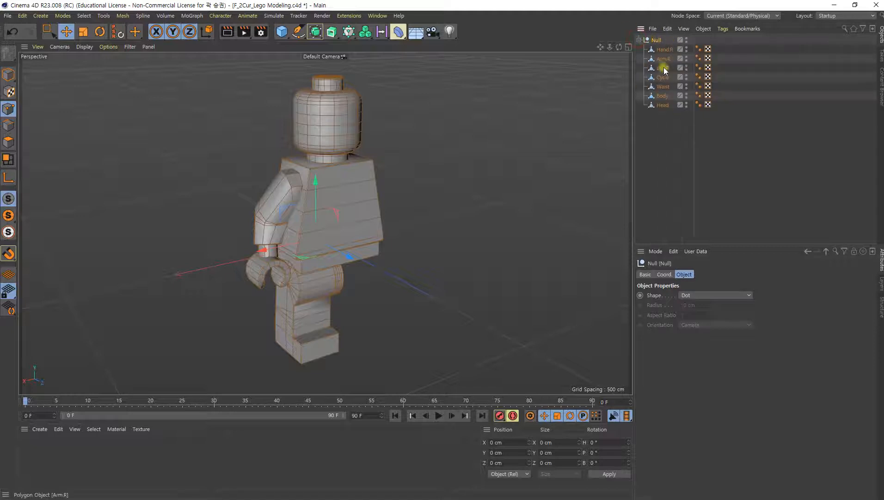
# Step: Rename the null that holds the body parts as LEGO
pyautogui.doubleClick(657, 39)
pyautogui.write('LEGO')
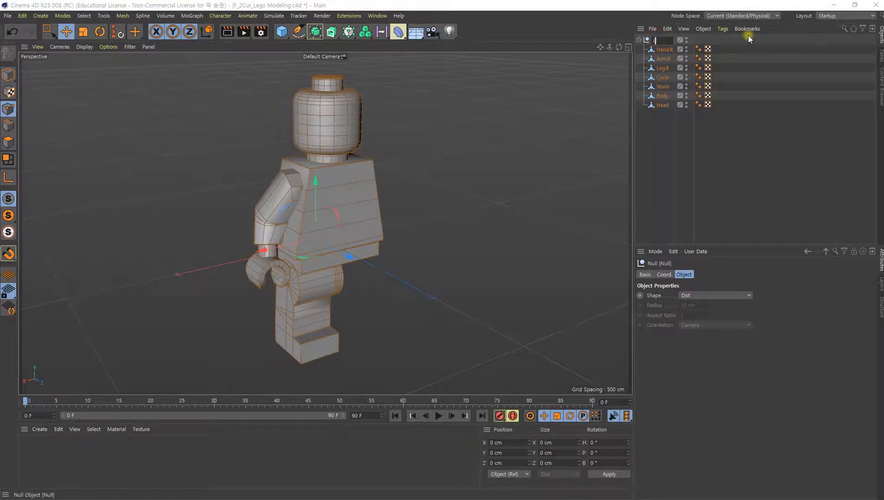
pyautogui.press('Return')
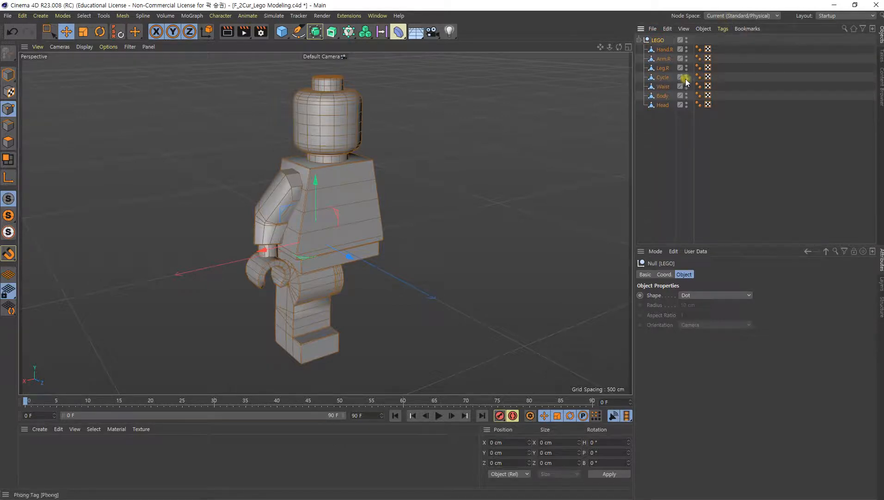
# Step: Switch to Model mode and deselect all objects
pyautogui.click(8, 74)
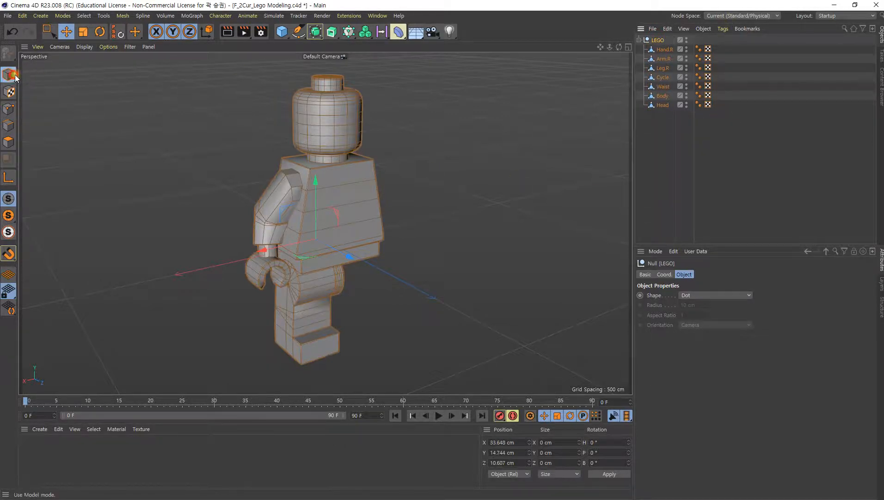
pyautogui.click(458, 186)
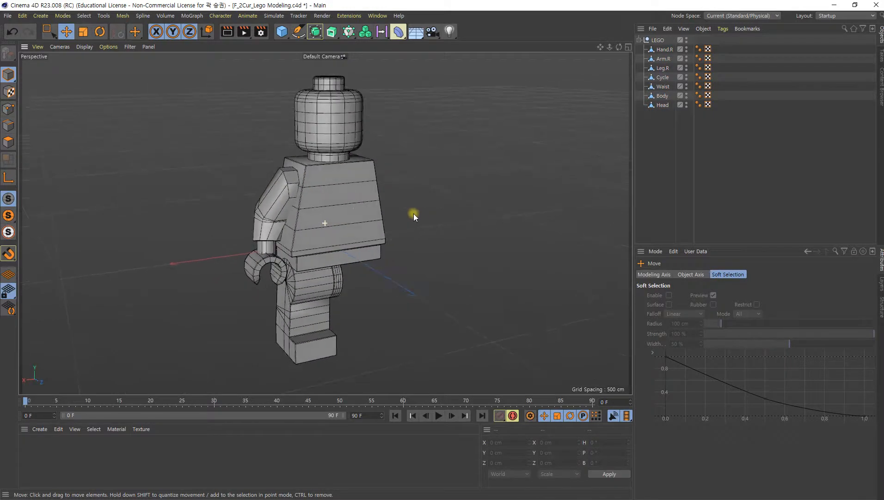
pyautogui.keyDown('alt'); pyautogui.moveTo(343, 198); pyautogui.dragTo(343, 199, button='middle'); pyautogui.keyUp('alt')
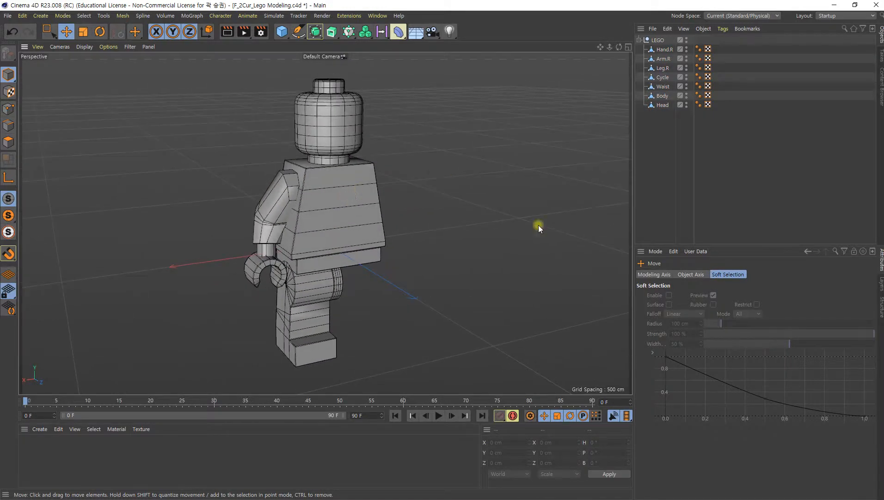